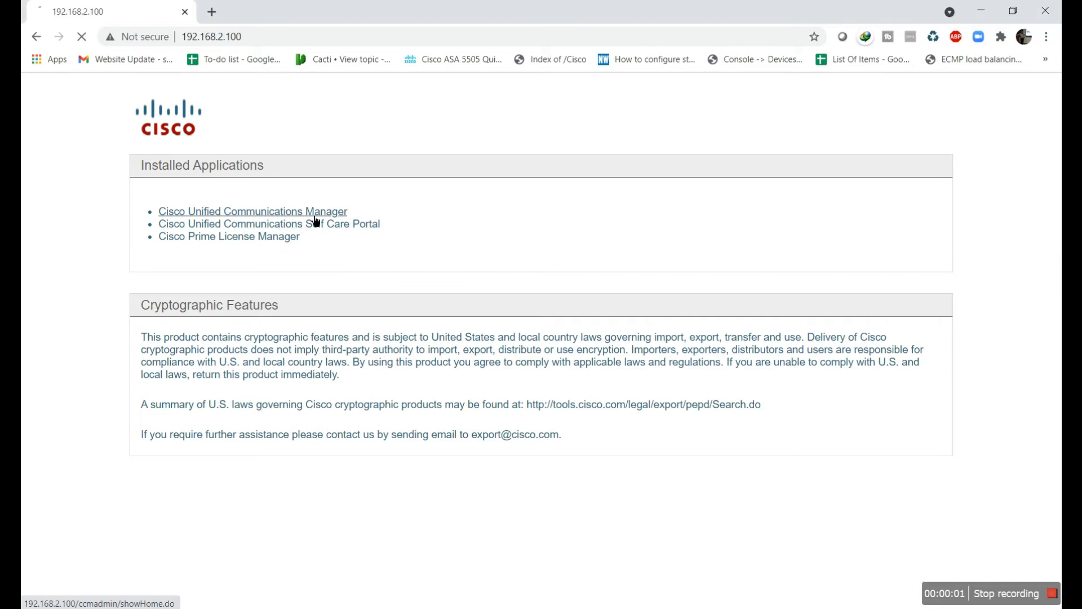
Log in to the CUCM administration console with the admin username and password
type("cucm")
key("Tab")
type("c")
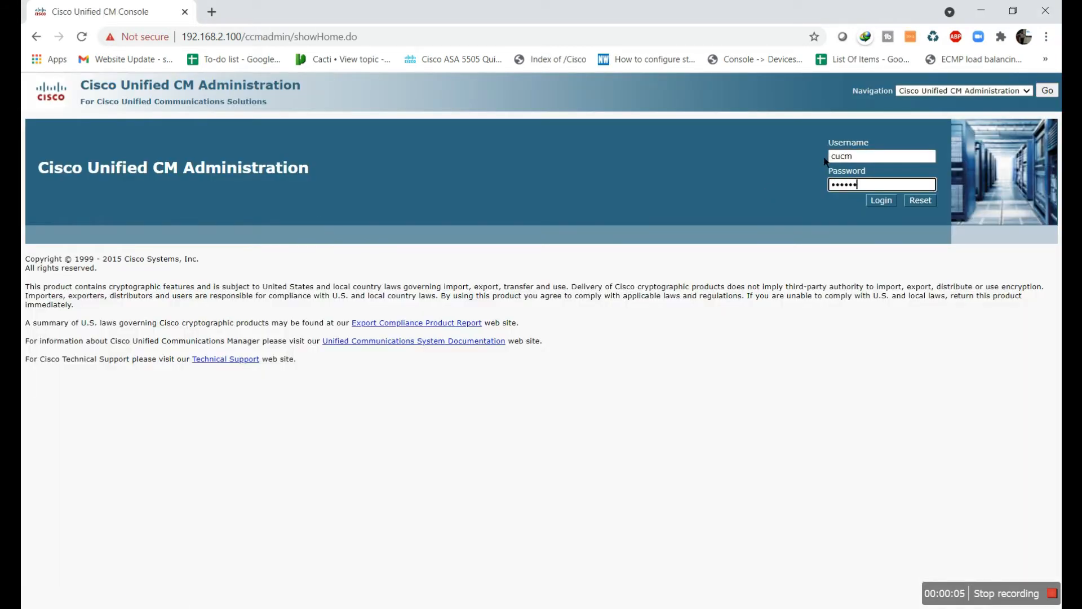
key("Return")
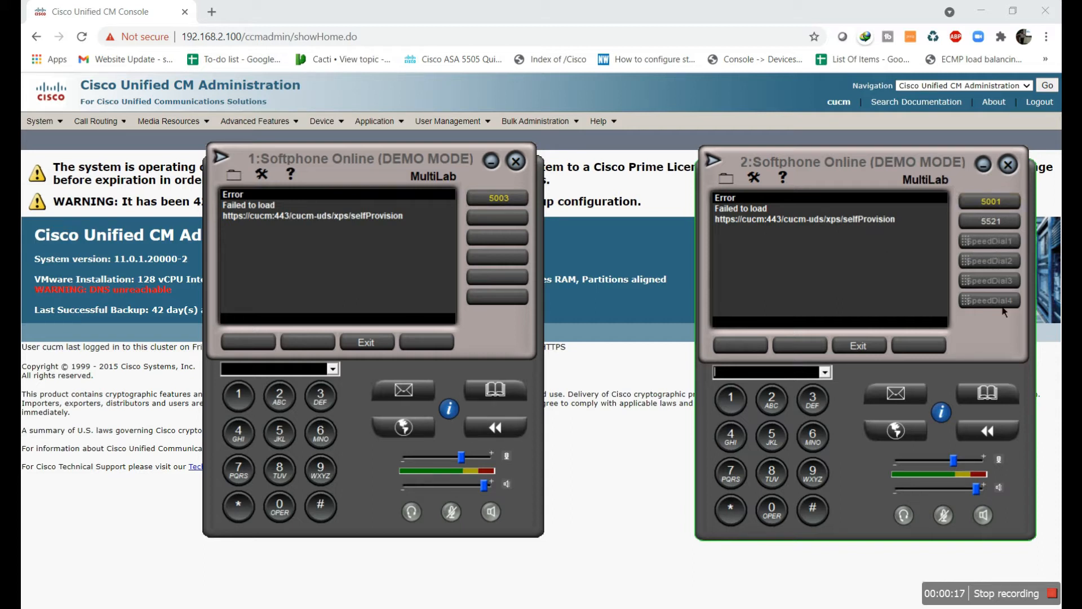
Minimize both softphones, list all phones, and check that SEP1065303BADCF and SEP5C5F674C047C are registered
left_click(501, 167)
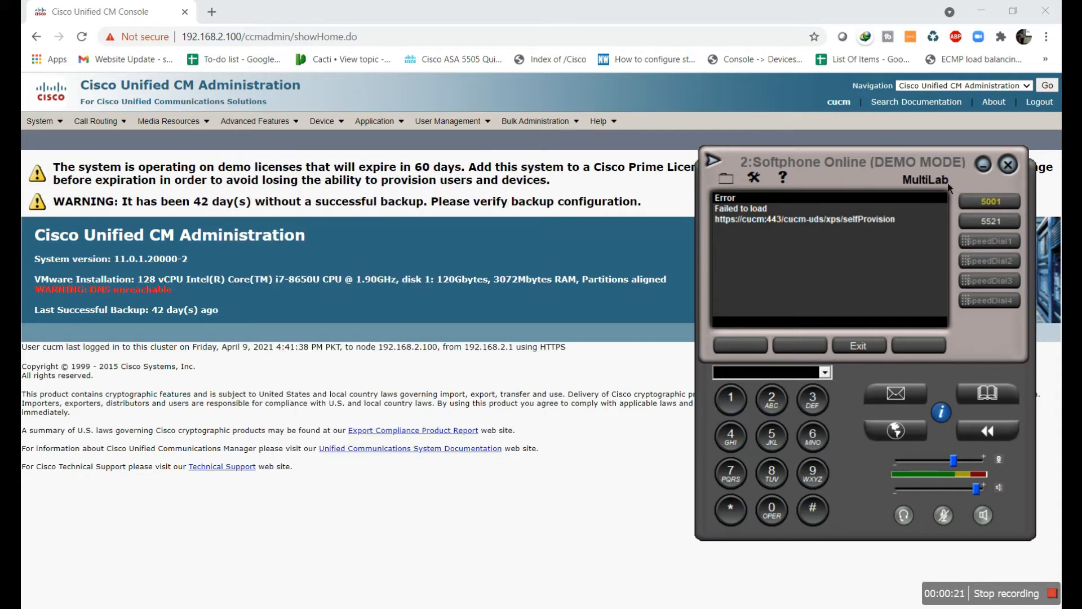
left_click(984, 164)
mouse_move(324, 121)
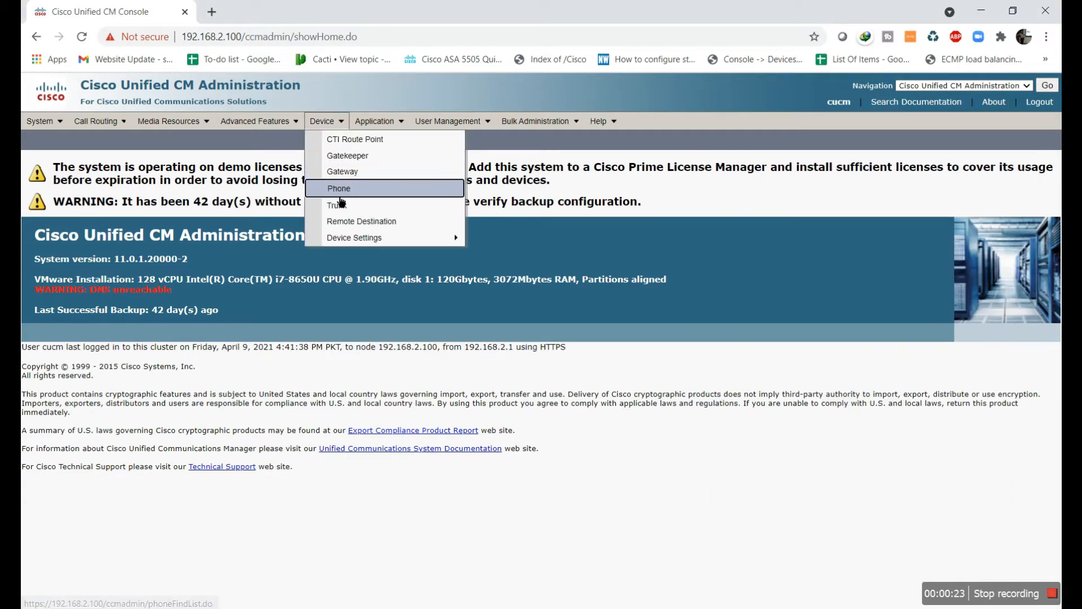
left_click(340, 195)
left_click(431, 213)
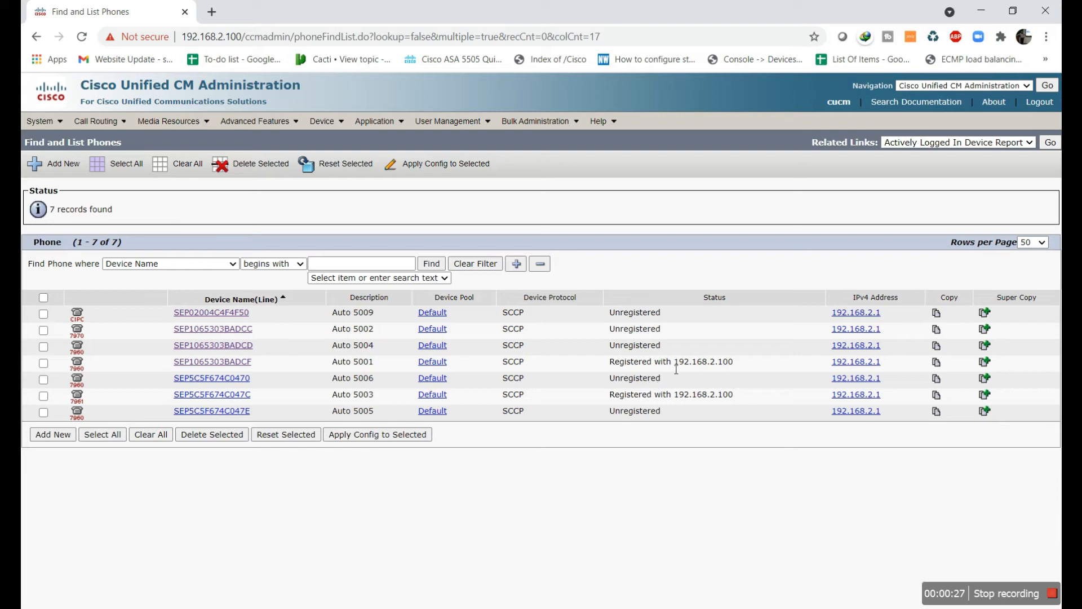
left_click_drag(730, 362, 616, 370)
left_click_drag(731, 394, 616, 406)
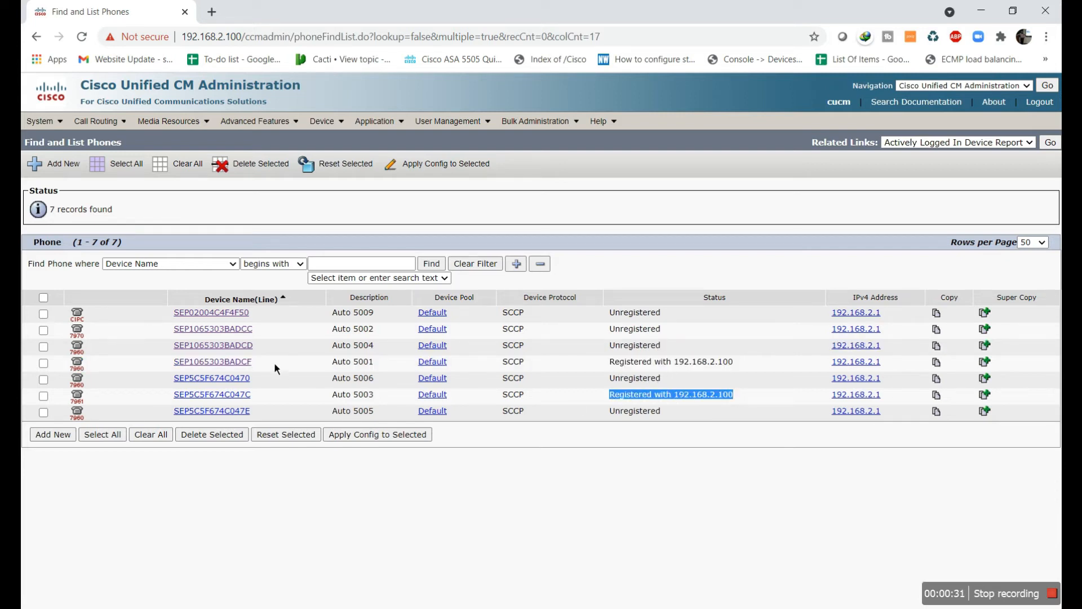
Open phone SEP1065303BADCF, cancel the slot 3 speed dial, and start Modify Button Items
left_click(239, 364)
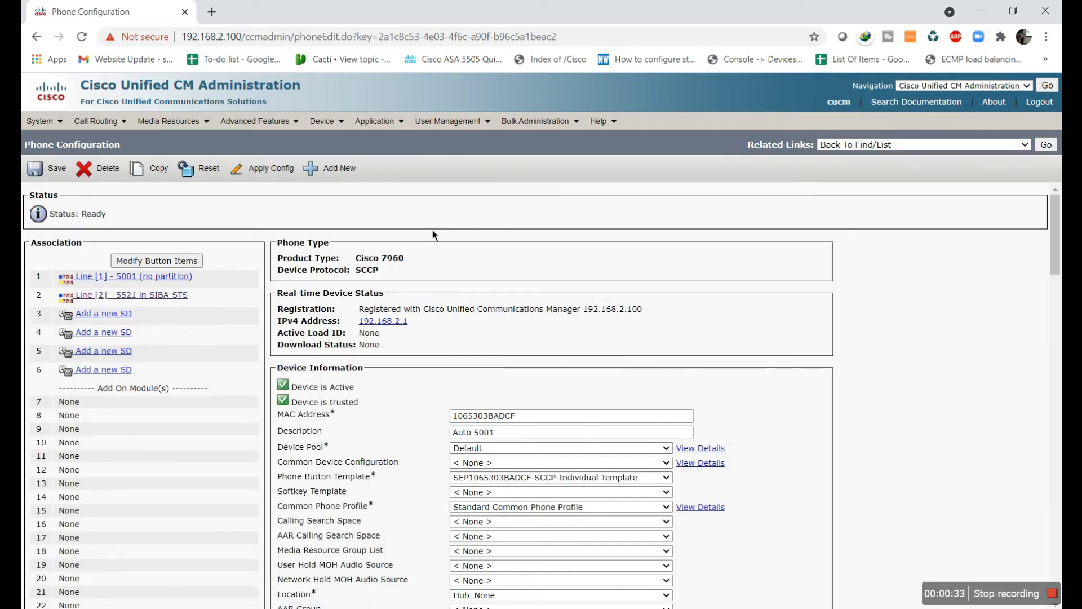
left_click(123, 323)
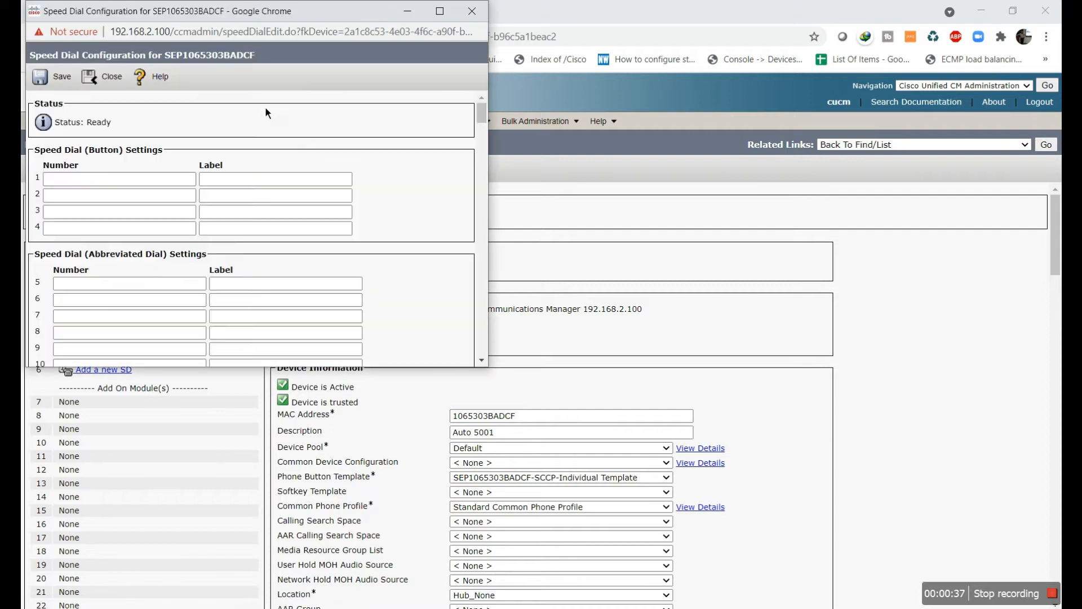
left_click(472, 11)
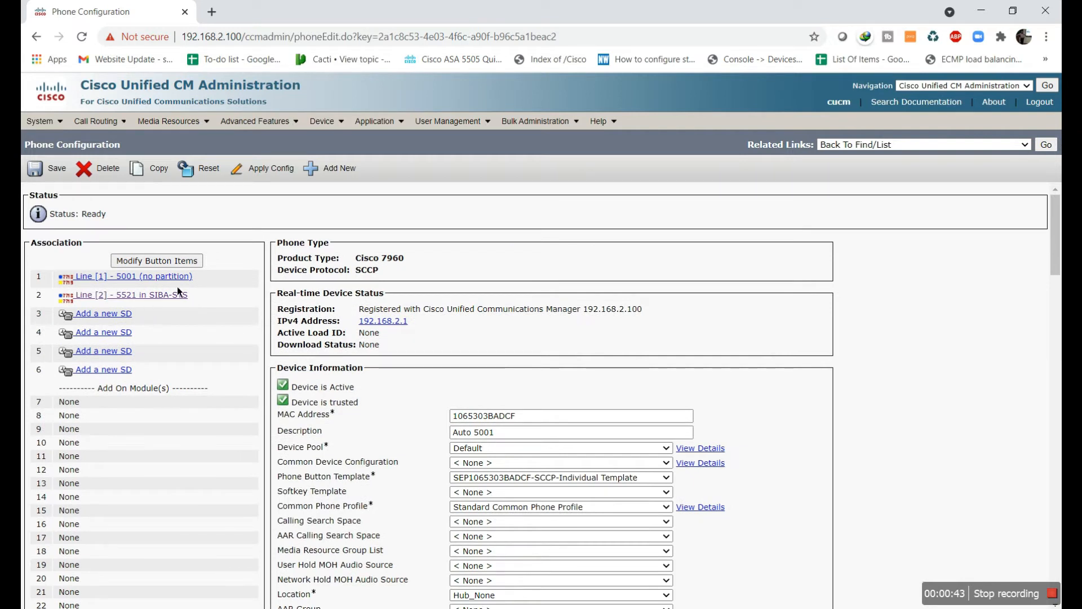
left_click(191, 261)
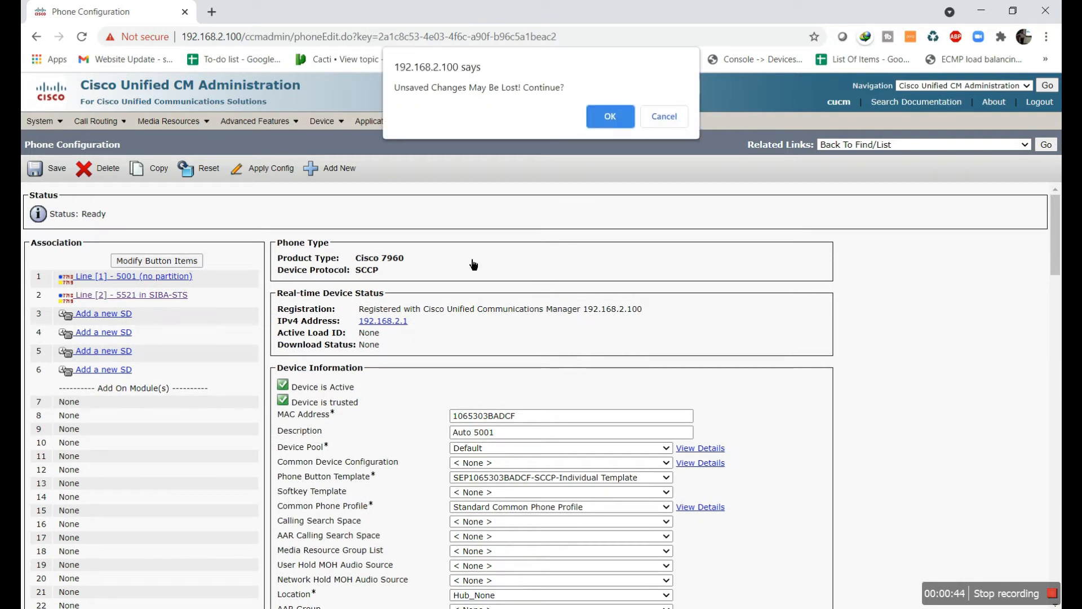
Try assigning Line [3] - Add a new DN, which fails because the button list is full
left_click(606, 121)
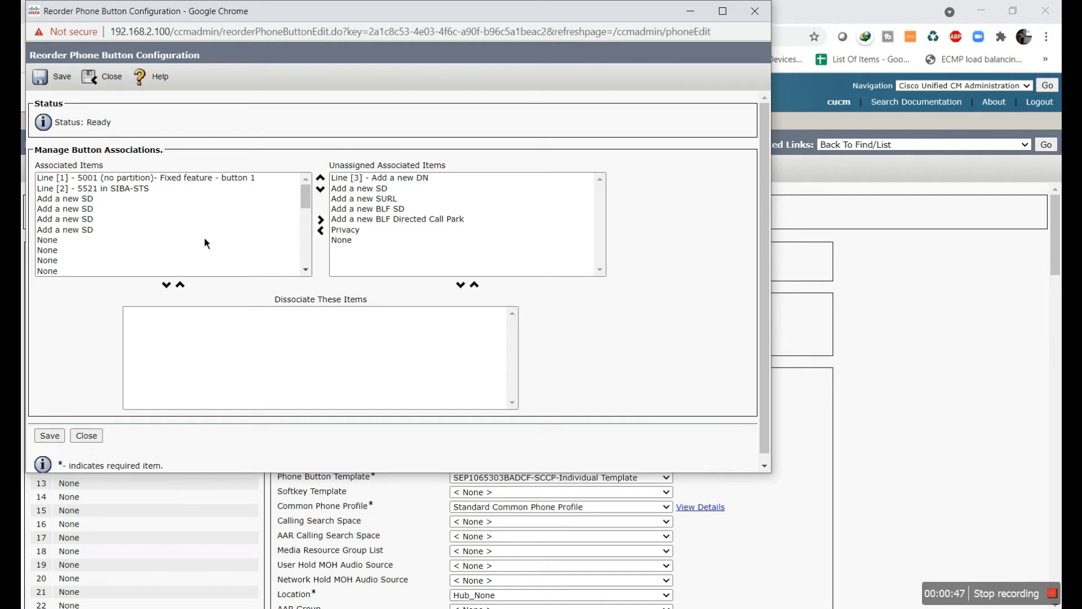
left_click(358, 185)
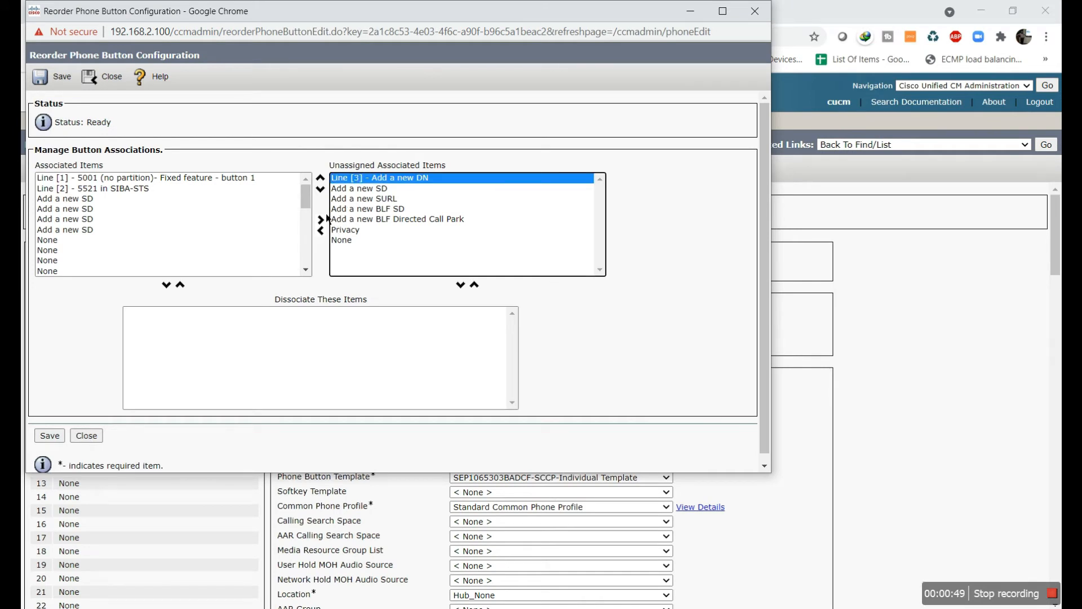
left_click(327, 230)
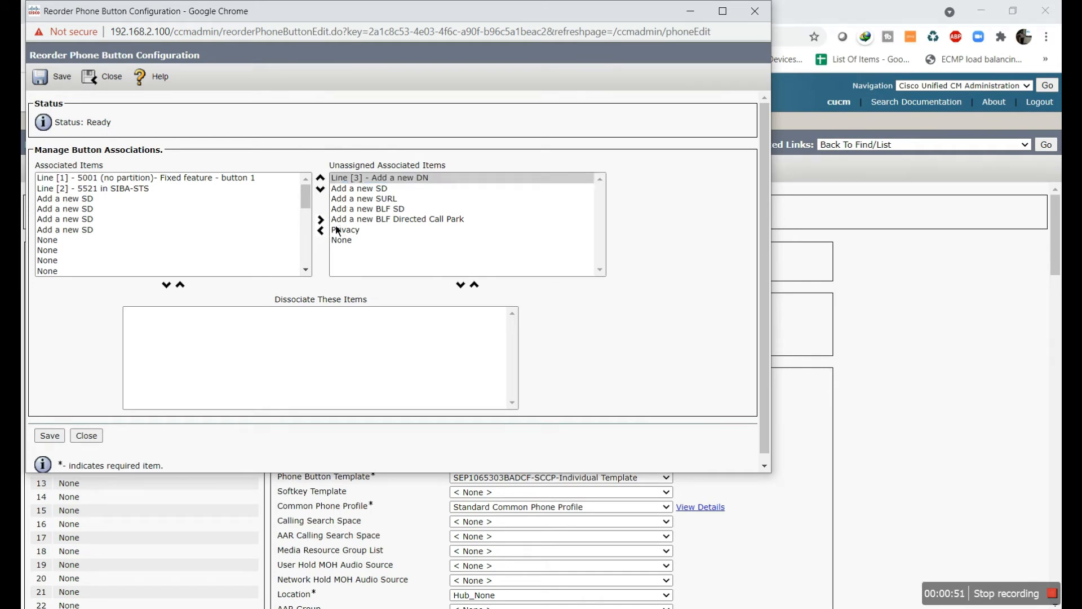
left_click(363, 180)
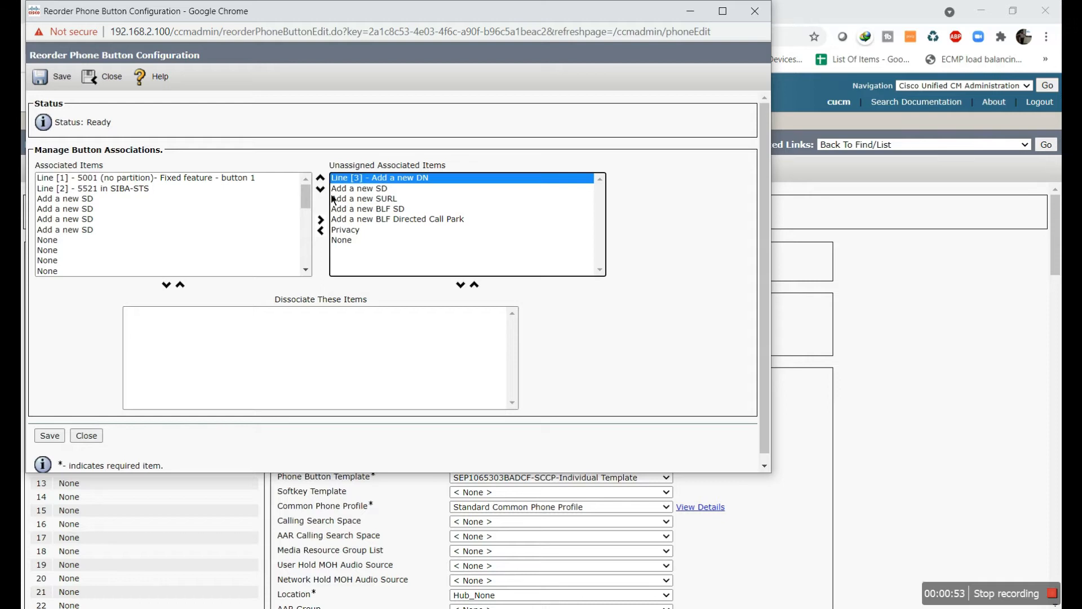
left_click(325, 242)
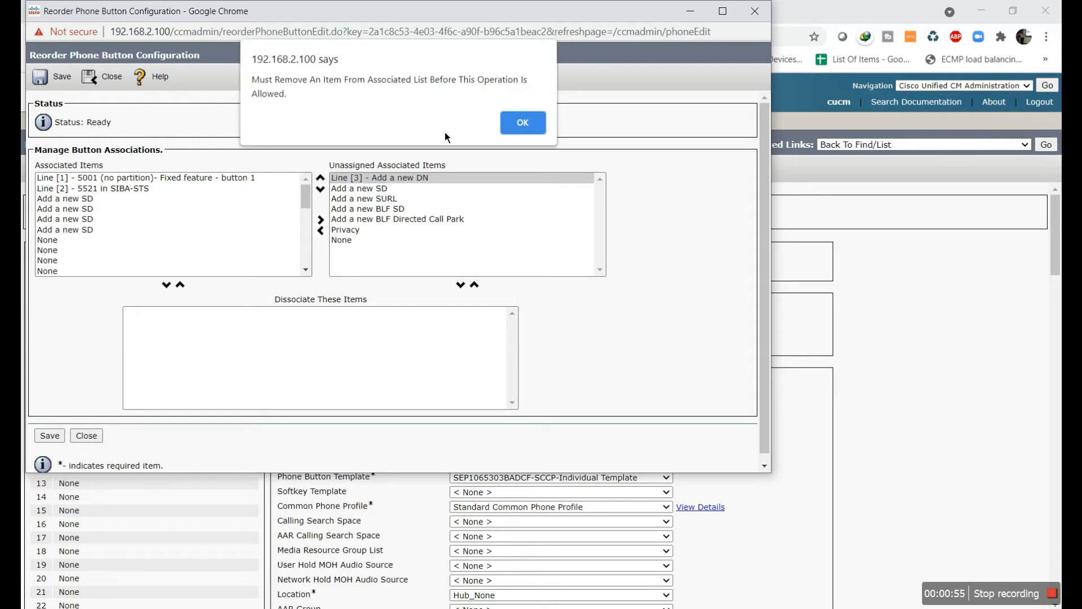
left_click(520, 133)
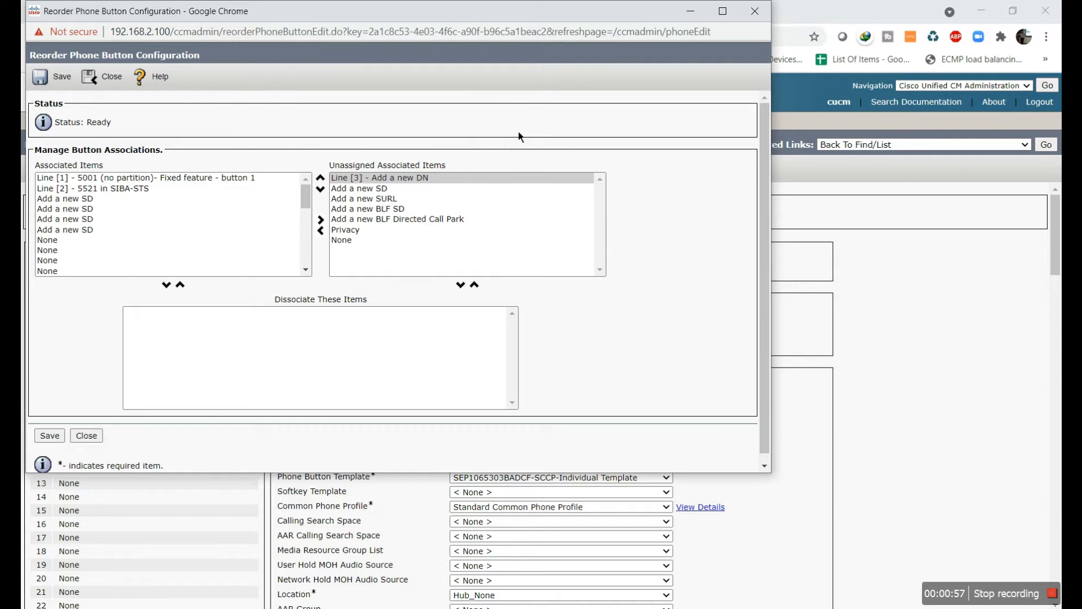
left_click(366, 182)
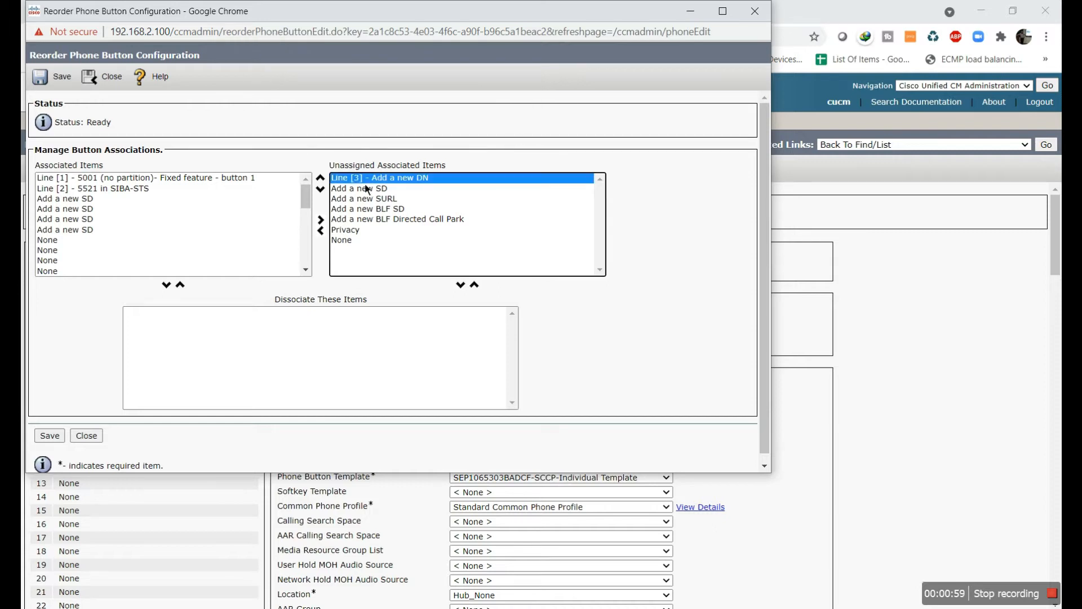
left_click(330, 240)
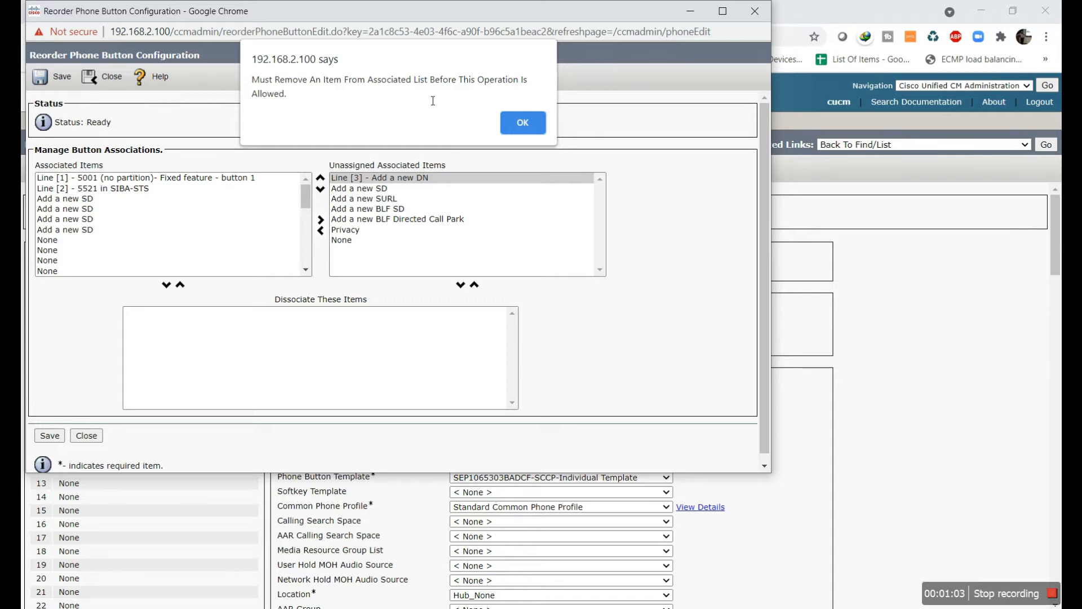
left_click(508, 130)
Remove one speed dial and move Line [3] - Add a new DN into Associated Items
left_click(86, 203)
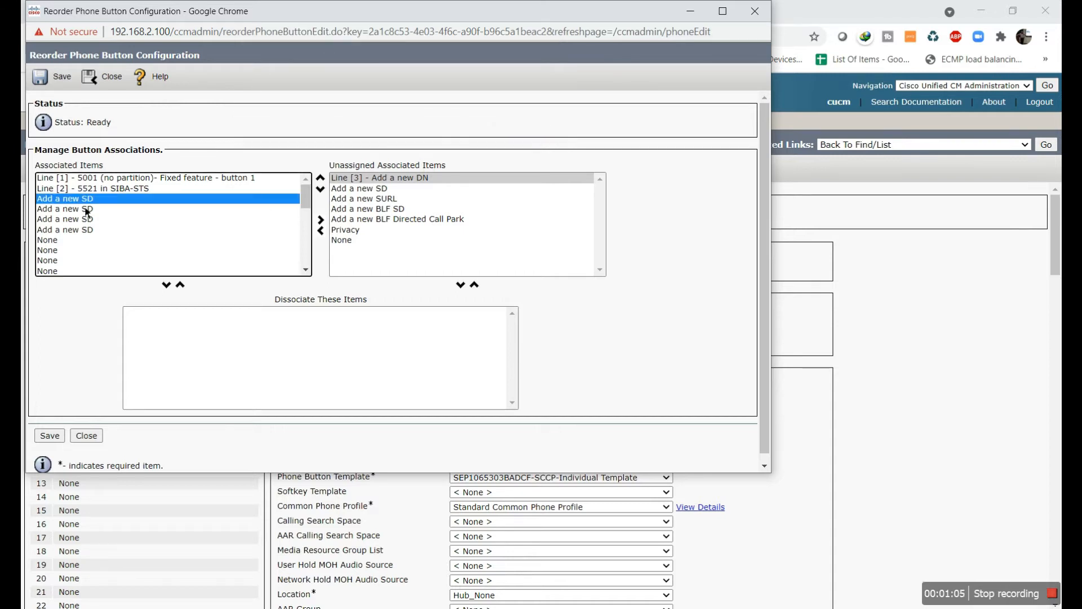
left_click(330, 230)
key("Up")
left_click(322, 230)
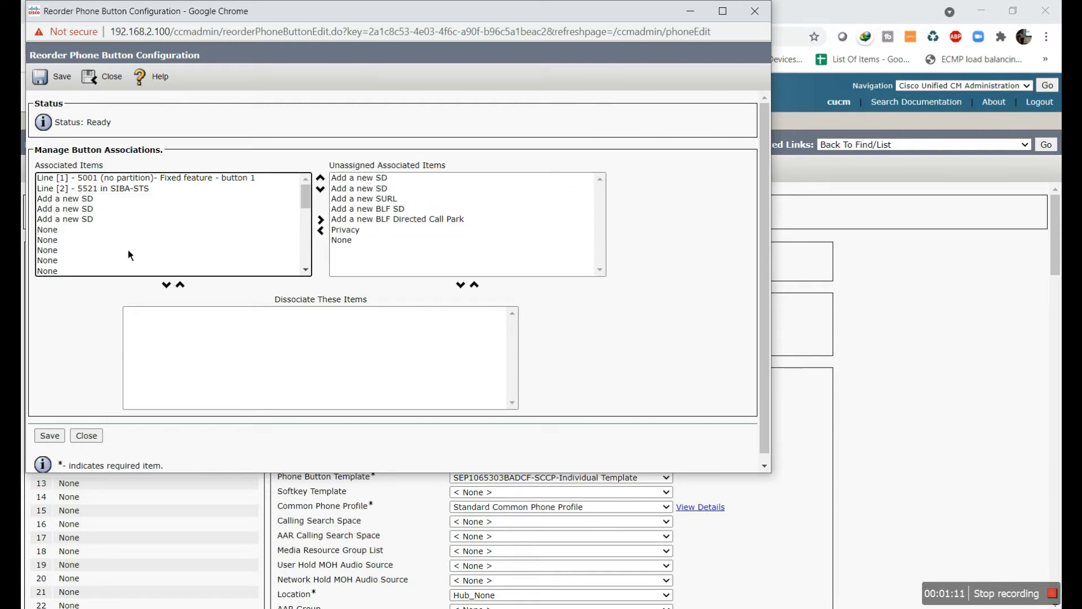
scroll(129, 255, "down", 5)
left_click(117, 272)
left_click(184, 289)
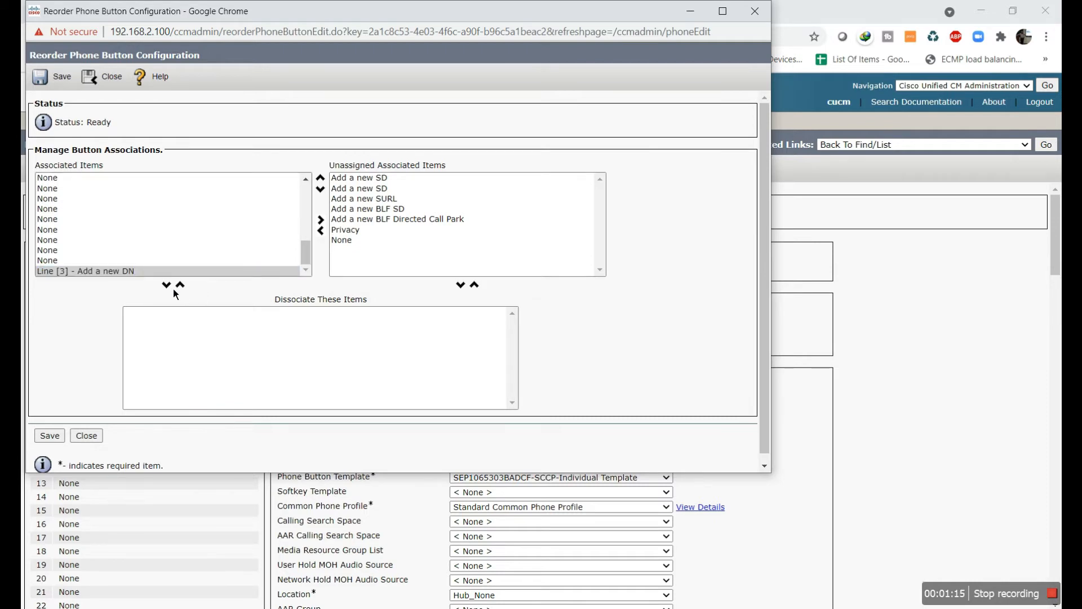
left_click(123, 273)
Move the new line up to third position above the speed dials and save the order
left_click(322, 181)
left_click(321, 181)
left_click(322, 181)
left_click(321, 181)
left_click(321, 181)
left_click(321, 181)
left_click(321, 181)
left_click(321, 181)
left_click(321, 181)
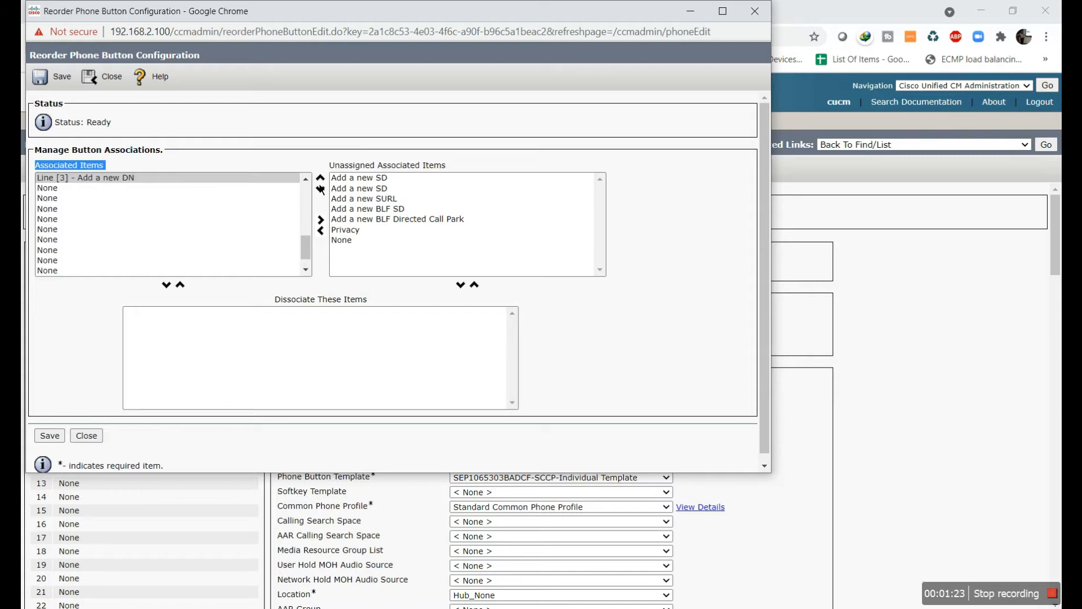
left_click(324, 183)
left_click(324, 182)
left_click(324, 182)
left_click(324, 183)
left_click(324, 183)
left_click(324, 182)
left_click(324, 182)
left_click(324, 183)
left_click(324, 183)
left_click(324, 183)
left_click(324, 184)
left_click(324, 184)
left_click(324, 184)
left_click(324, 183)
left_click(325, 184)
left_click(324, 184)
left_click(324, 184)
left_click(324, 184)
left_click_drag(304, 212, 303, 201)
left_click(324, 184)
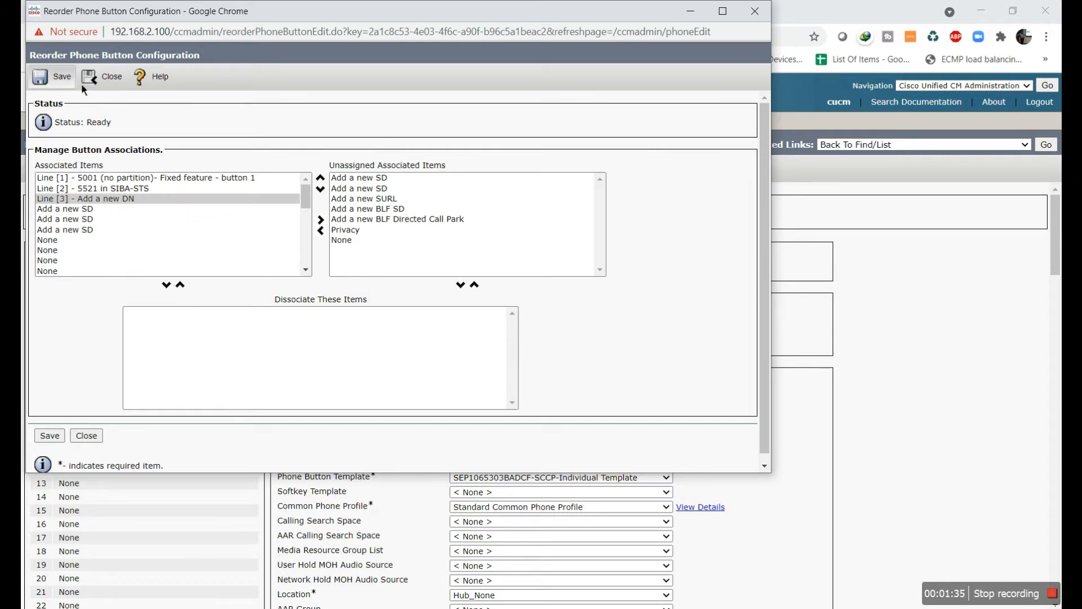
left_click(74, 84)
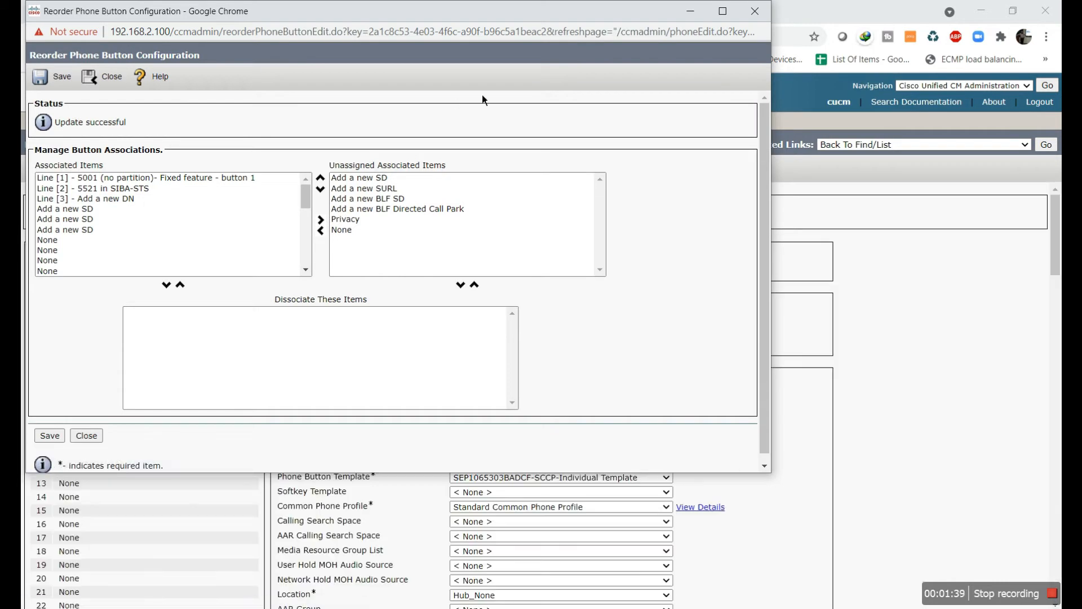
Open directory number 5521's settings and check the notes for the IT range 5001–5003
left_click(754, 10)
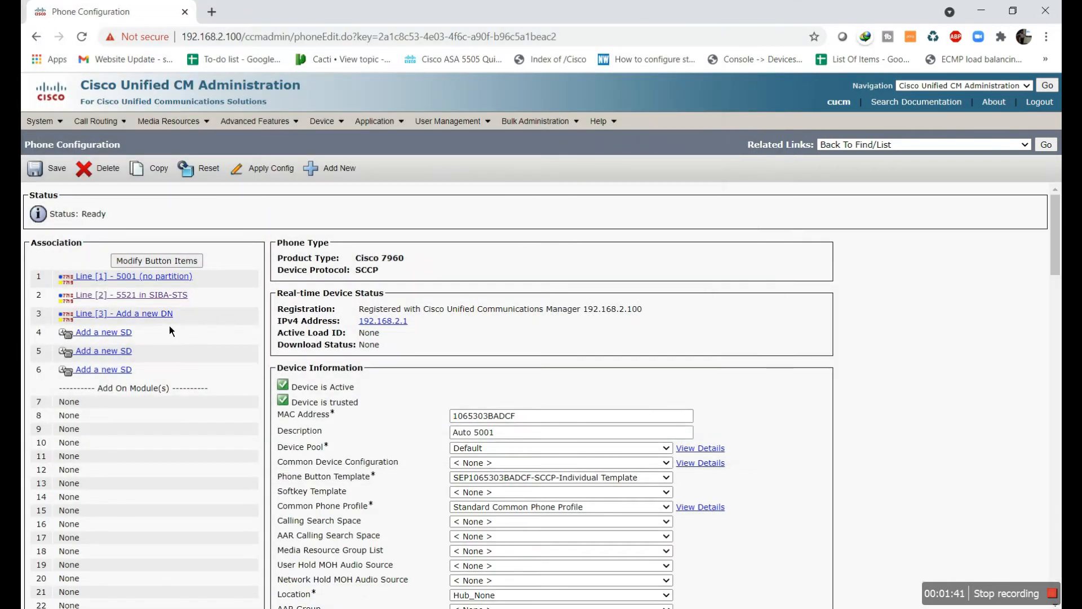
left_click(164, 296)
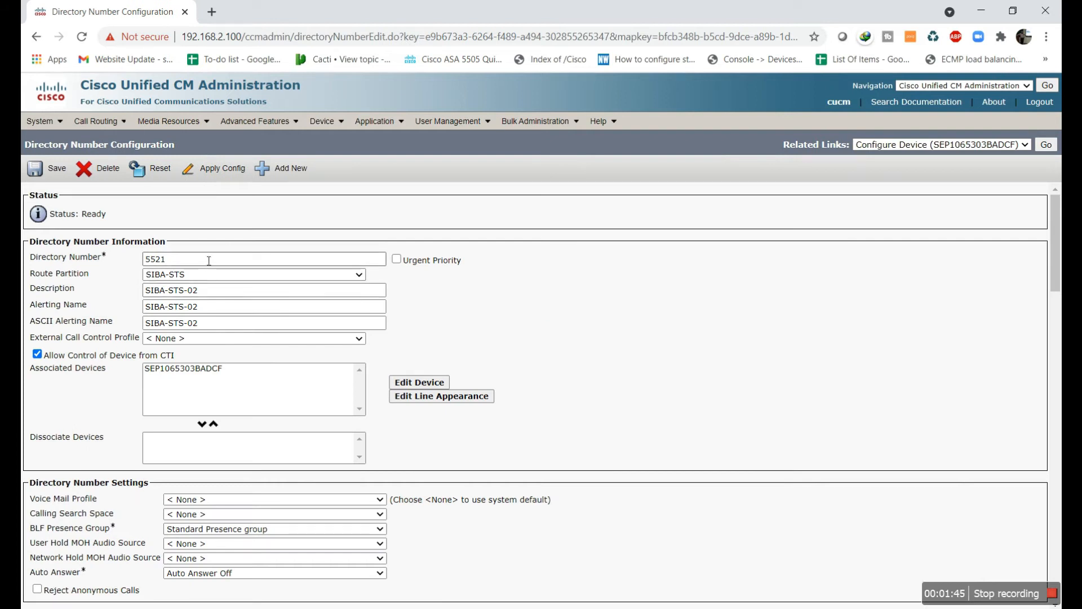
key("alt+Tab")
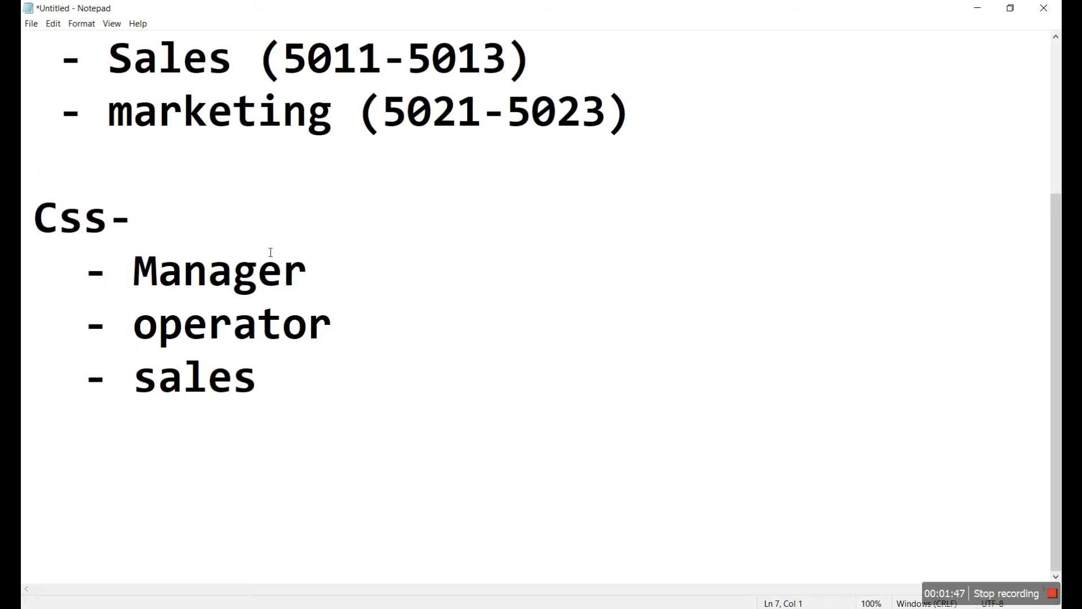
scroll(270, 252, "up", 2)
left_click_drag(258, 225, 485, 227)
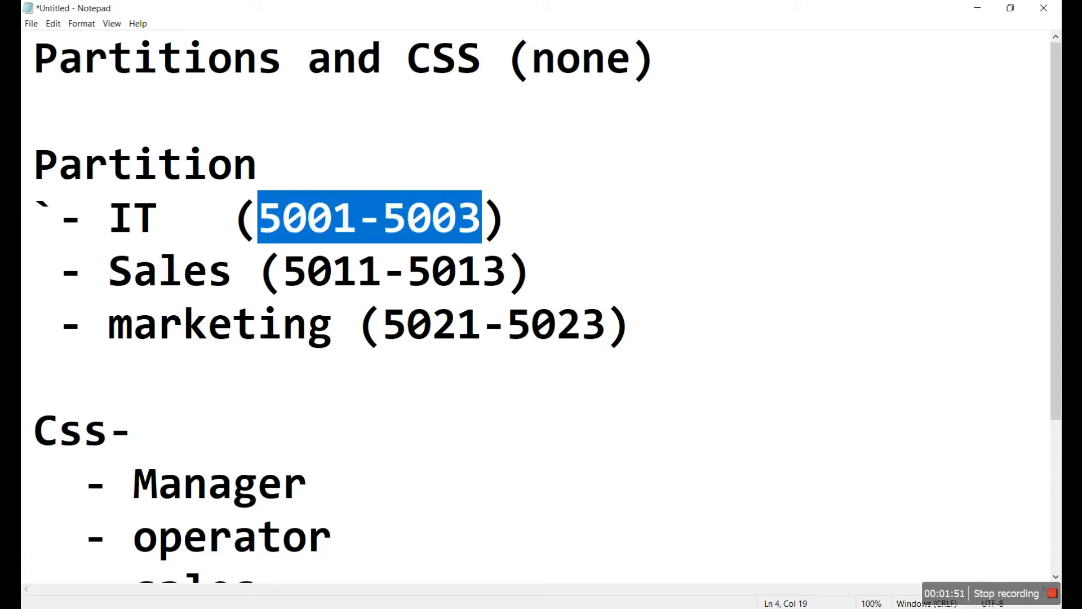
left_click(978, 8)
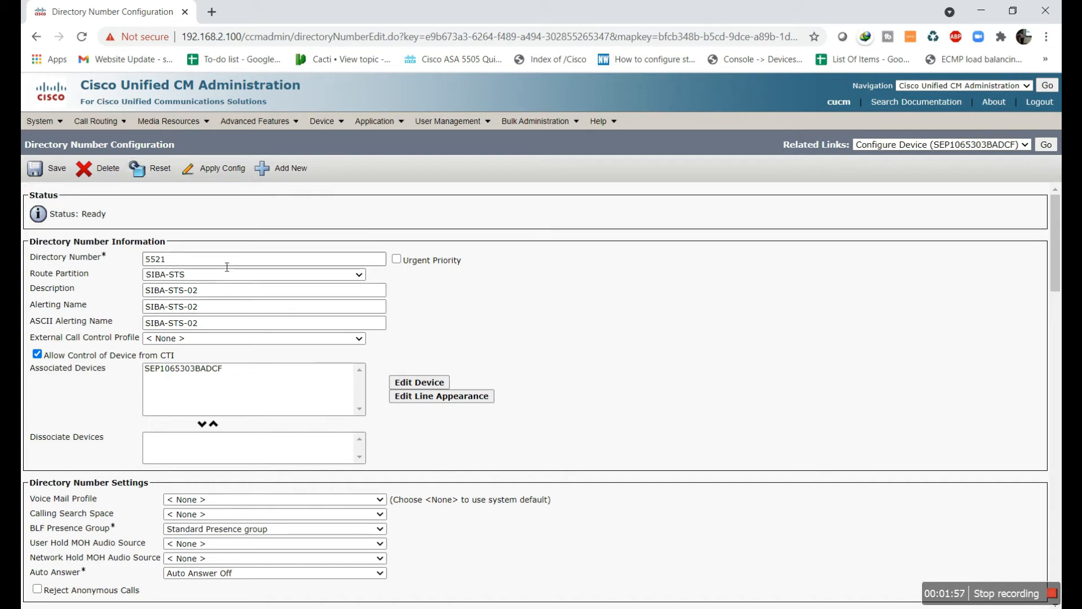
Save directory number 5521 and reopen phone SEP1065303BADCF's configuration
left_click(35, 168)
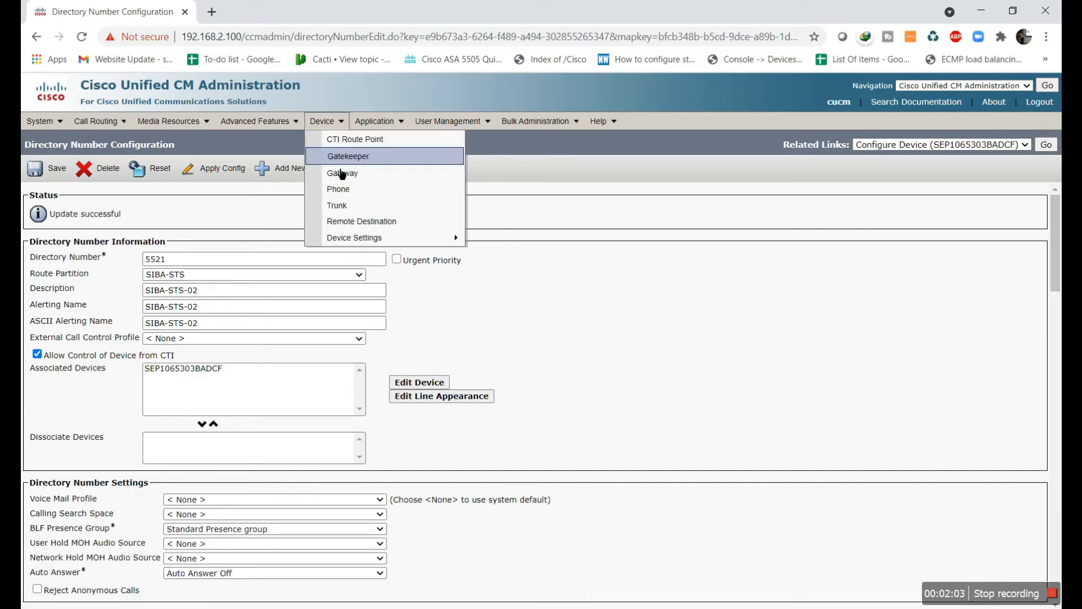
left_click(341, 191)
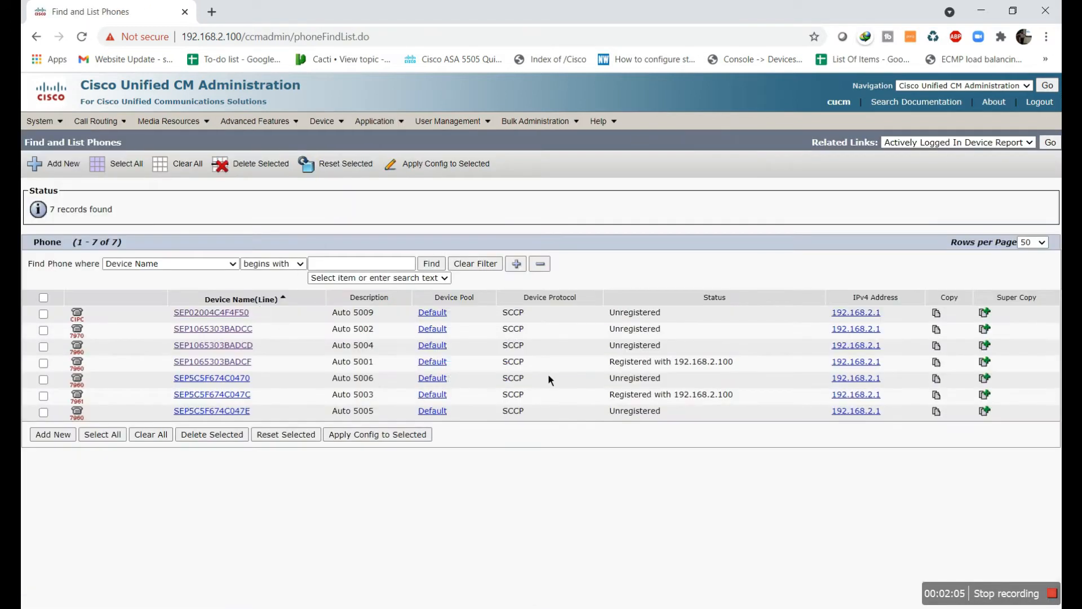
left_click(242, 362)
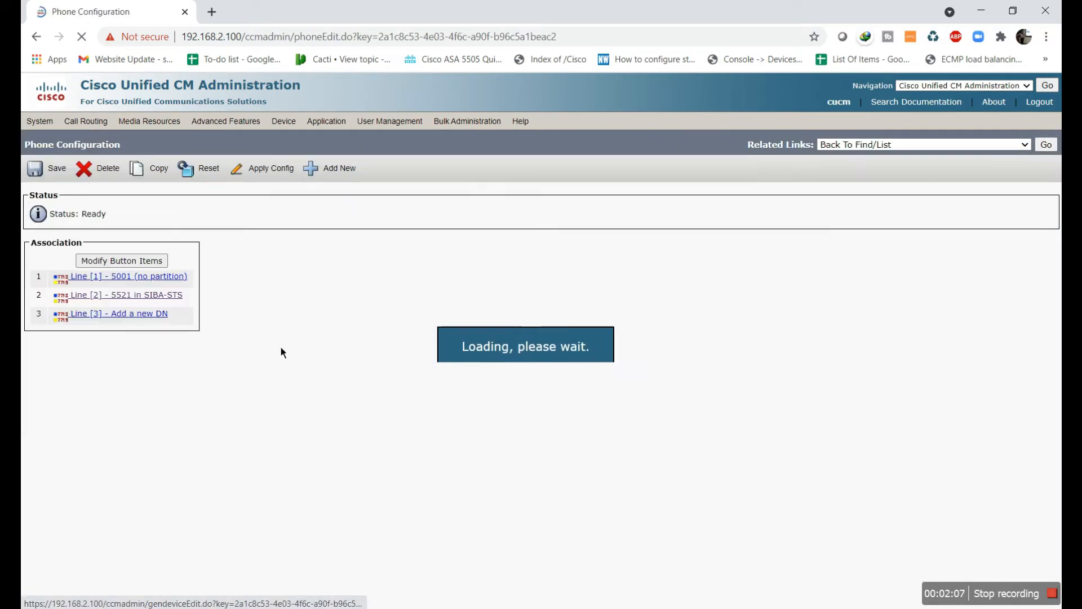
Review line 5001's settings, then return to the phone configuration
left_click(139, 285)
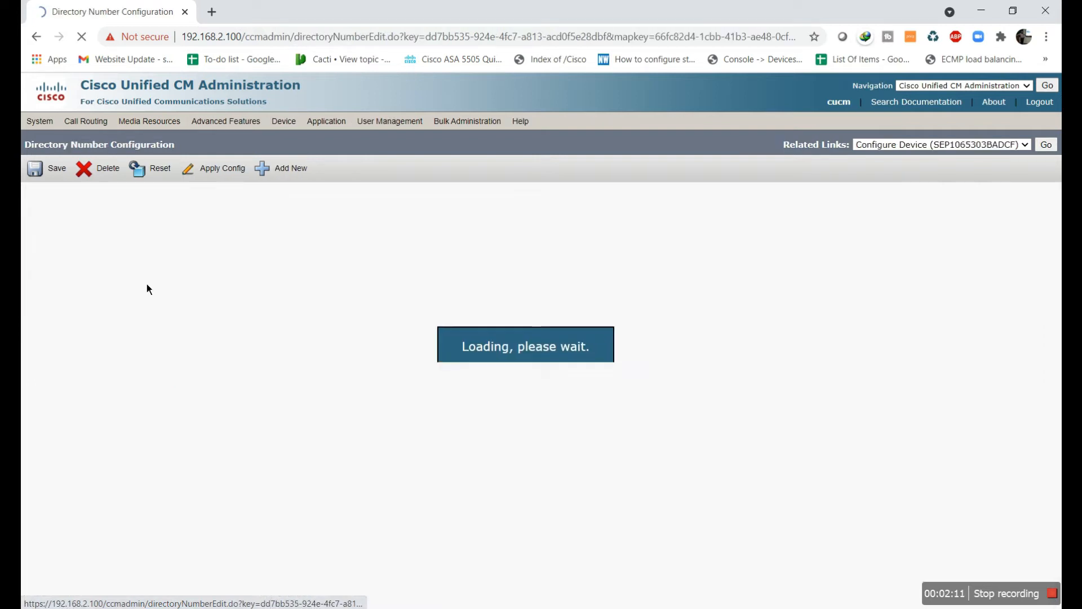
left_click(179, 265)
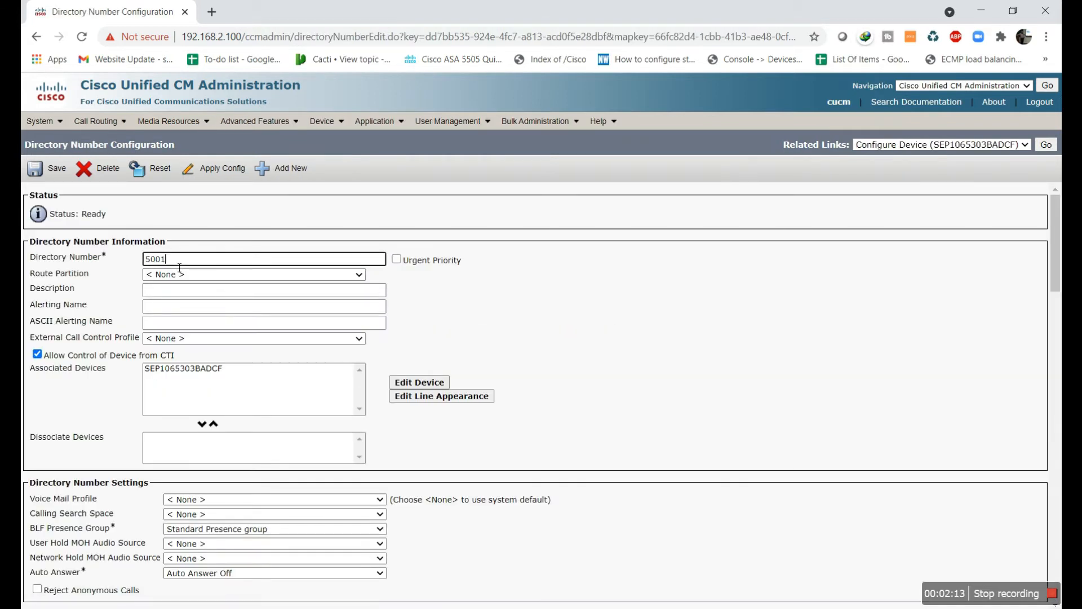
mouse_move(168, 131)
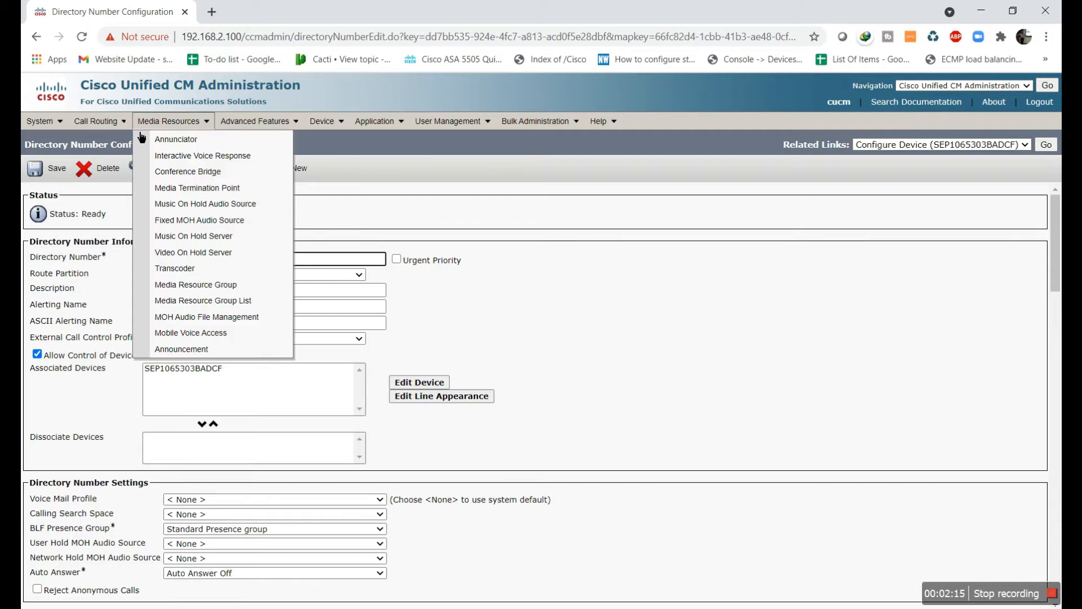
left_click(44, 35)
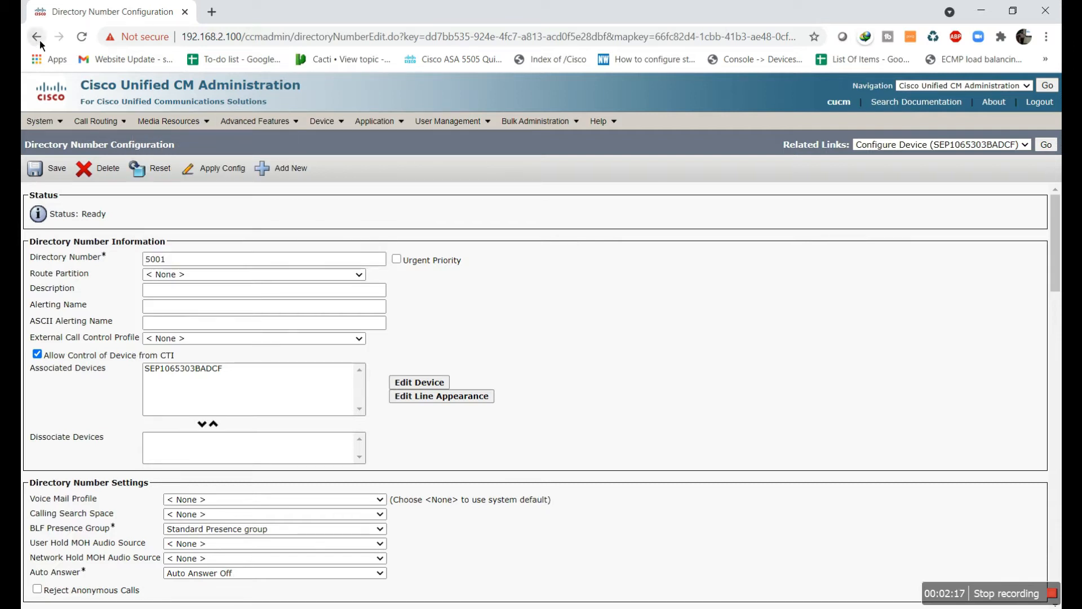
Open line 2 and change its directory number from 5521 to 5011
left_click(151, 299)
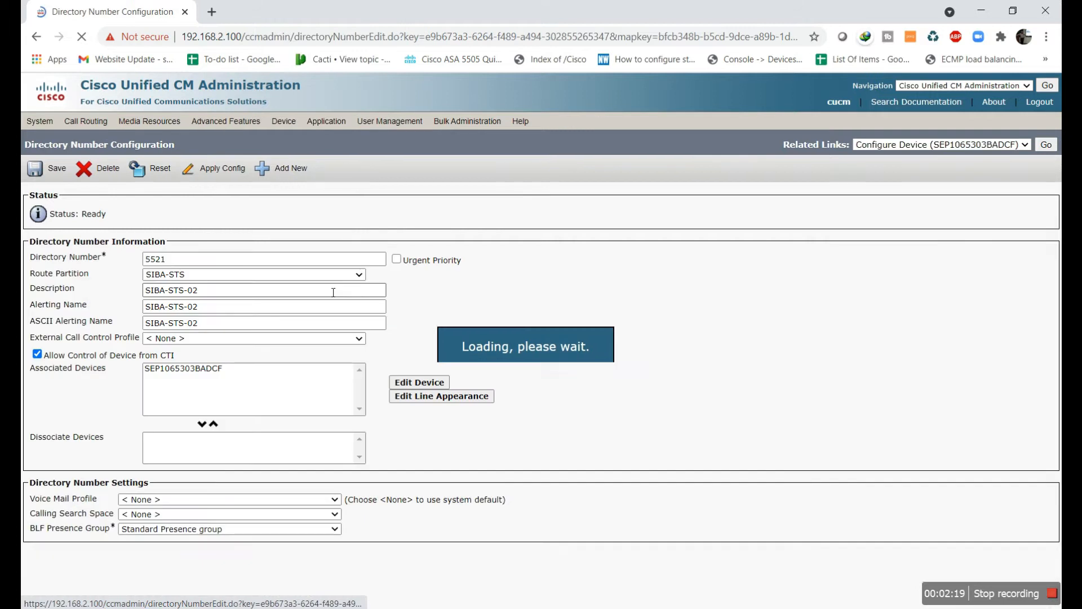
key("alt+Tab")
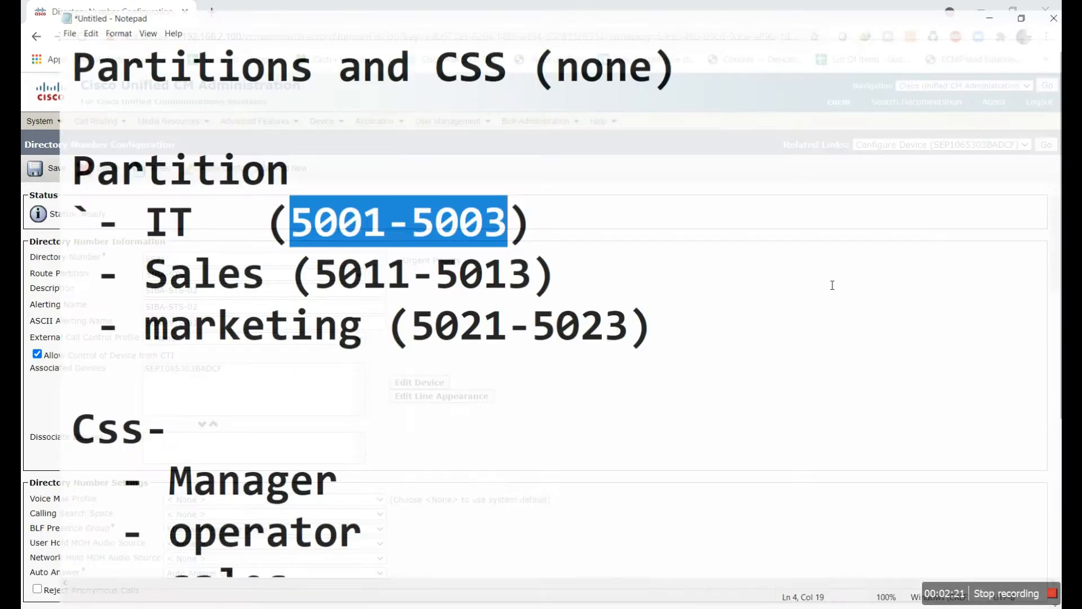
left_click(979, 9)
left_click(230, 277)
left_click(211, 261)
double_click(210, 261)
type("5011")
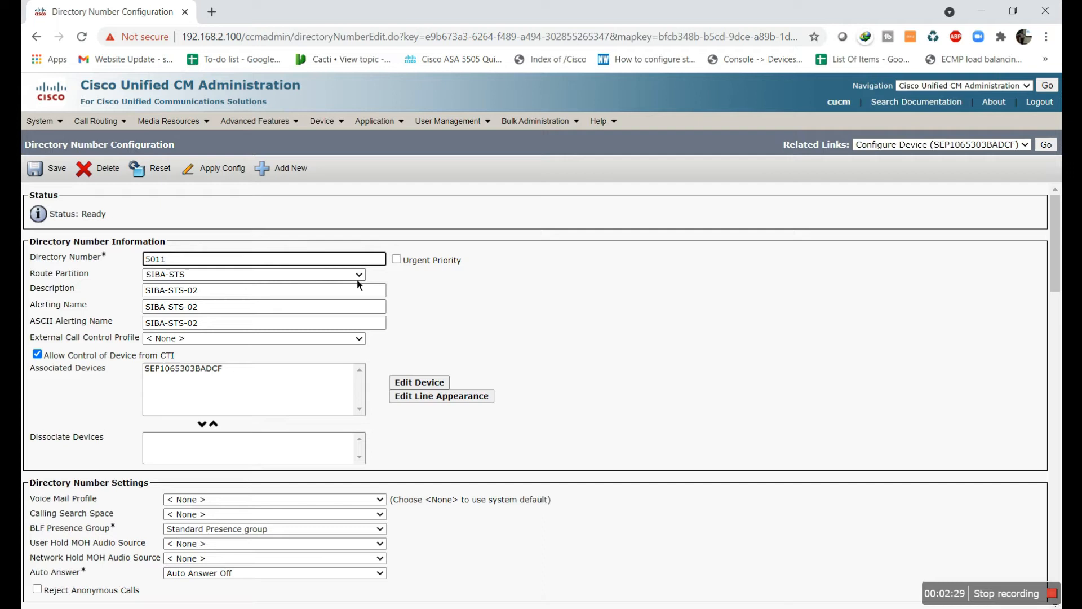
left_click(375, 290)
Set the line's description, alerting name and ASCII alerting name to Sales
left_click(258, 291)
triple_click(258, 291)
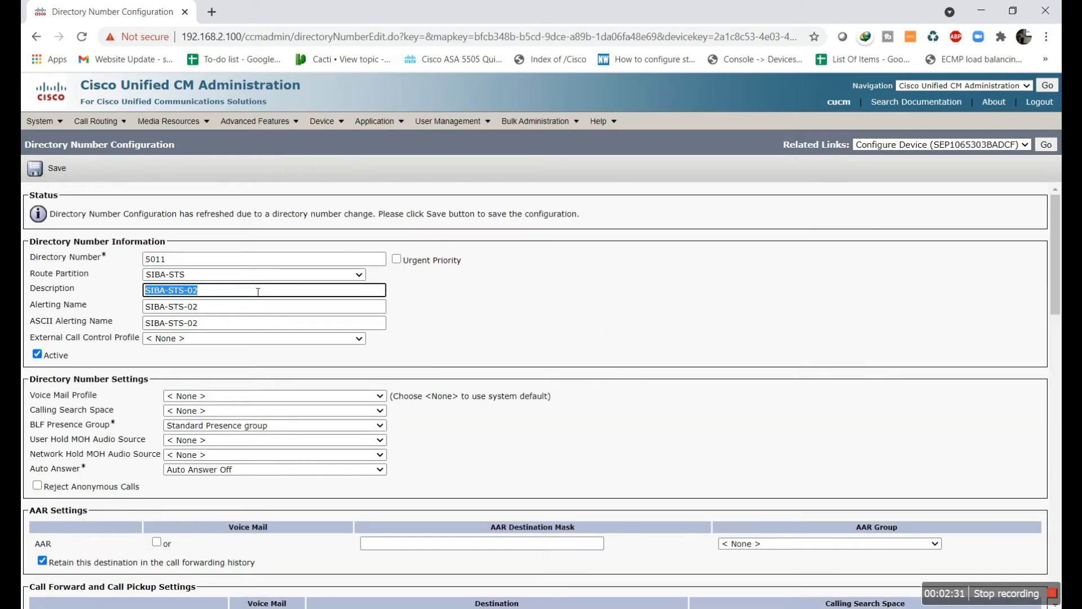
key("alt+Tab")
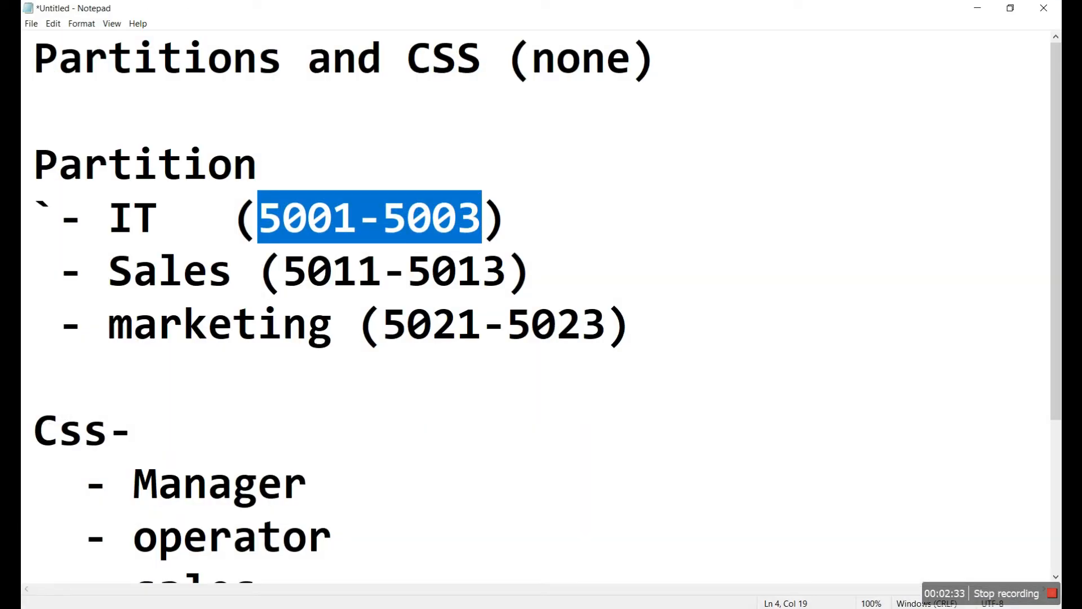
key("alt+Tab")
type("Sales")
key("Home")
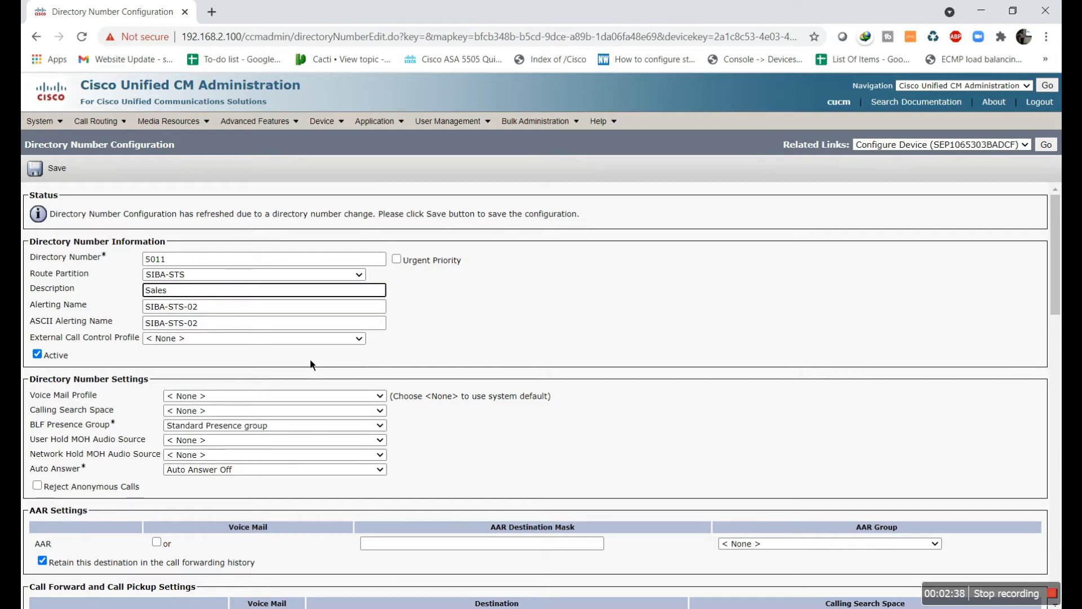
triple_click(212, 309)
key("BackSpace")
type("Sales")
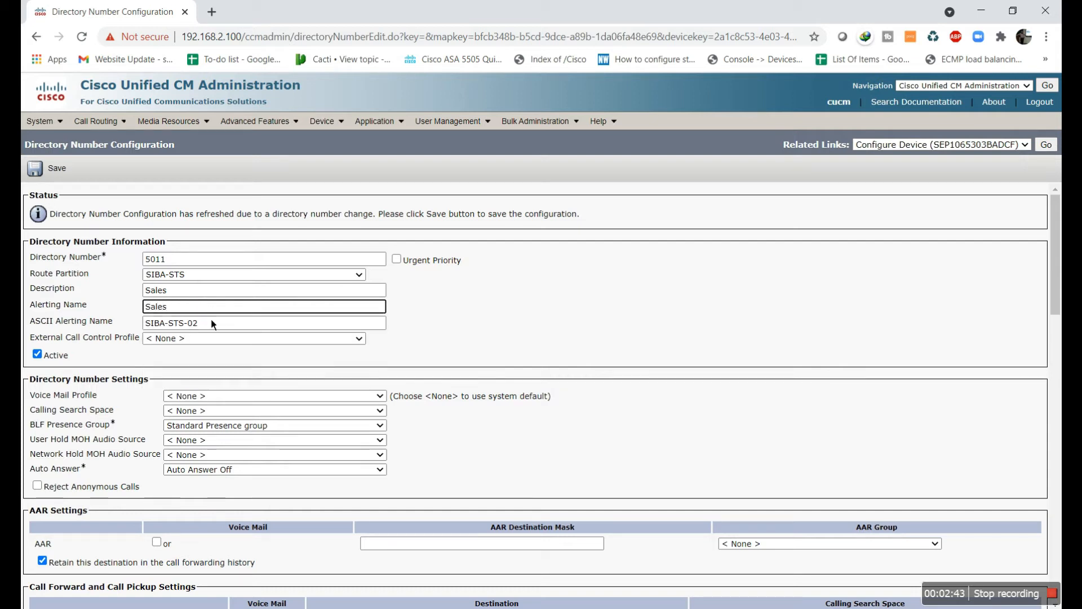
triple_click(212, 323)
type("AS")
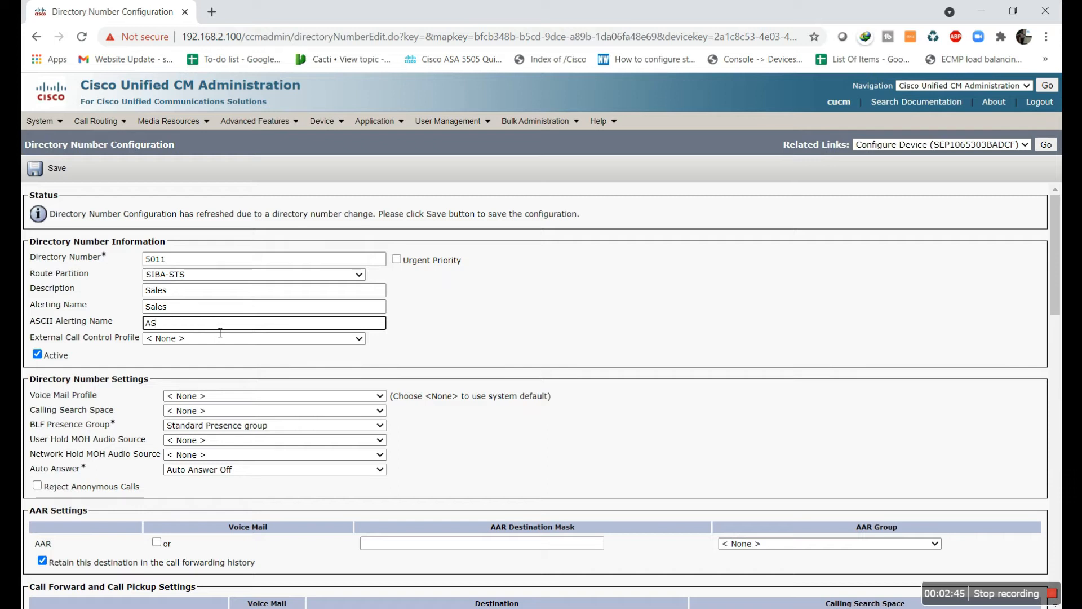
type("Sales")
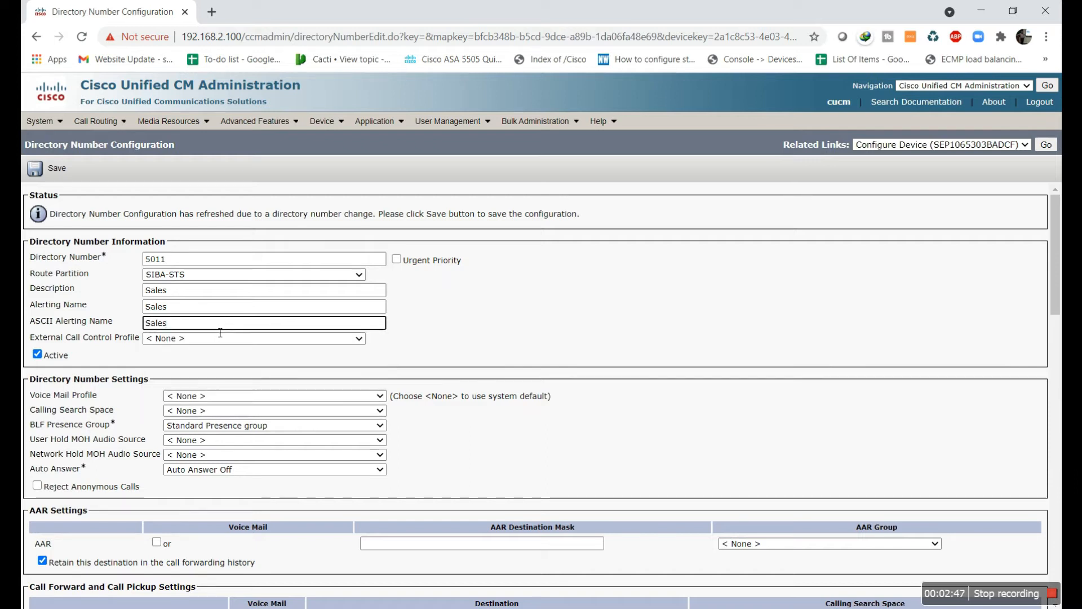
Save line 5011 and return to the phone list
left_click(51, 168)
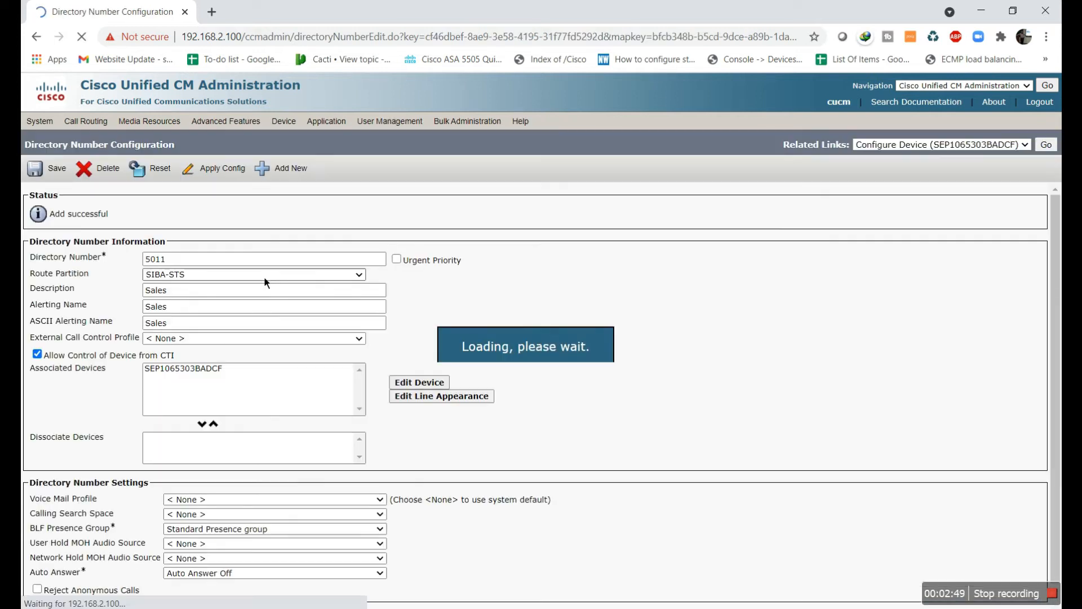
left_click(261, 169)
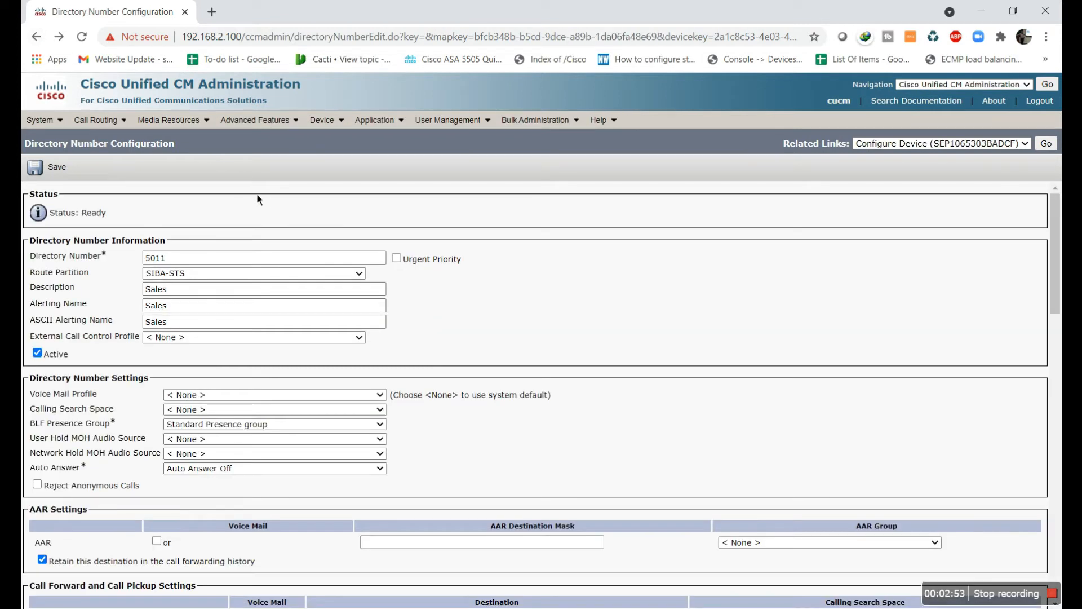
left_click(323, 120)
left_click(334, 186)
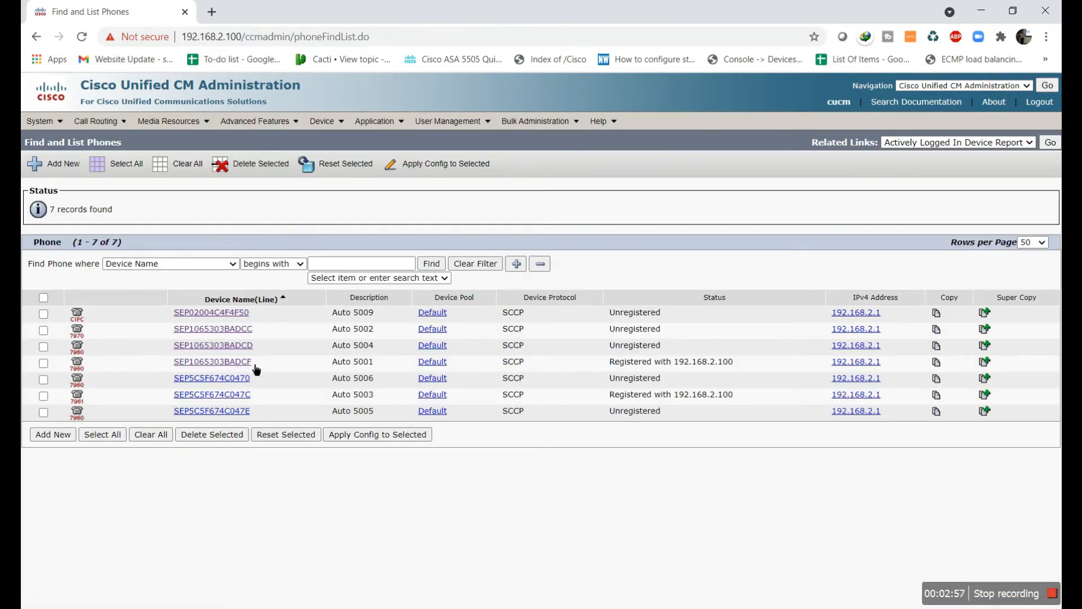
Open phone SEP1065303BADCF and enter 5021 as the new line 3 number
left_click(255, 366)
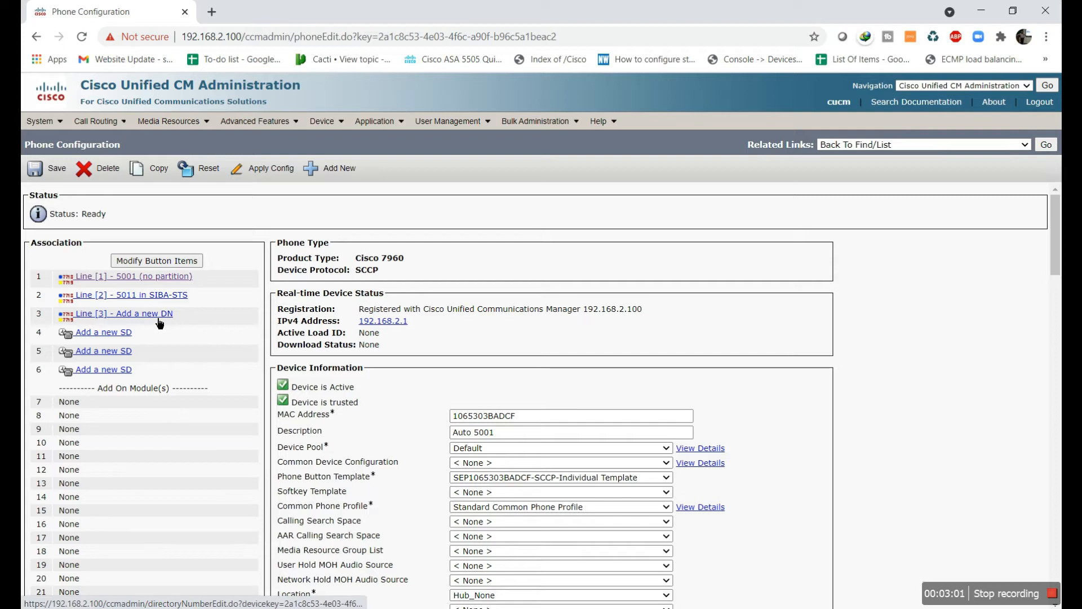
left_click(159, 316)
left_click(177, 260)
type("5021")
left_click(189, 291)
Set Marketing as the description, alerting name and ASCII alerting name
left_click(189, 292)
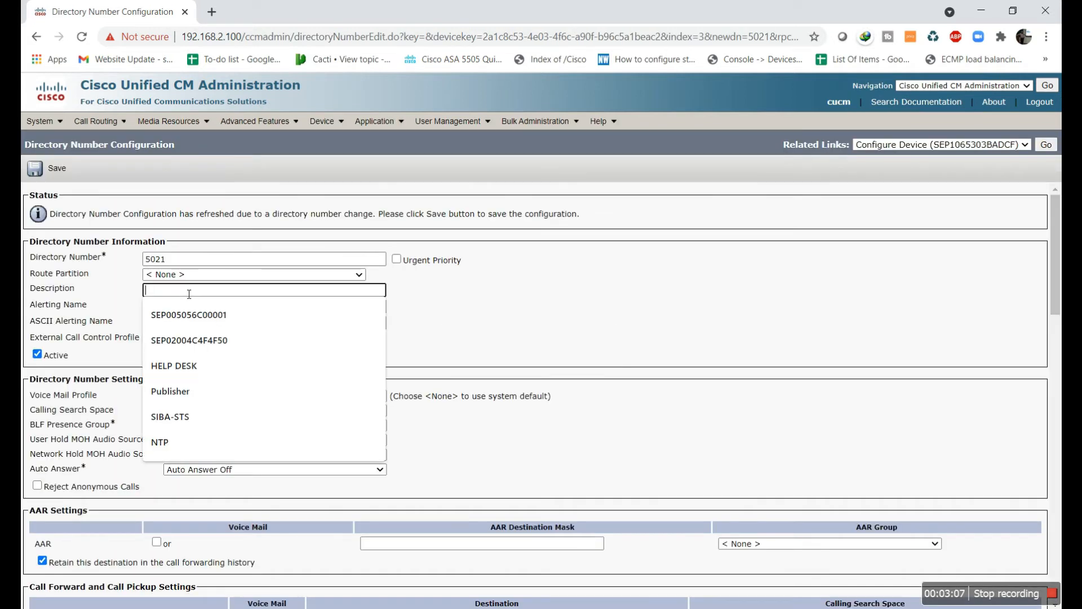
type("Market")
key("shift+Left")
key("shift+Left")
key("shift+Left")
key("shift+Left")
key("shift+Left")
key("shift+Left")
key("shift+Left")
key("shift+Left")
key("shift+Left")
key("ctrl+c")
left_click(193, 307)
key("ctrl+v")
left_click(194, 326)
key("ctrl+v")
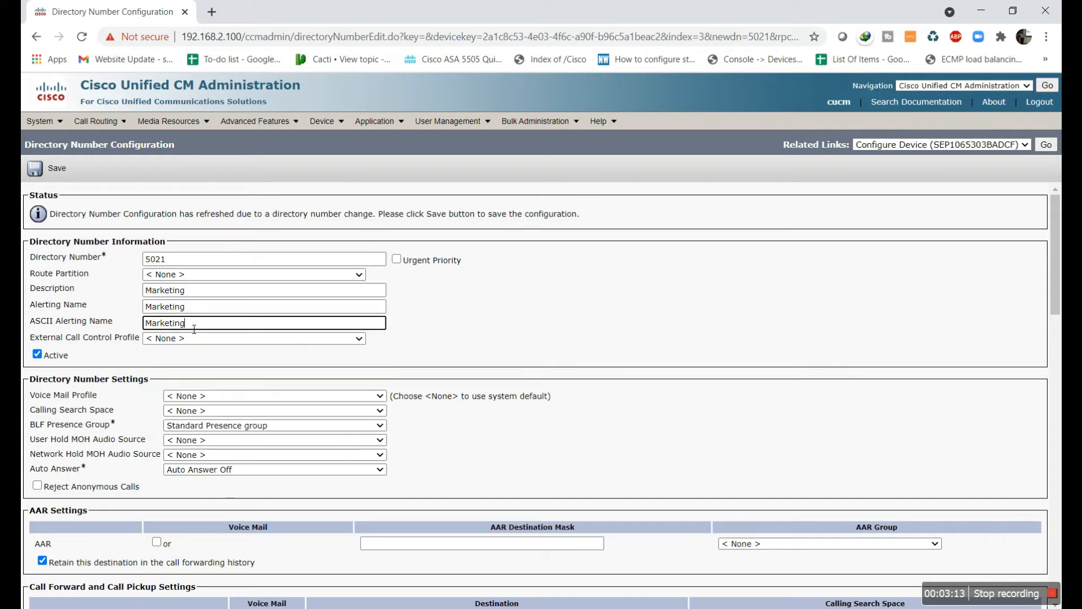
Save line 5021, apply the config to the phone, and return to the phone list
left_click(53, 169)
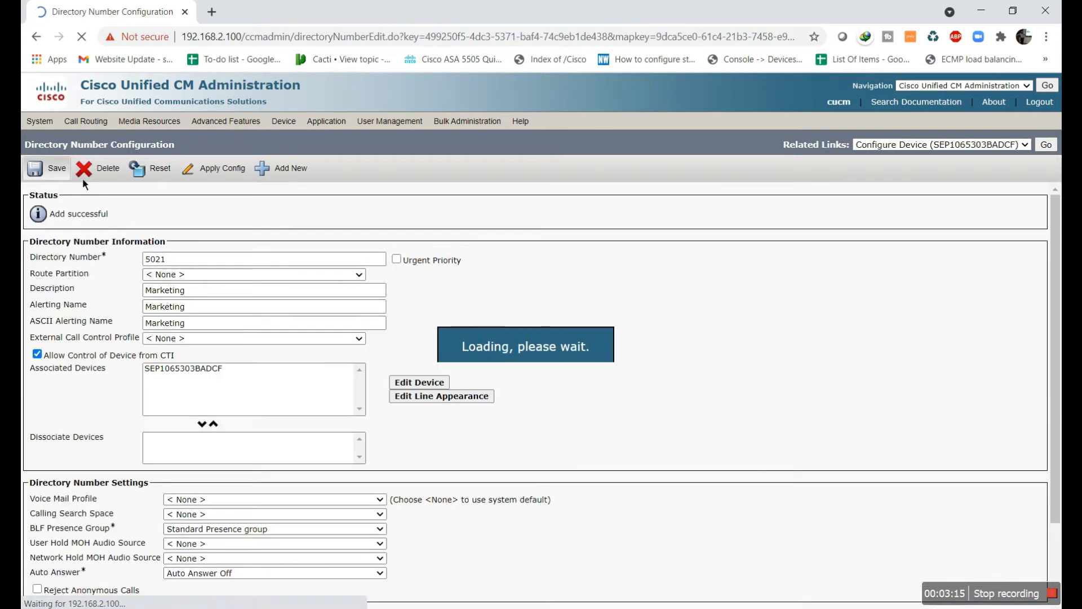
left_click(233, 169)
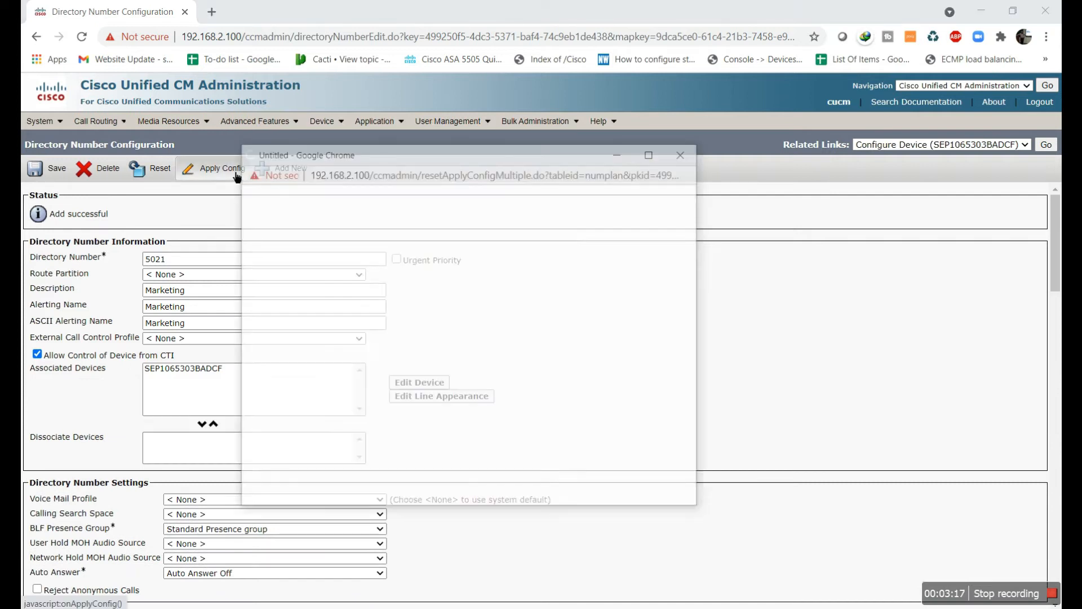
left_click(259, 371)
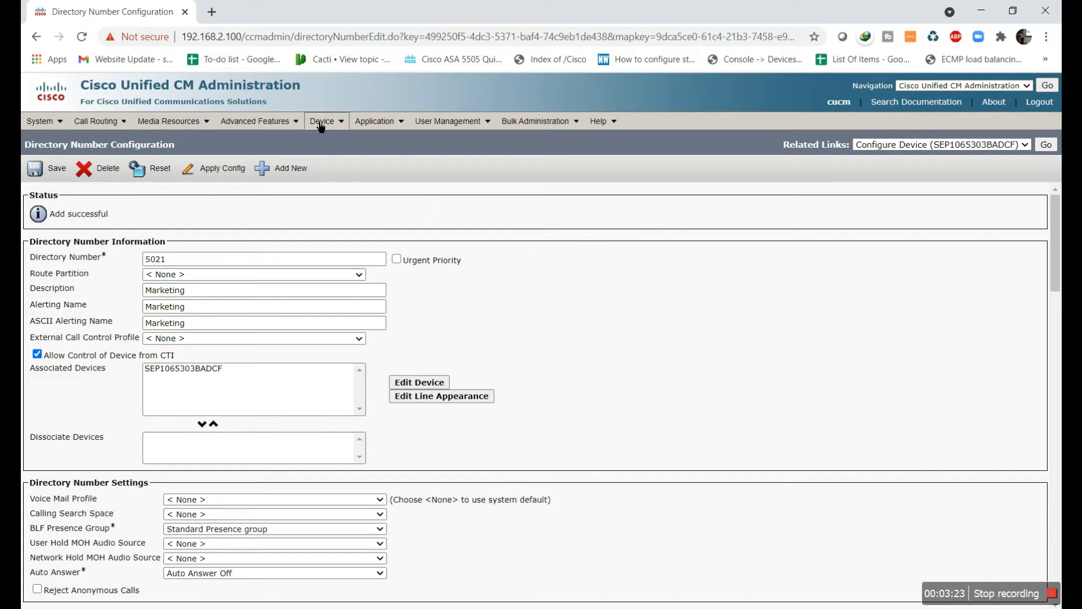
mouse_move(318, 121)
left_click(339, 217)
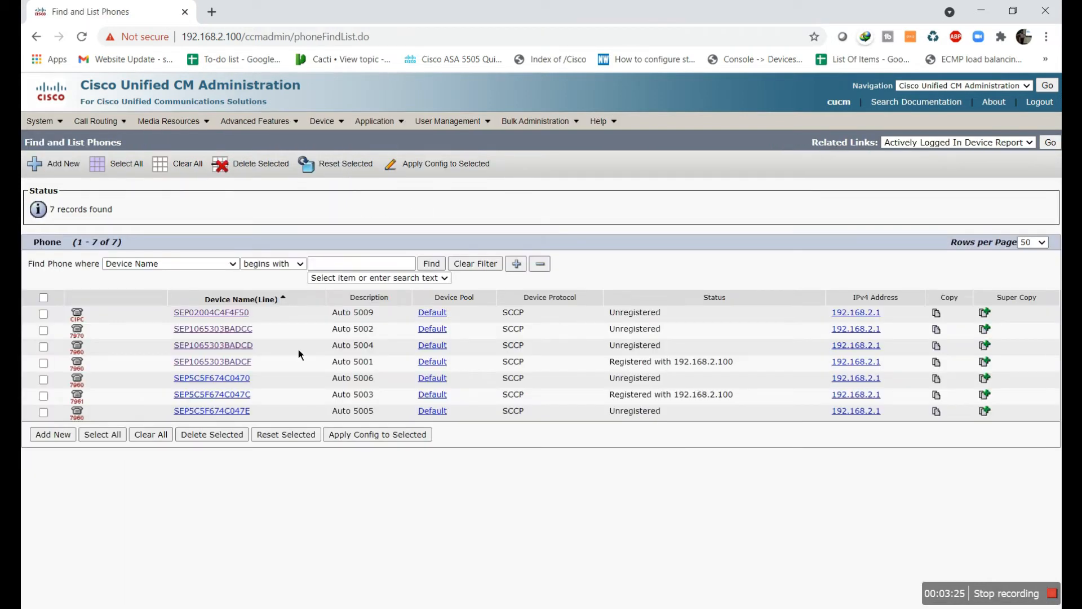
On phone SEP5C5F674C047C, change line 5003's directory number to 5002
left_click(235, 396)
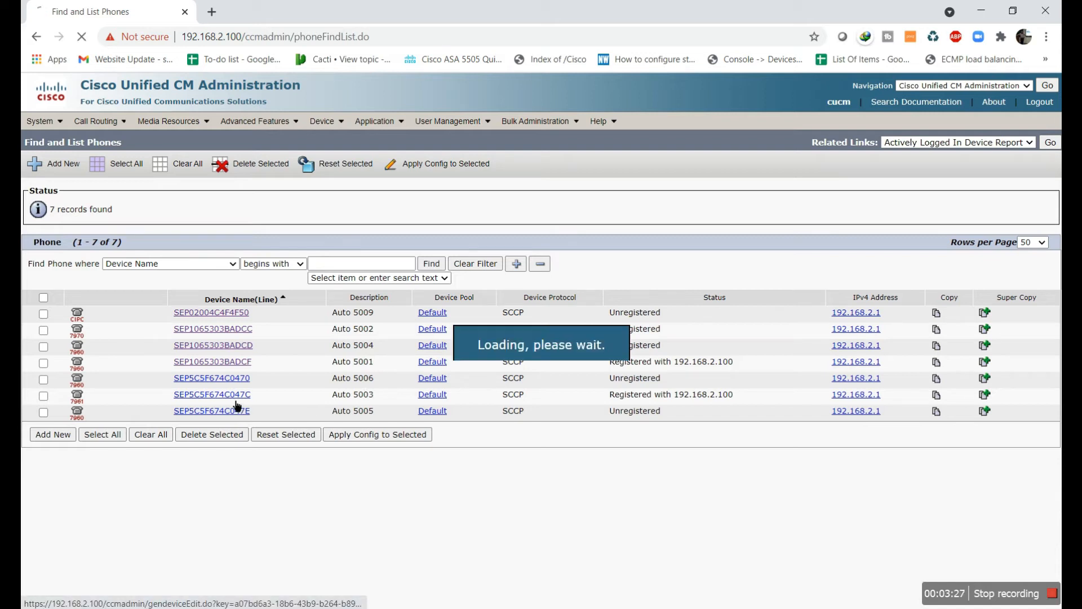
left_click(126, 277)
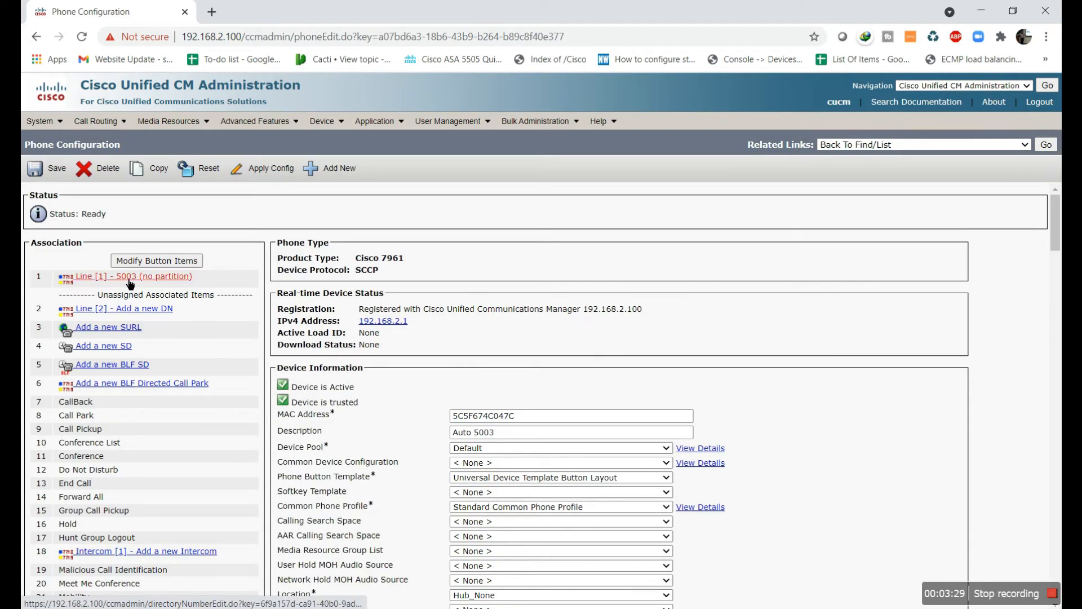
left_click(205, 265)
key("BackSpace")
type("2")
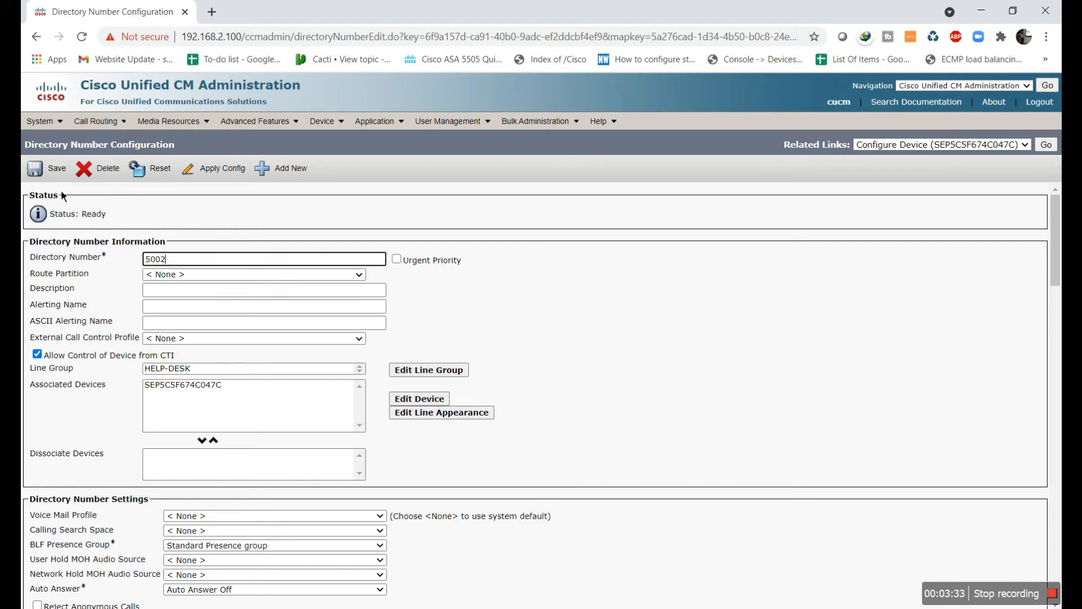
left_click(171, 289)
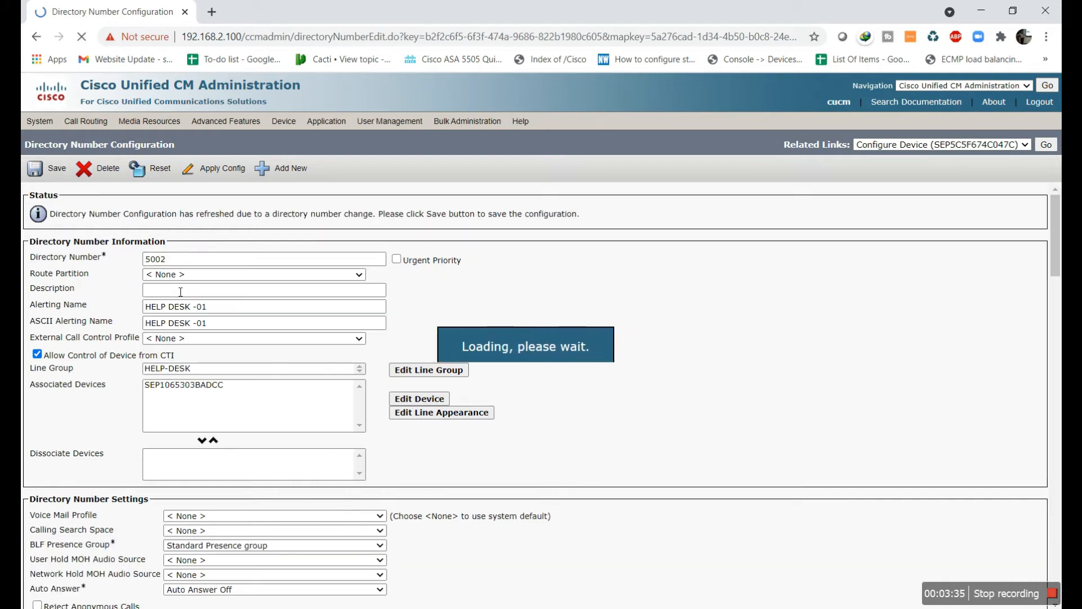
Name line 5002 IT in description and both alerting names, save, and return to the phone list
left_click(188, 291)
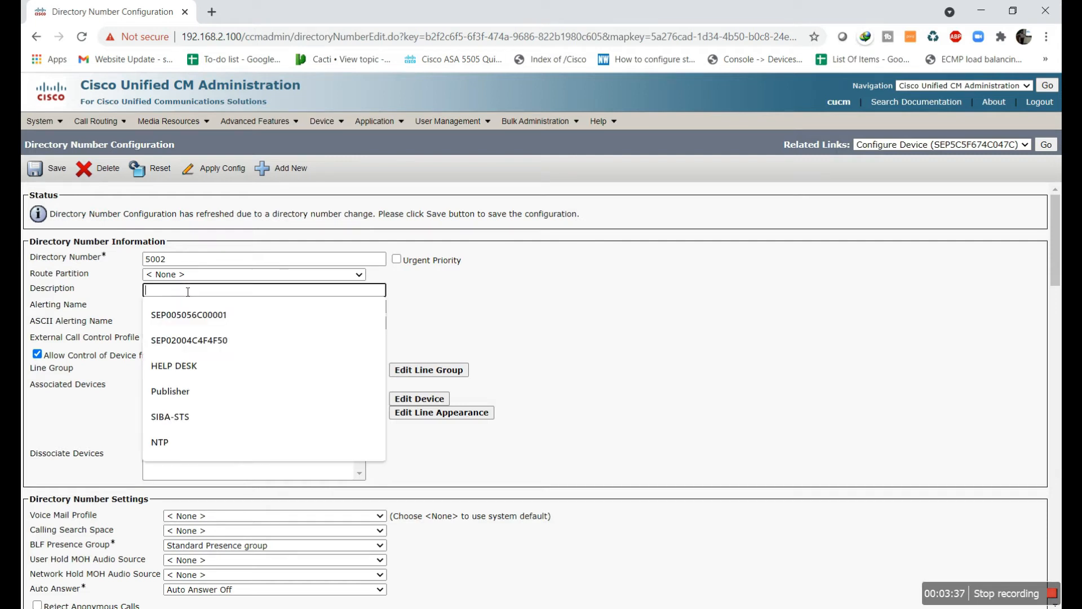
type("IT")
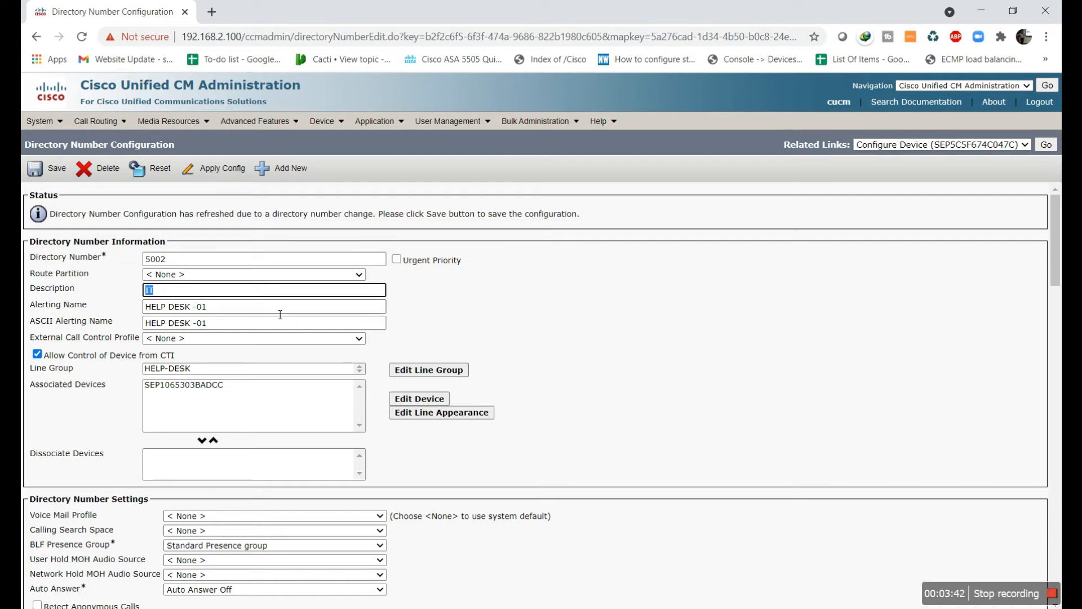
key("Tab")
type("IT")
key("Tab")
type("IT")
left_click(67, 170)
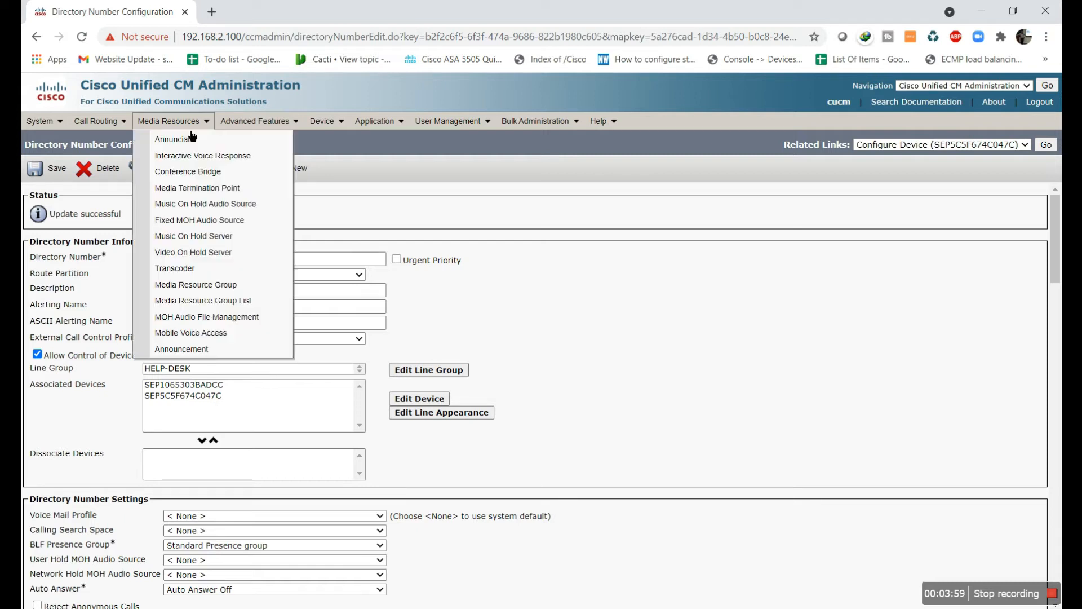
mouse_move(326, 121)
left_click(341, 188)
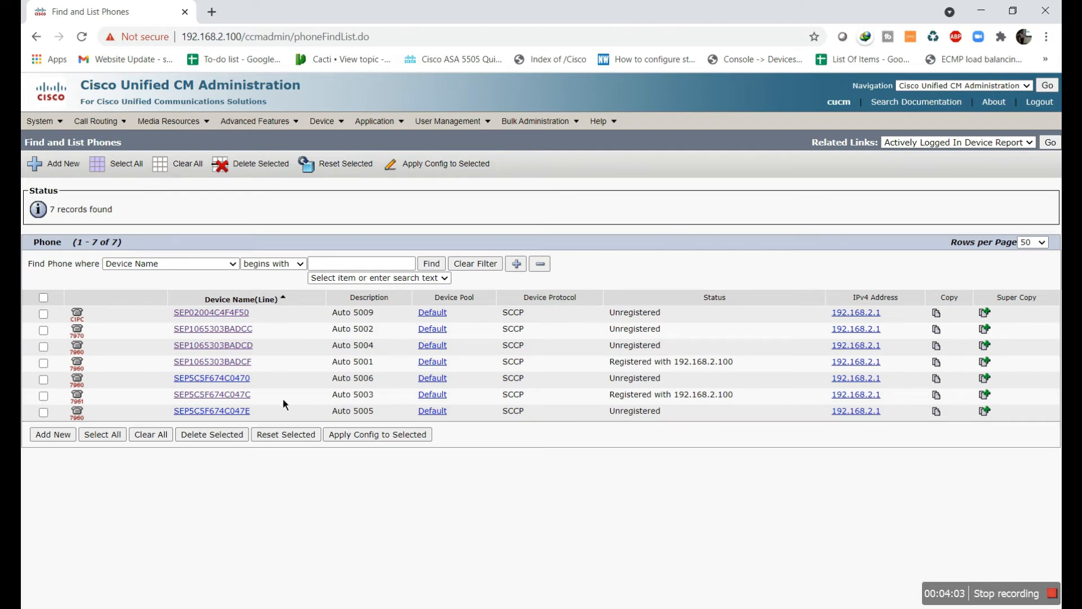
Open phone SEP5C5F674C047C and enter 5012 as line 2's directory number
left_click(243, 394)
left_click(146, 319)
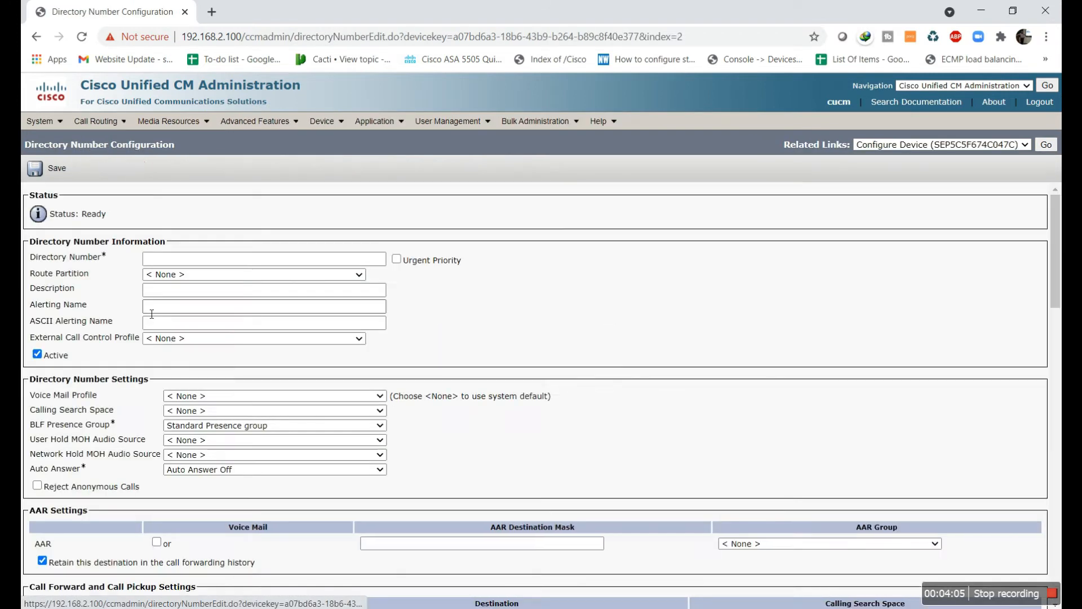
left_click(179, 259)
type("50")
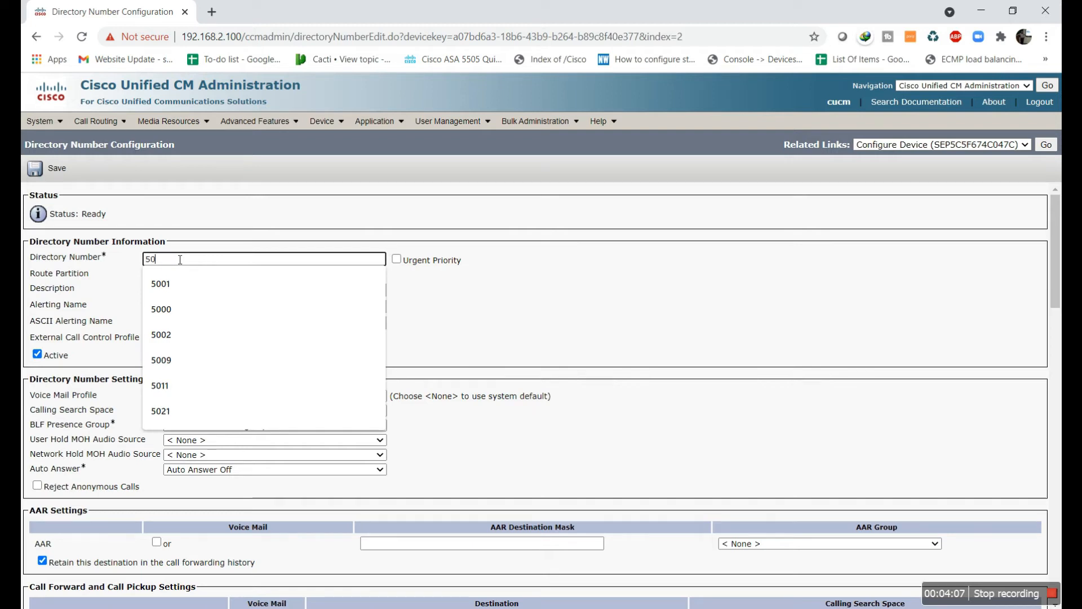
type("12")
left_click(189, 291)
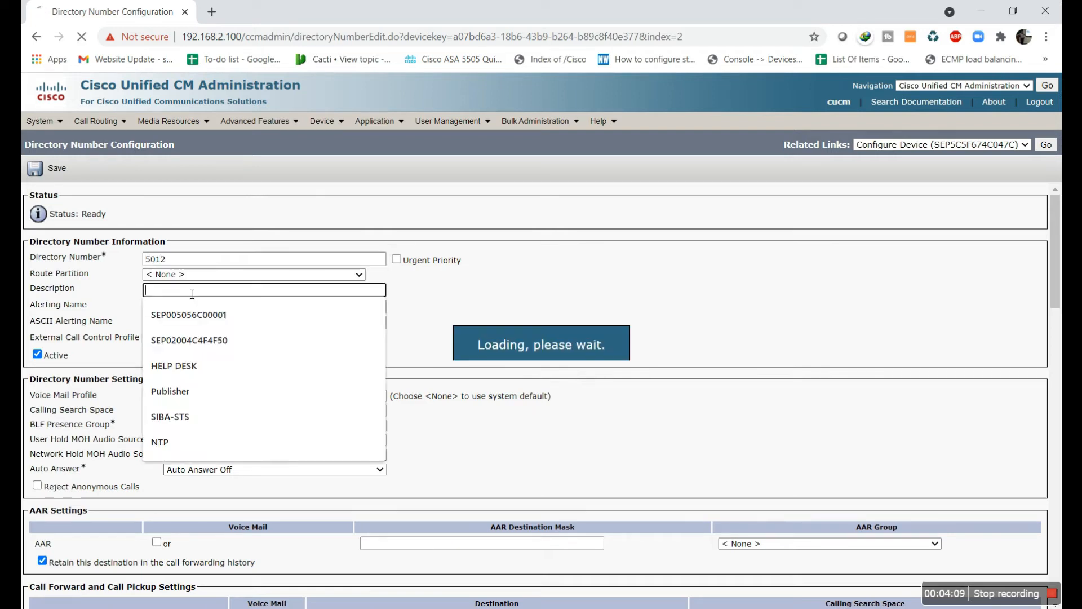
Set Sales-02 as the description and both alerting names, then save line 5012
left_click(192, 294)
type("S")
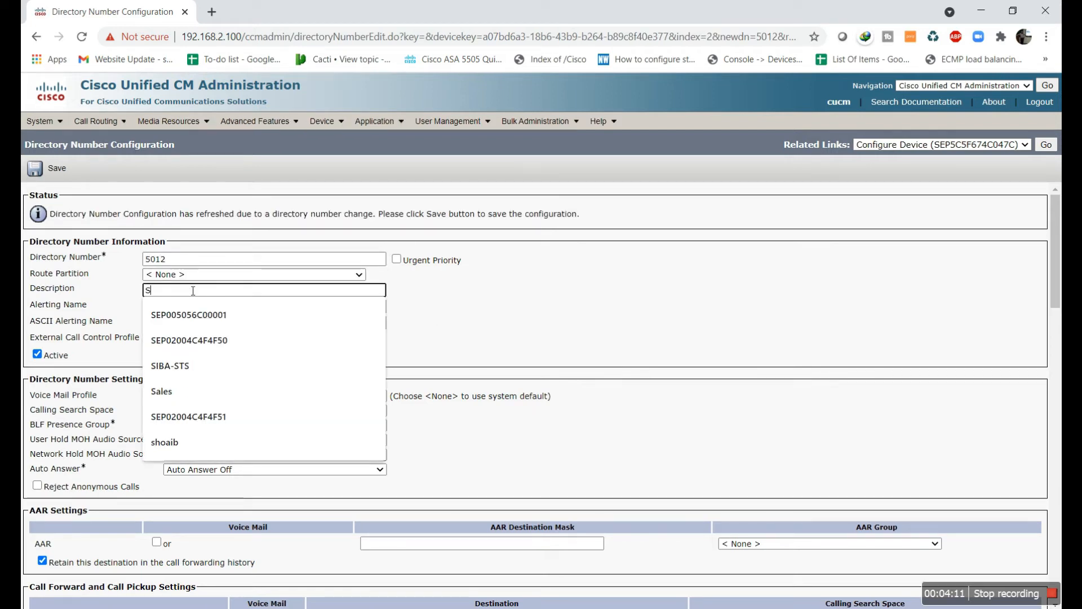
type("ales-01")
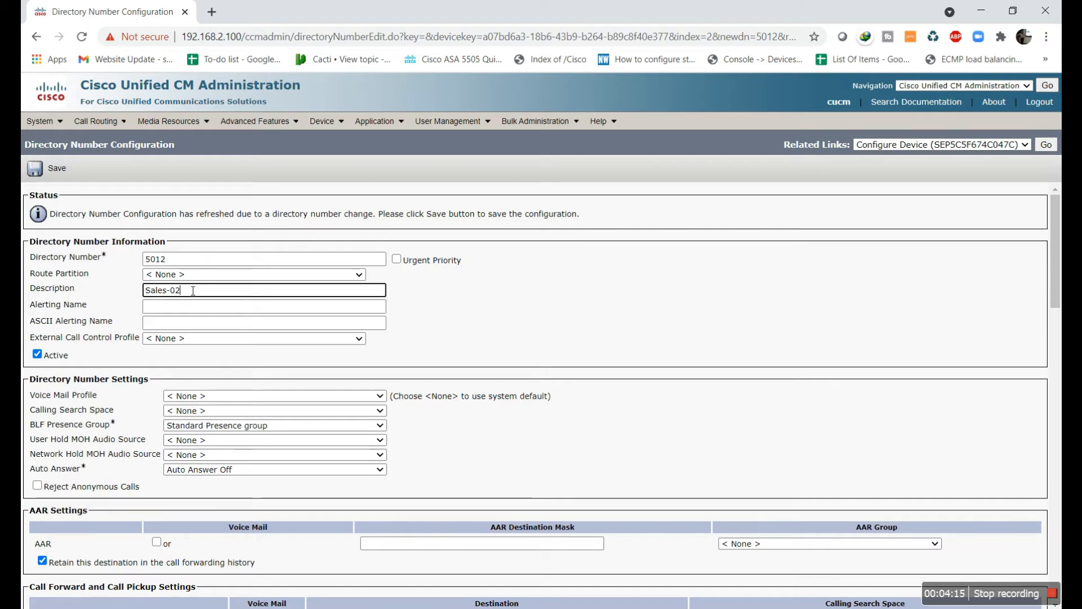
triple_click(193, 291)
key("ctrl+c")
left_click(194, 307)
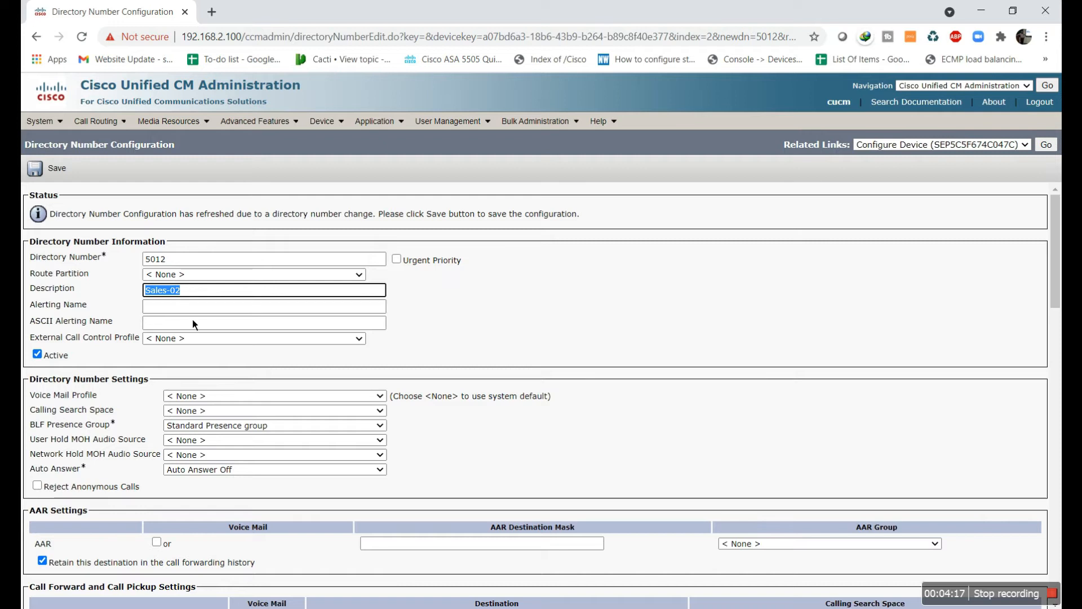
key("ctrl+v")
key("Tab")
key("ctrl+v")
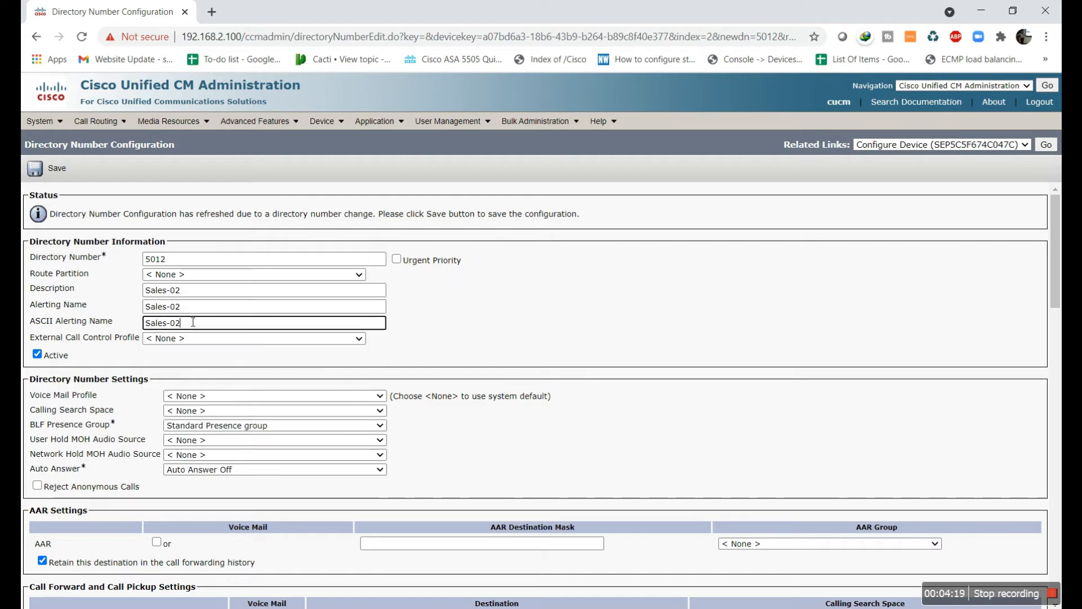
left_click(57, 172)
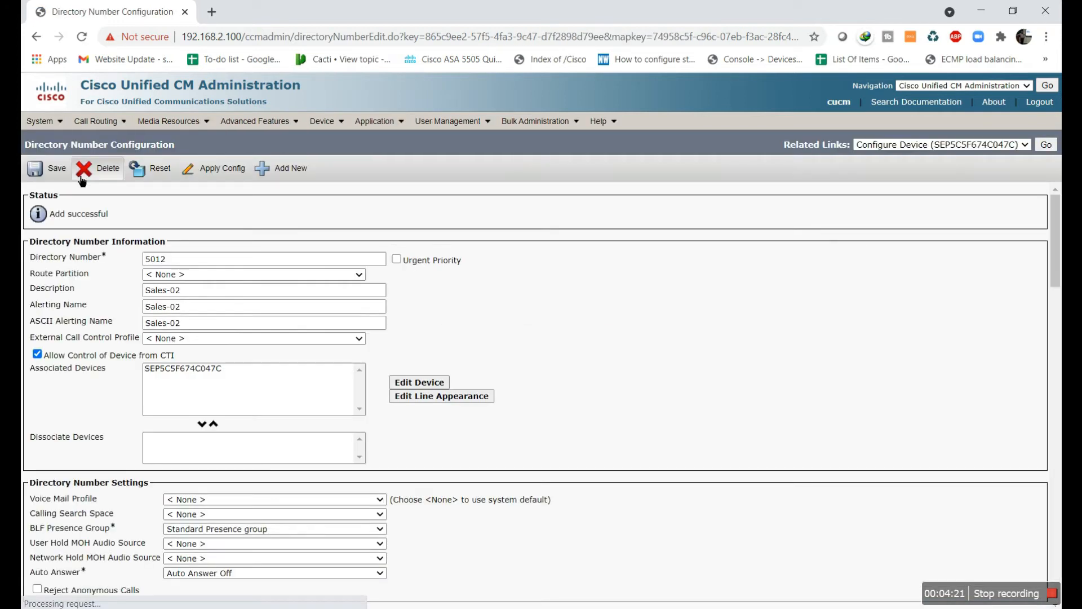
Open phone SEP5C5F674C047C and add directory number 5022 as its line 3
mouse_move(330, 121)
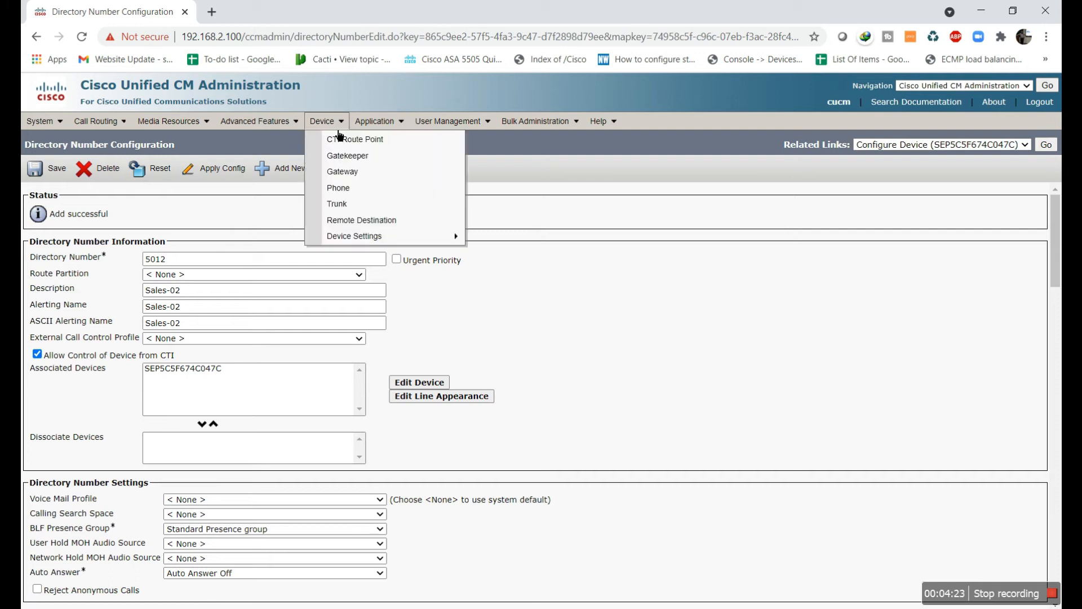
left_click(374, 185)
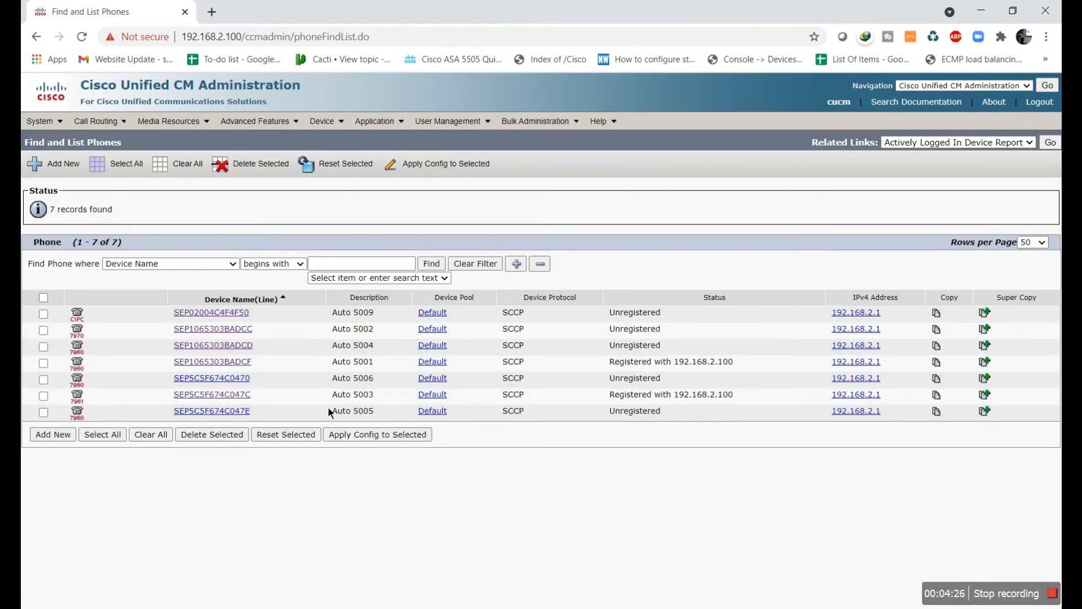
left_click(248, 395)
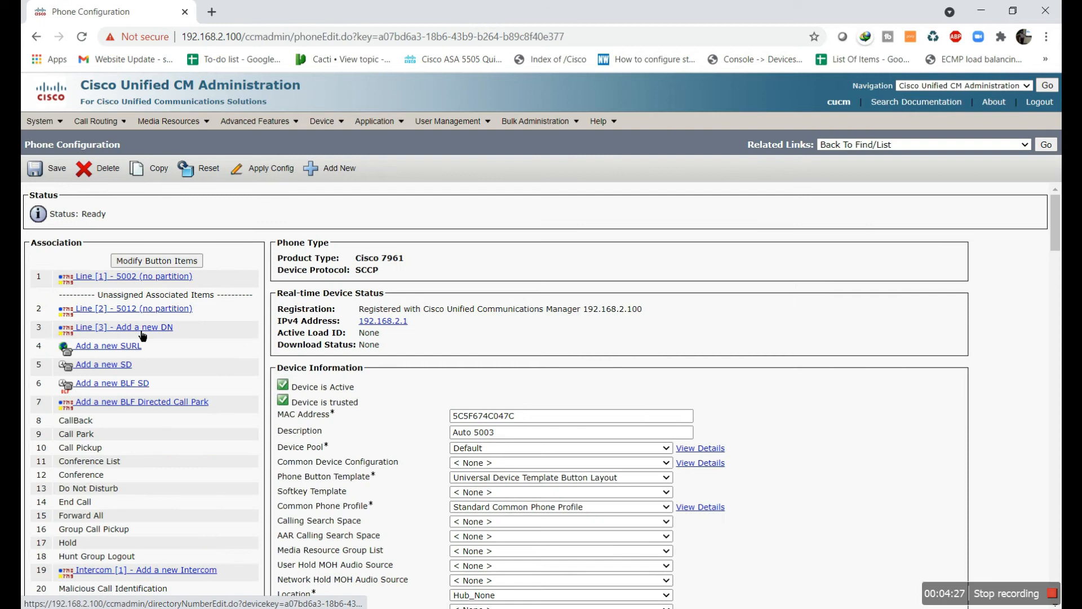
left_click(135, 328)
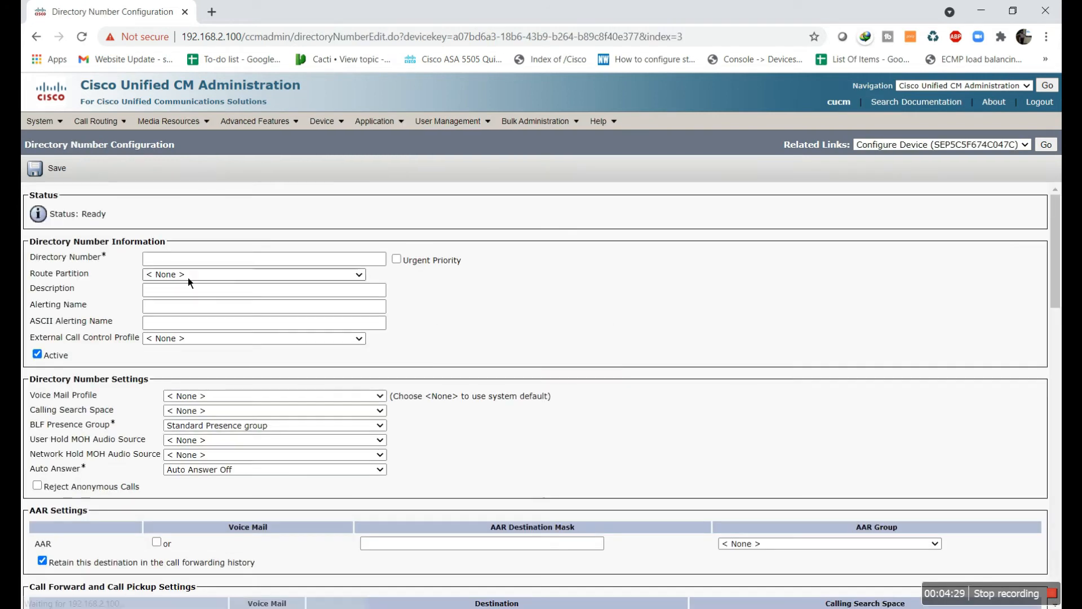
left_click(195, 260)
type("50")
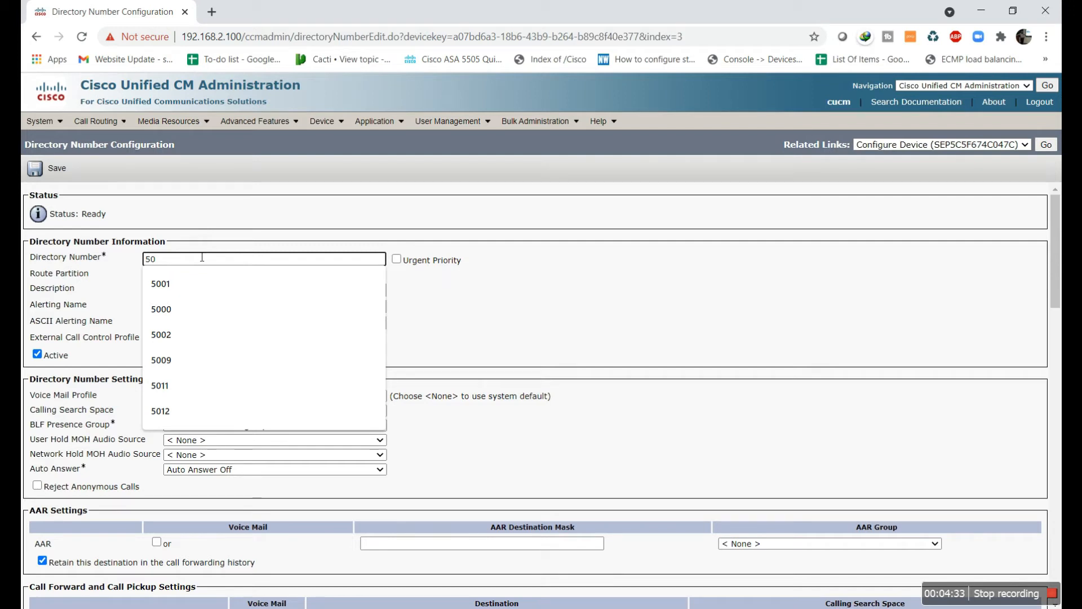
type("22")
left_click(167, 303)
Enter Marketing-02 as the description, alerting name and ASCII alerting name, and save line 5022
left_click(171, 290)
type("Marketing")
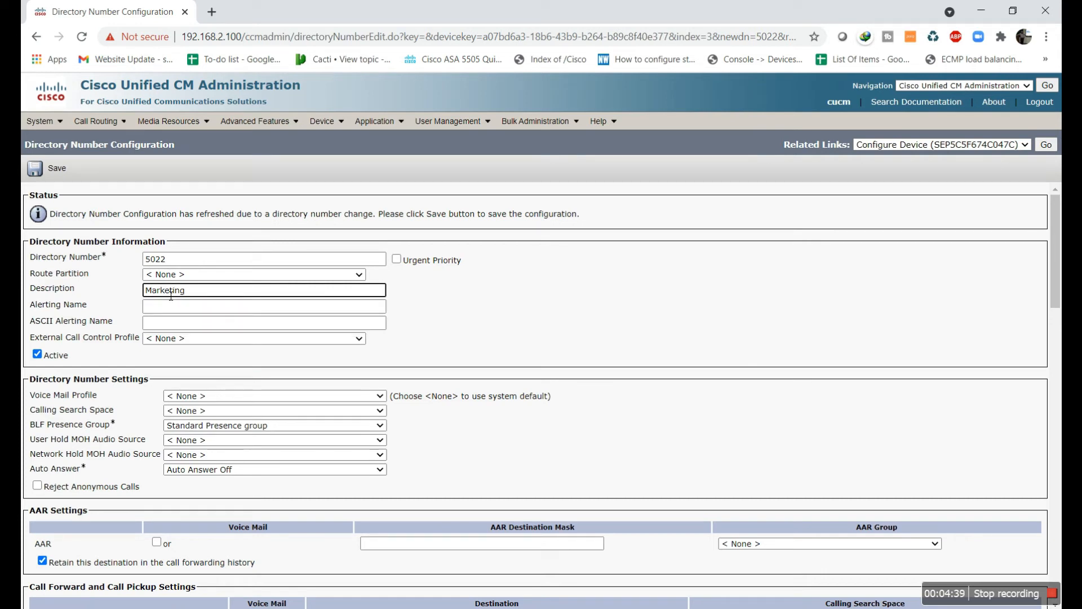
key("shift+Left")
key("shift+Left")
key("shift+Left")
key("shift+Left")
key("shift+Left")
key("shift+Left")
key("shift+Left")
key("shift+Left")
key("shift+Left")
key("shift+Left")
key("shift+Left")
key("ctrl+c")
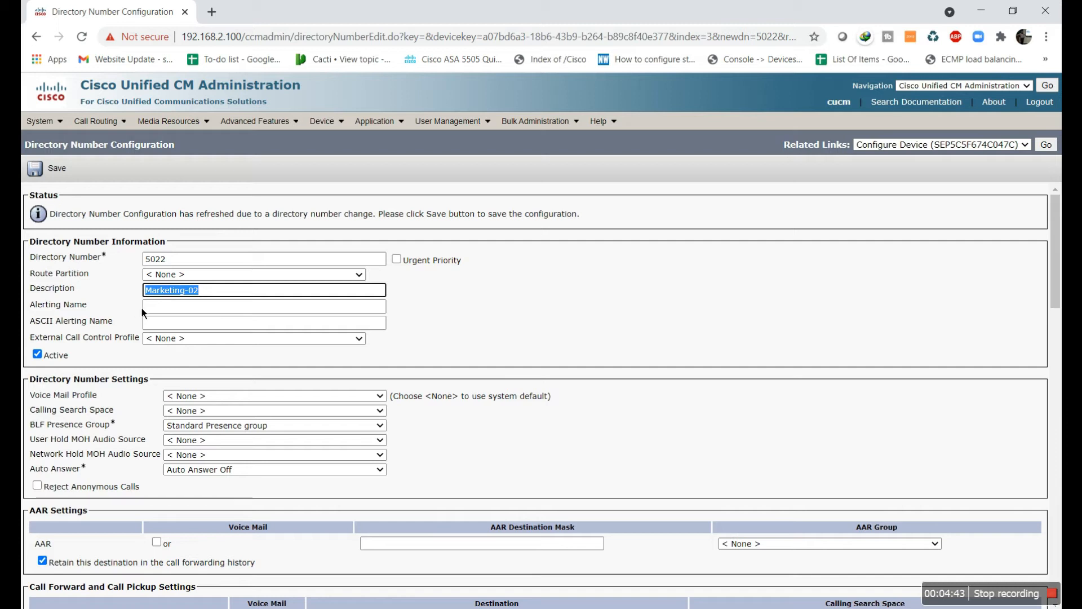
left_click(158, 309)
key("ctrl+v")
key("Tab")
key("ctrl+v")
left_click(56, 168)
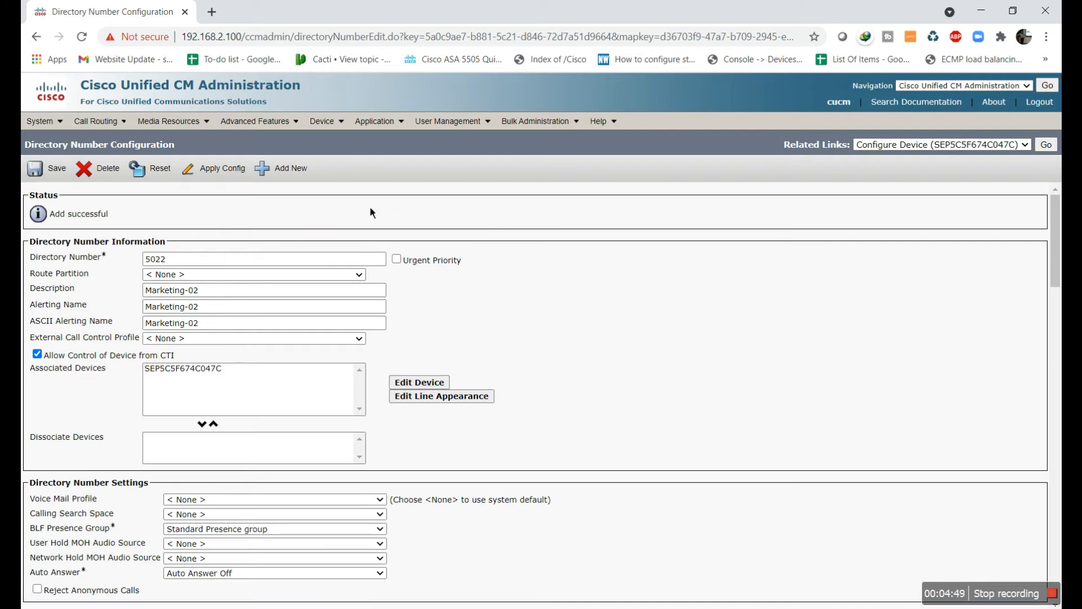
Apply the new configuration to the phone and clear the first softphone's loading error
key("alt+Tab")
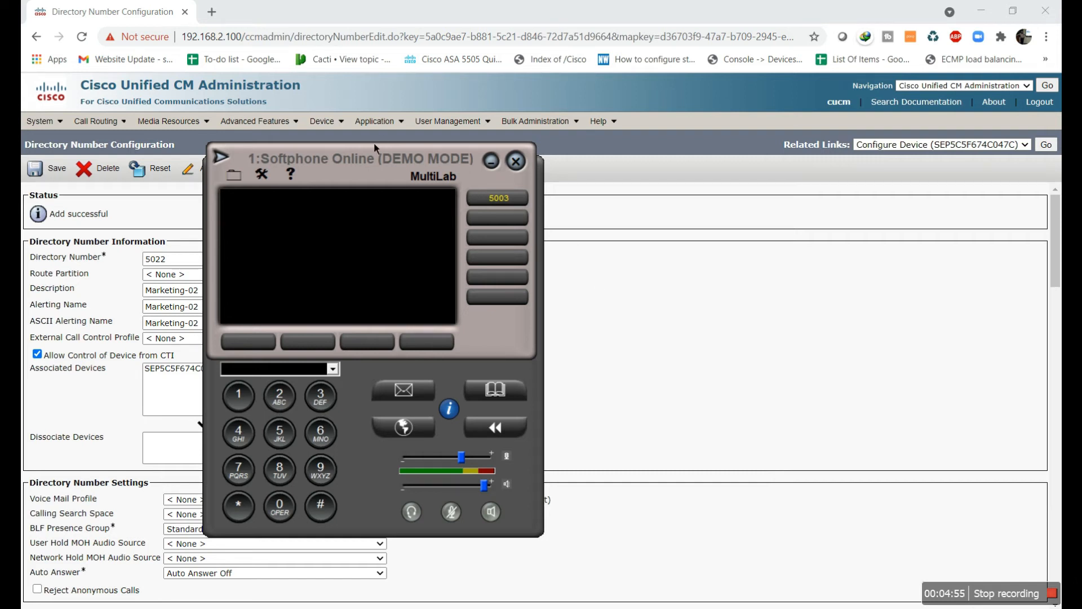
left_click(491, 161)
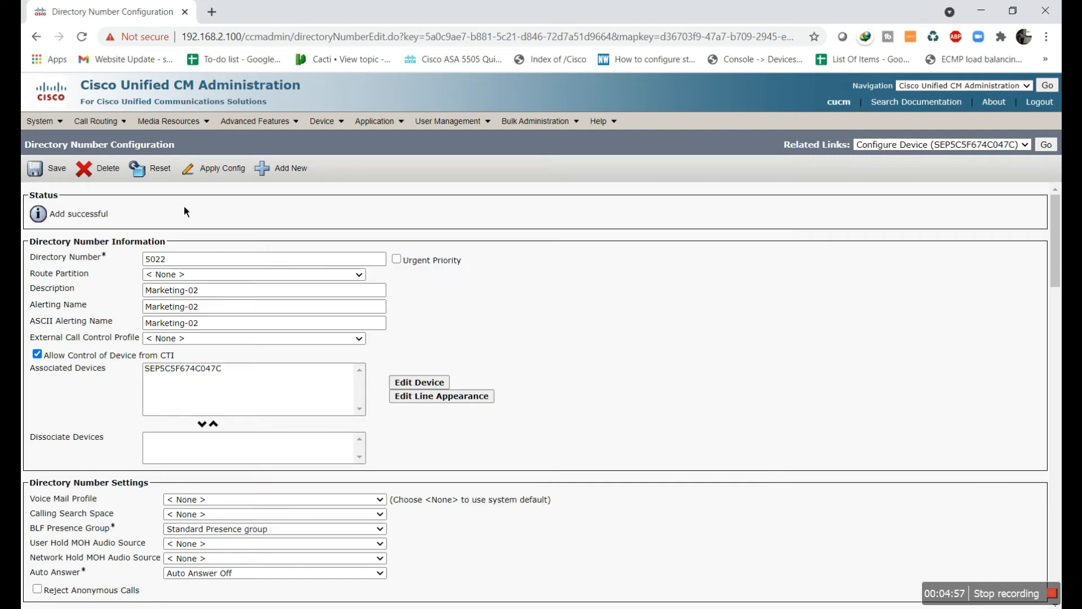
left_click(224, 171)
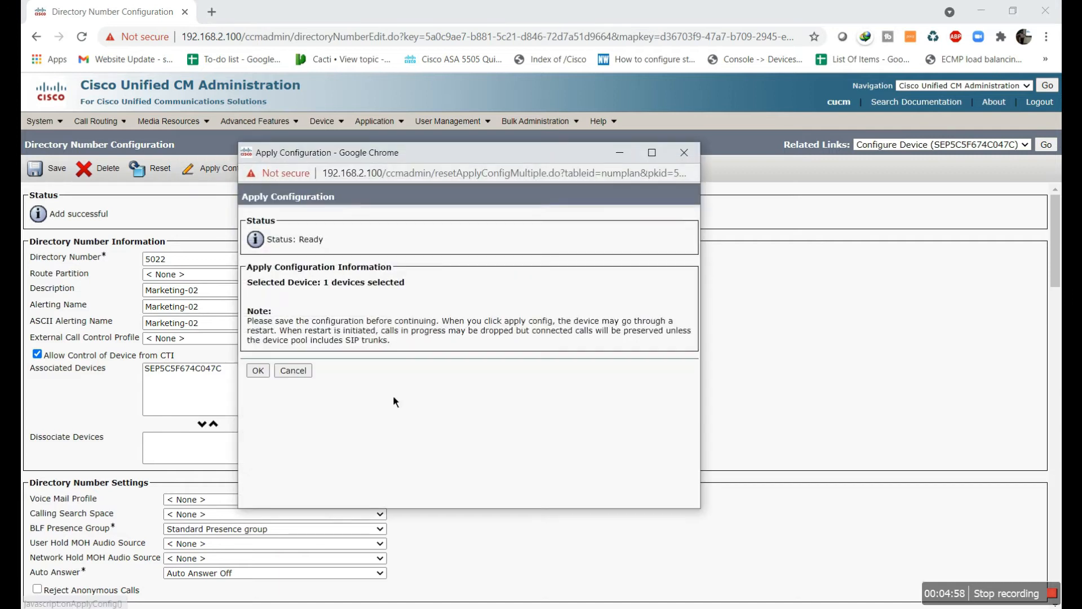
left_click(259, 371)
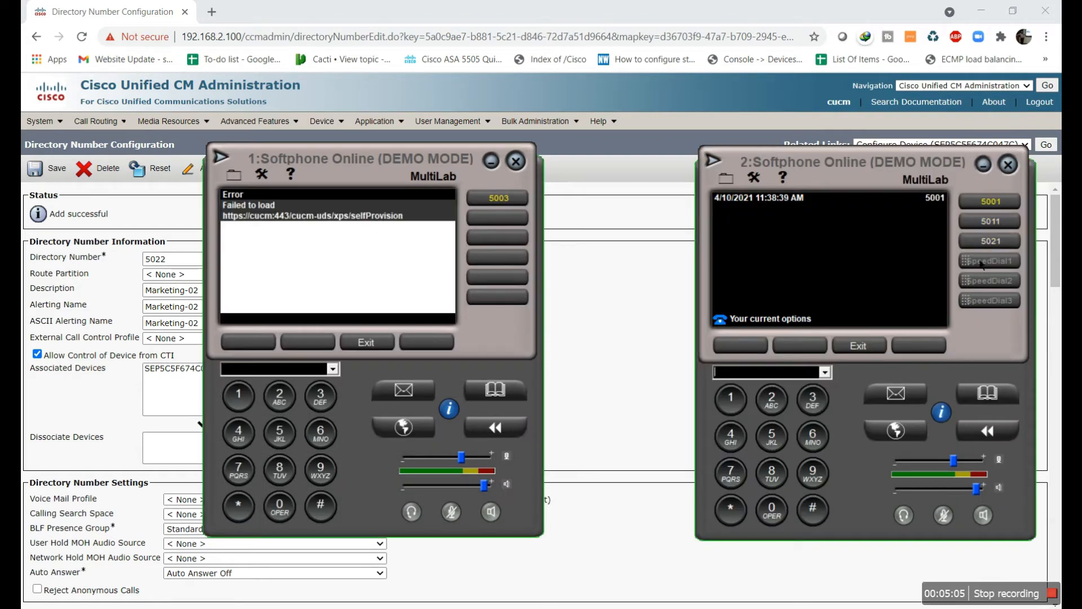
left_click(375, 345)
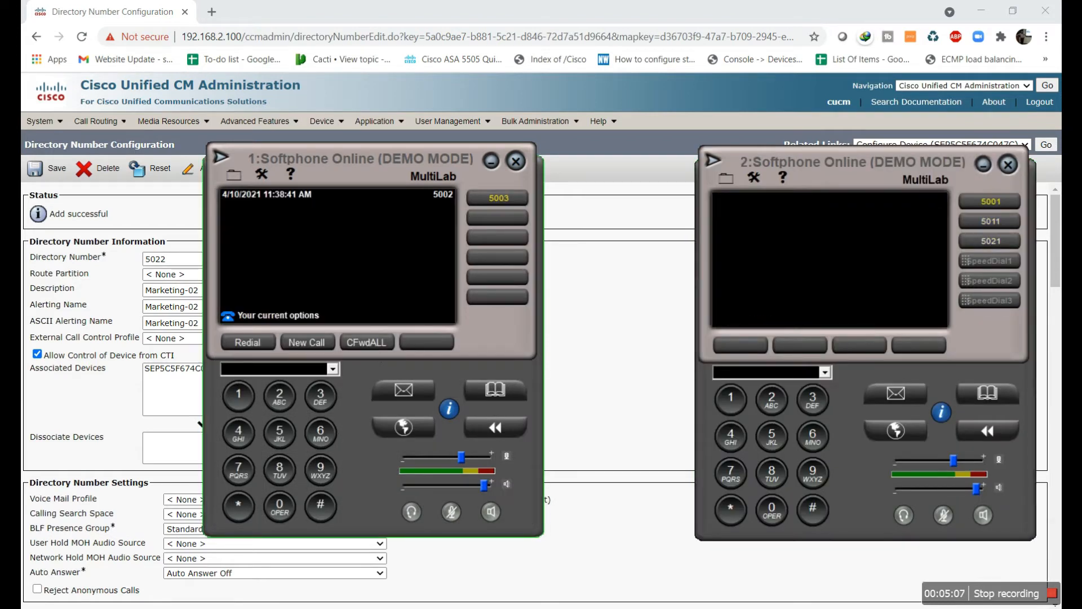
left_click(490, 162)
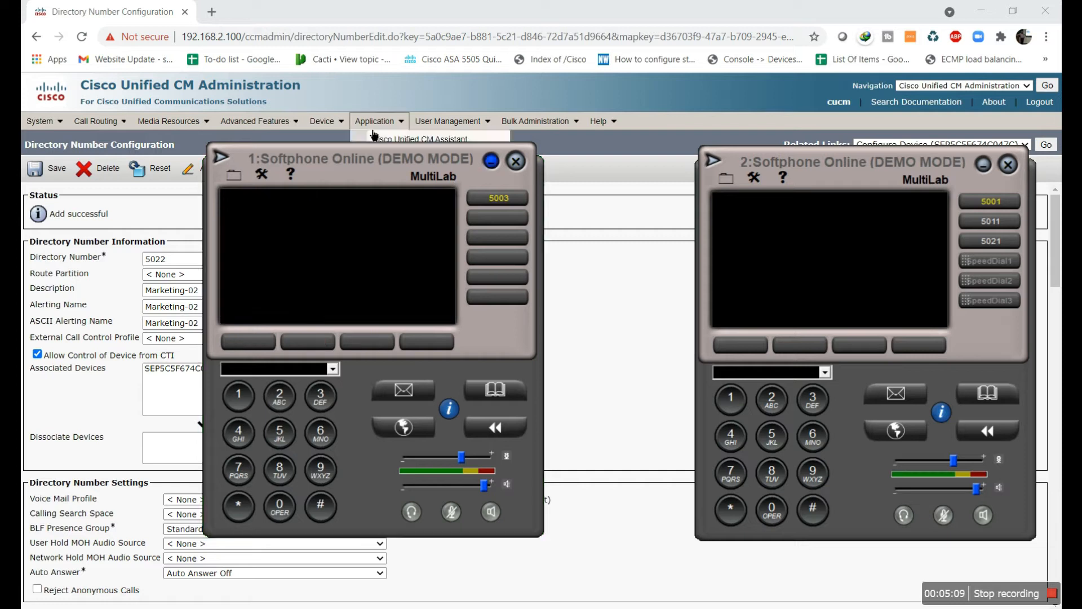
Restart phone SEP5C5F674C047C from its configuration page so it loads the new lines
left_click(326, 132)
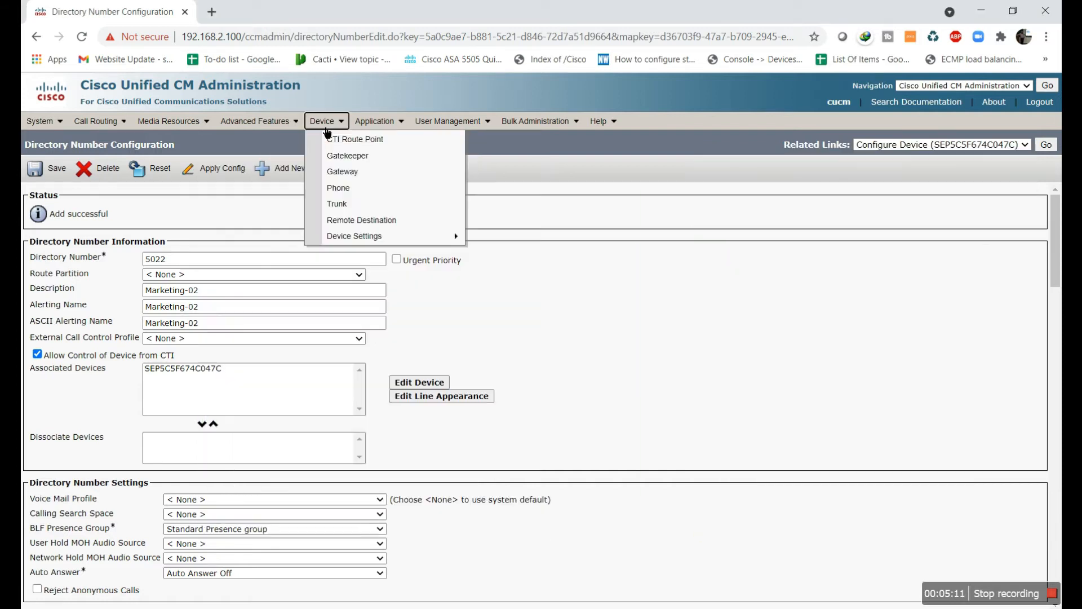
left_click(346, 193)
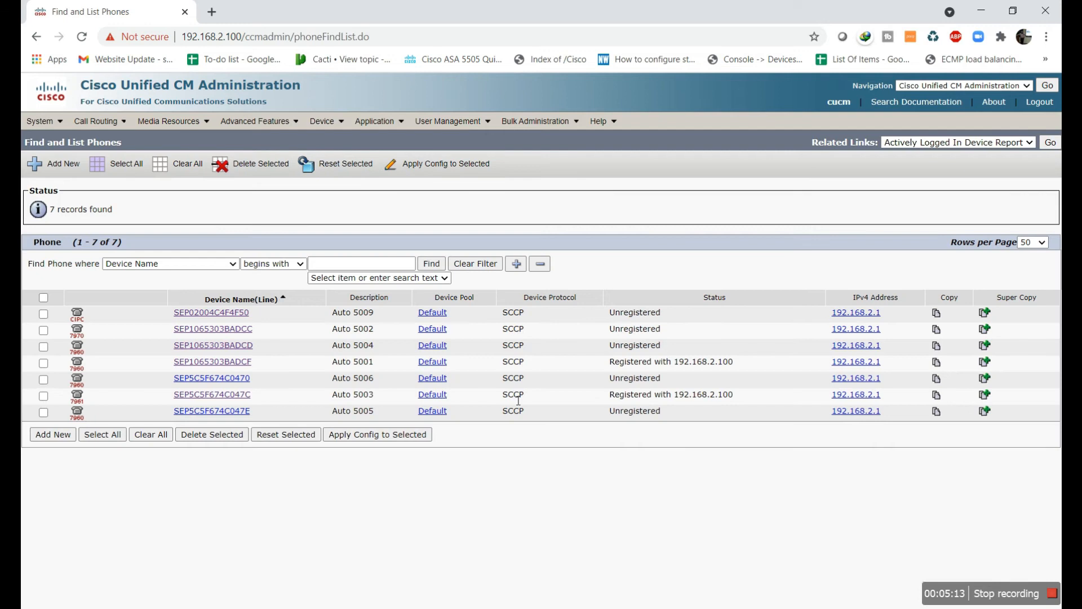
left_click(224, 394)
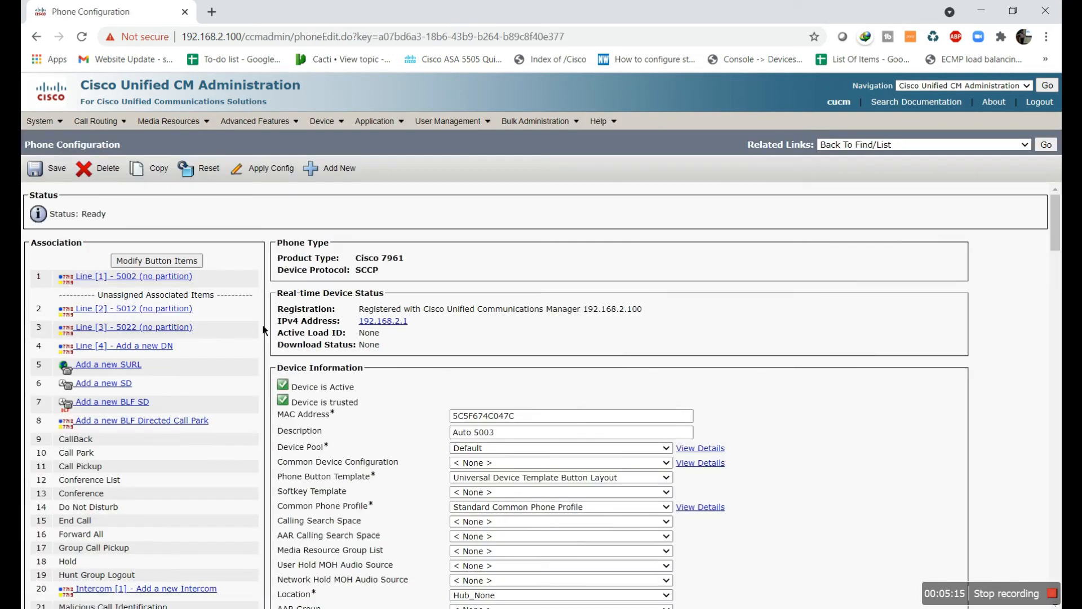
left_click(204, 169)
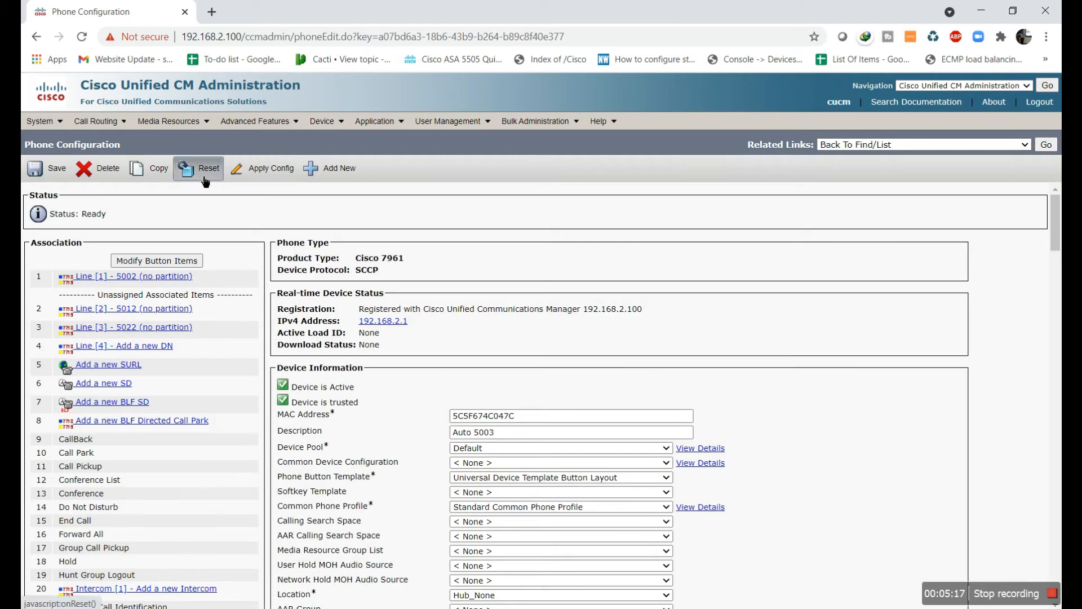
left_click(305, 443)
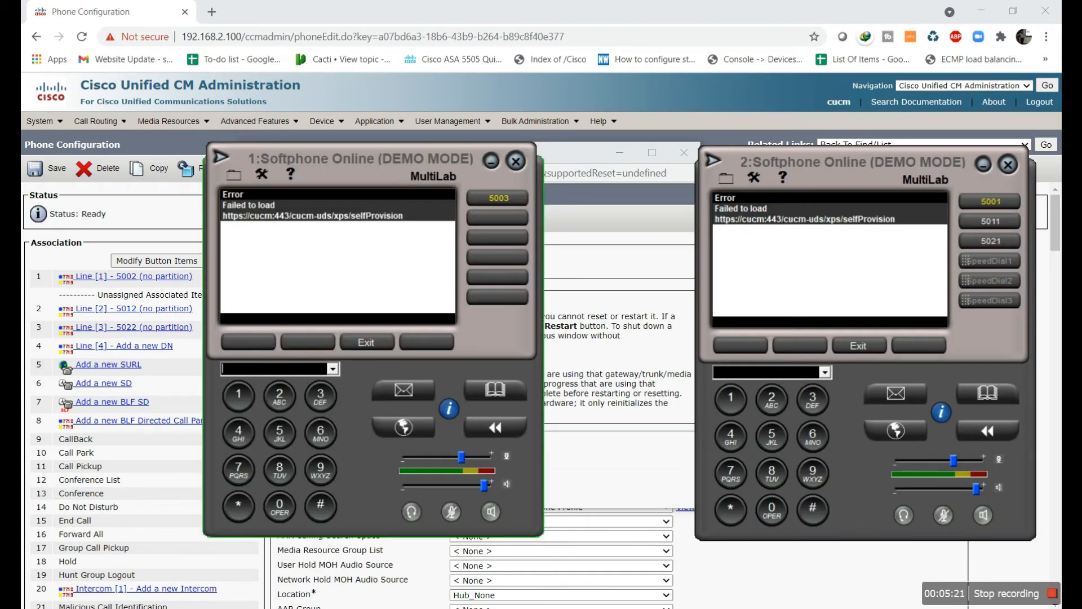
Send a second restart and dismiss softphone 1's Failed to load errors
left_click(366, 340)
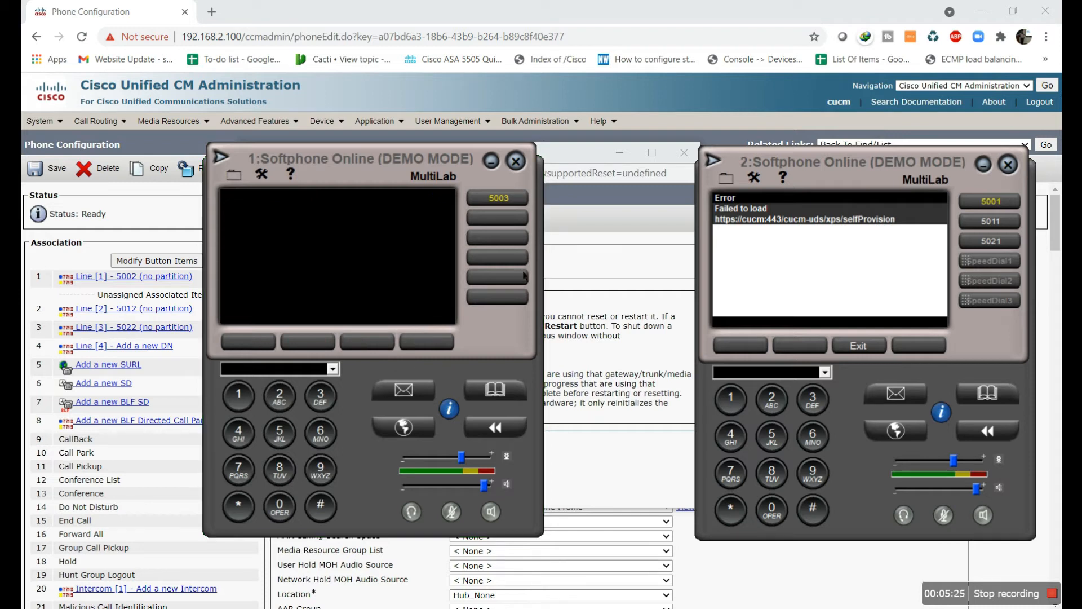
left_click(578, 227)
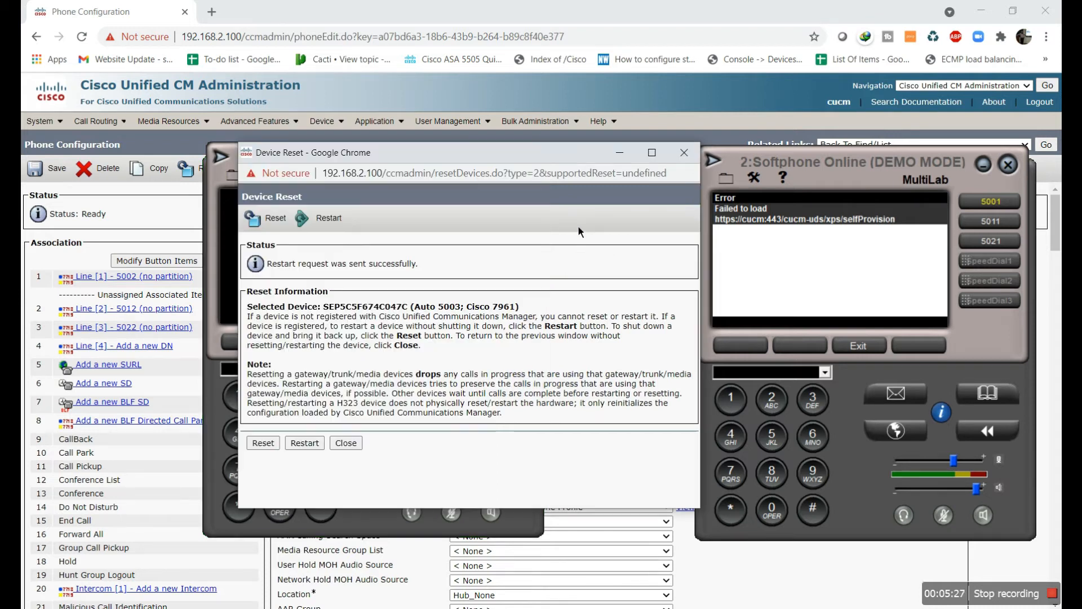
left_click(304, 448)
left_click(214, 354)
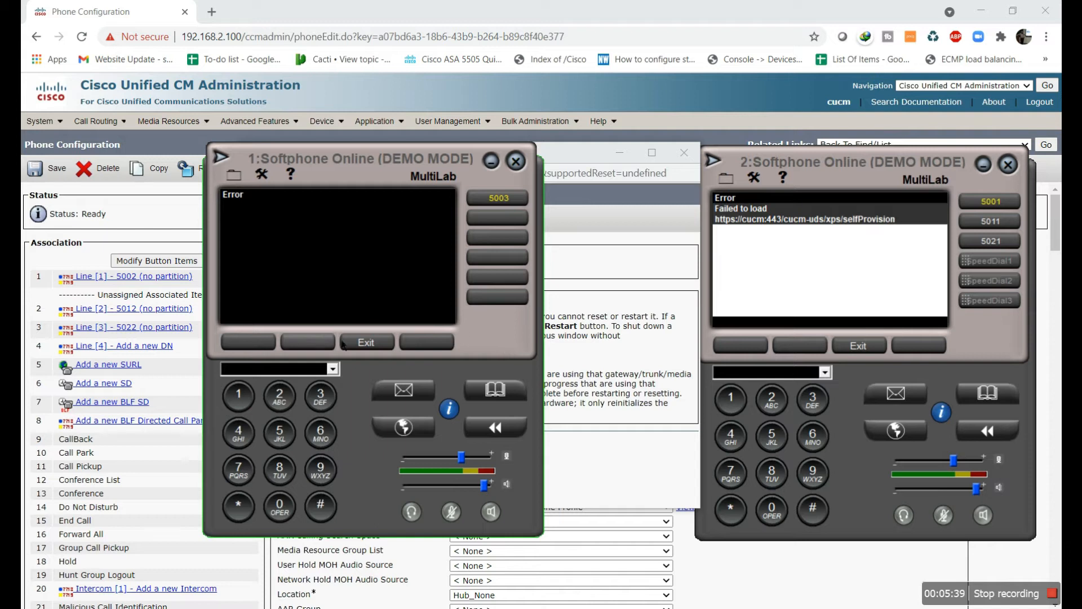
left_click(367, 343)
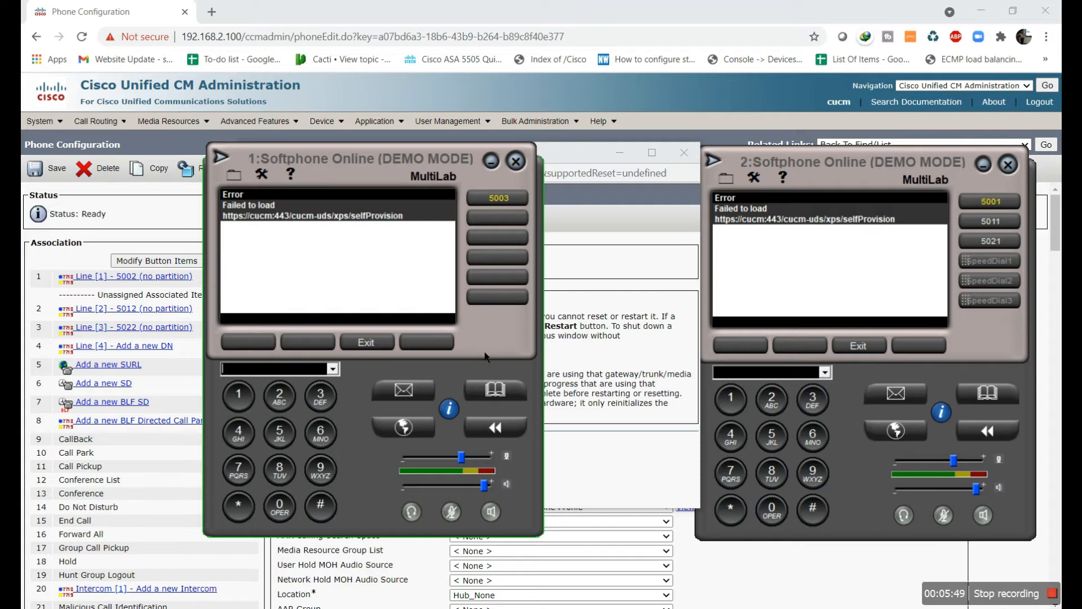
left_click(389, 349)
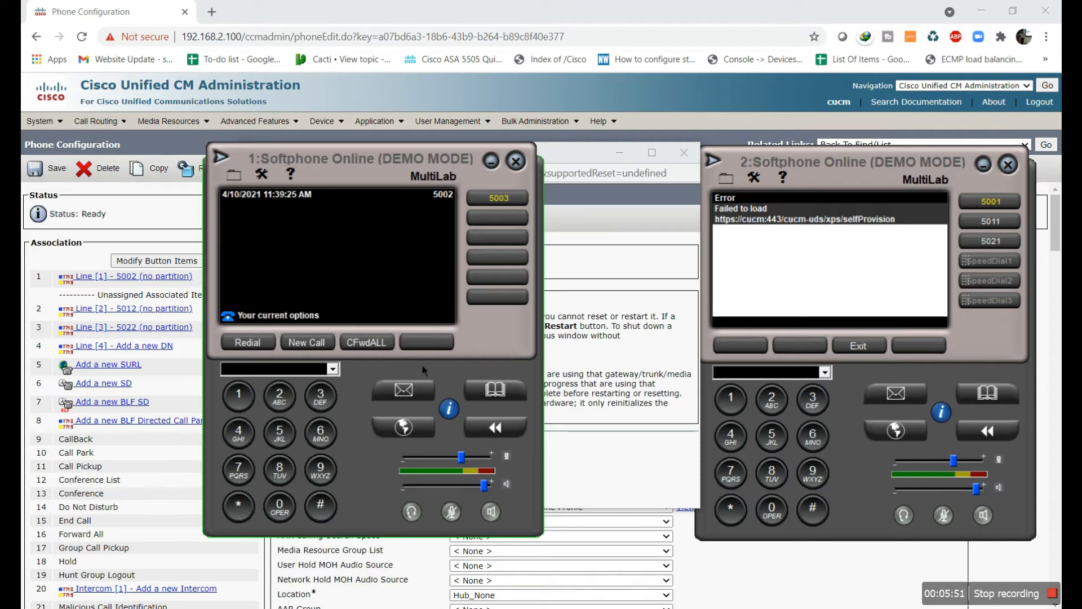
On directory number 5002, move device SEP5C5F674C047C into the dissociate list
left_click(179, 278)
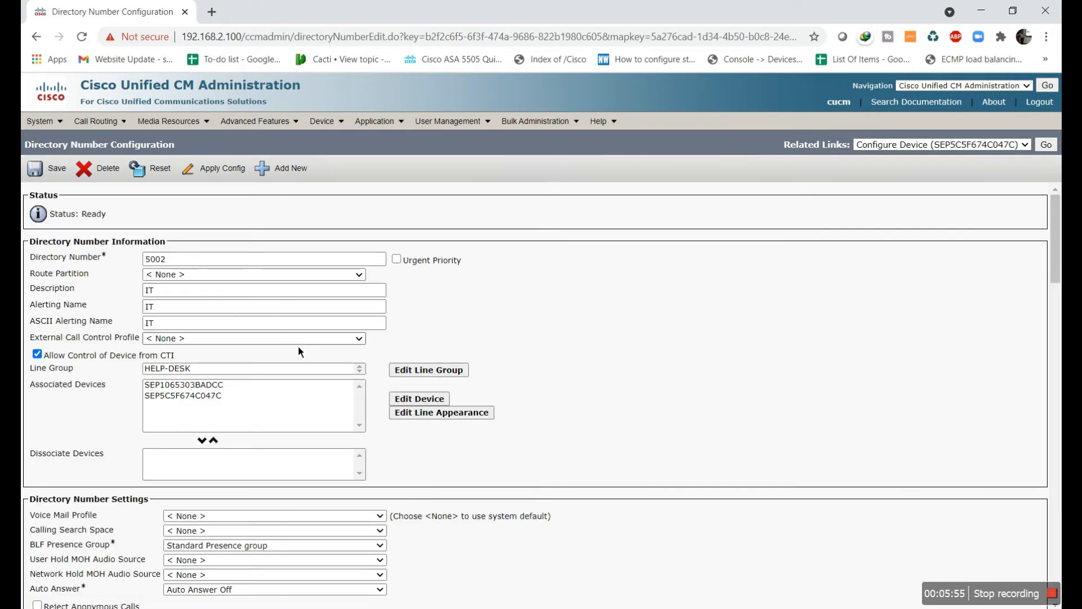
scroll(364, 398, "down", 1)
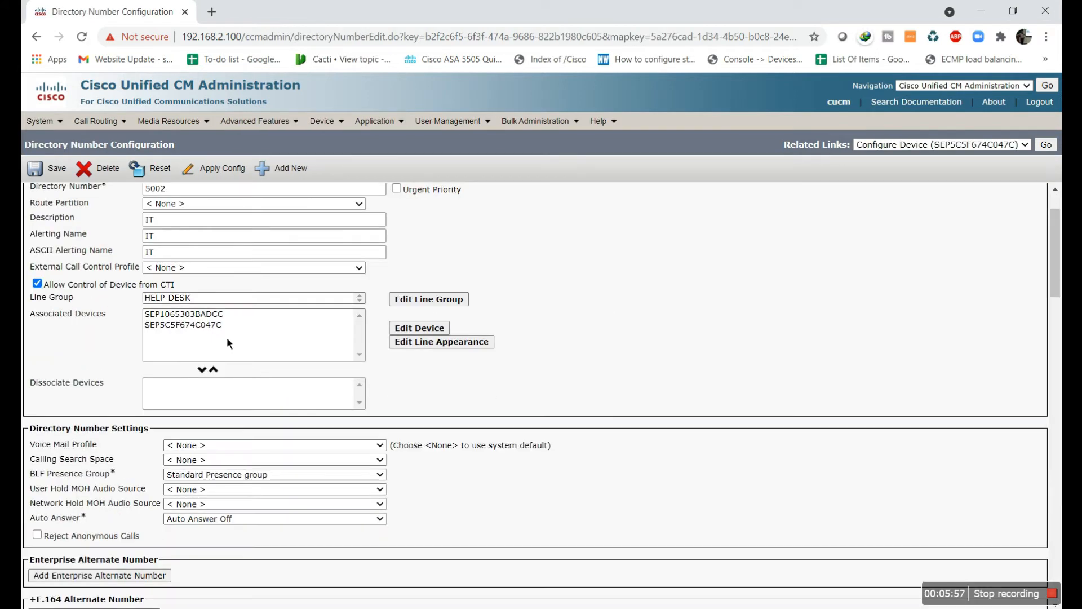
left_click(215, 327)
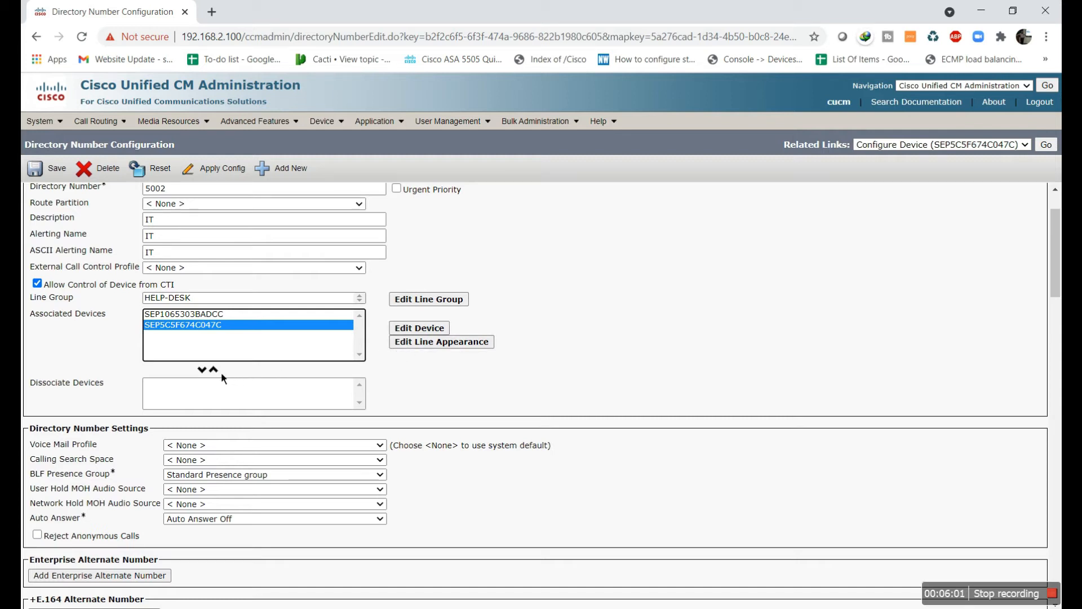
left_click(202, 371)
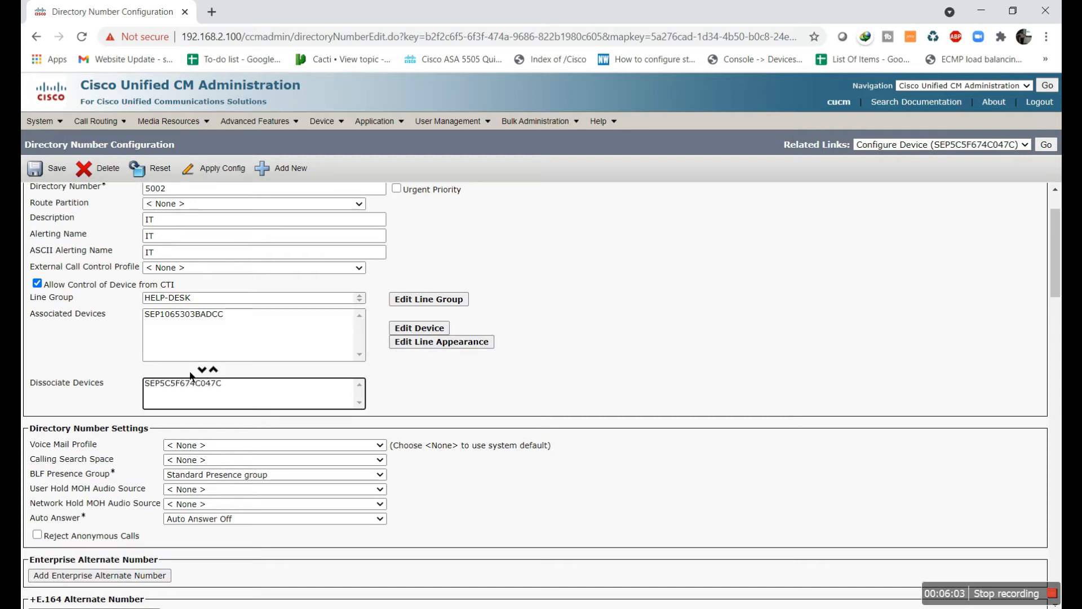
Restart the line's devices, save directory number 5002, and clear both softphones' load errors
left_click(217, 169)
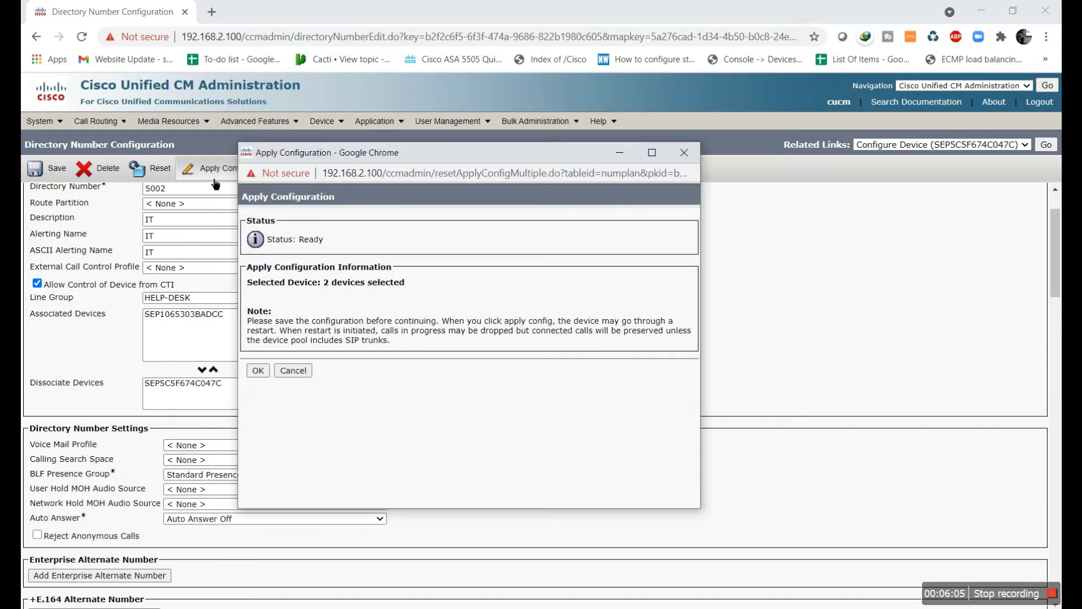
left_click(279, 371)
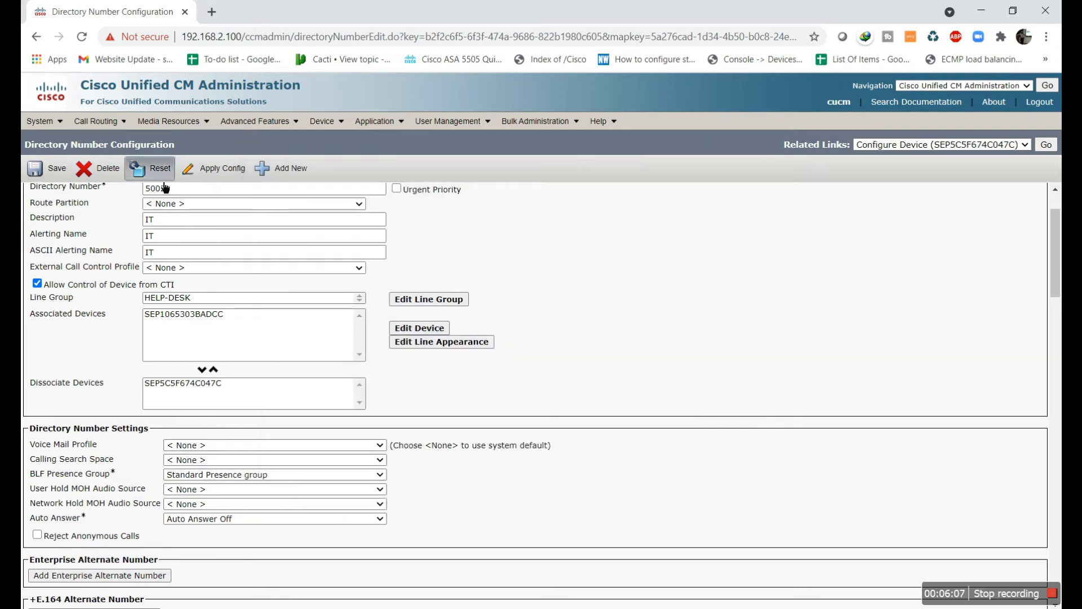
left_click(161, 174)
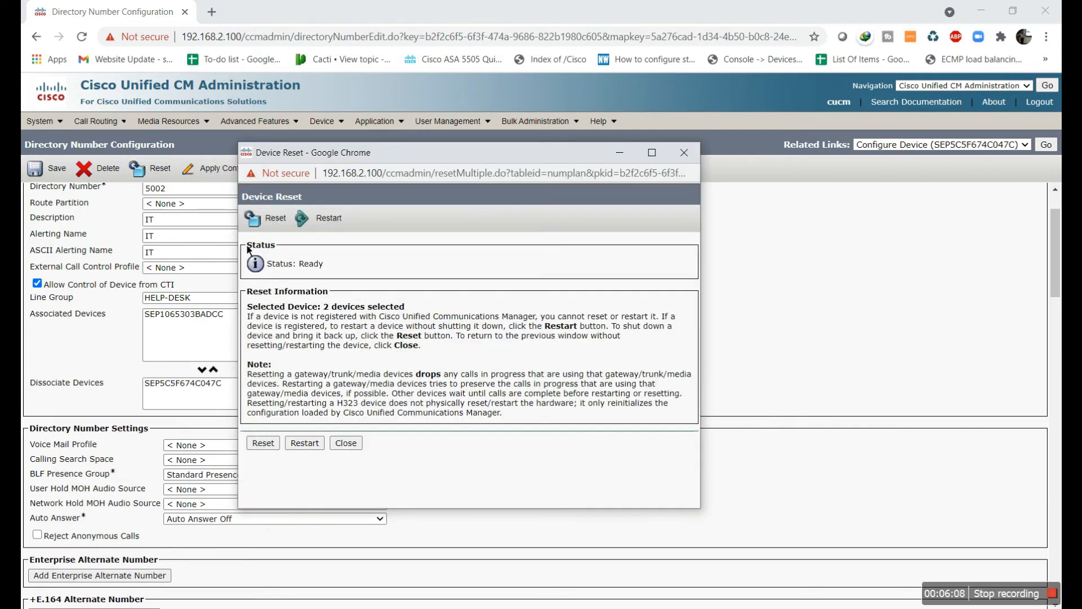
left_click(304, 445)
left_click(264, 442)
left_click(345, 442)
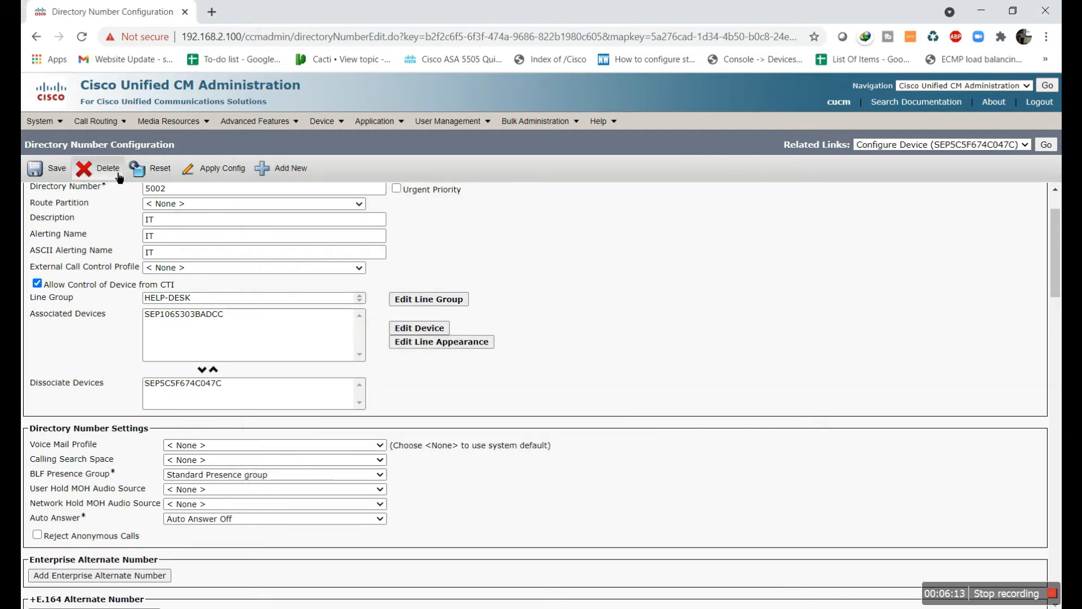
left_click(58, 172)
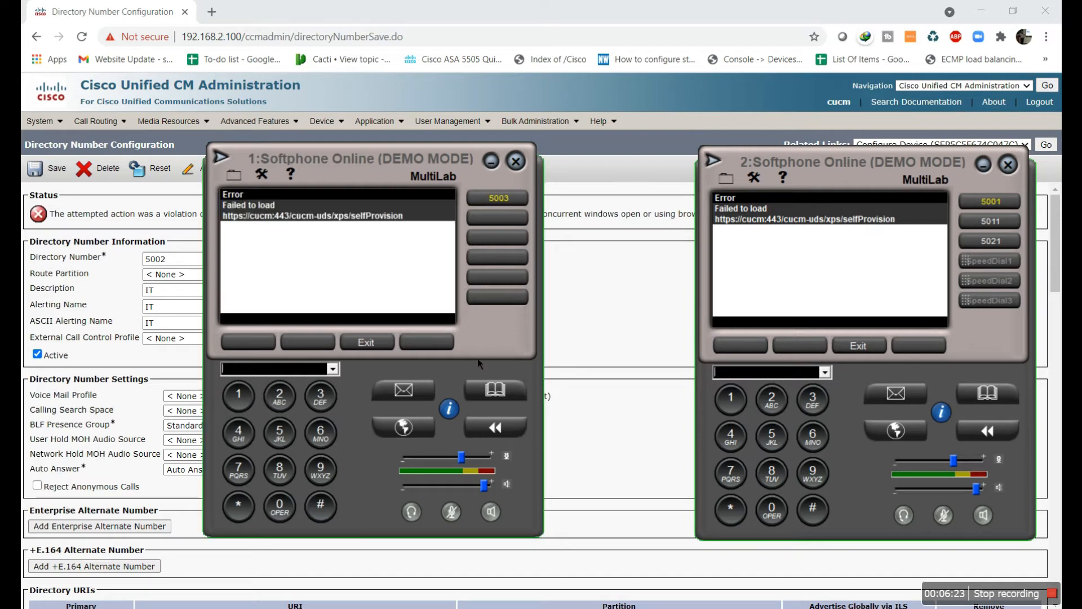
left_click(387, 345)
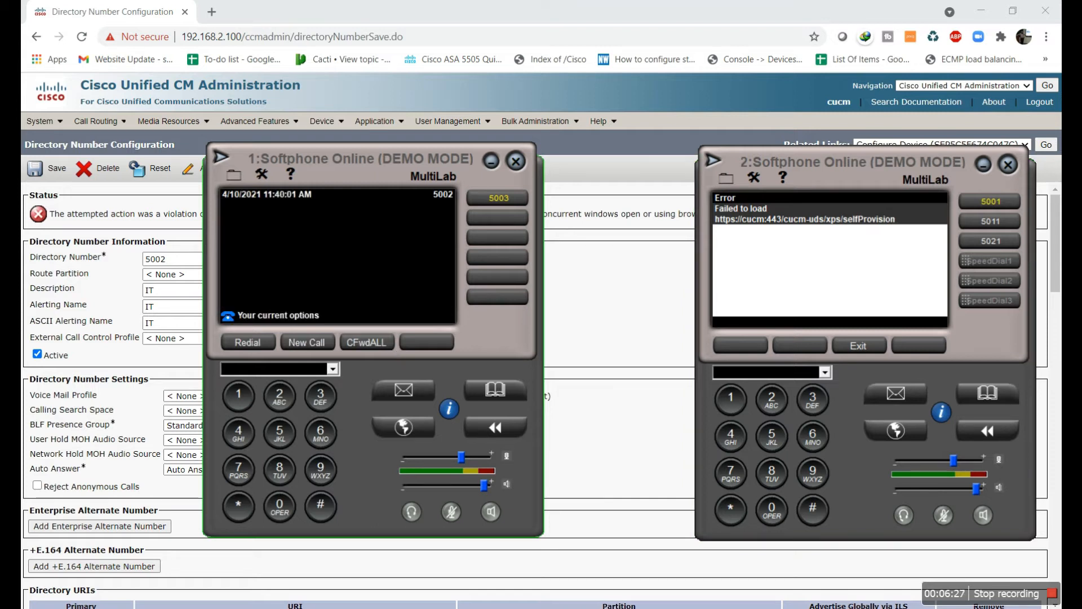
left_click(845, 344)
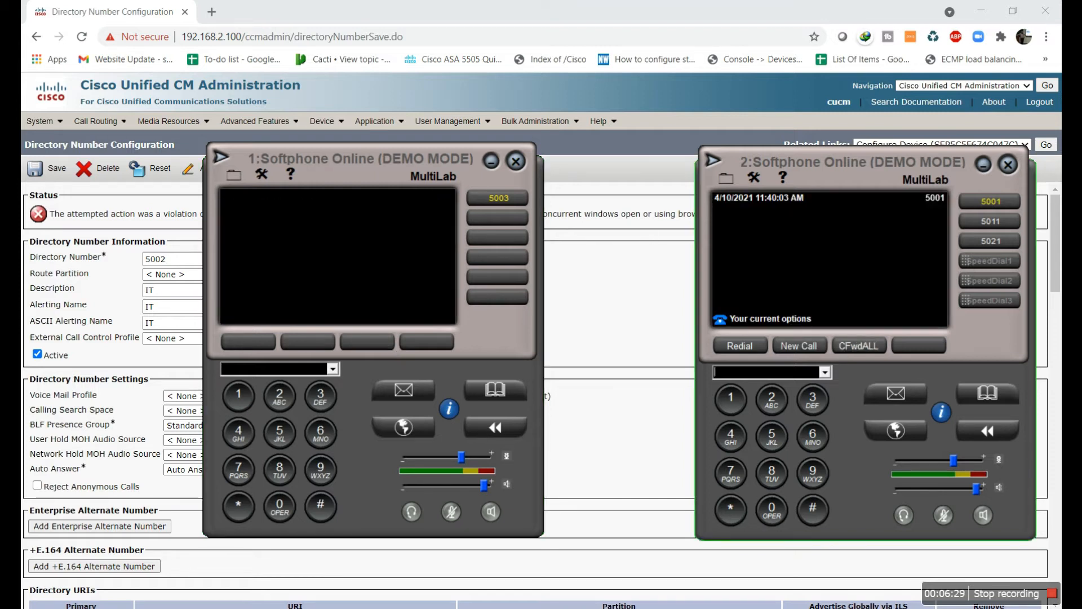
left_click(377, 347)
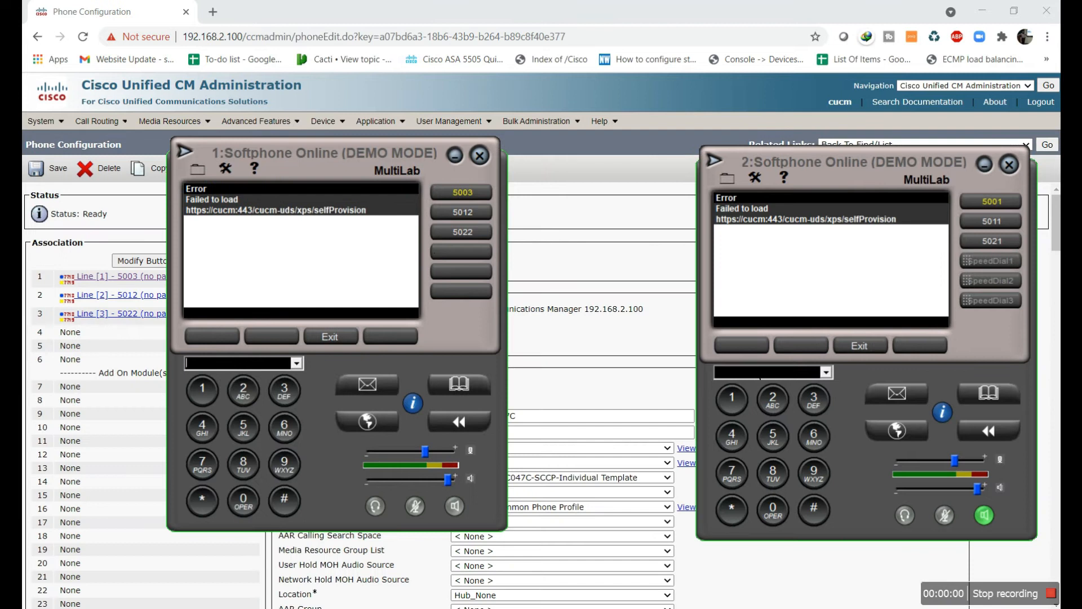
From softphone 2, call extension 5003 and hang up once it rings
left_click(331, 337)
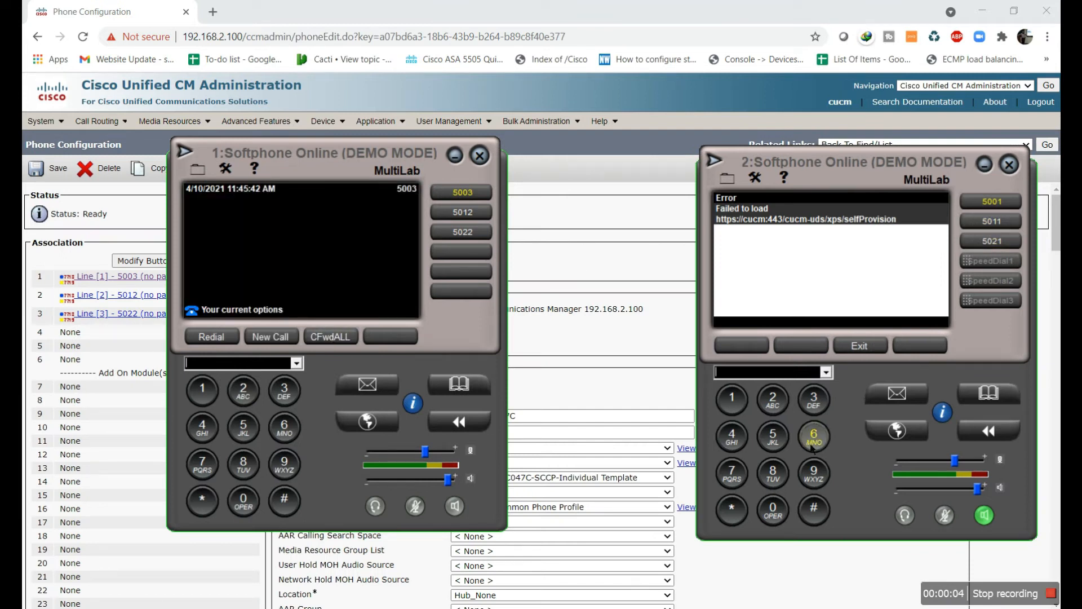
left_click(875, 350)
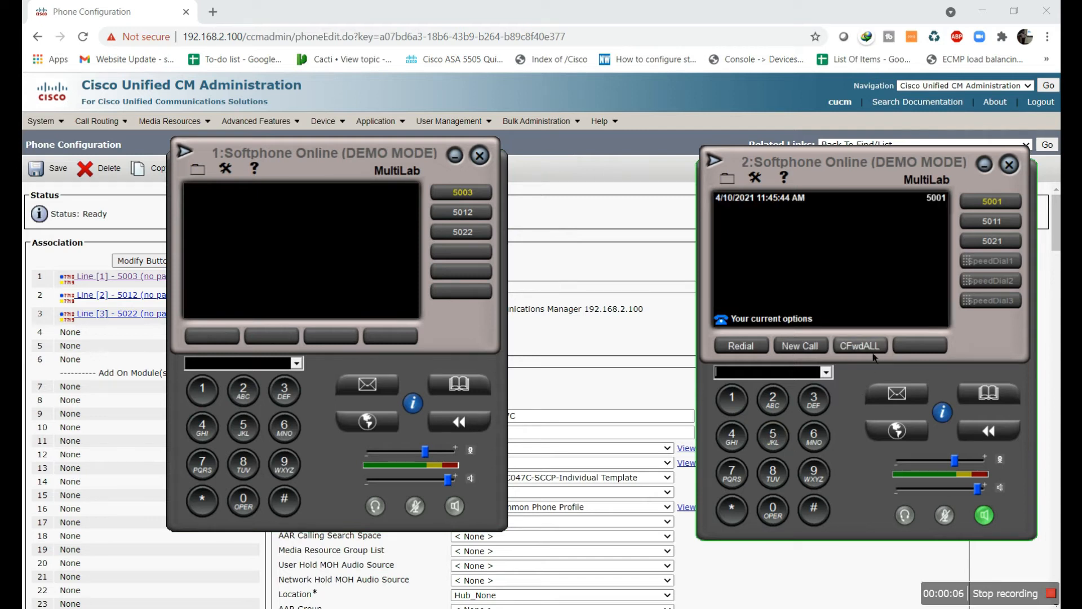
left_click(775, 440)
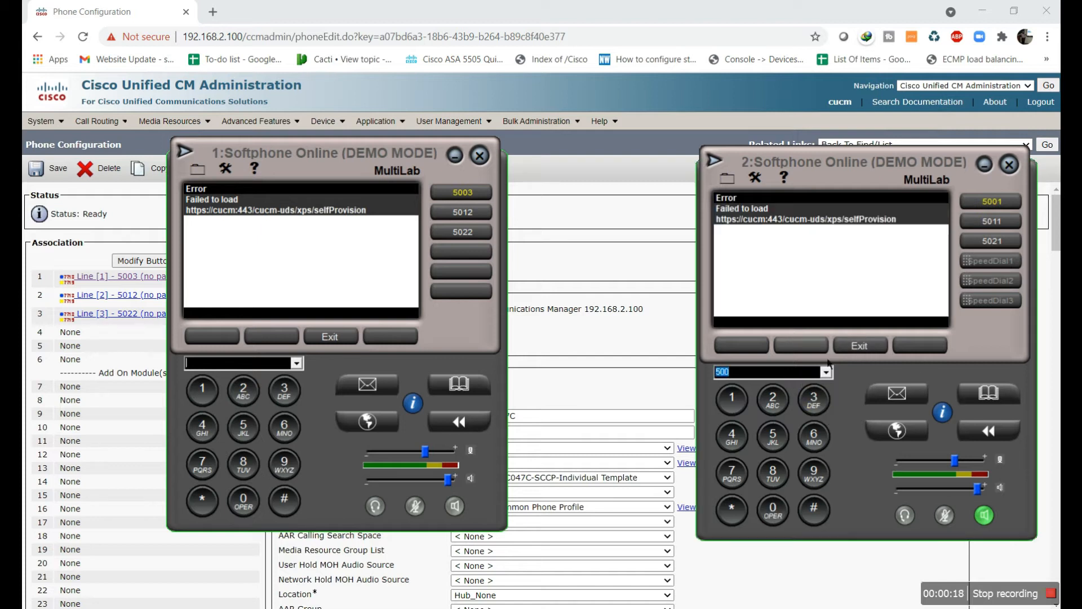
left_click(814, 401)
left_click(801, 346)
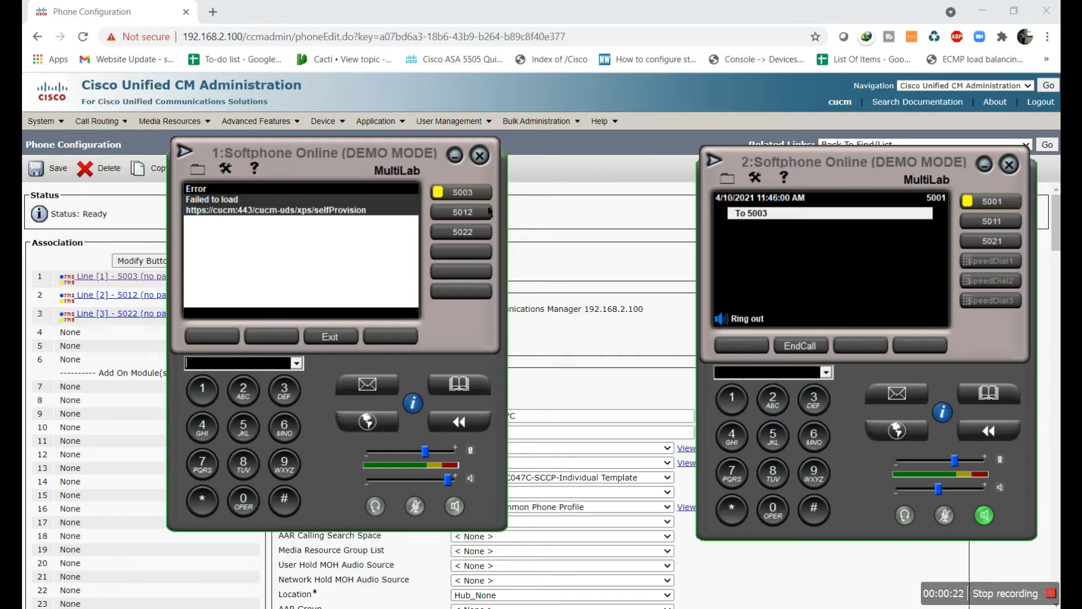
left_click(799, 346)
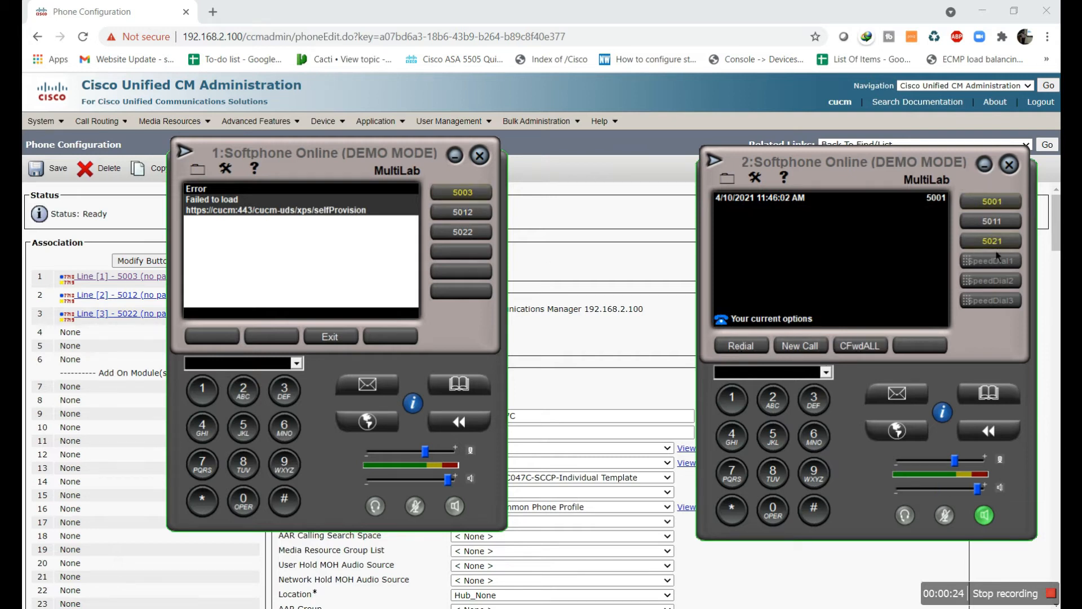
Call extension 5012 from line 5001 and end the call
left_click(991, 202)
left_click(773, 437)
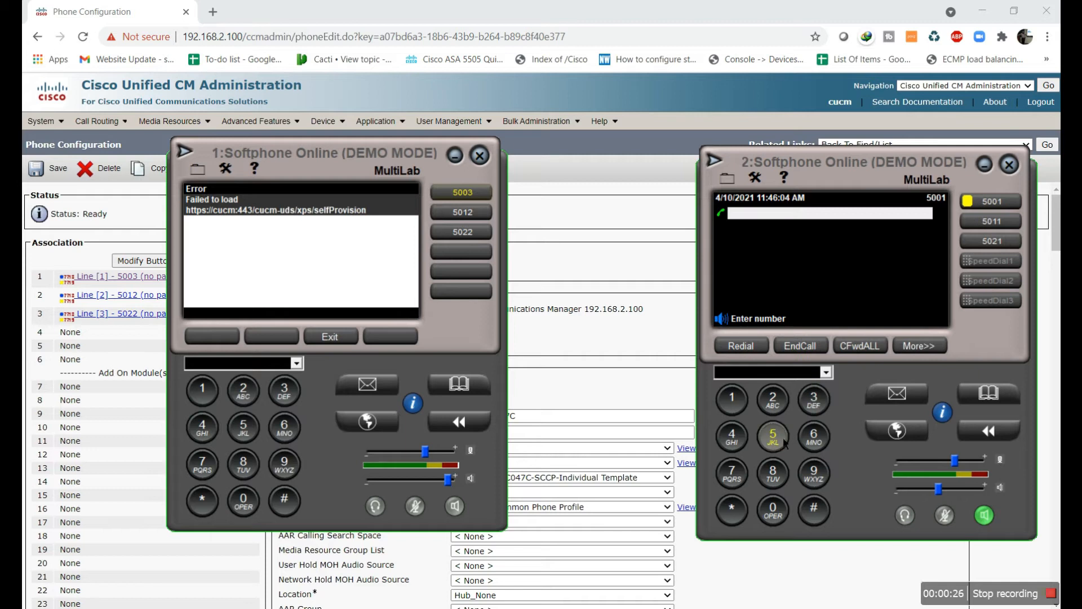
left_click(773, 509)
left_click(732, 398)
left_click(773, 400)
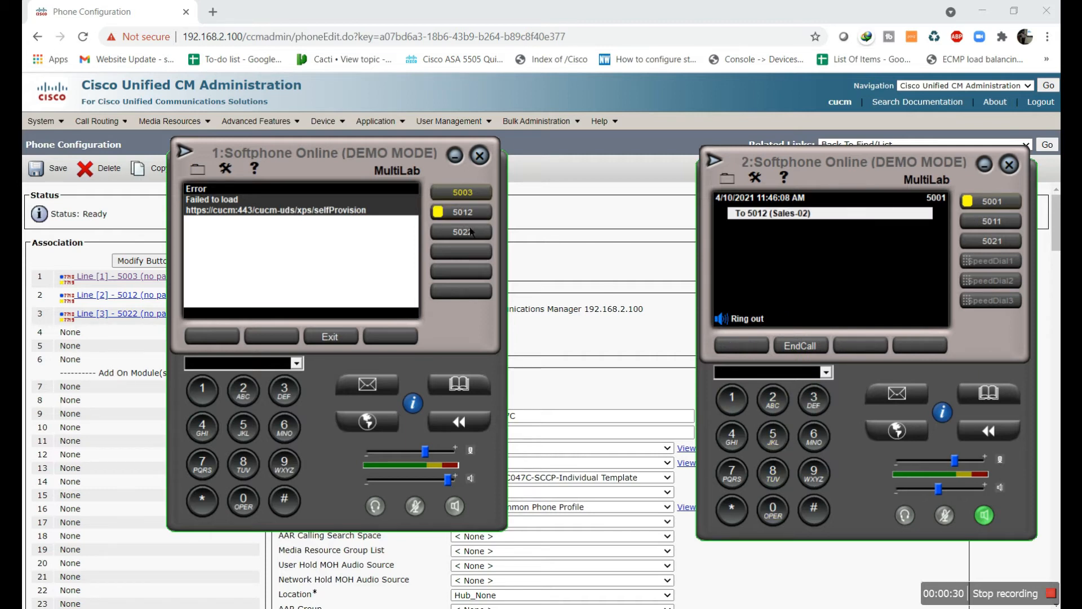
left_click(792, 345)
Call extension 5022 (Marketing-02) and end the call, returning to the administration page
left_click(773, 437)
left_click(781, 515)
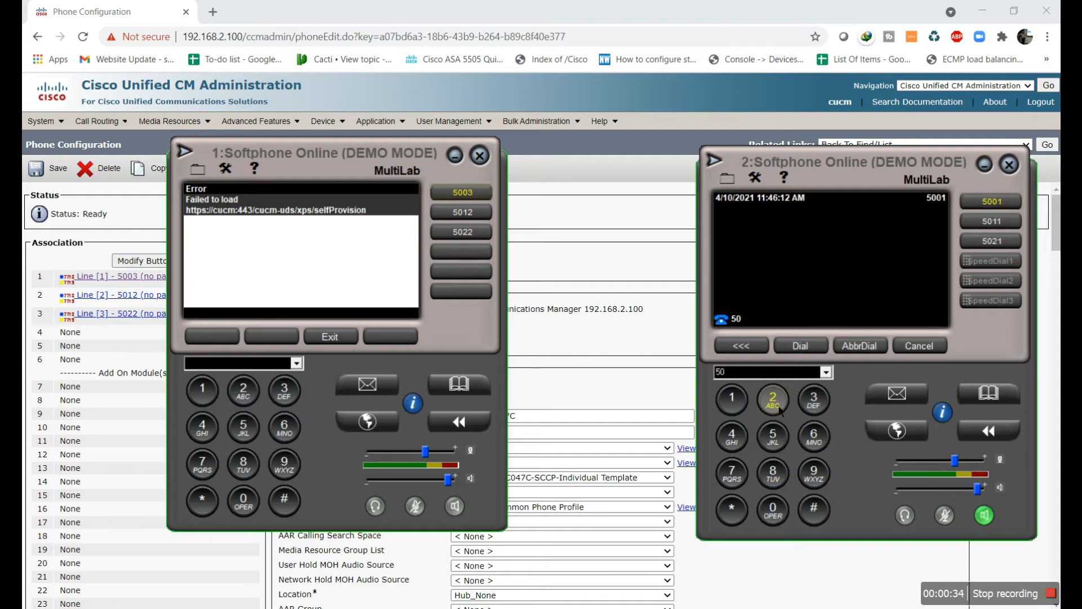
left_click(780, 410)
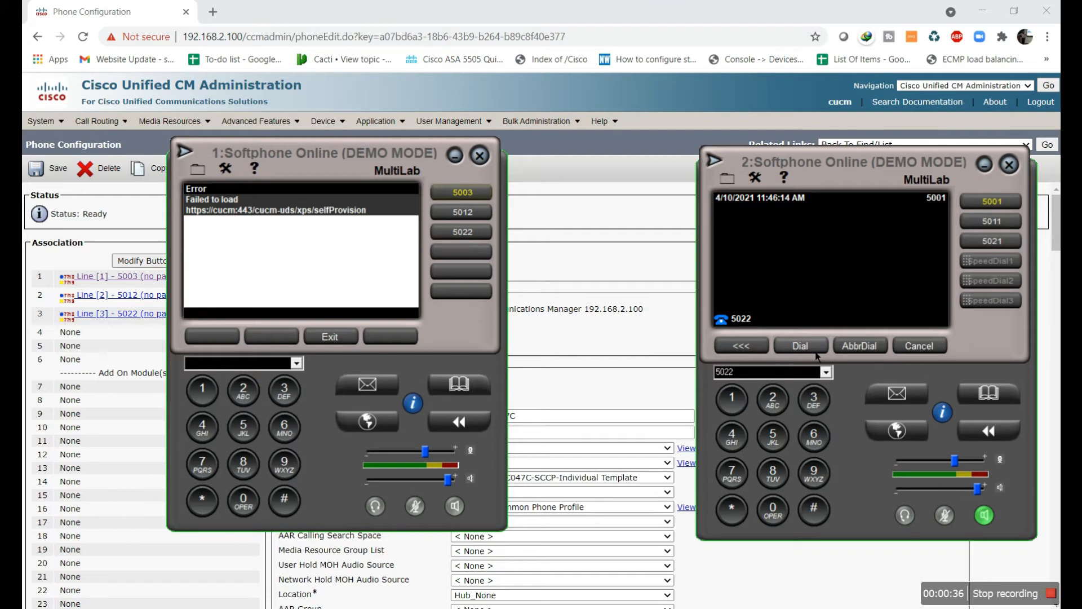
left_click(815, 352)
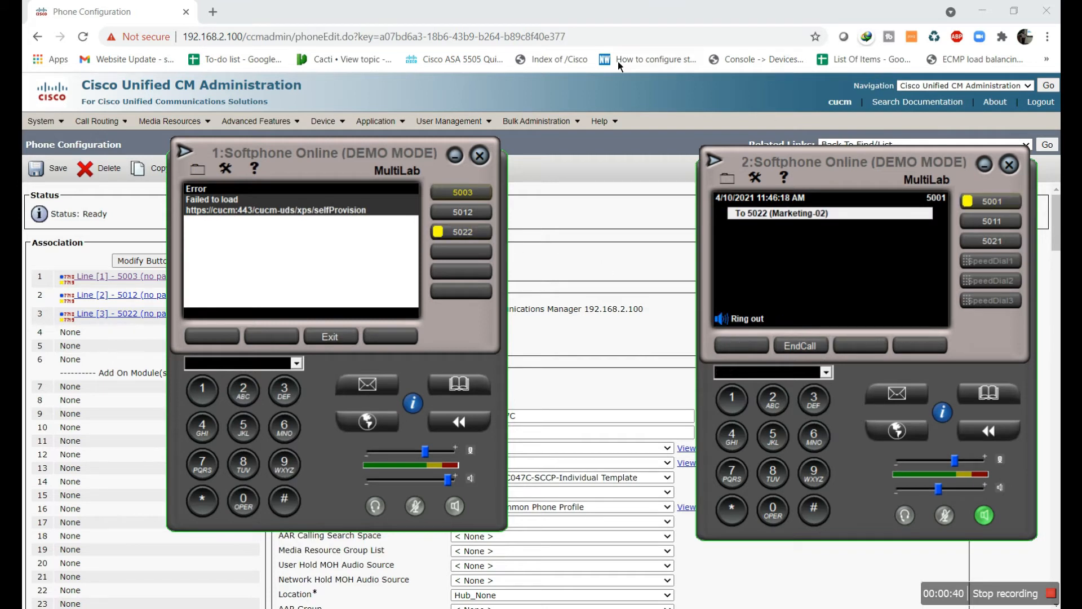
left_click(816, 351)
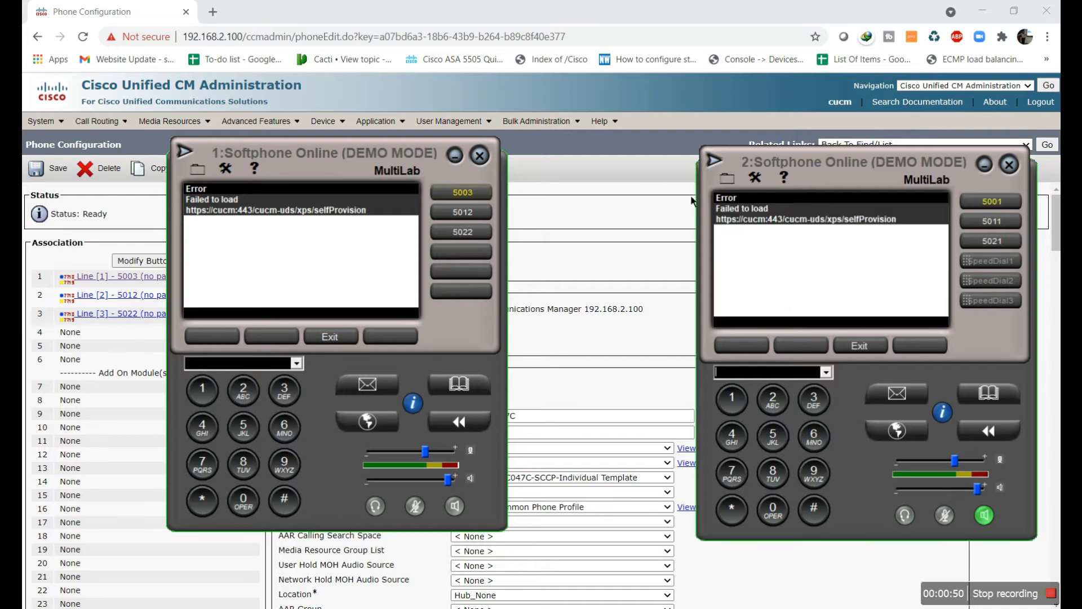
left_click(675, 114)
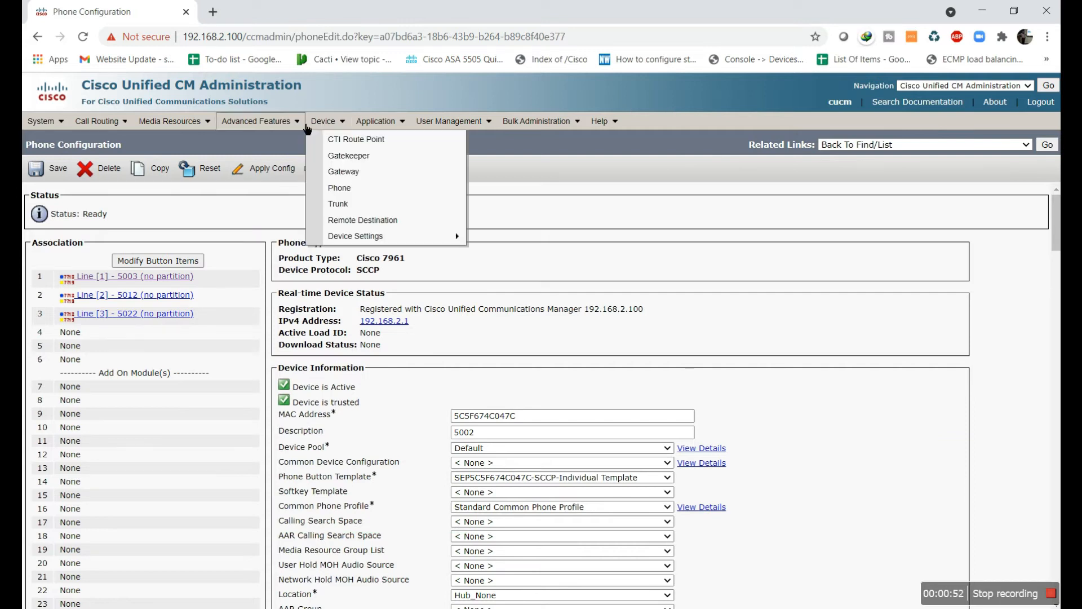
Go to Call Routing > Class of Control > Partition to reach the partitions list
mouse_move(323, 127)
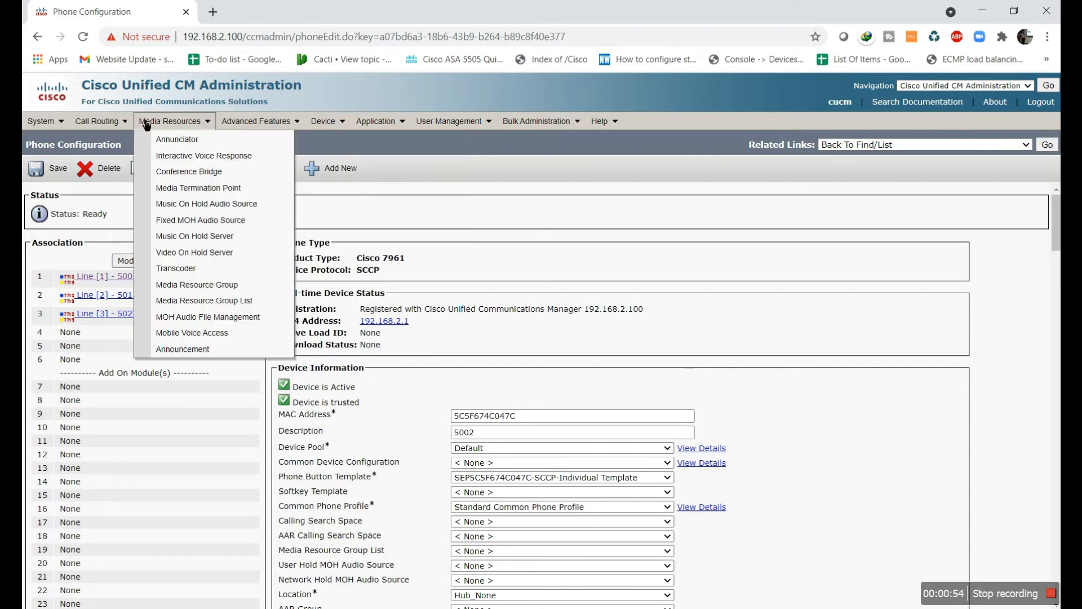
mouse_move(98, 121)
mouse_move(116, 164)
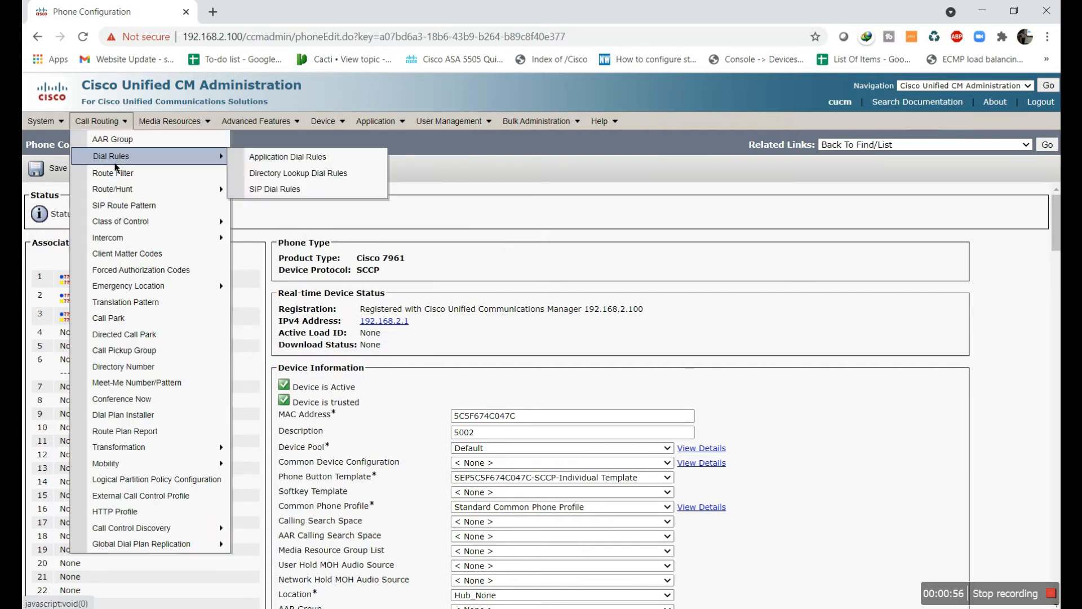
mouse_move(177, 223)
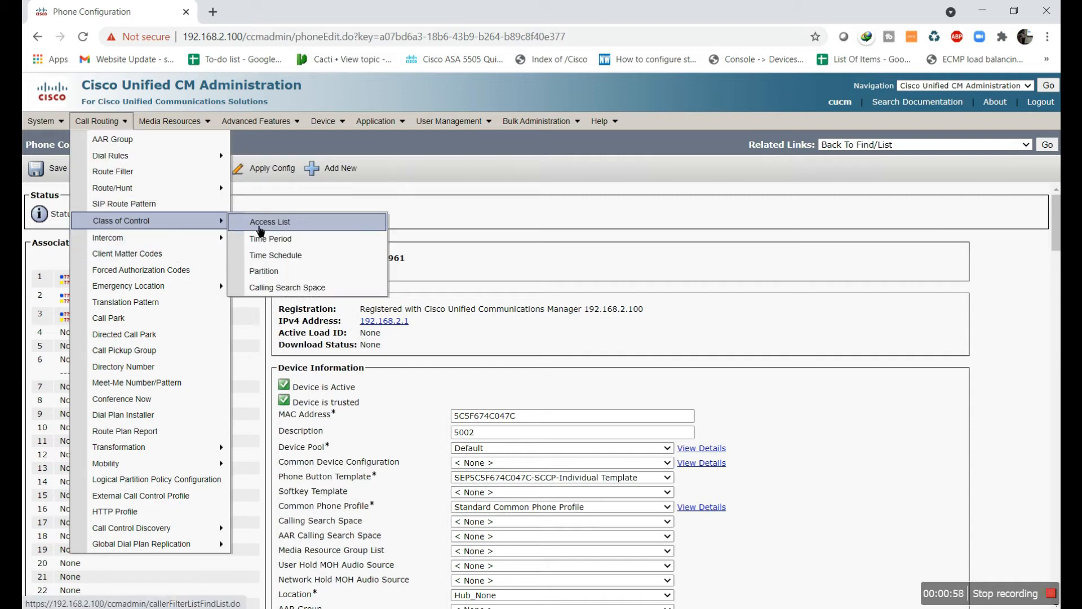
left_click(265, 272)
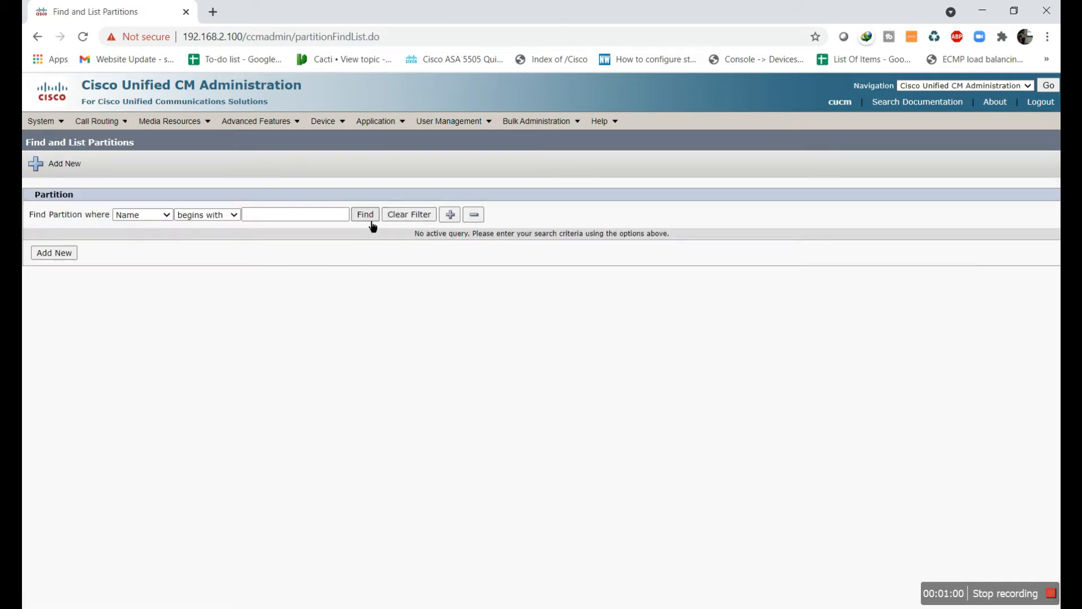
List all partitions and delete the checked External, Internal and SIBA-STS entries, confirming with OK
left_click(372, 221)
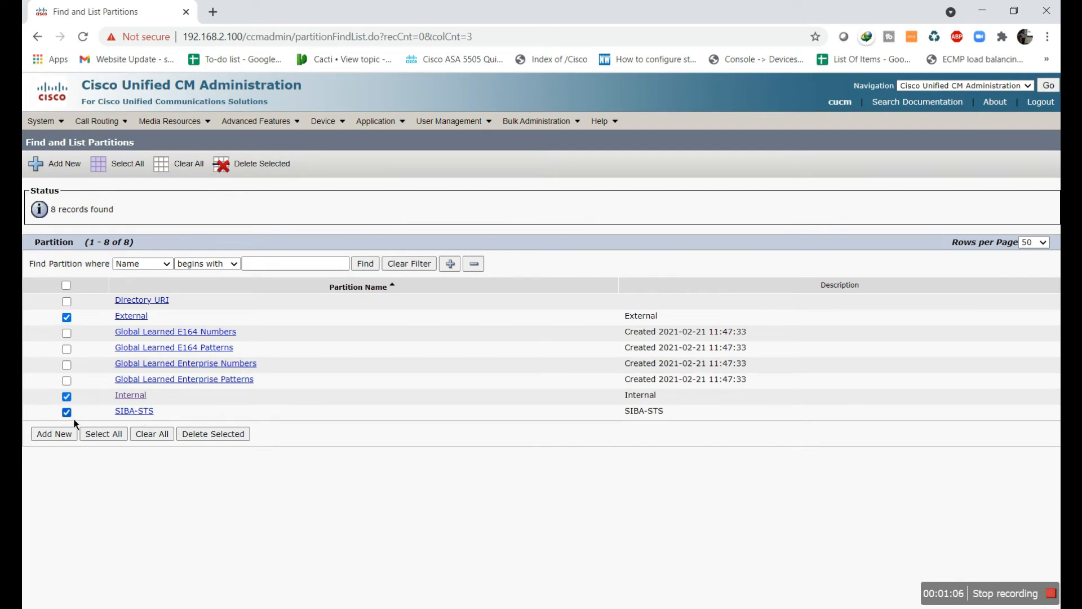
left_click(253, 163)
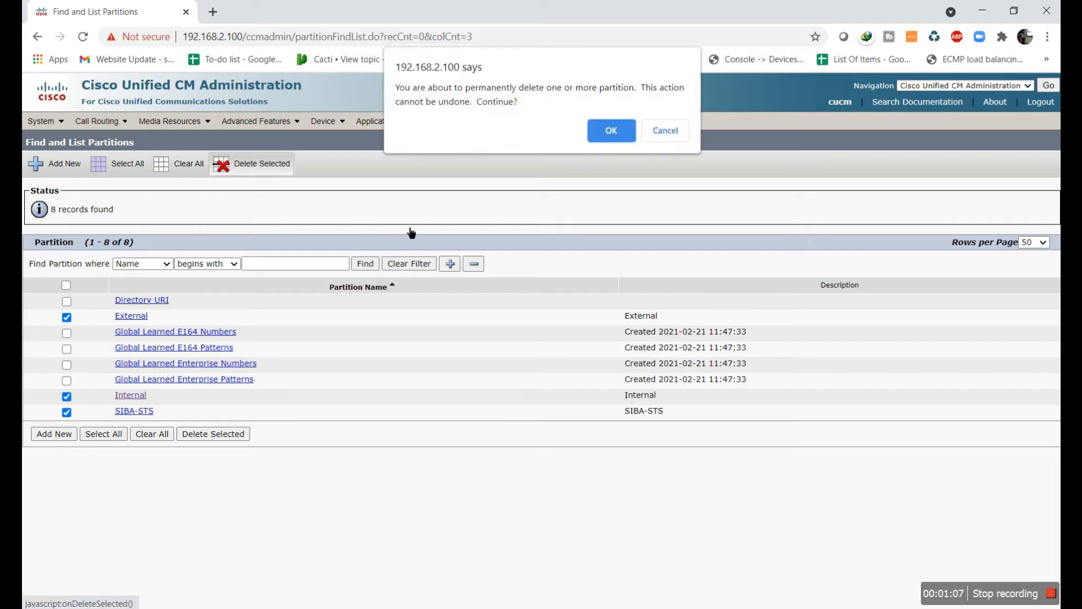
left_click(613, 131)
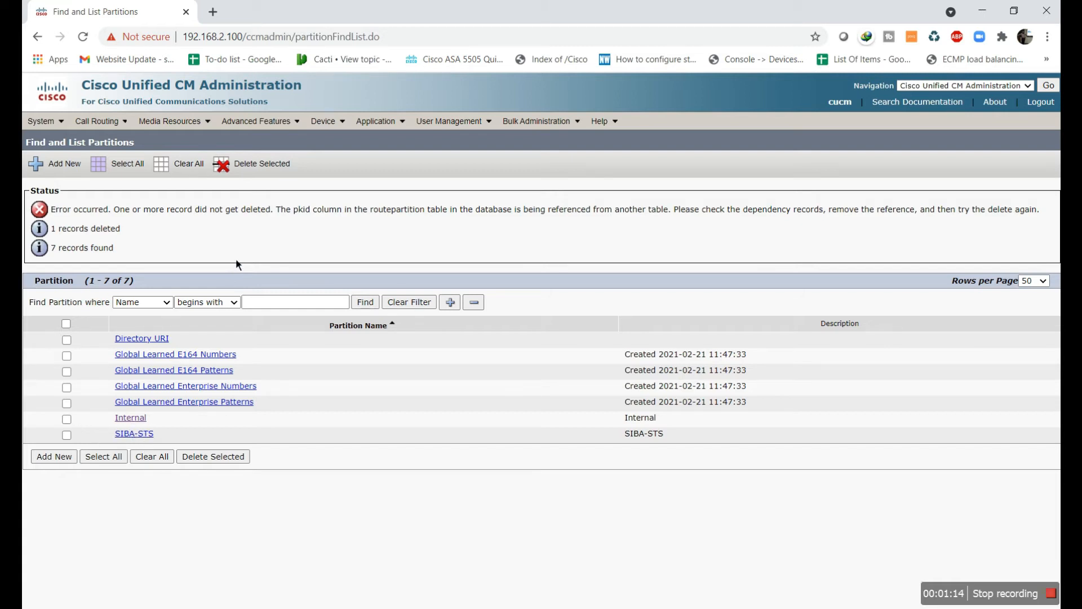
left_click(71, 166)
Enter IT, Sales and Marketing as partition names on separate lines and save them
left_click(344, 349)
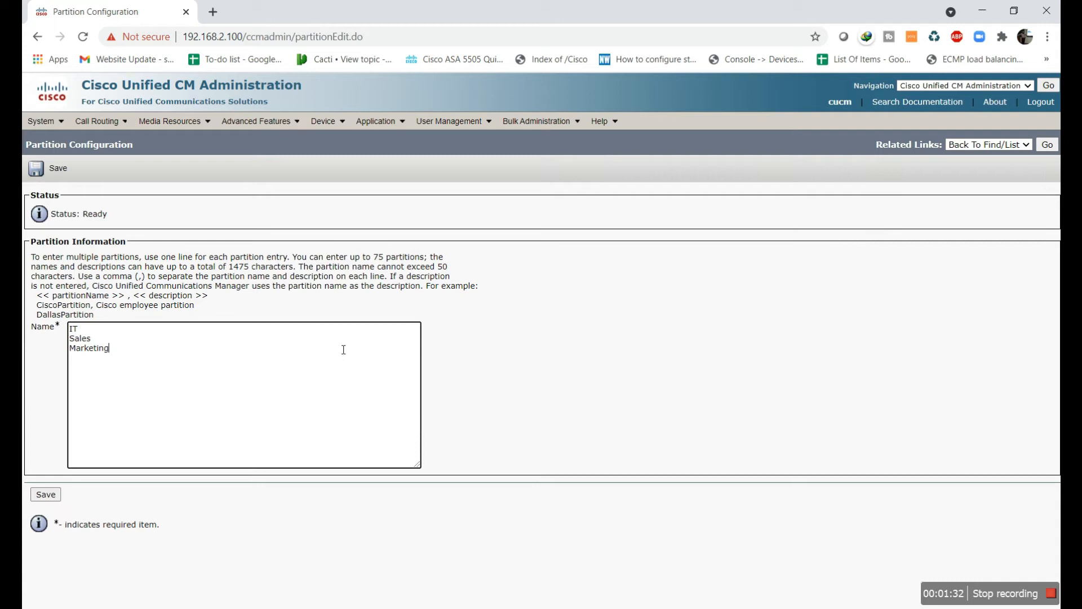
left_click(44, 495)
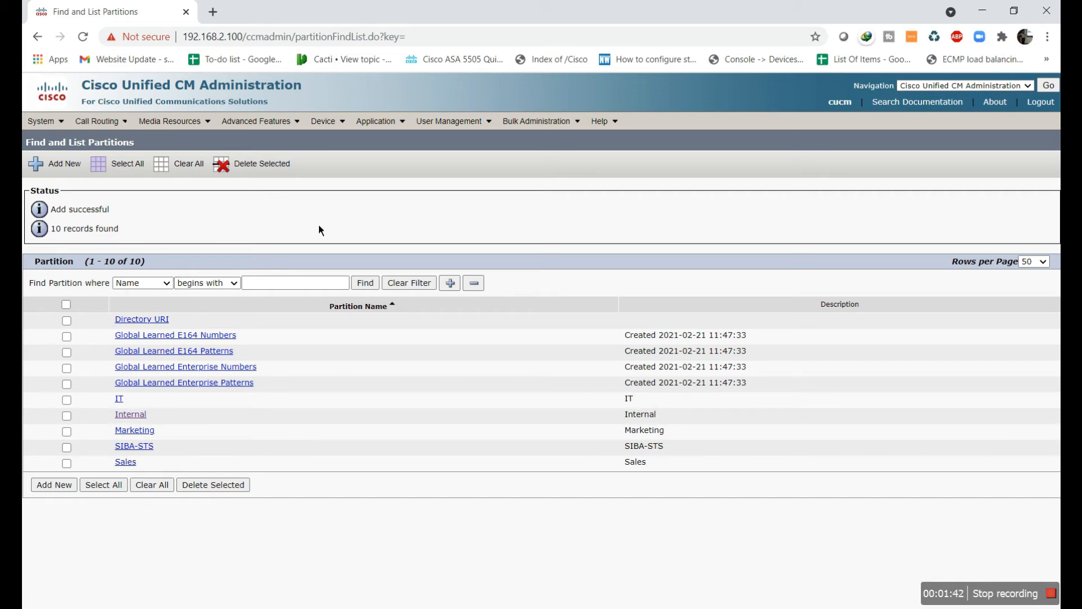
left_click(330, 121)
Open phone SEP1065303BADCF and set line 5001's route partition to IT, then save
left_click(410, 194)
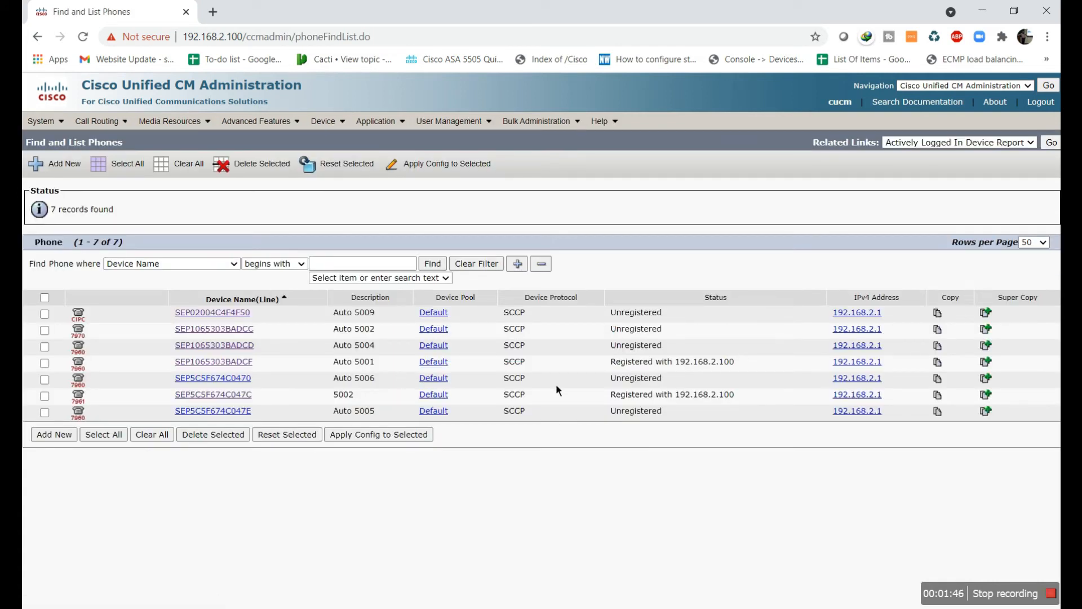
left_click(234, 363)
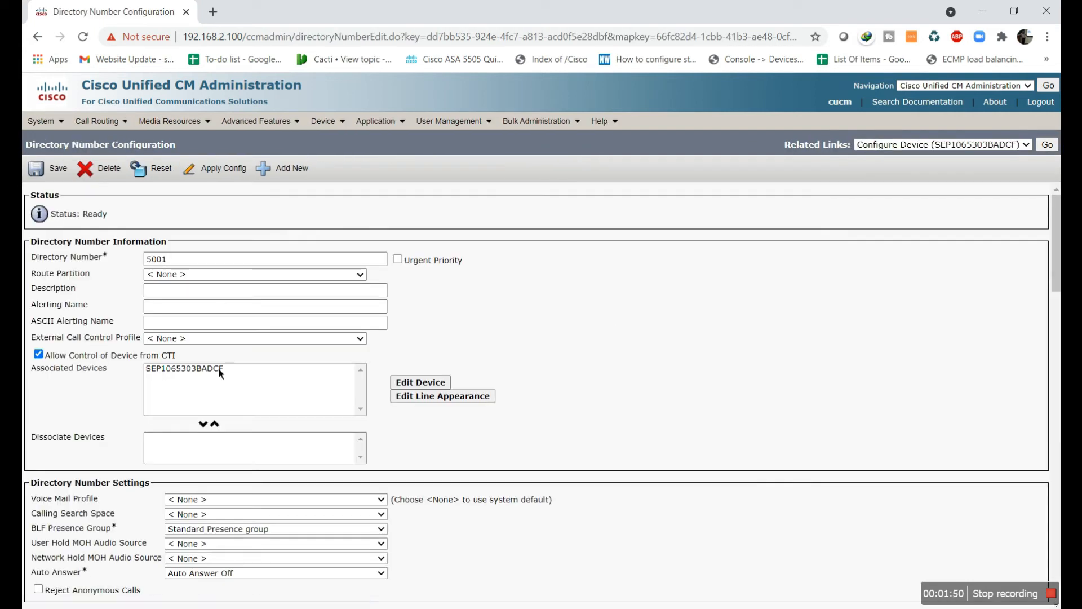
left_click(278, 276)
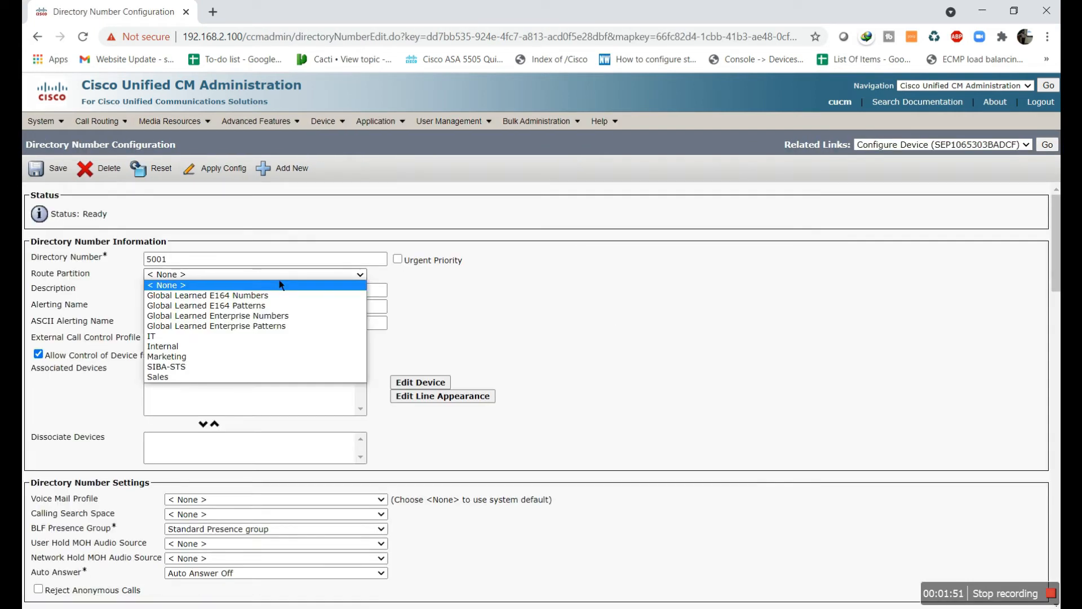
left_click(255, 337)
left_click(61, 178)
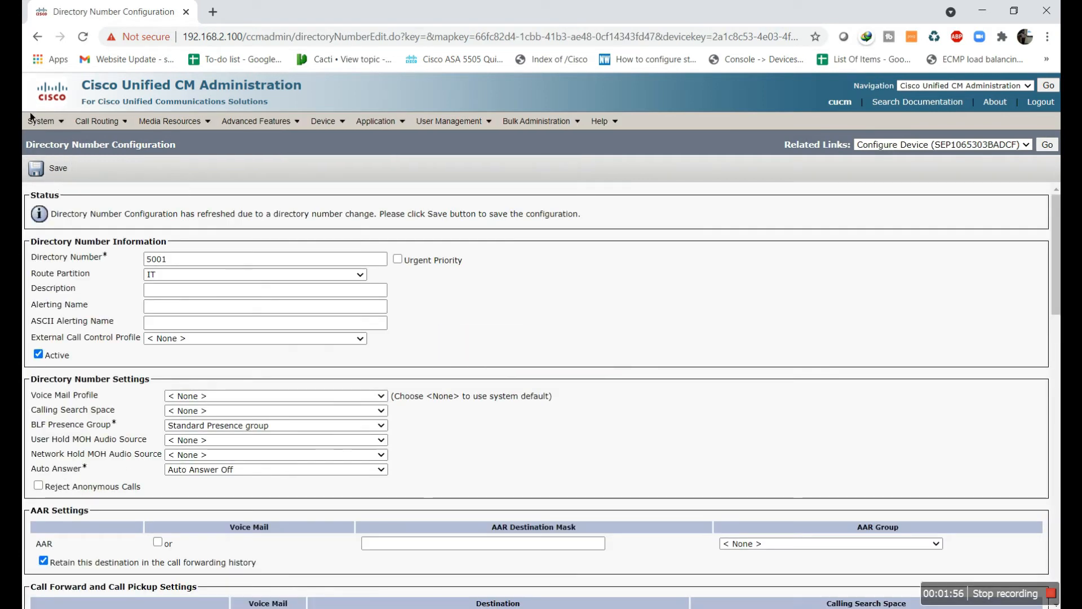
Go back to line 5001, reselect the IT partition and save again
left_click(42, 41)
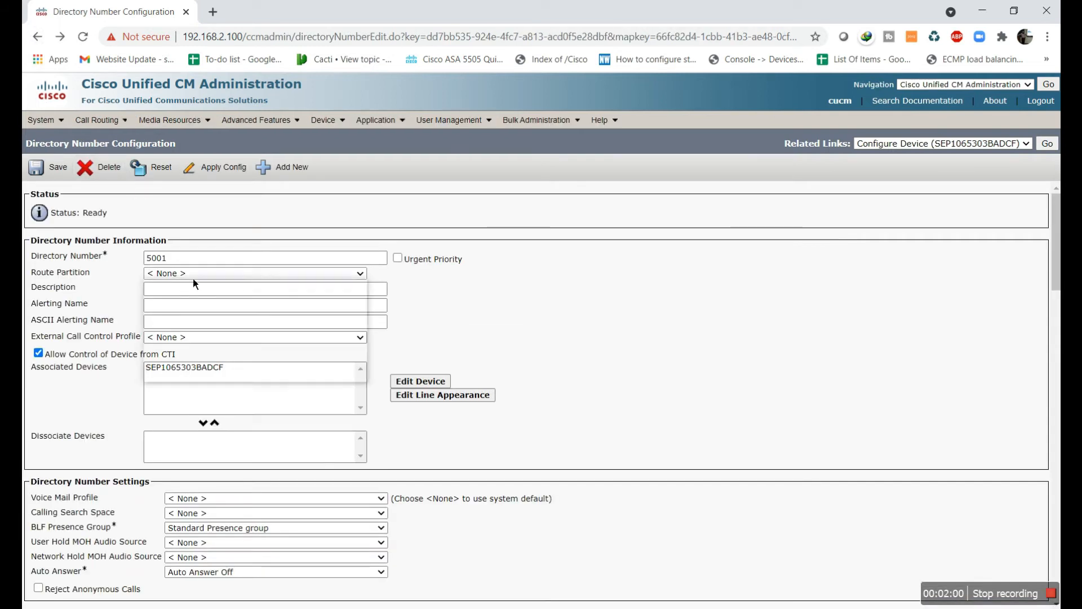
left_click(193, 275)
left_click(183, 337)
left_click(57, 168)
Reopen SEP1065303BADCF from the phone list and save line 5001 in the IT partition
mouse_move(323, 121)
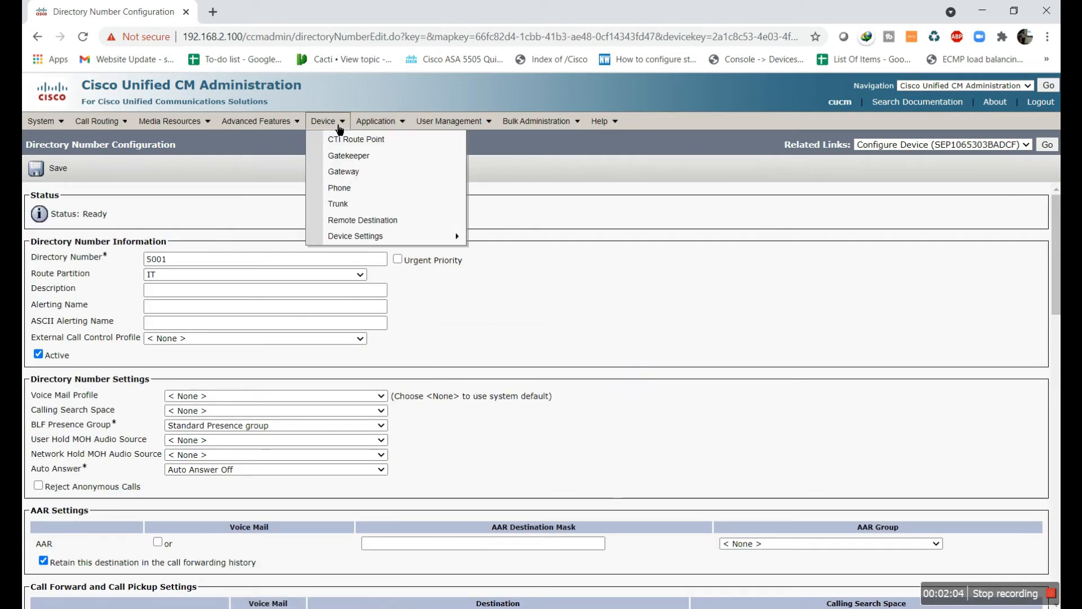
left_click(354, 189)
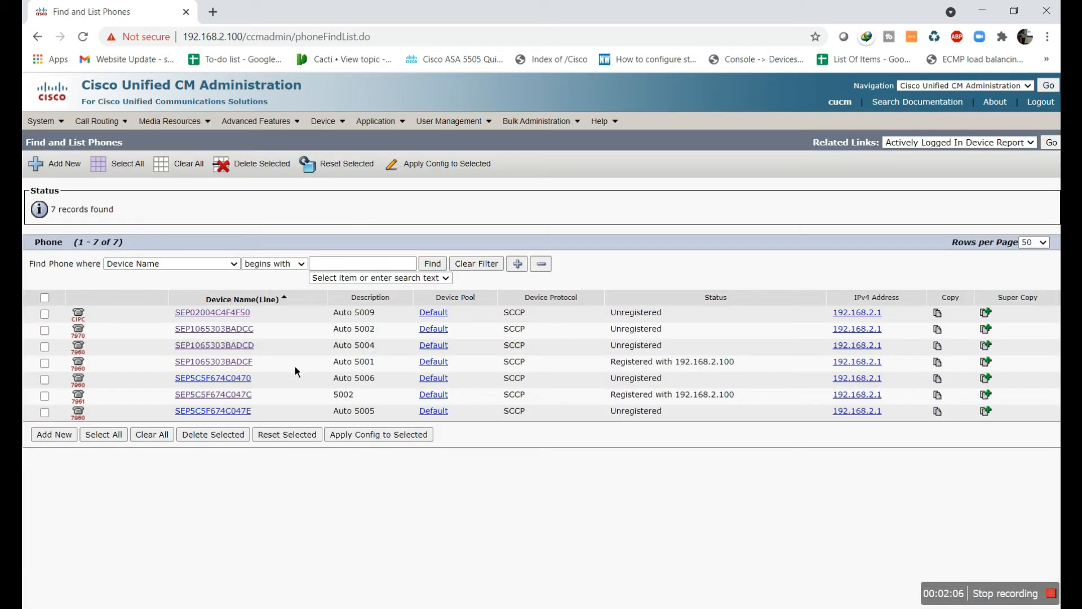
left_click(236, 364)
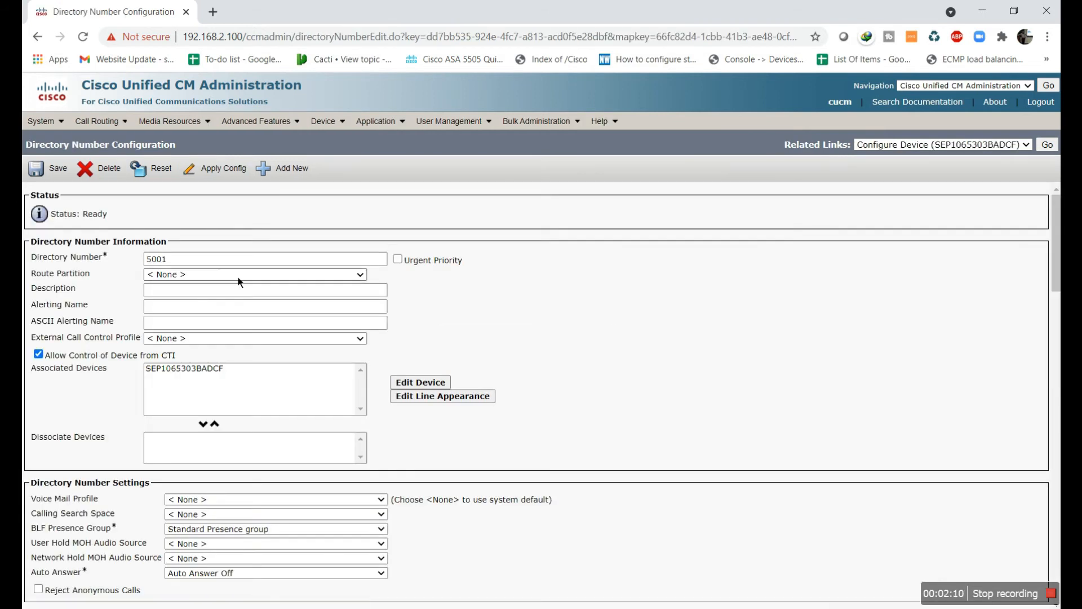
left_click(238, 275)
left_click(217, 337)
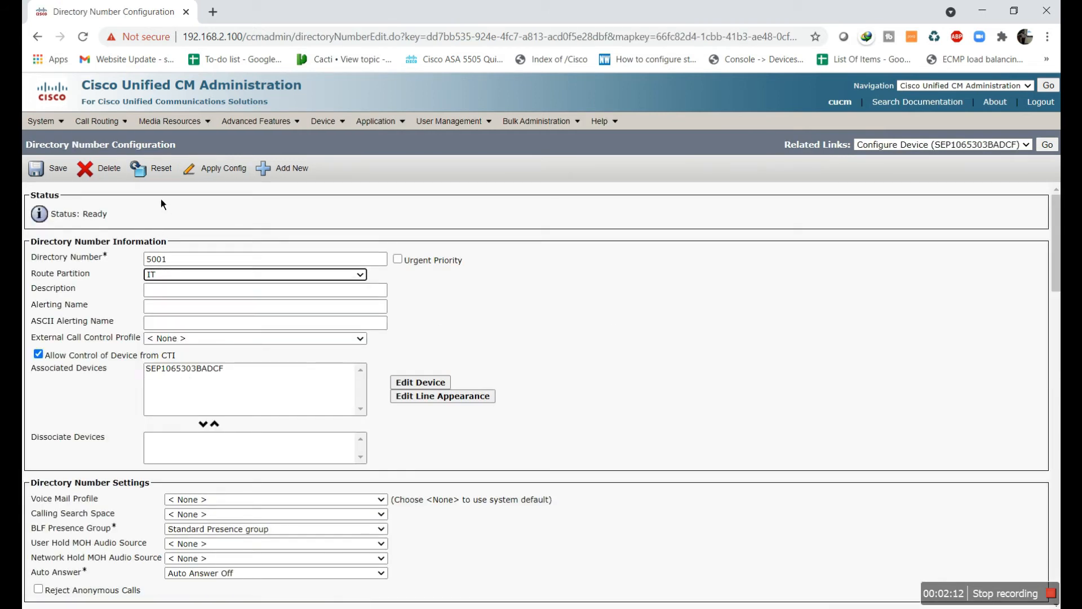
left_click(63, 179)
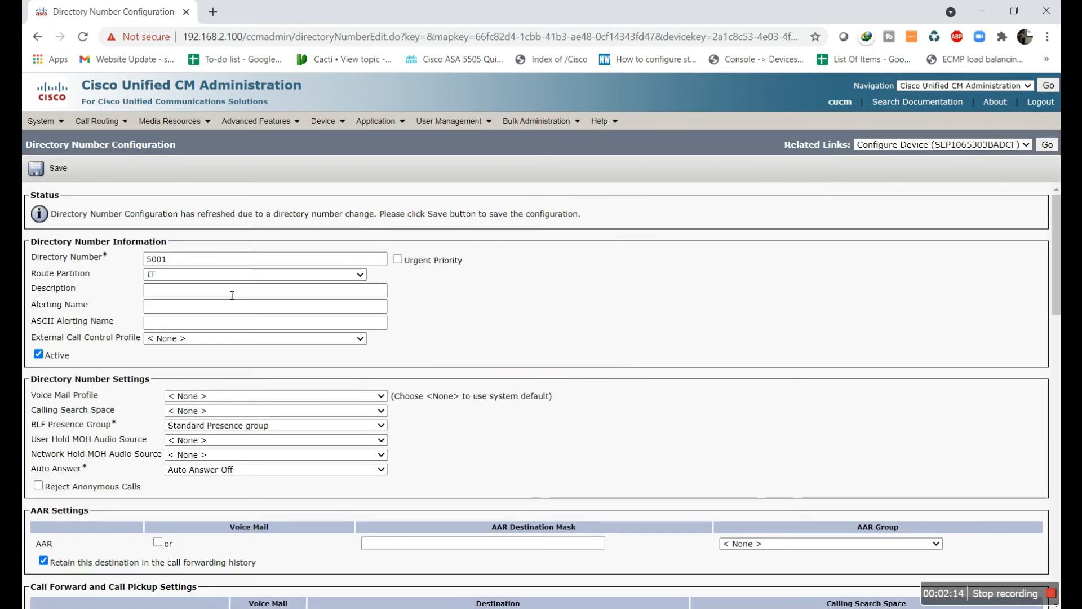
left_click(69, 171)
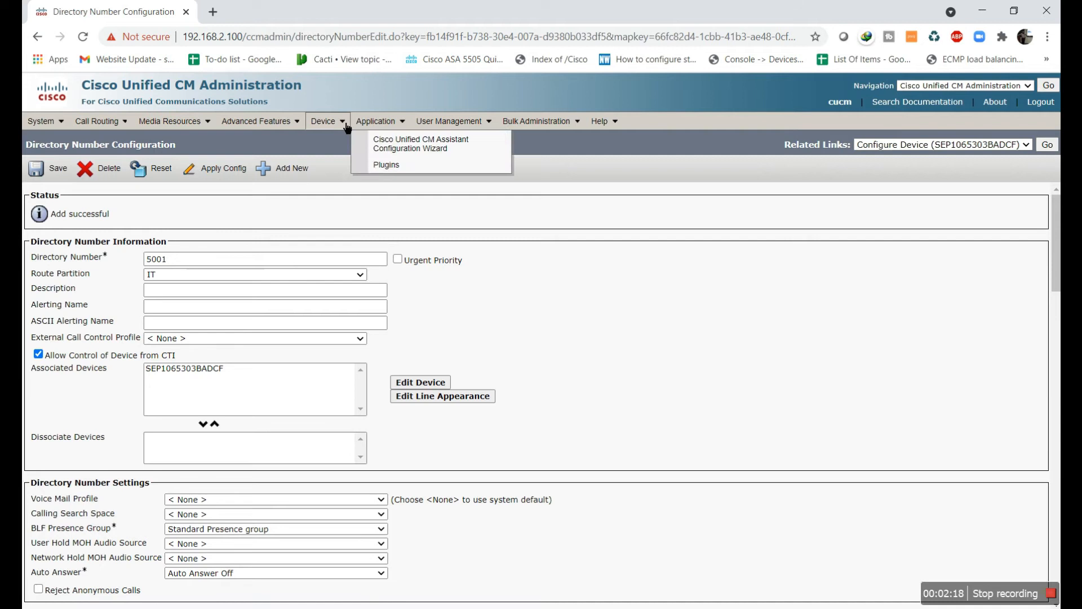
On phone SEP1065303BADCF, put line 5011 in the Sales partition and save
mouse_move(326, 121)
left_click(354, 195)
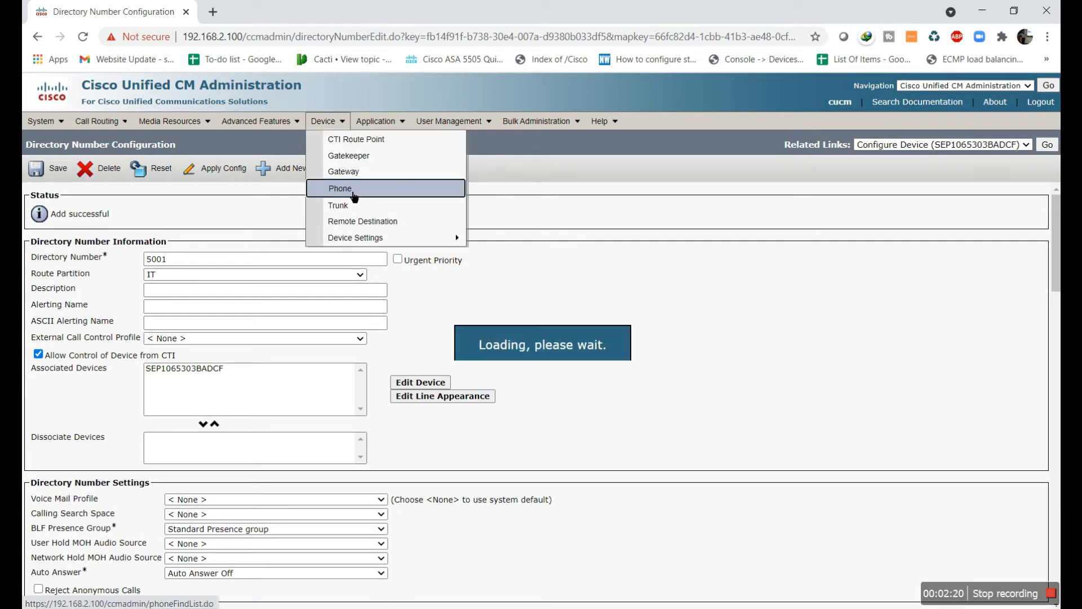
left_click(249, 362)
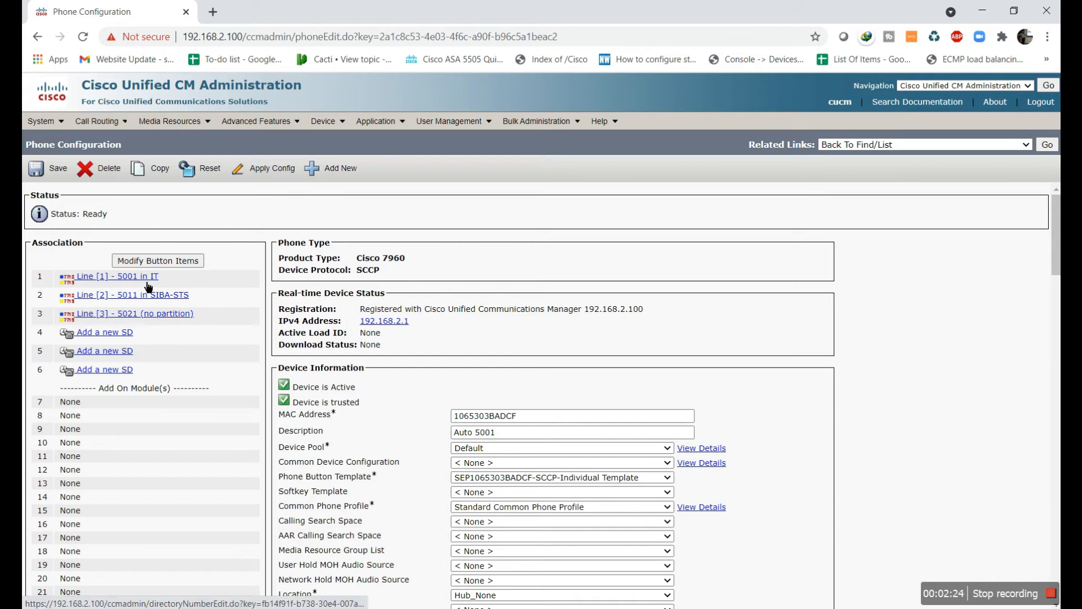
left_click(150, 295)
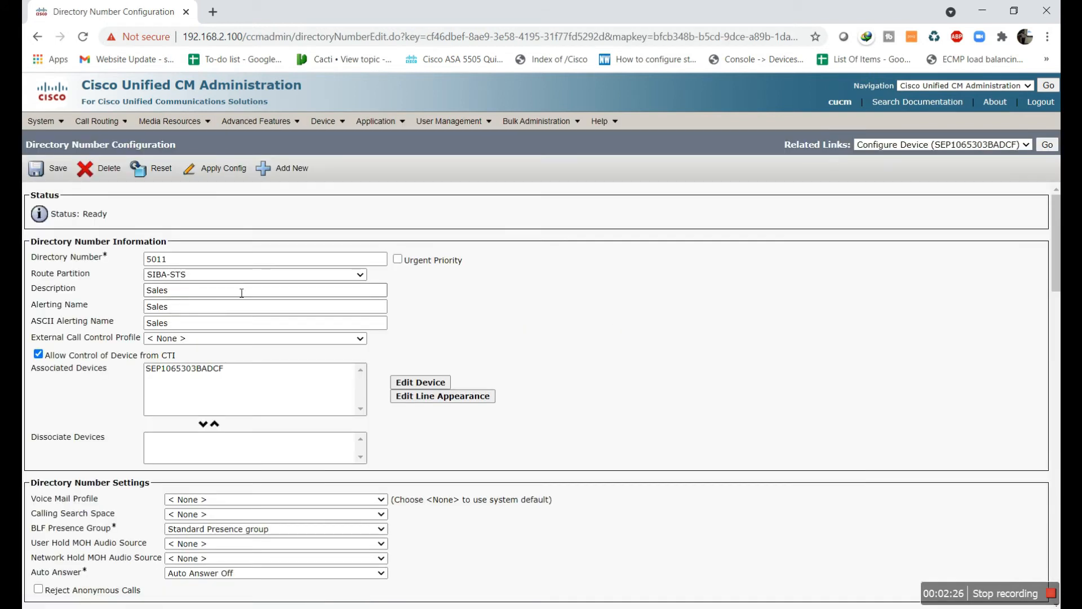
left_click(243, 274)
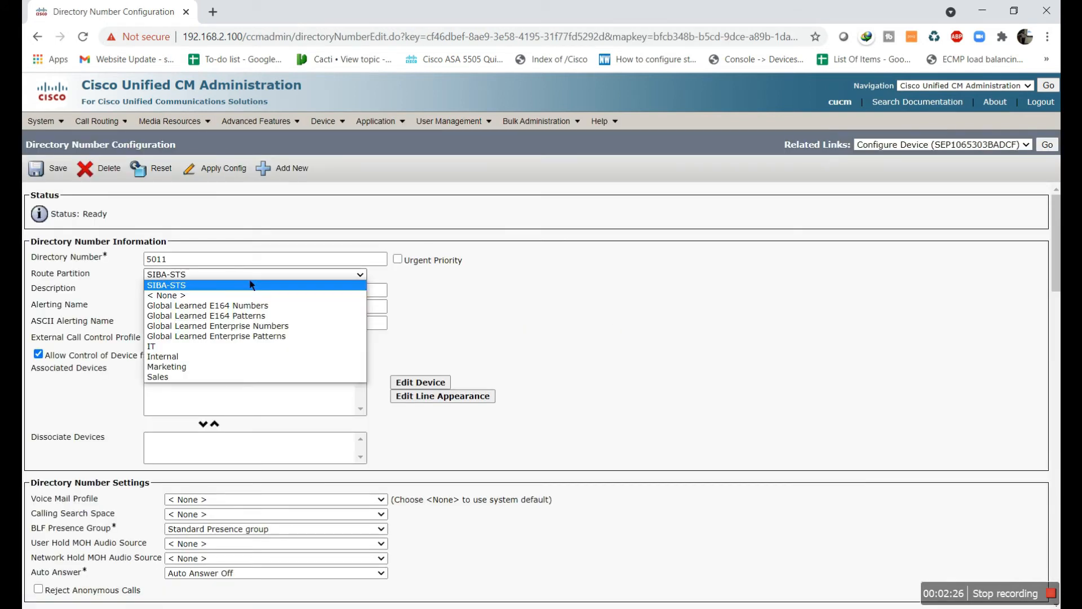
left_click(250, 376)
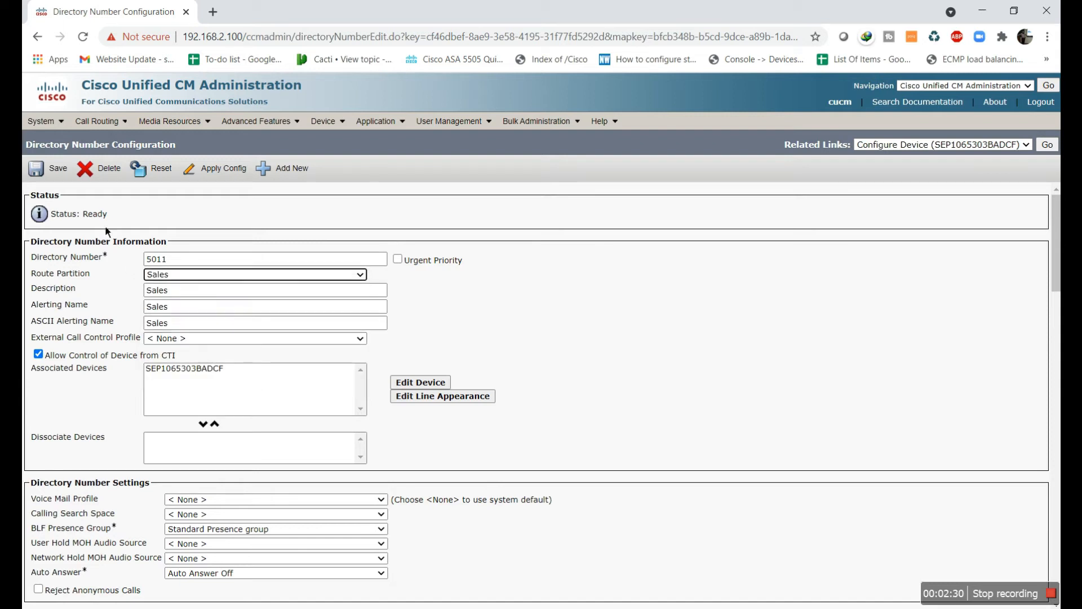
left_click(57, 177)
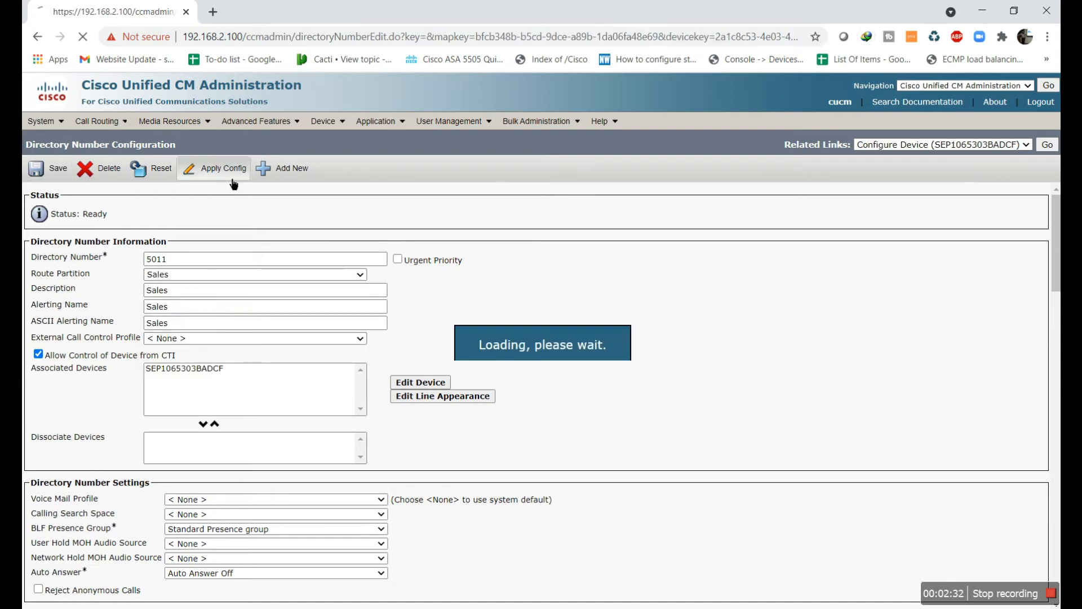
left_click(57, 177)
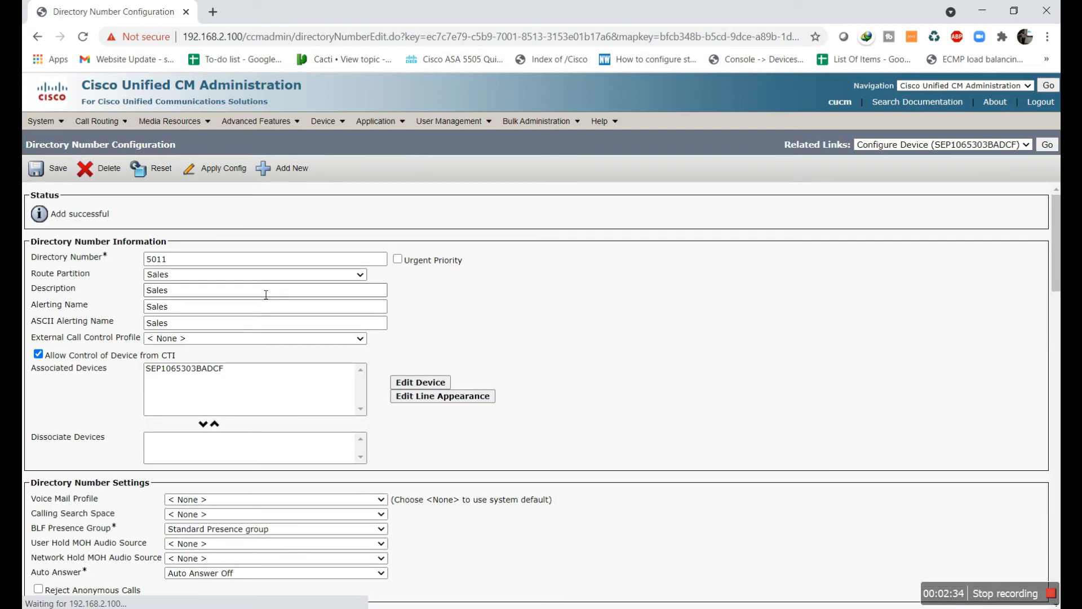
Reopen SEP1065303BADCF and save line 5021 in the Marketing partition
left_click(336, 126)
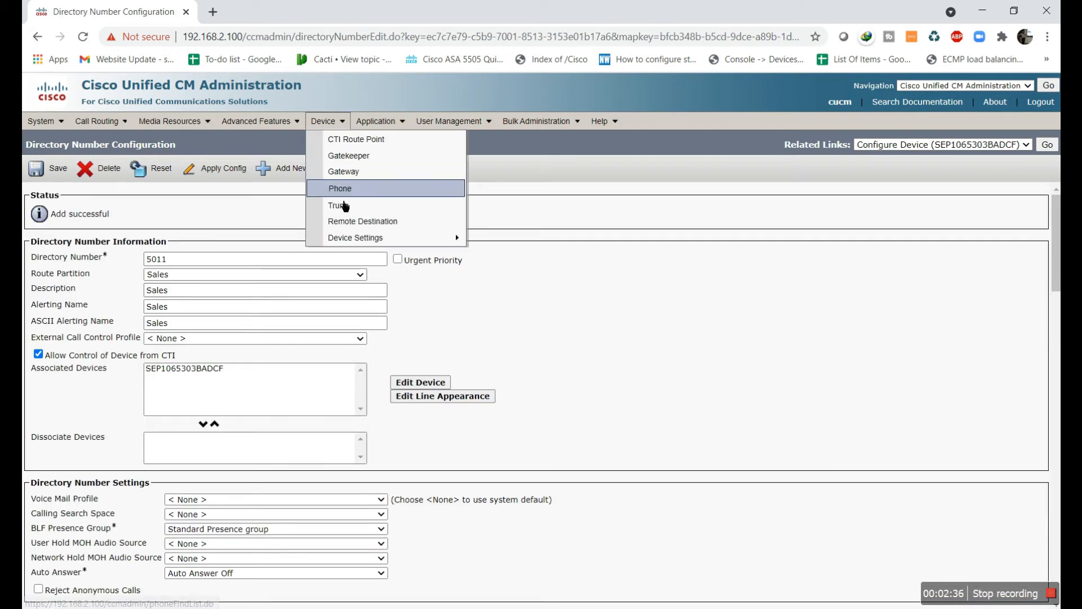
left_click(361, 216)
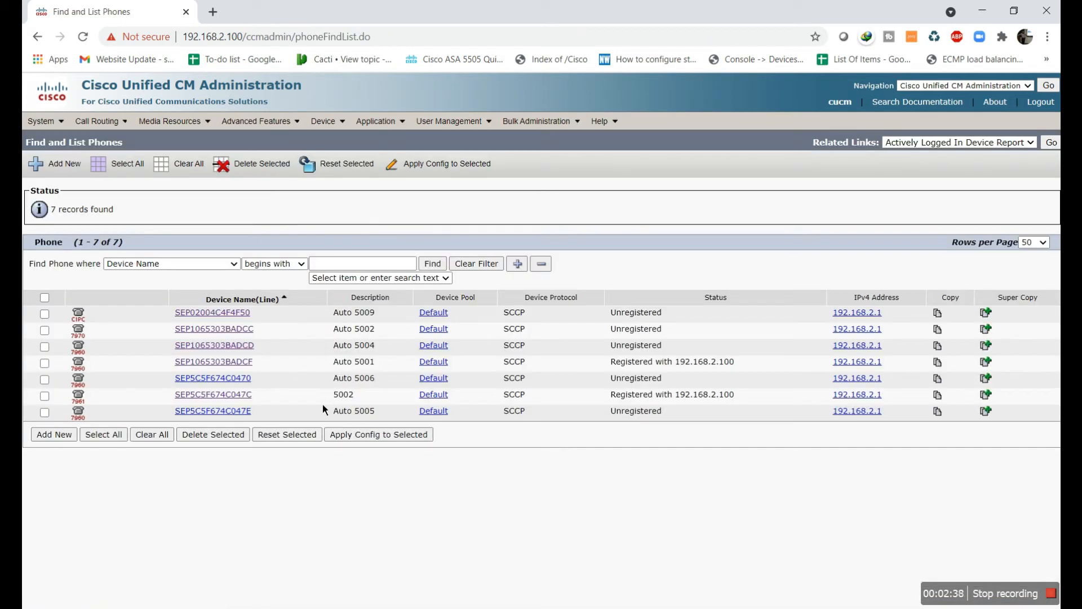
left_click(225, 362)
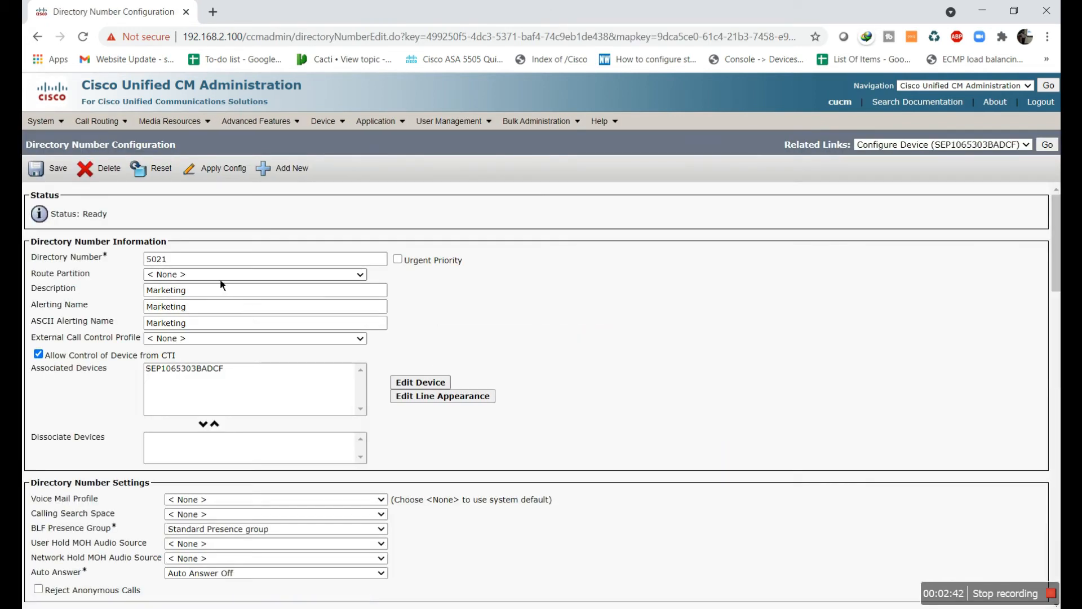
left_click(214, 275)
left_click(198, 357)
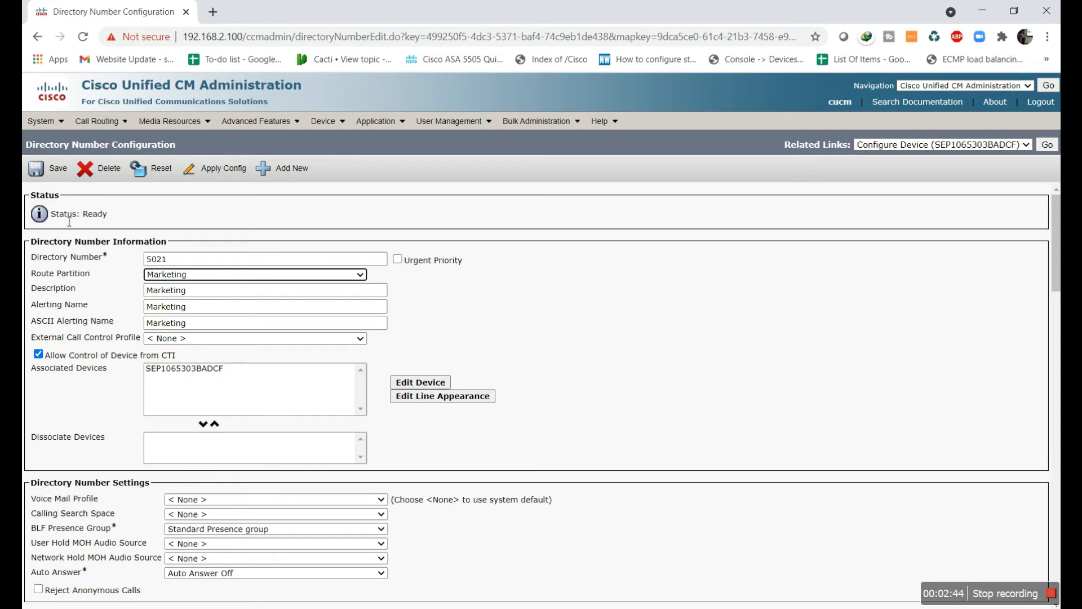
left_click(62, 176)
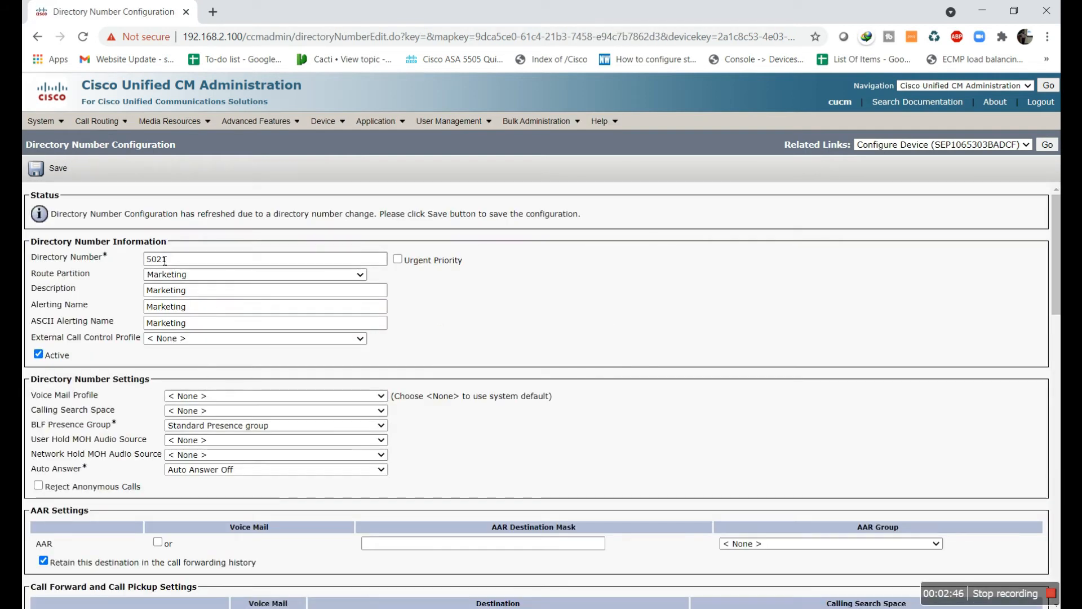
left_click(61, 176)
Open phone SEP5C5F674C047C's configuration from the phone list
mouse_move(326, 121)
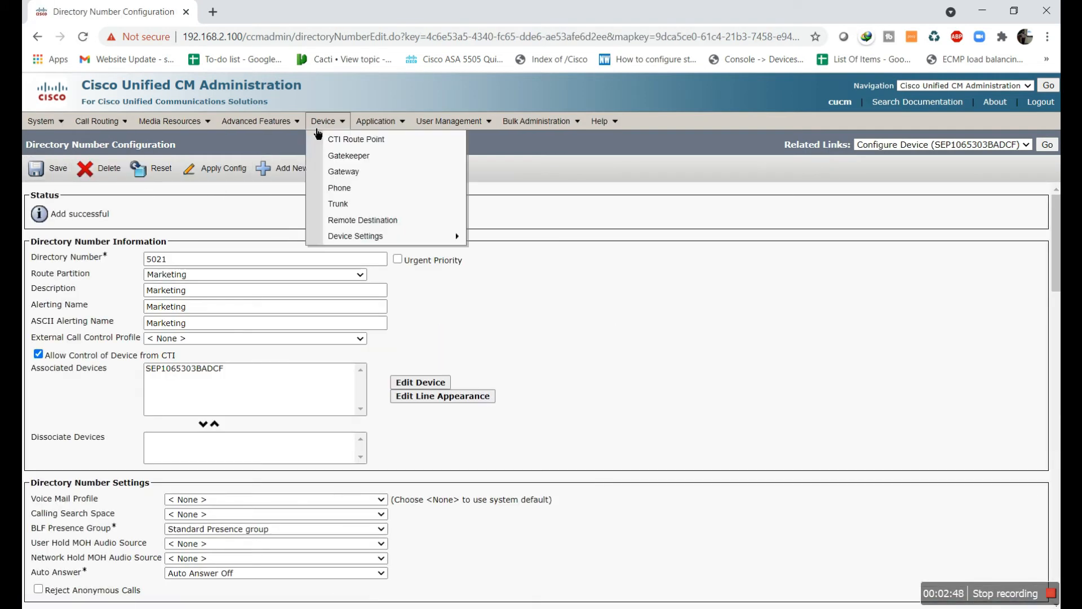
left_click(341, 190)
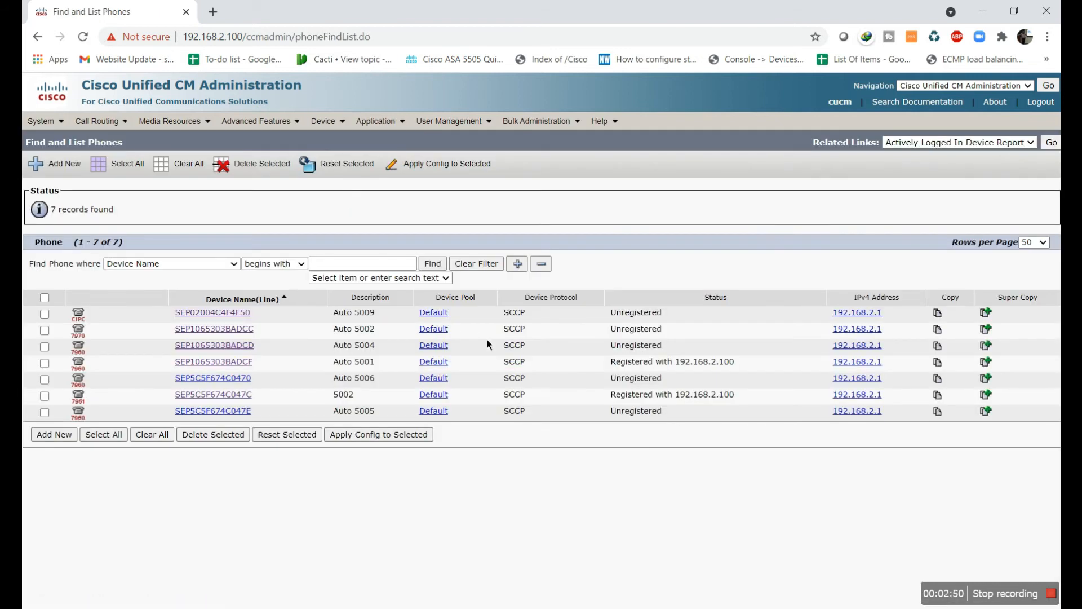
left_click(213, 394)
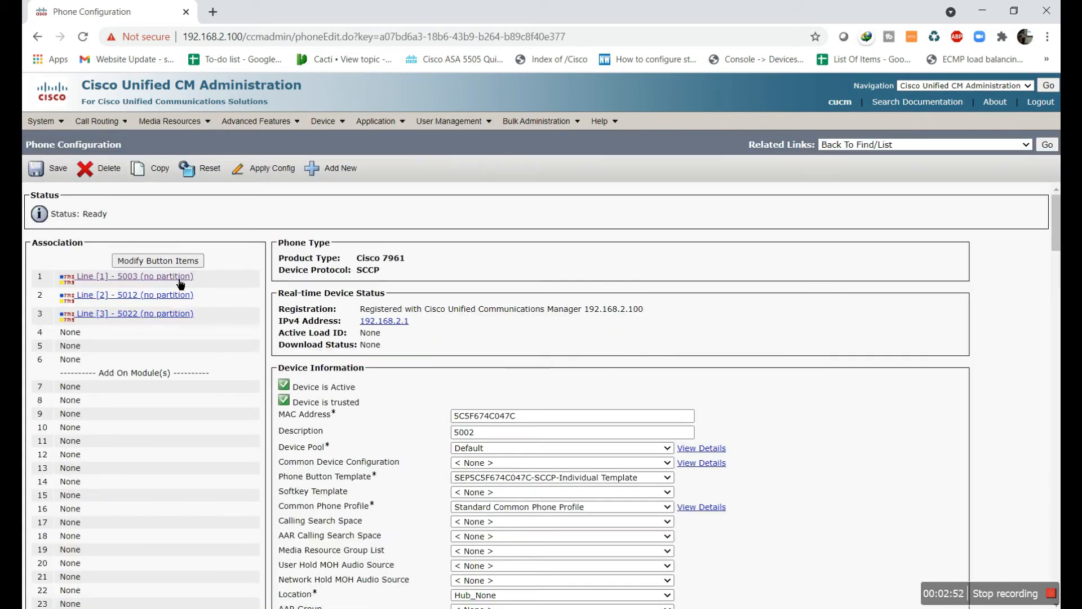
Set line 5003's route partition to IT
left_click(176, 280)
left_click(225, 274)
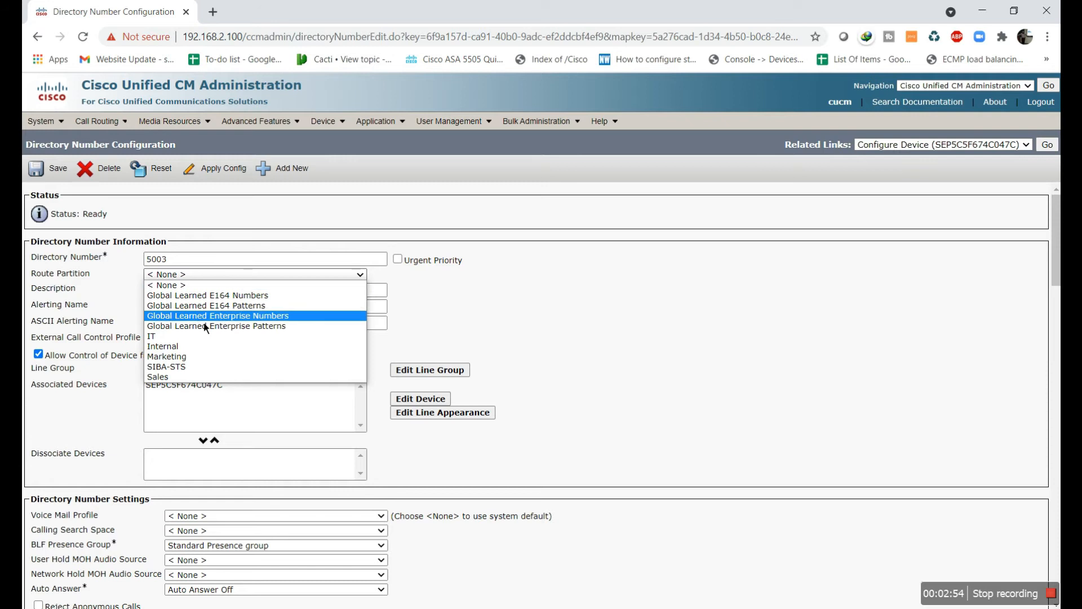
left_click(204, 337)
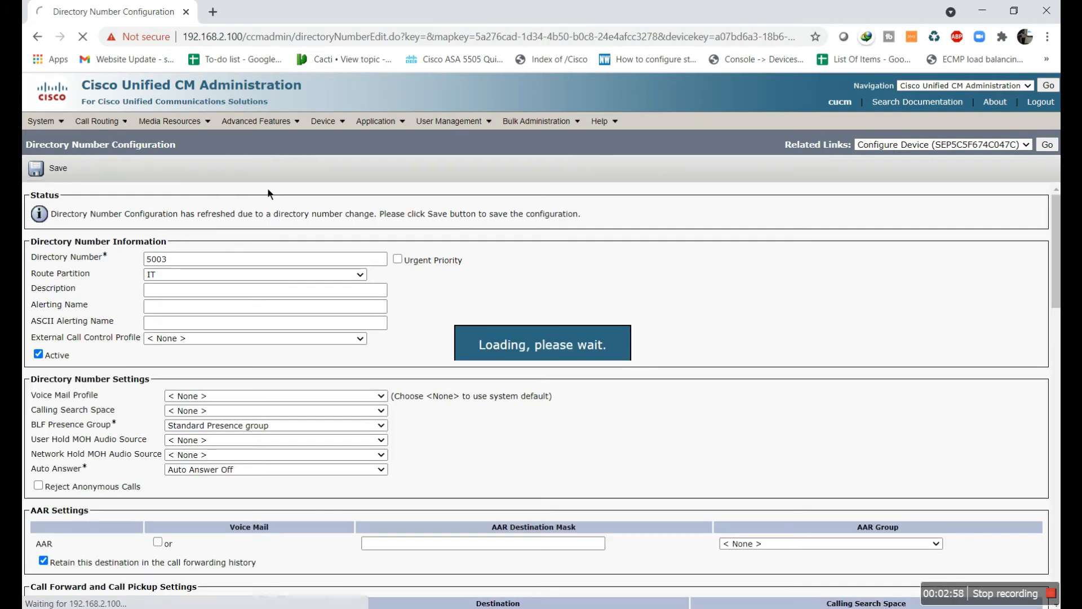
Reopen SEP5C5F674C047C and save line 5012 in the Sales partition
mouse_move(325, 125)
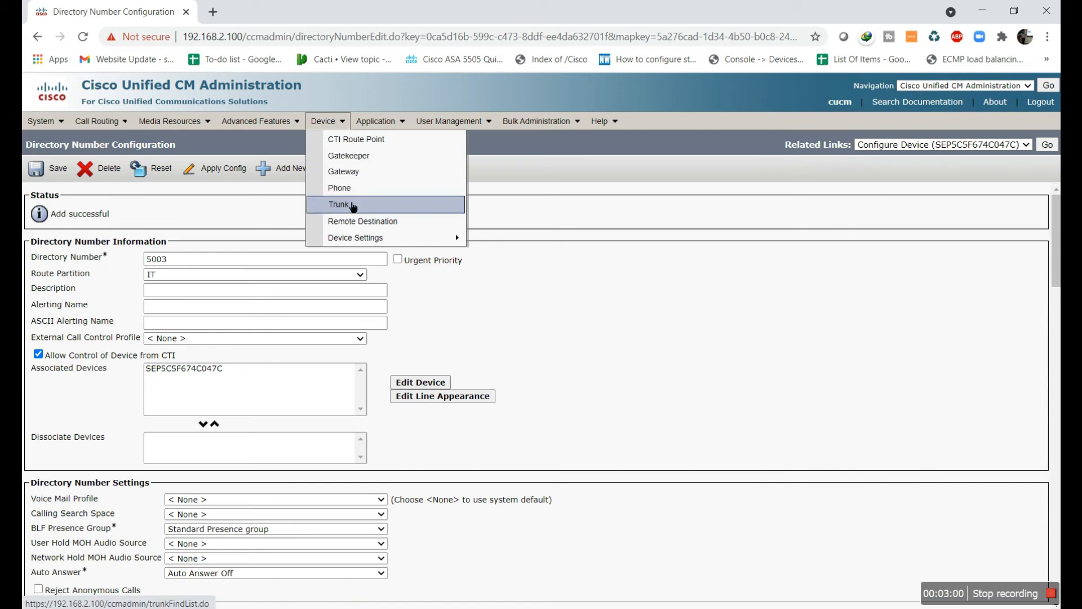
left_click(341, 188)
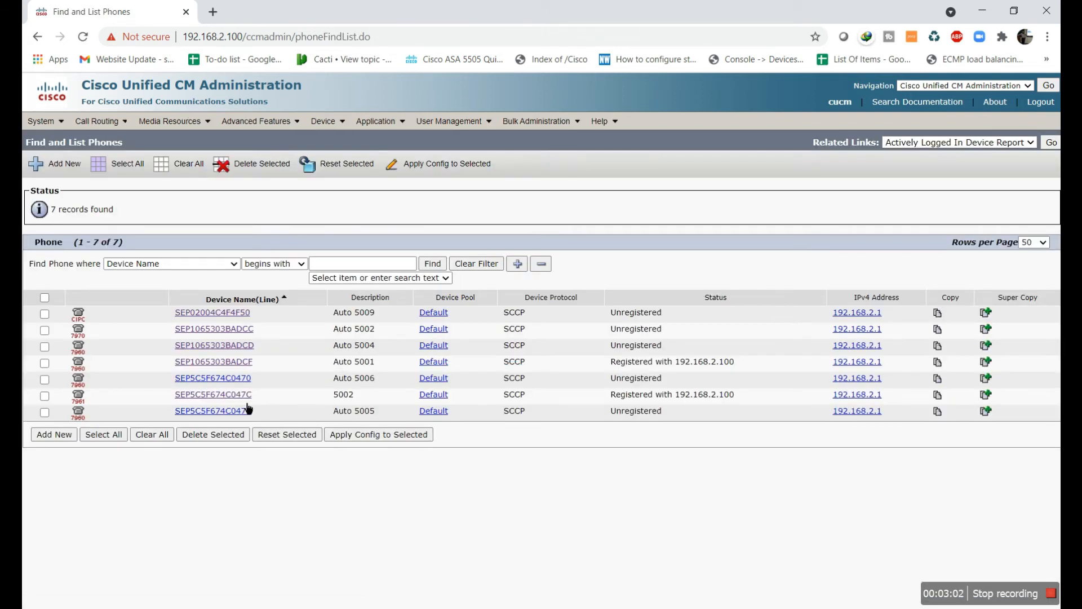
left_click(243, 396)
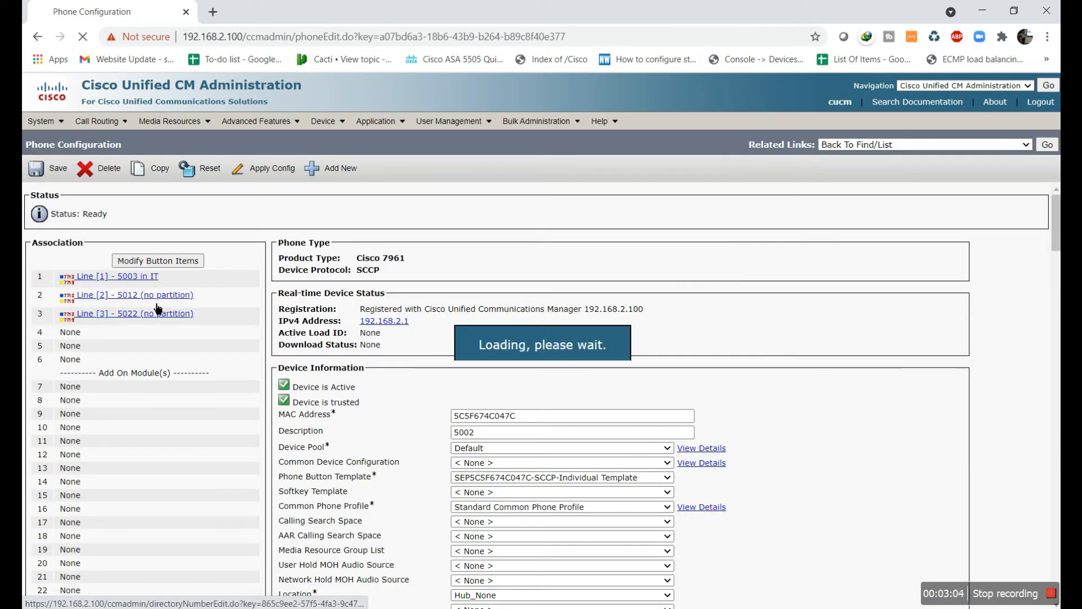
left_click(212, 275)
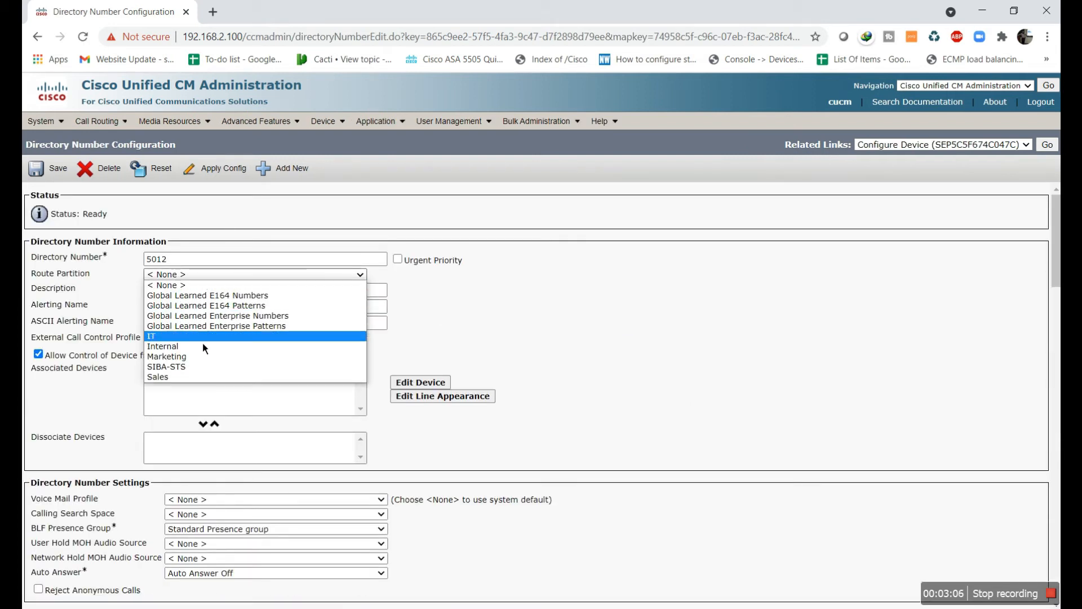
left_click(209, 377)
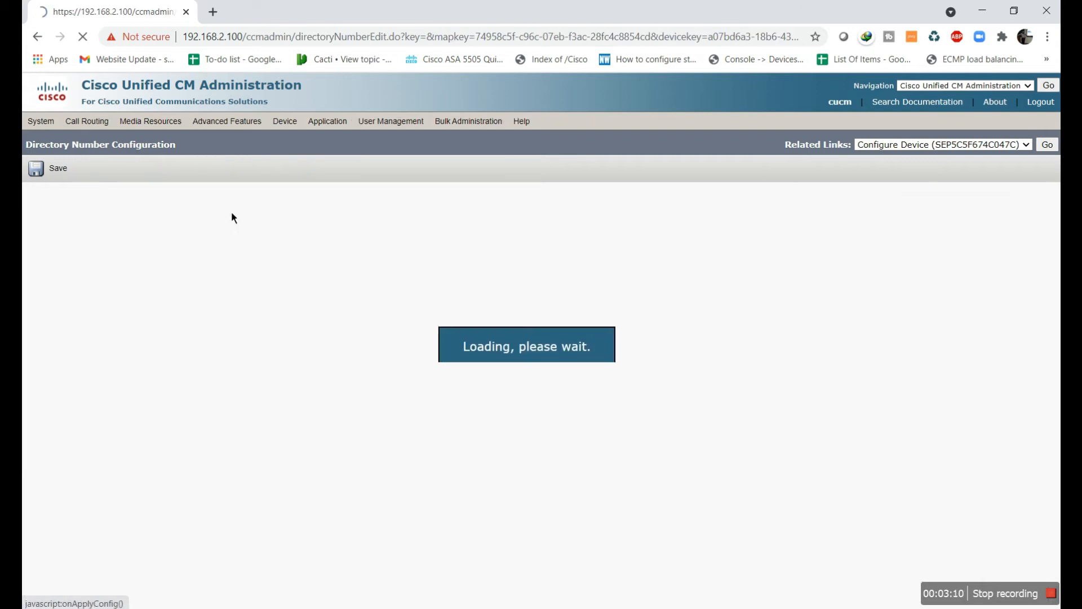
left_click(66, 173)
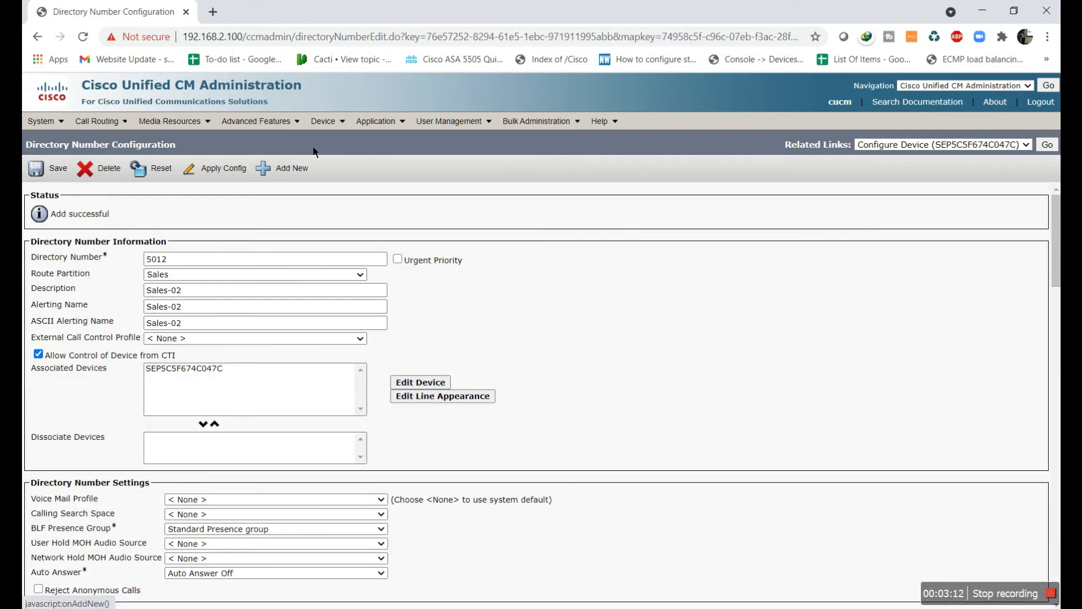
Put line 5022 in the Marketing partition, apply the config and save
mouse_move(327, 121)
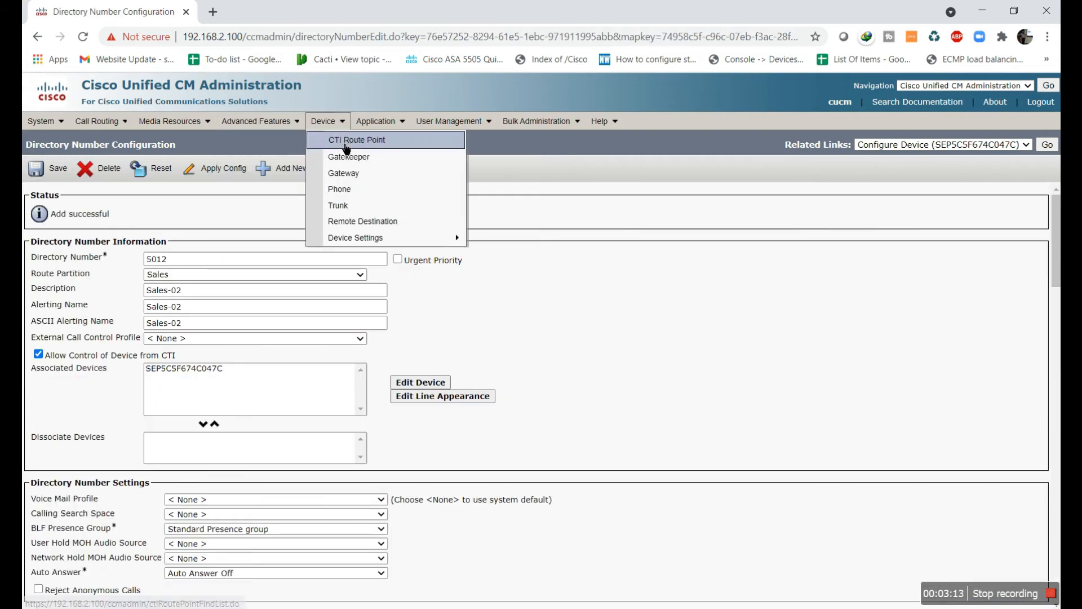
left_click(366, 193)
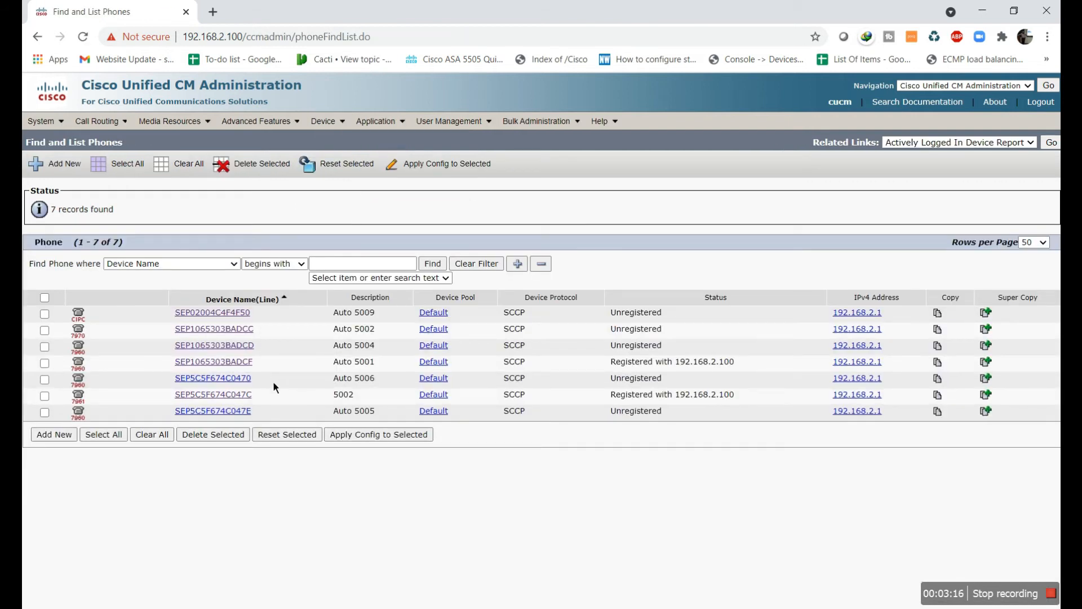
left_click(240, 395)
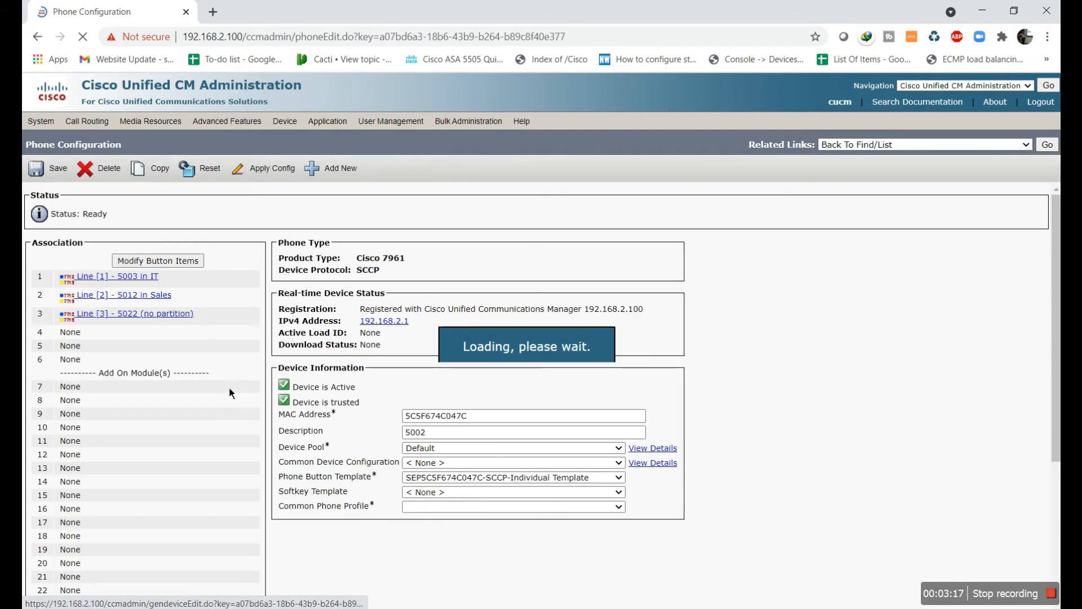
left_click(169, 318)
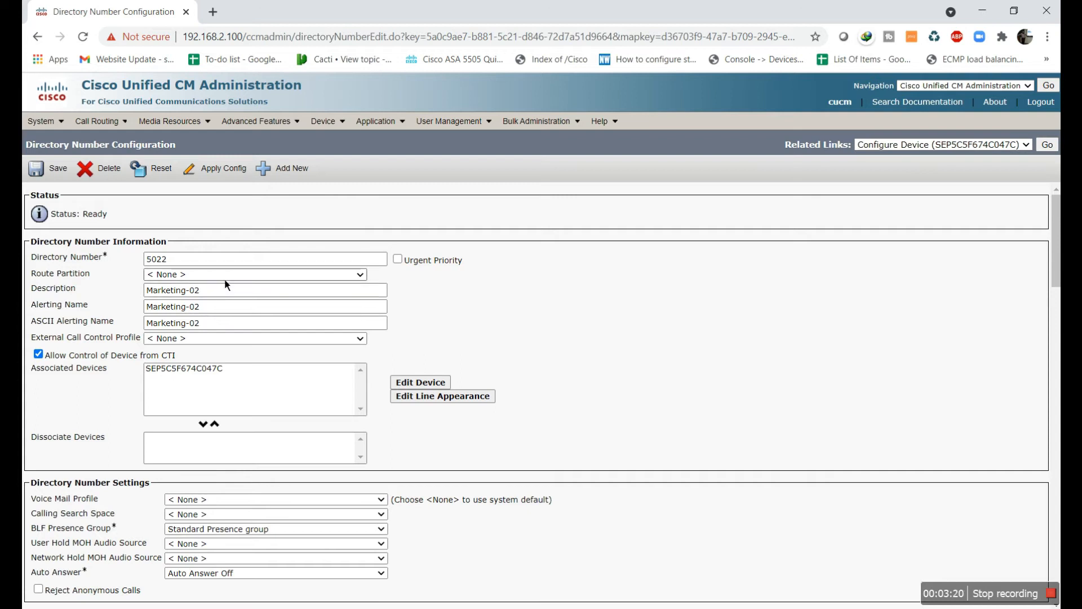
left_click(224, 279)
left_click(225, 362)
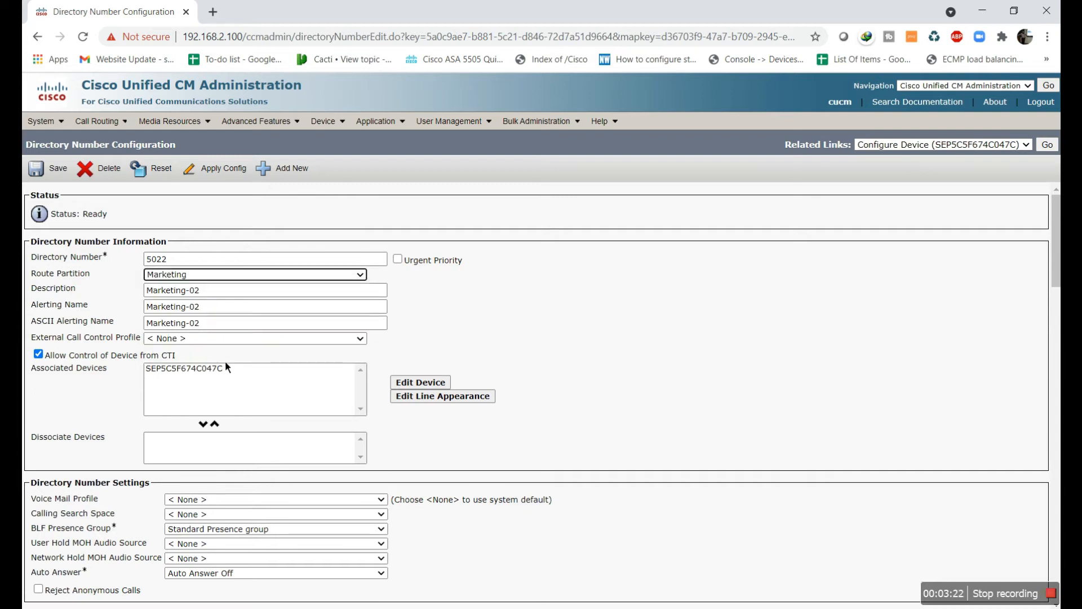
left_click(185, 169)
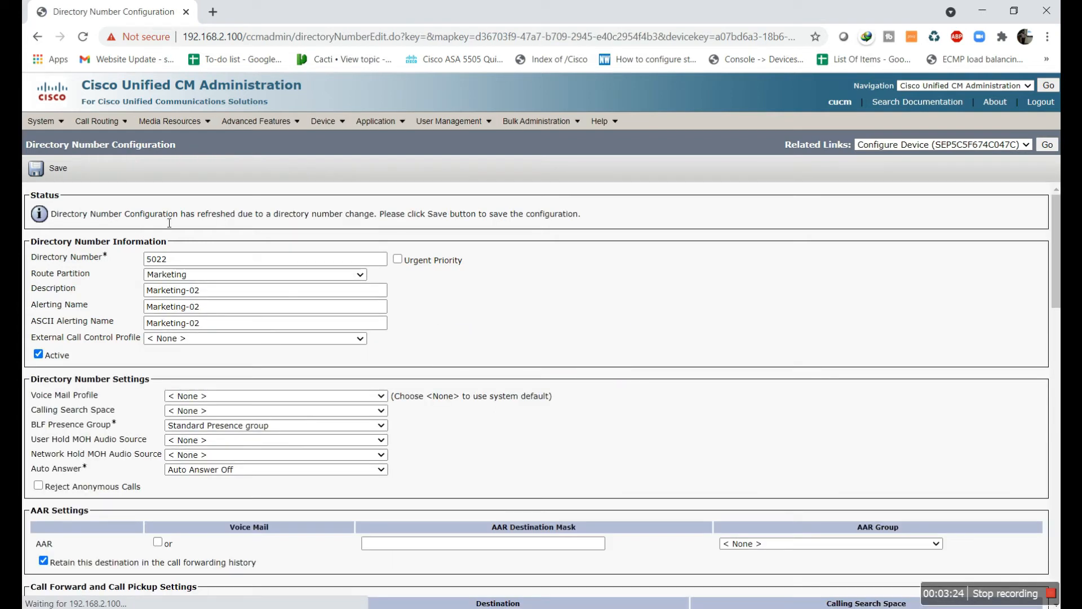
left_click(65, 176)
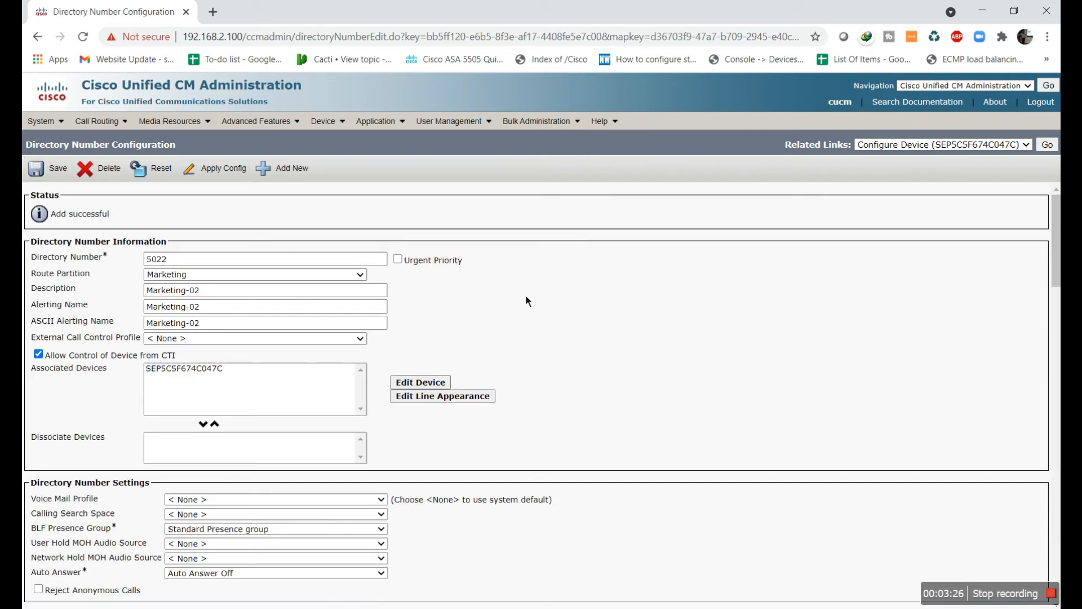
Bring both softphone windows forward and clear Softphone 1's load error so it idles on line 5003
key("alt+Tab")
key("alt+Tab")
key("alt+Tab")
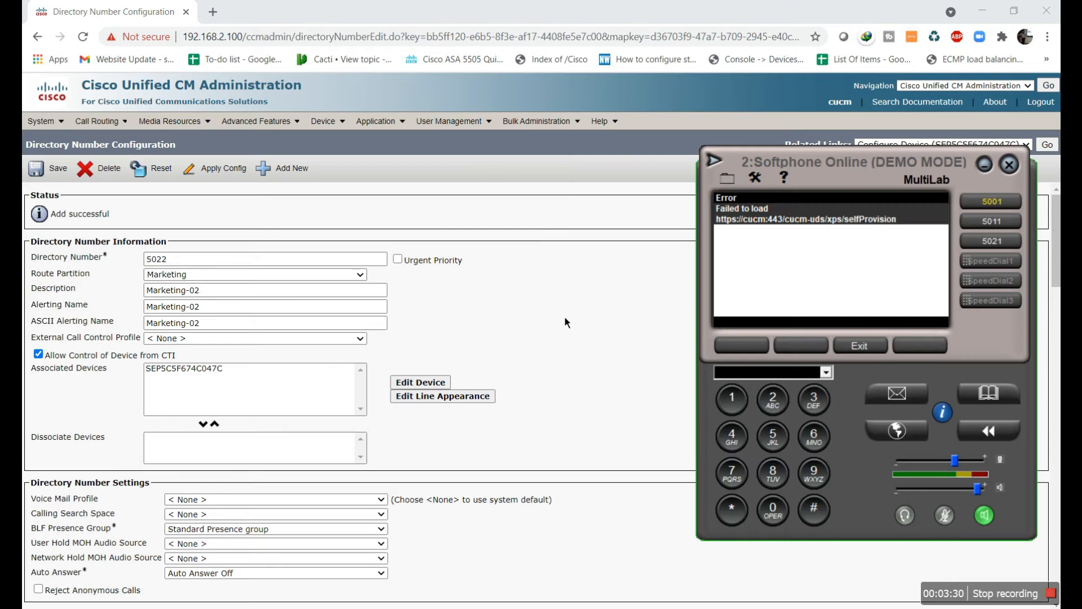
key("alt+Tab")
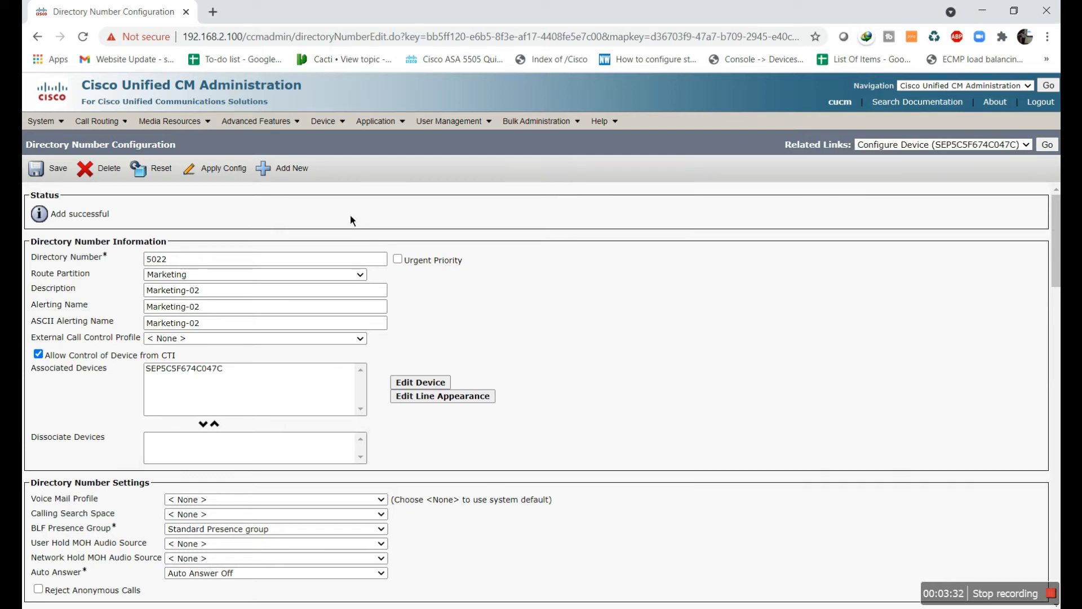
key("alt+Tab")
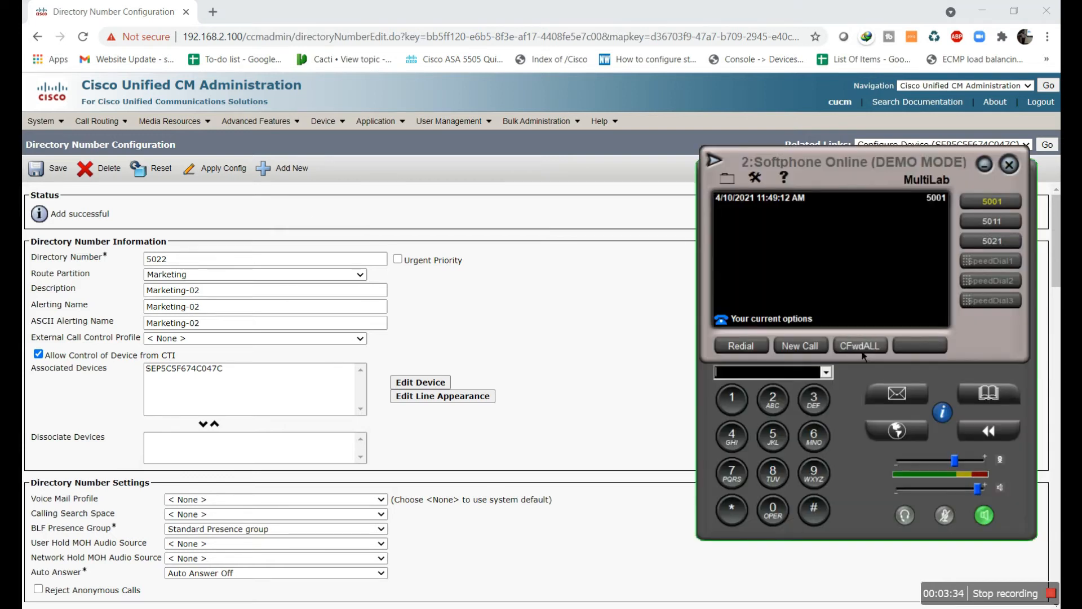
key("alt+Tab")
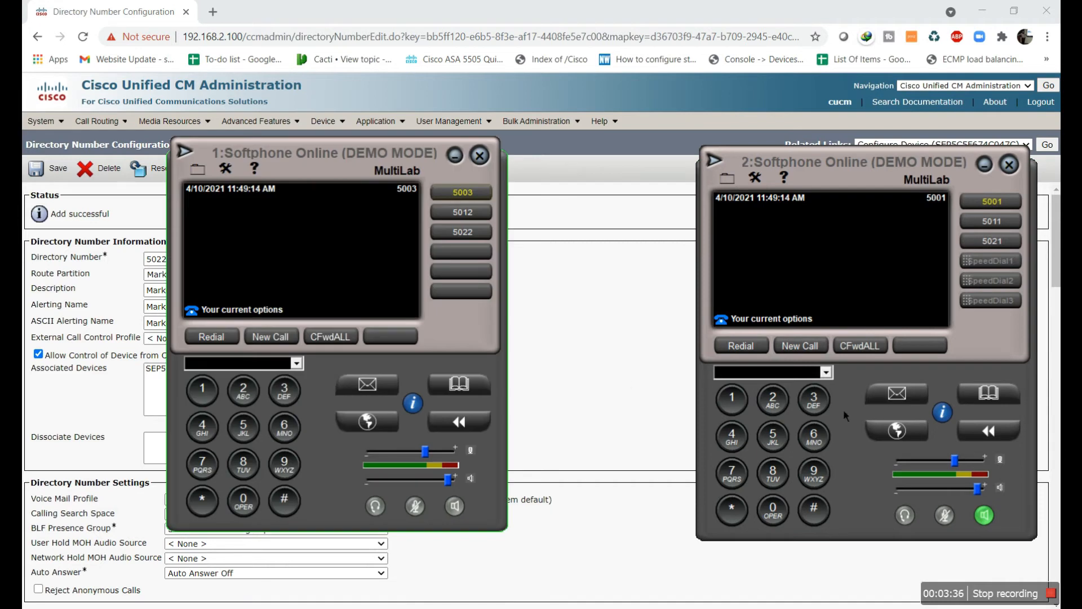
left_click(774, 436)
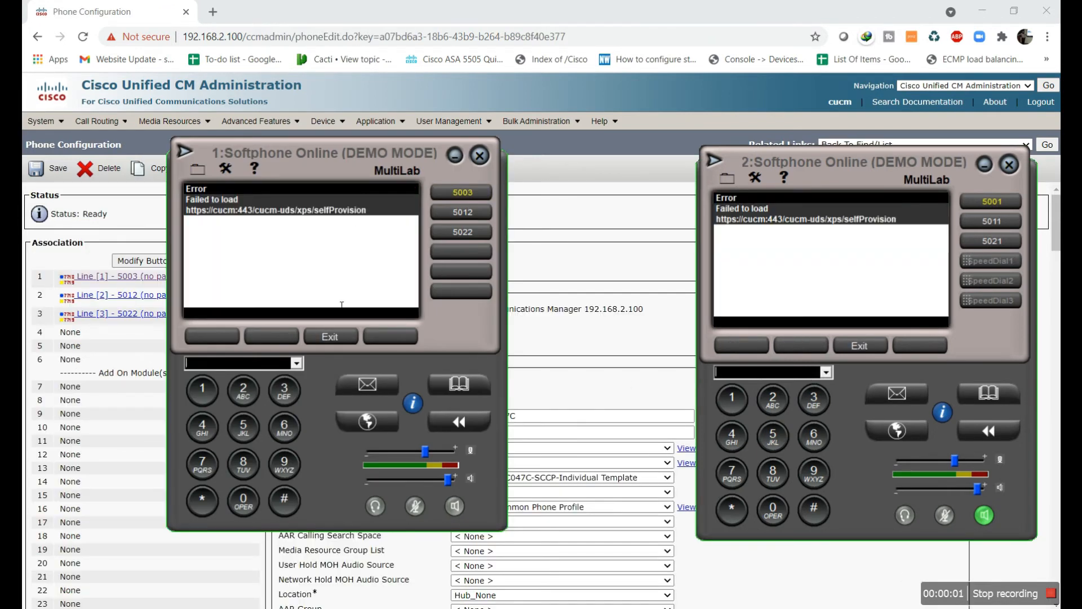
left_click(340, 332)
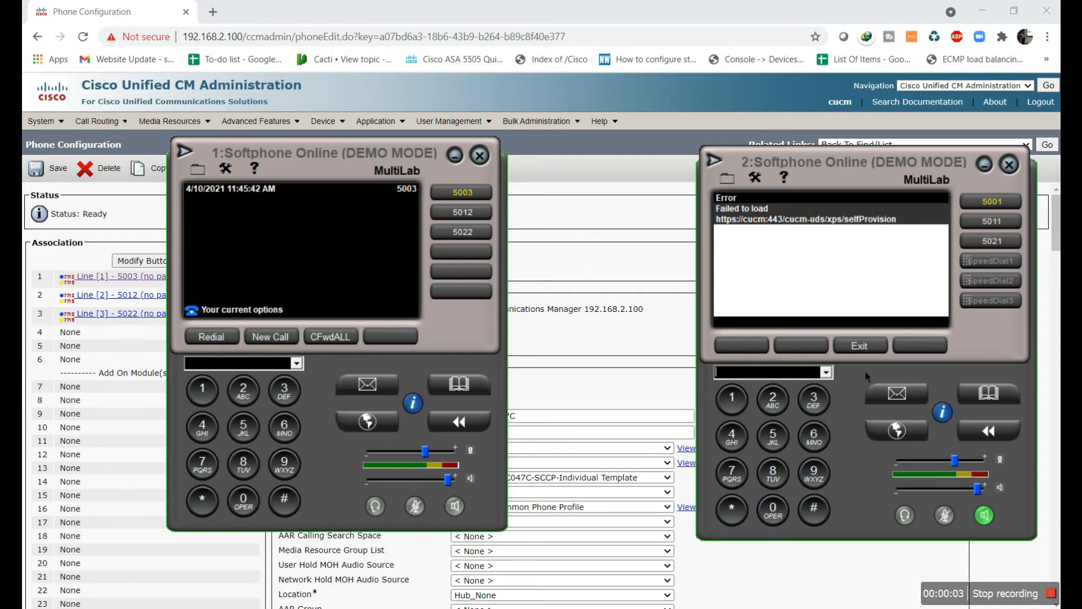
Clear the second softphone's load error, then place and end a test call to 5003
left_click(788, 445)
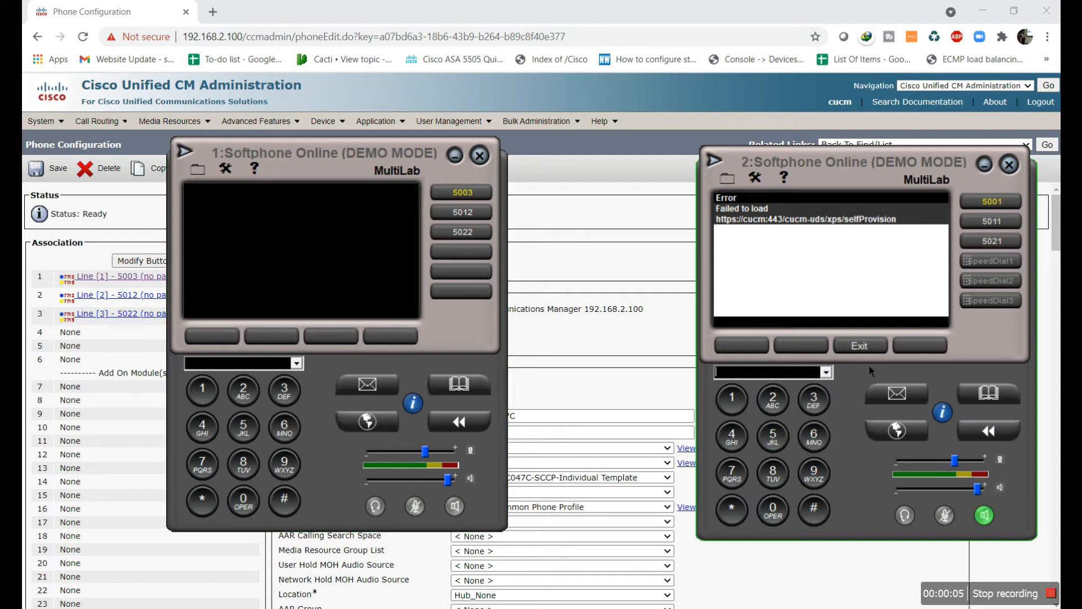
left_click(871, 346)
left_click(773, 437)
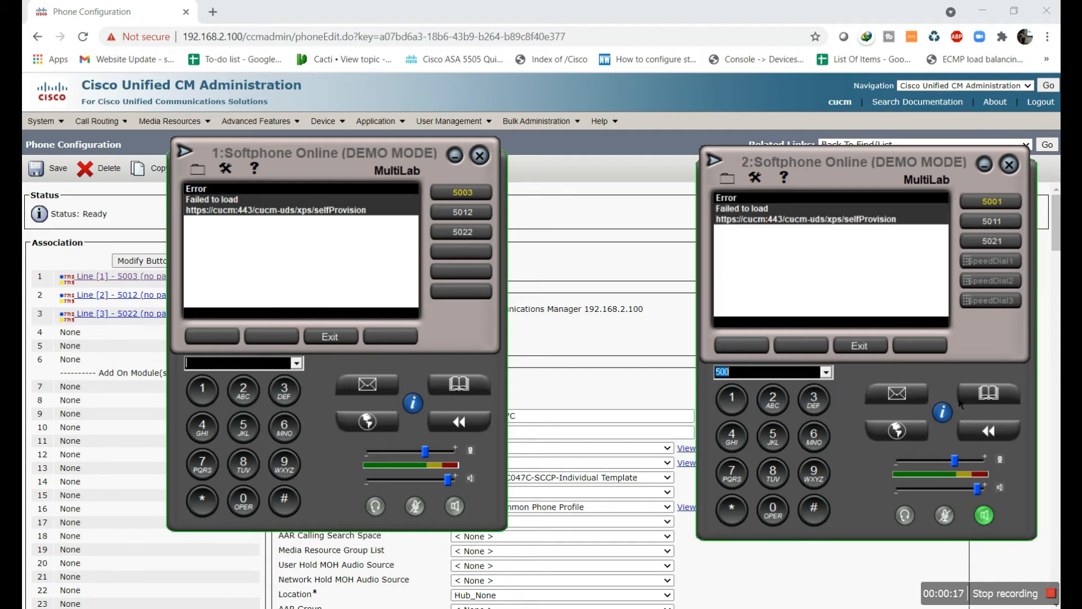
left_click(814, 400)
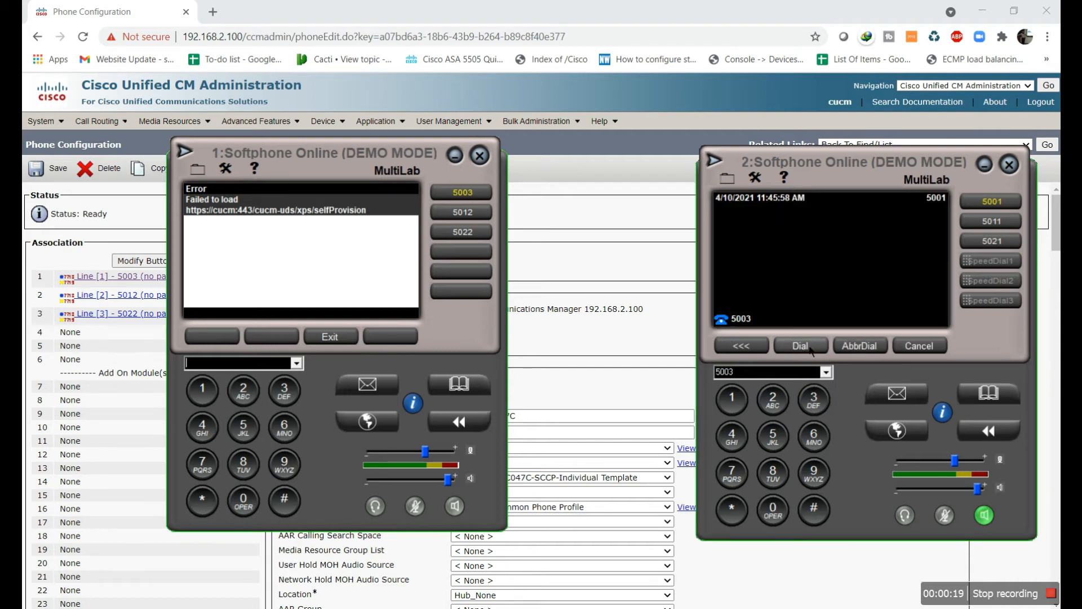
left_click(810, 348)
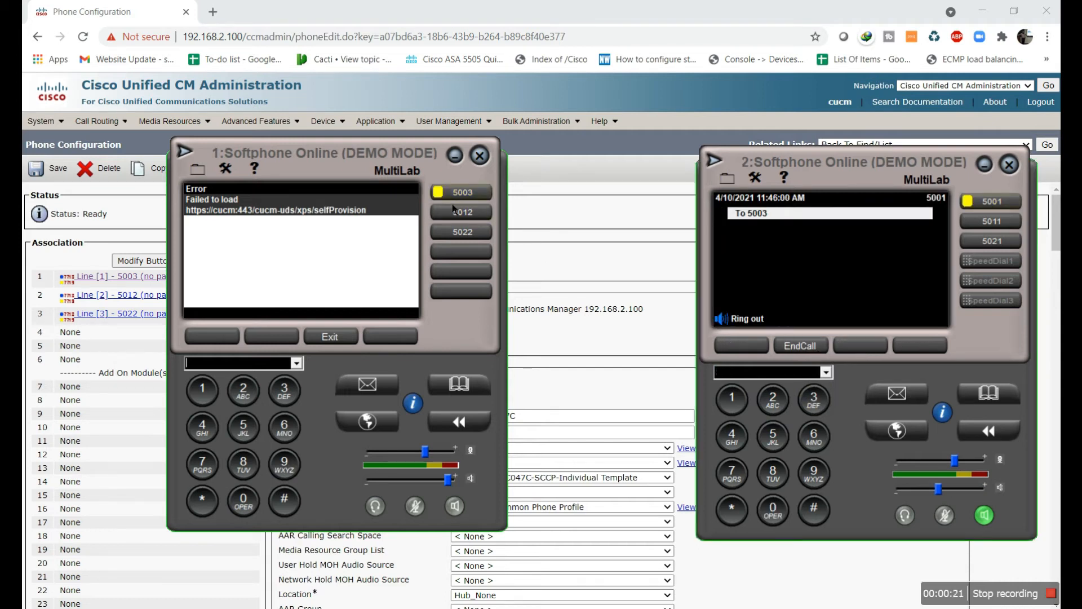
left_click(798, 347)
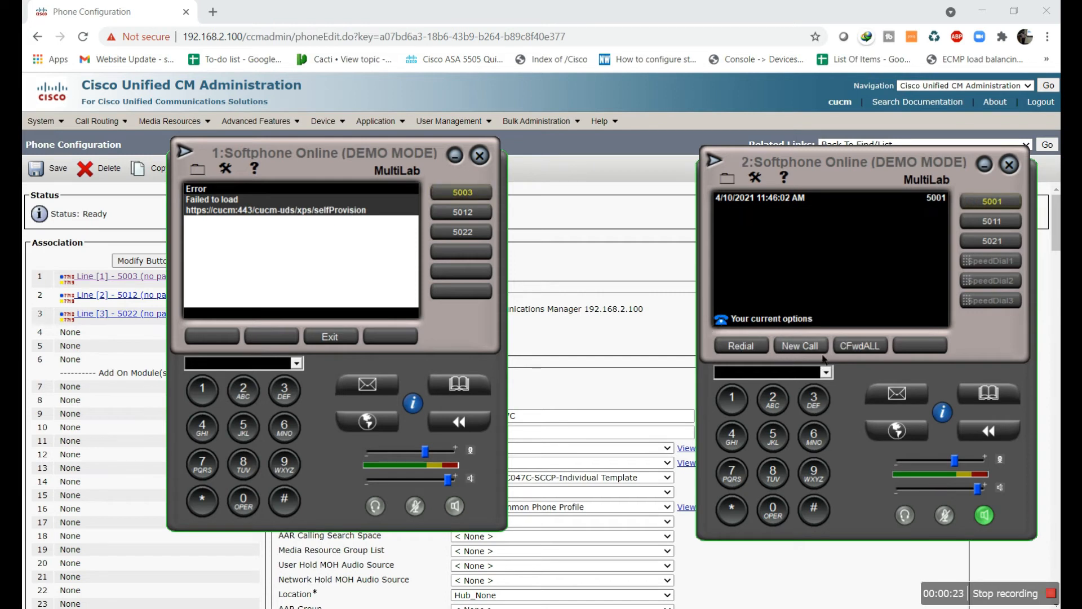
Place a test call from line 5001 to extension 5012 and hang up
left_click(993, 207)
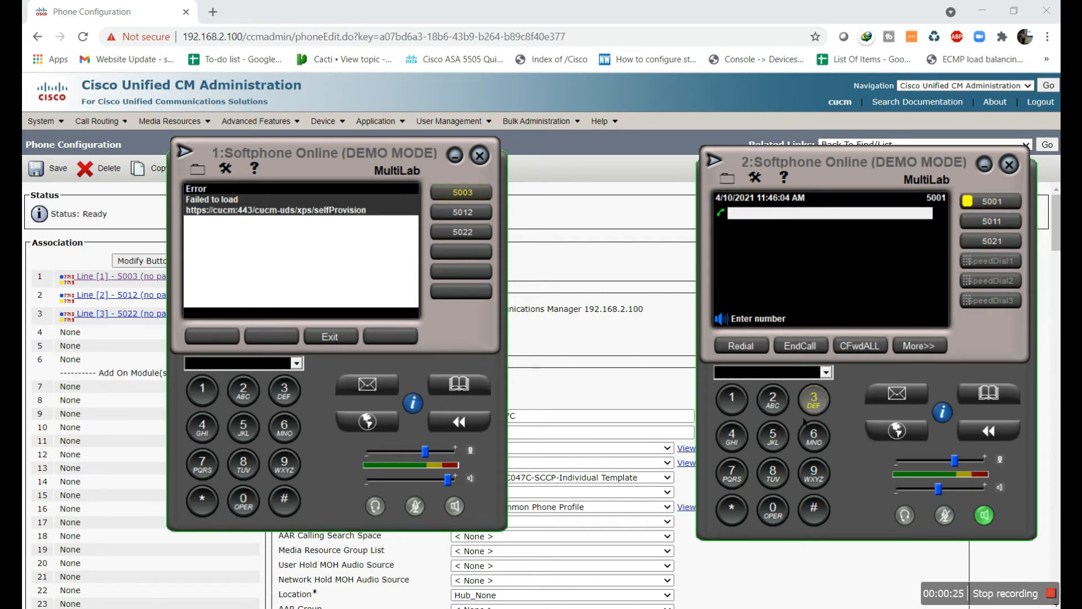
left_click(772, 436)
left_click(778, 509)
left_click(733, 399)
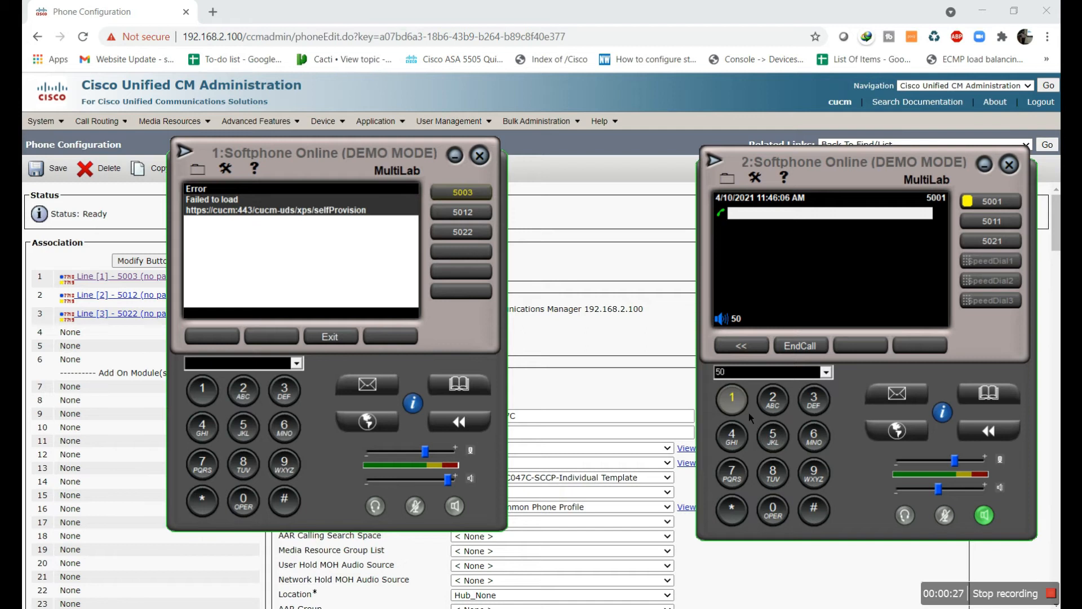
left_click(773, 402)
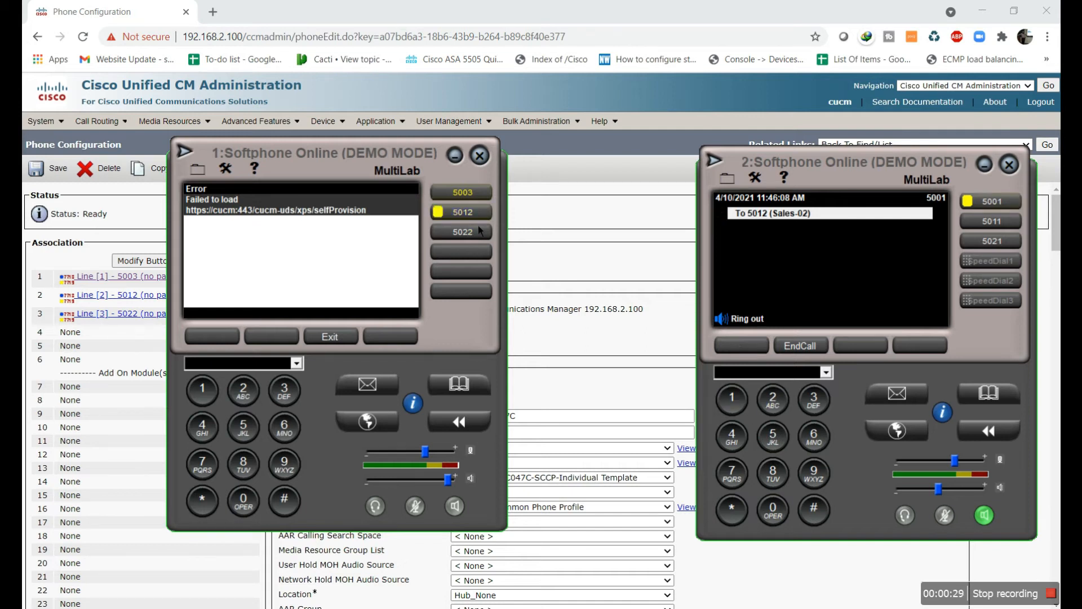
left_click(799, 345)
Dial extension 5022, then end the ringing call with EndCall
left_click(773, 437)
left_click(780, 517)
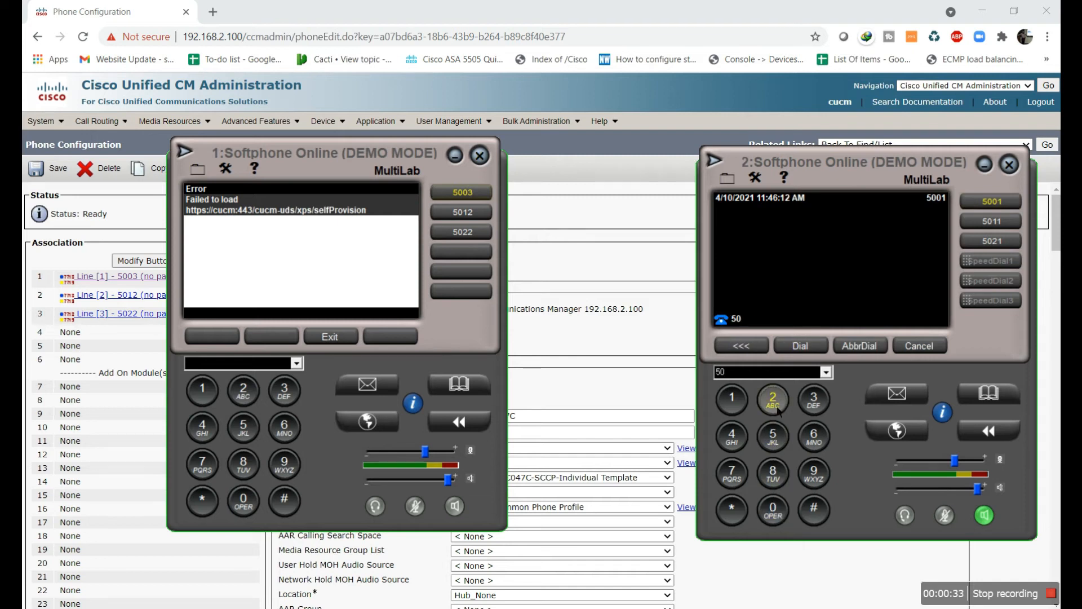
left_click(778, 407)
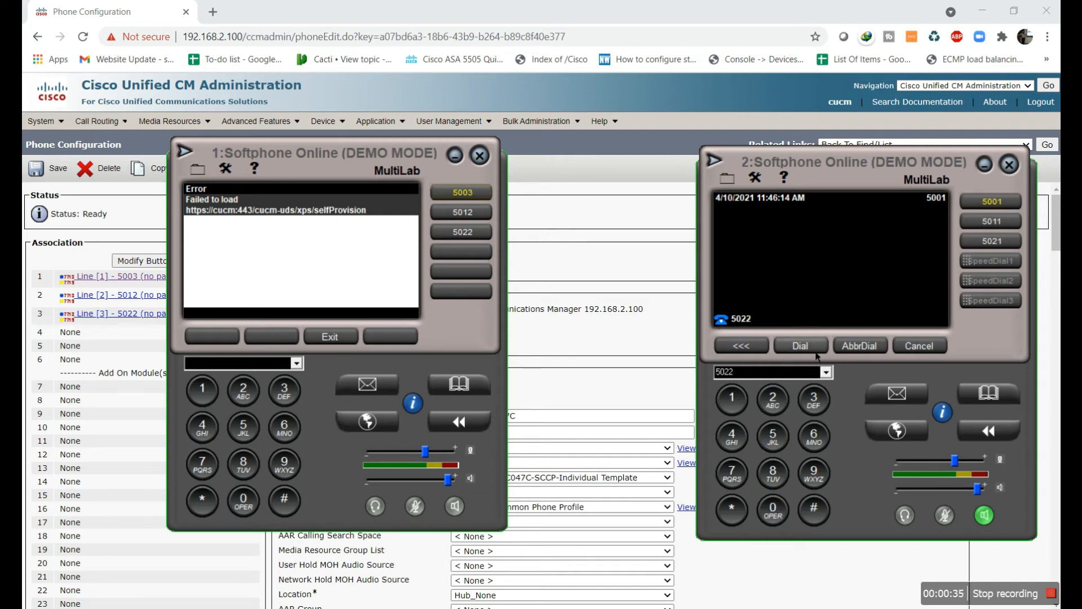
left_click(815, 350)
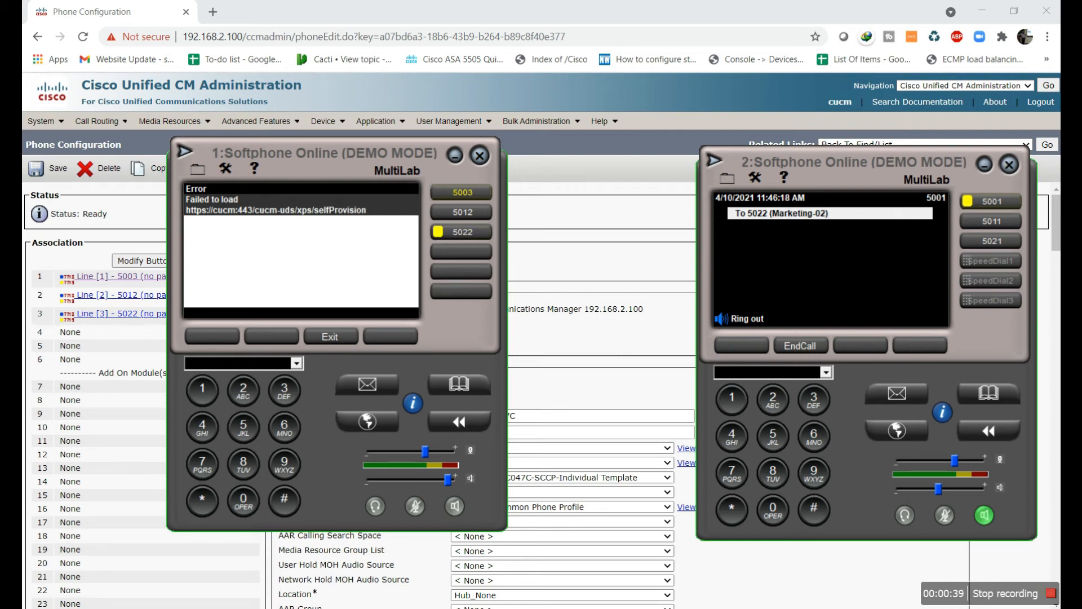
left_click(815, 350)
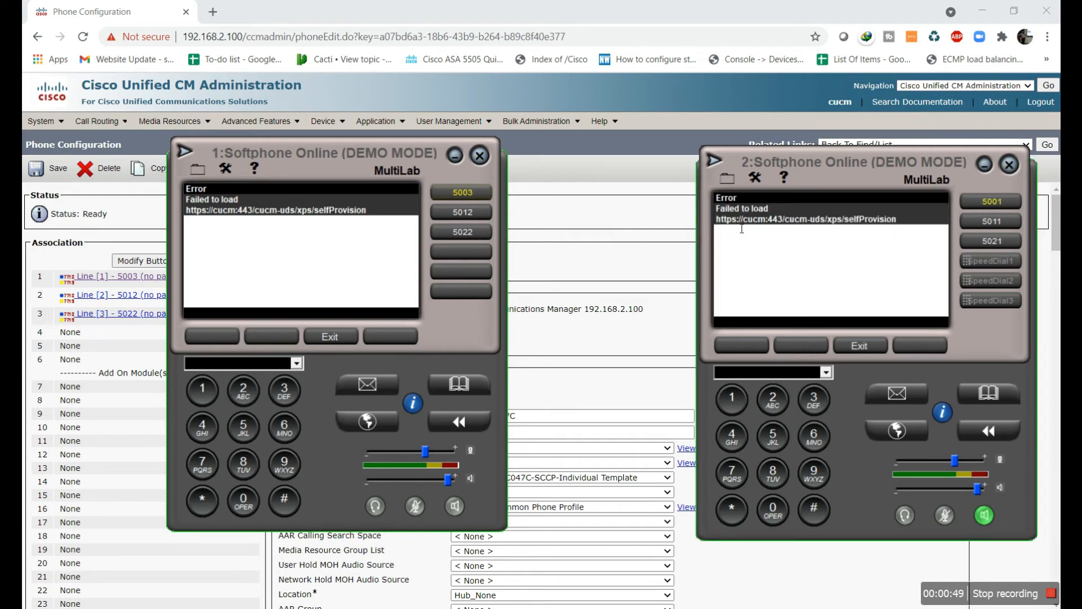
List all existing partitions via Call Routing > Class of Control > Partition
left_click(676, 113)
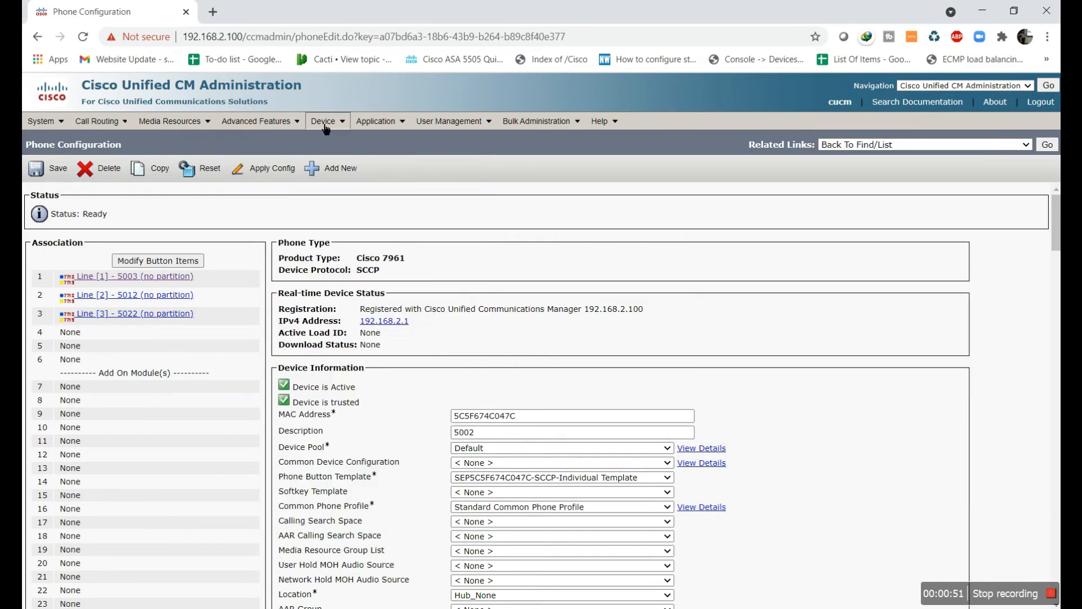
mouse_move(302, 127)
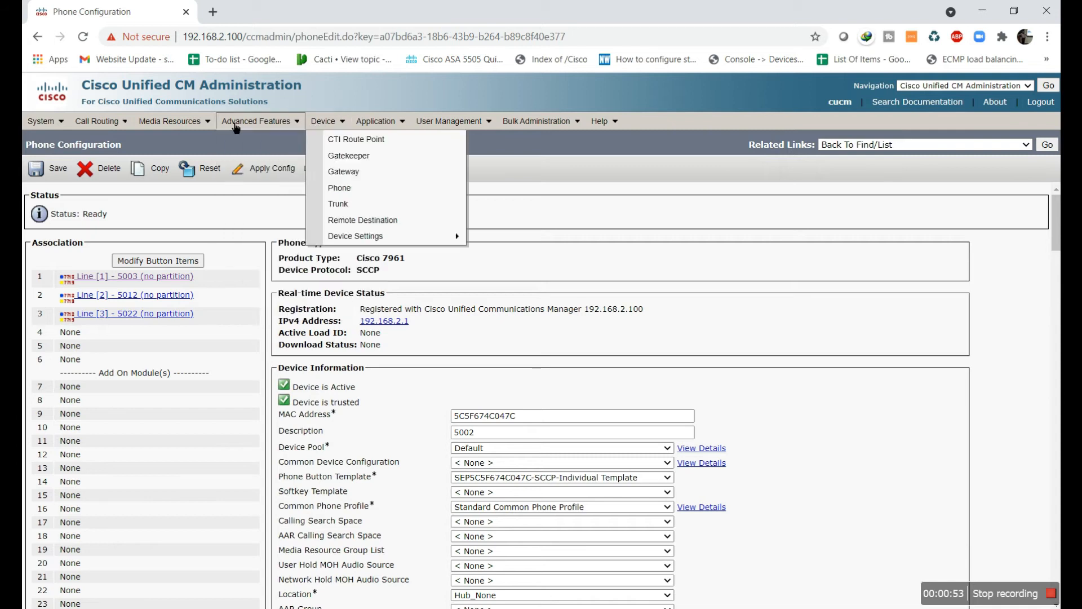
mouse_move(110, 126)
mouse_move(115, 162)
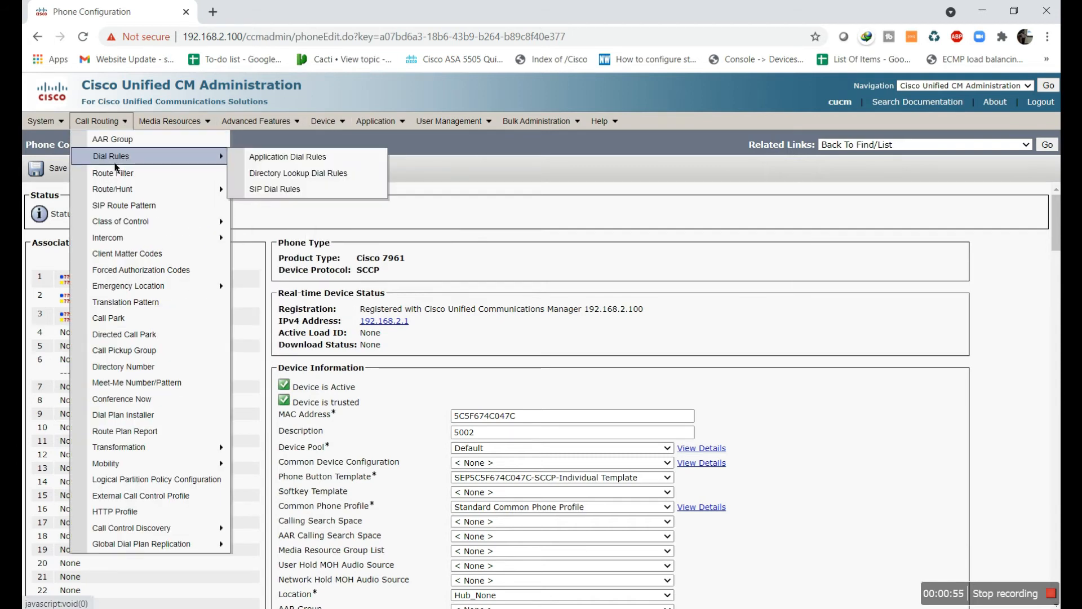
mouse_move(179, 225)
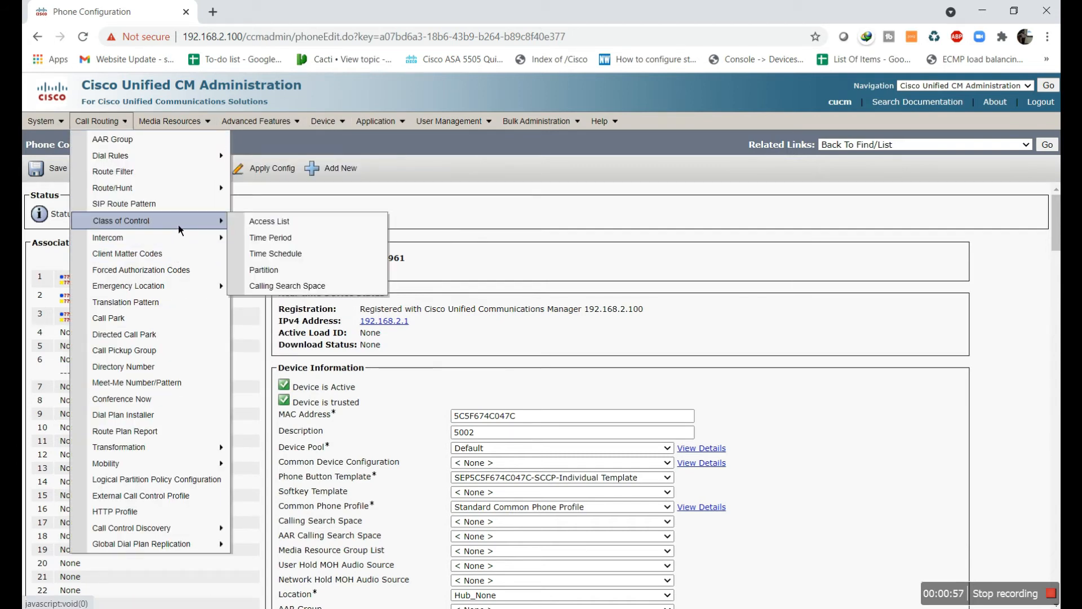
left_click(268, 270)
left_click(368, 217)
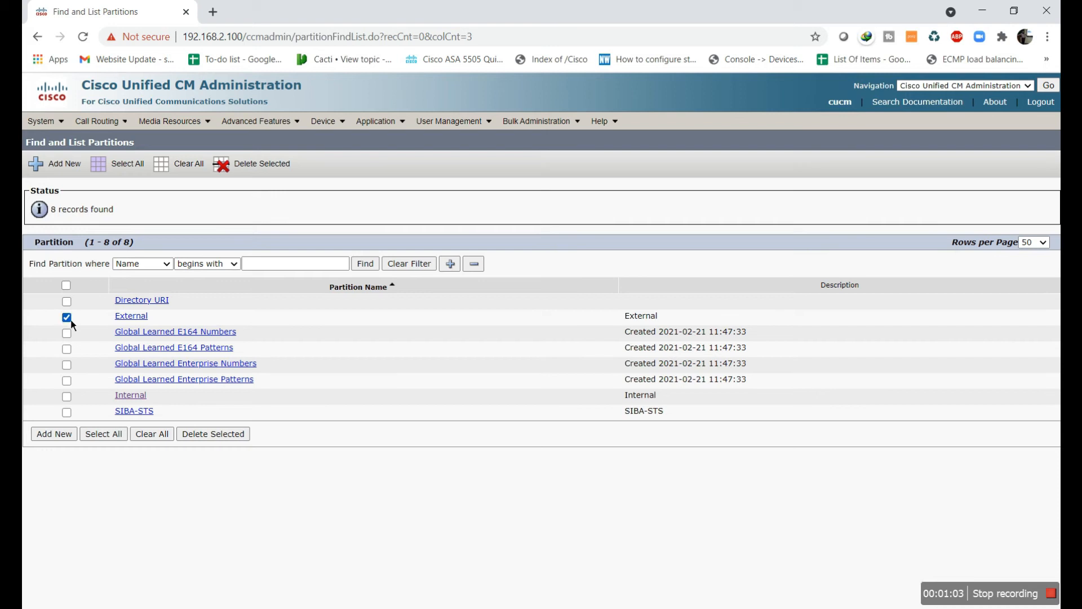
Delete the selected partitions, including SIBA-STS, and start a new partition form
left_click(68, 413)
left_click(252, 164)
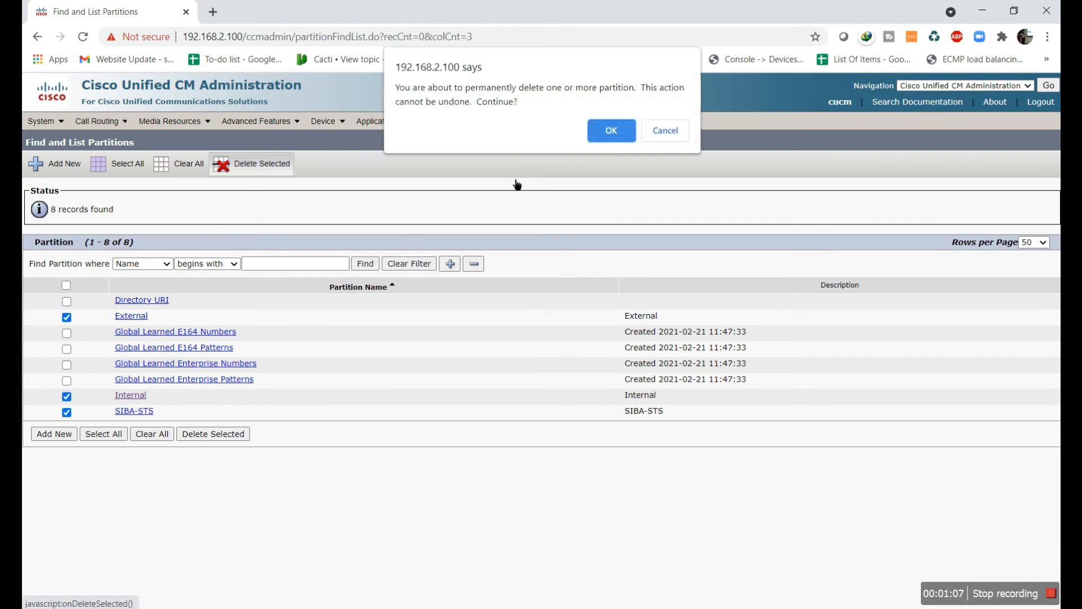
key("Return")
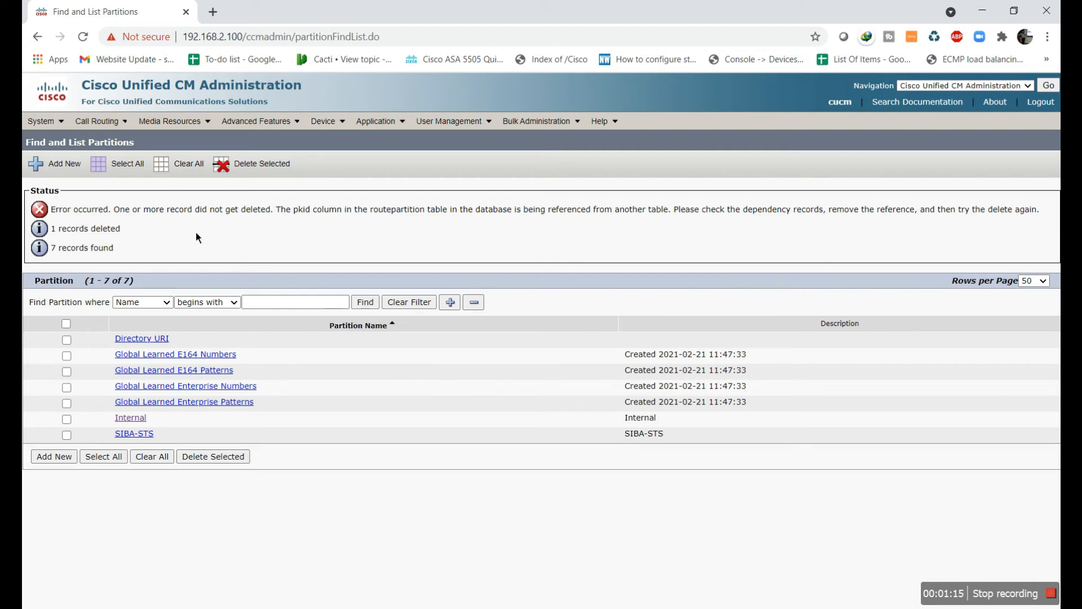
left_click(57, 164)
left_click(343, 350)
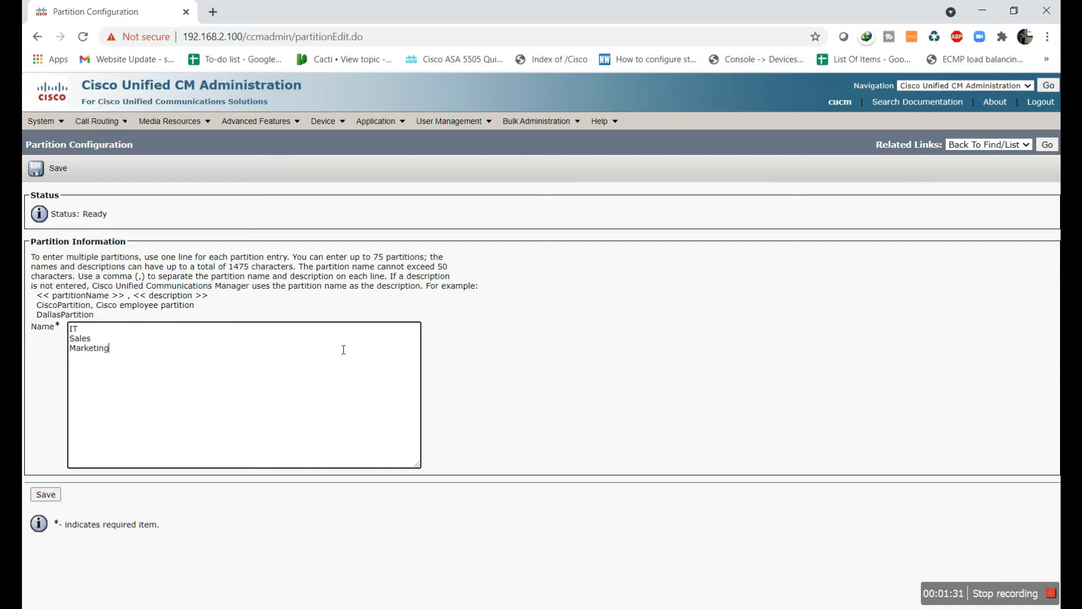
Save the new partitions IT, Sales and Marketing
left_click(46, 494)
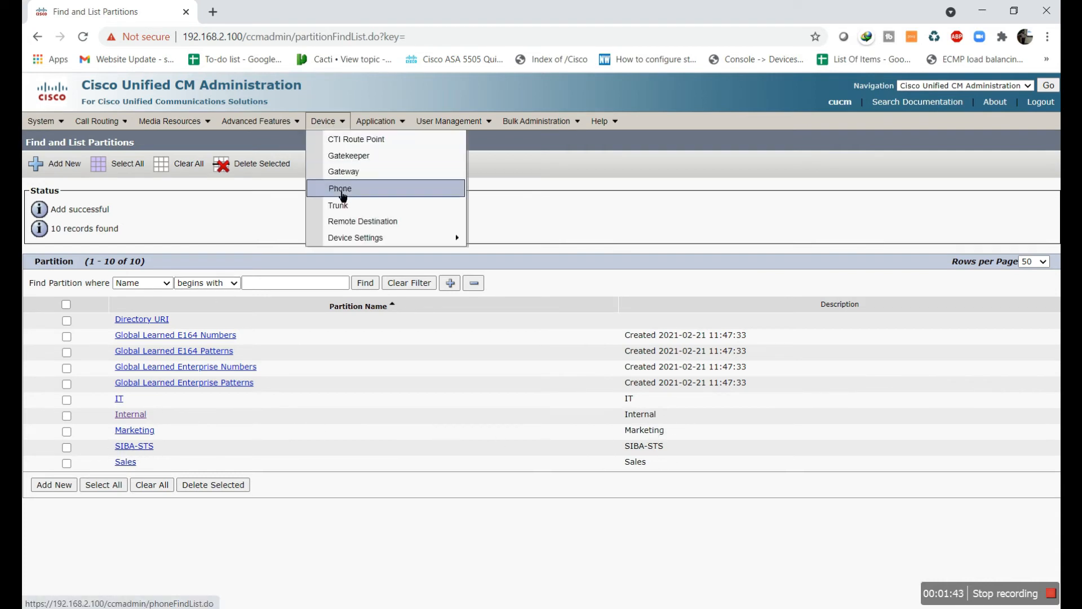
On phone SEP1065303BADCF, set line 5001's Route Partition to IT and save
left_click(338, 187)
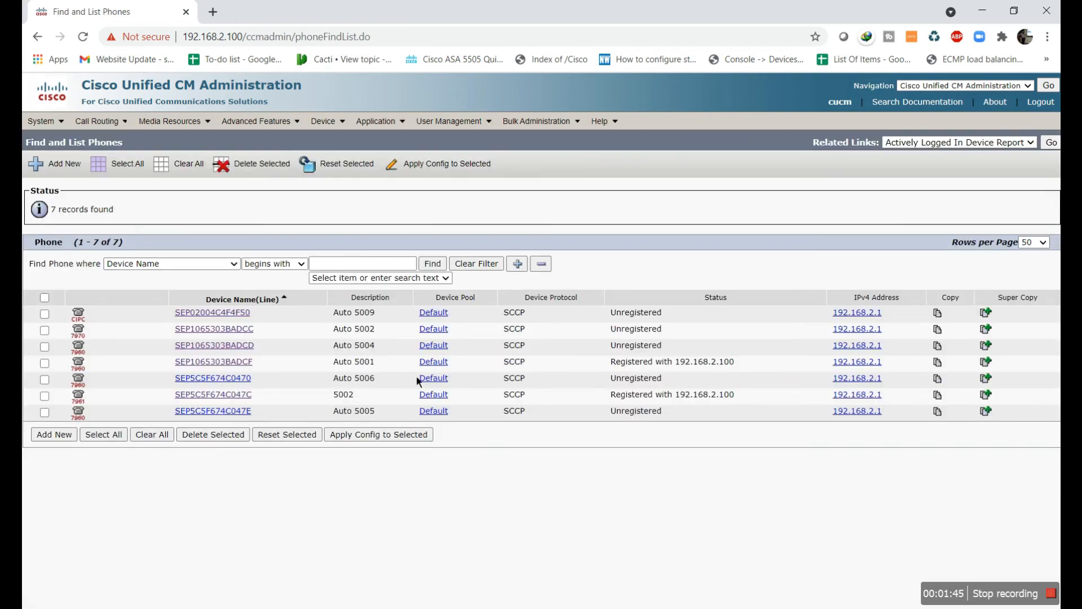
left_click(233, 367)
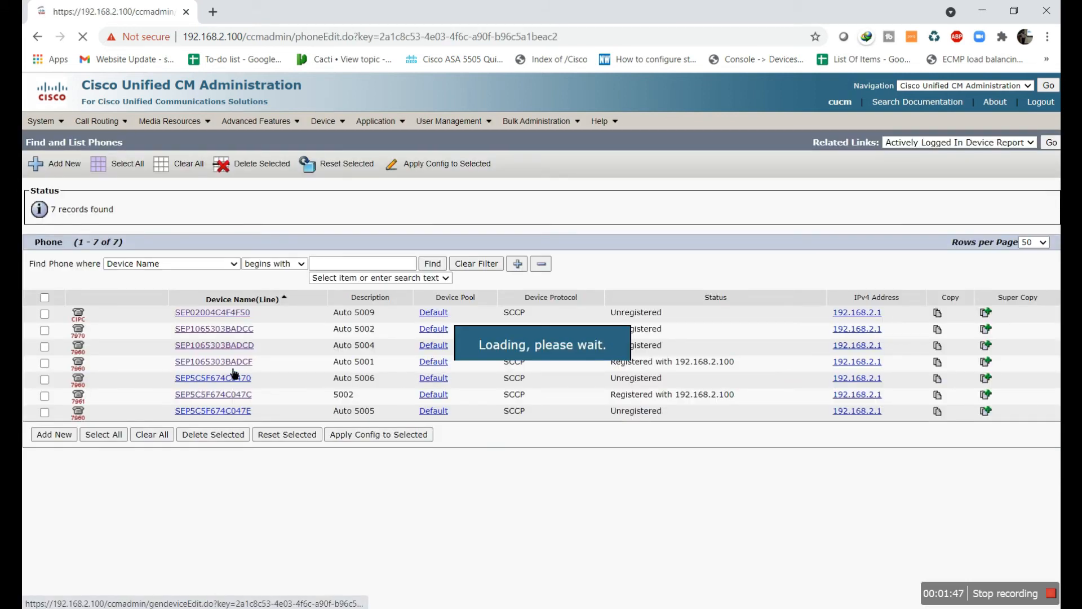
left_click(189, 280)
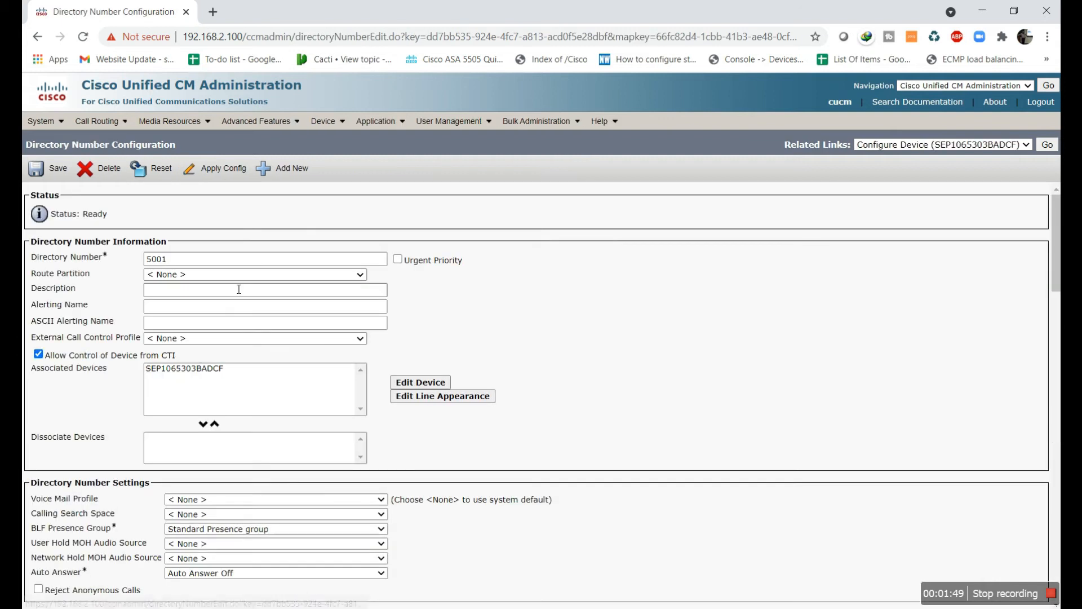
left_click(279, 276)
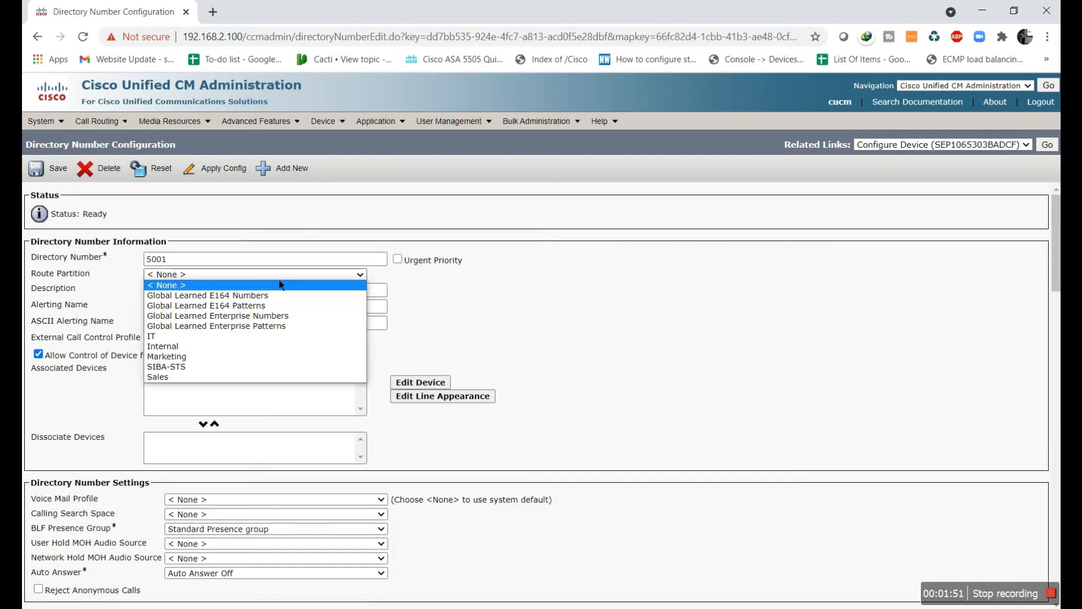
left_click(255, 335)
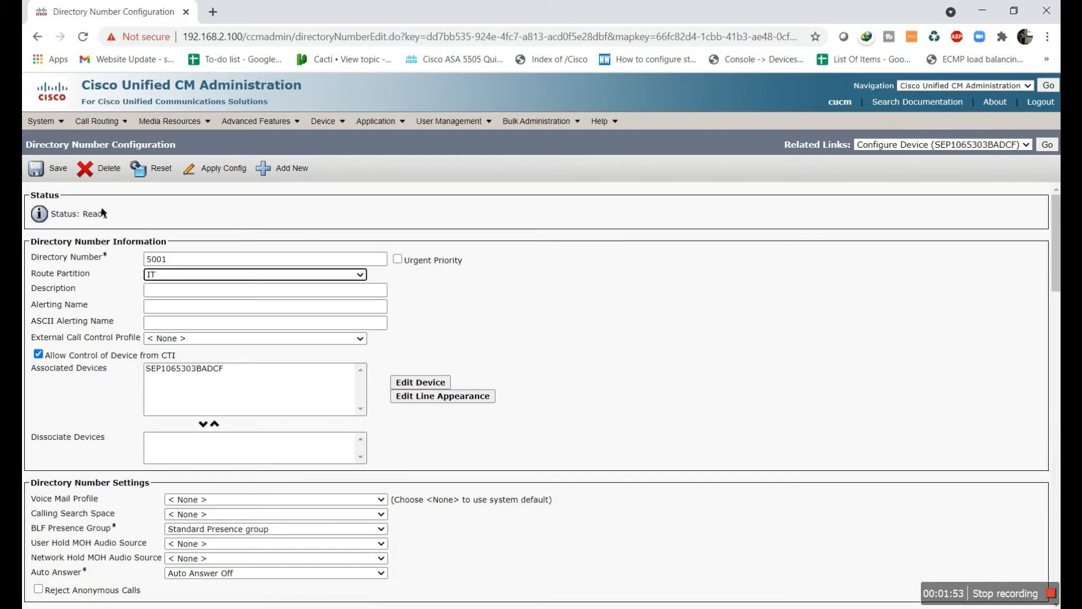
left_click(51, 169)
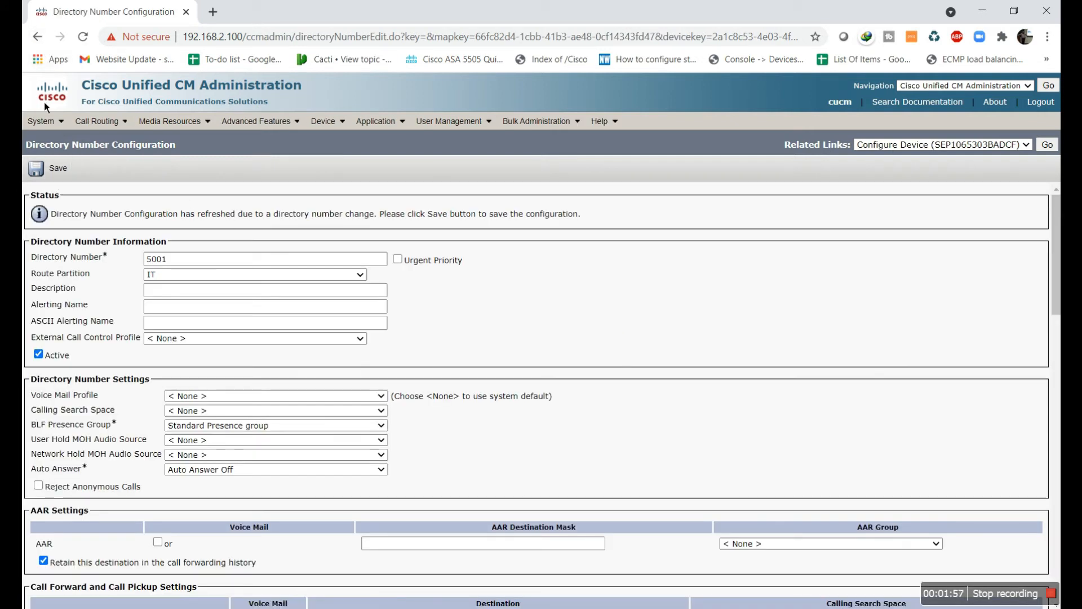
Go back to line 5001, reselect IT and save again
left_click(41, 40)
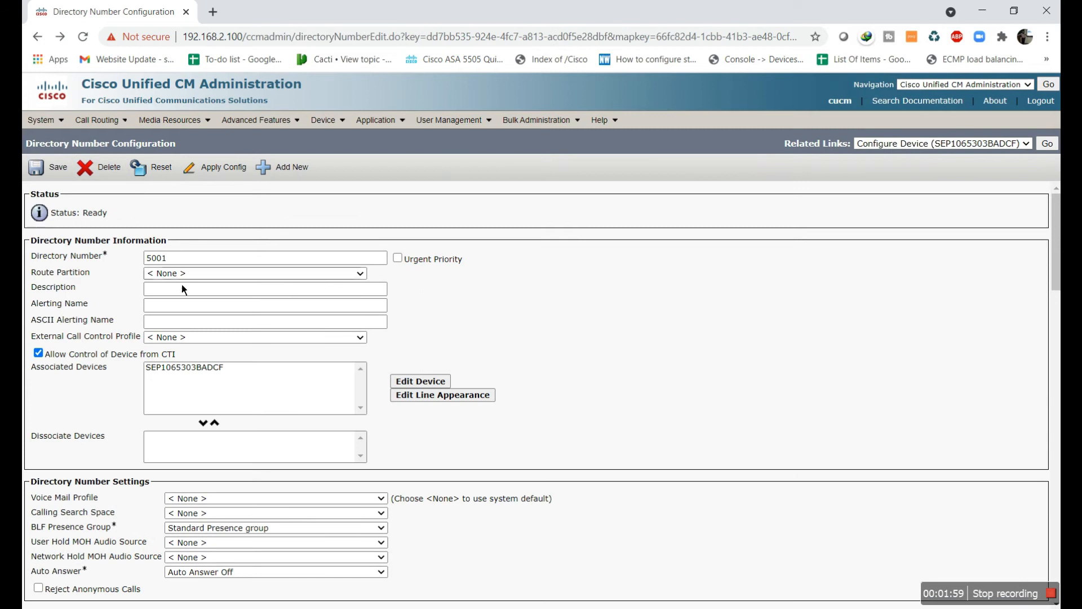
left_click(183, 274)
left_click(182, 336)
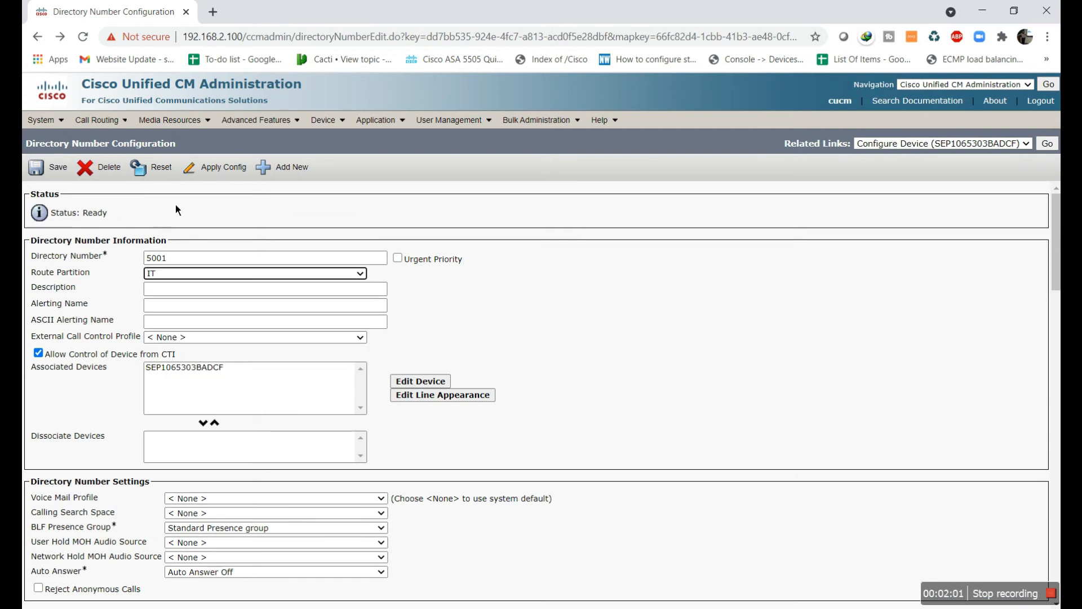
left_click(57, 167)
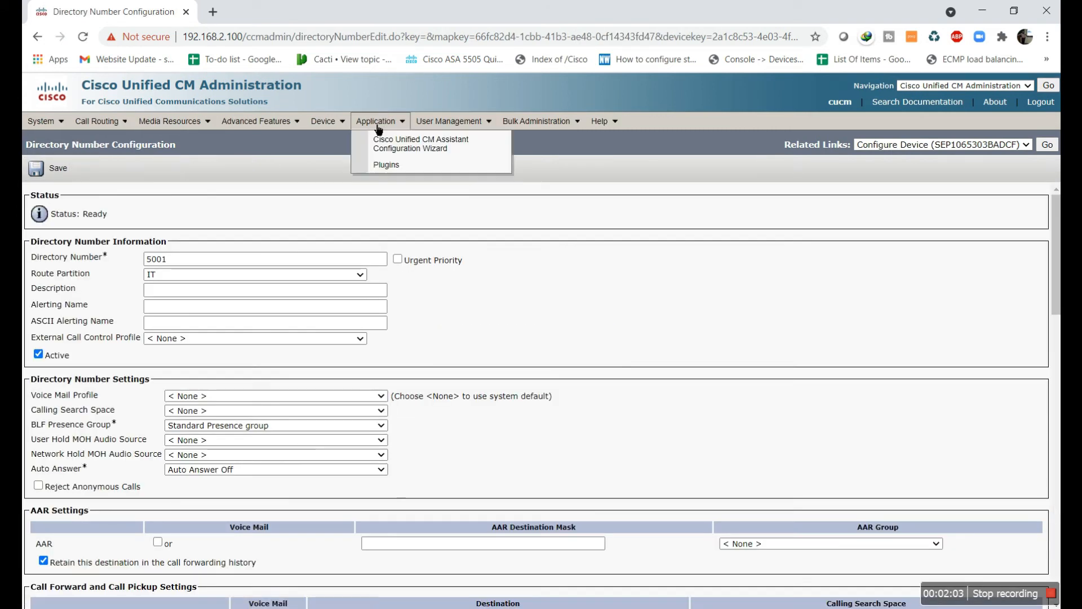
Reopen SEP1065303BADCF, save line 5001 in IT, and return to the phone list
mouse_move(339, 133)
left_click(339, 187)
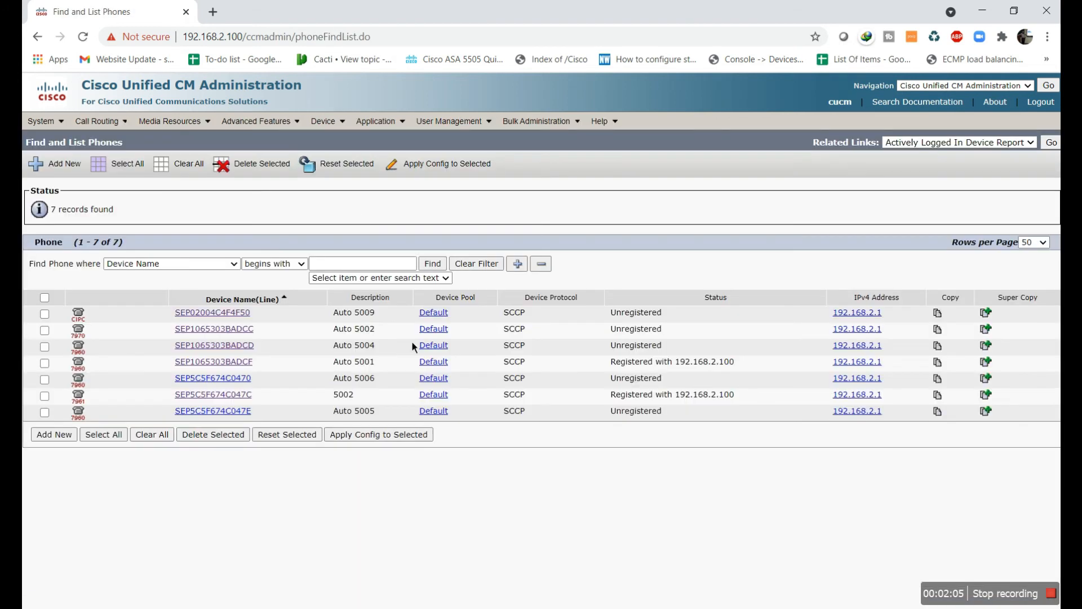
left_click(237, 361)
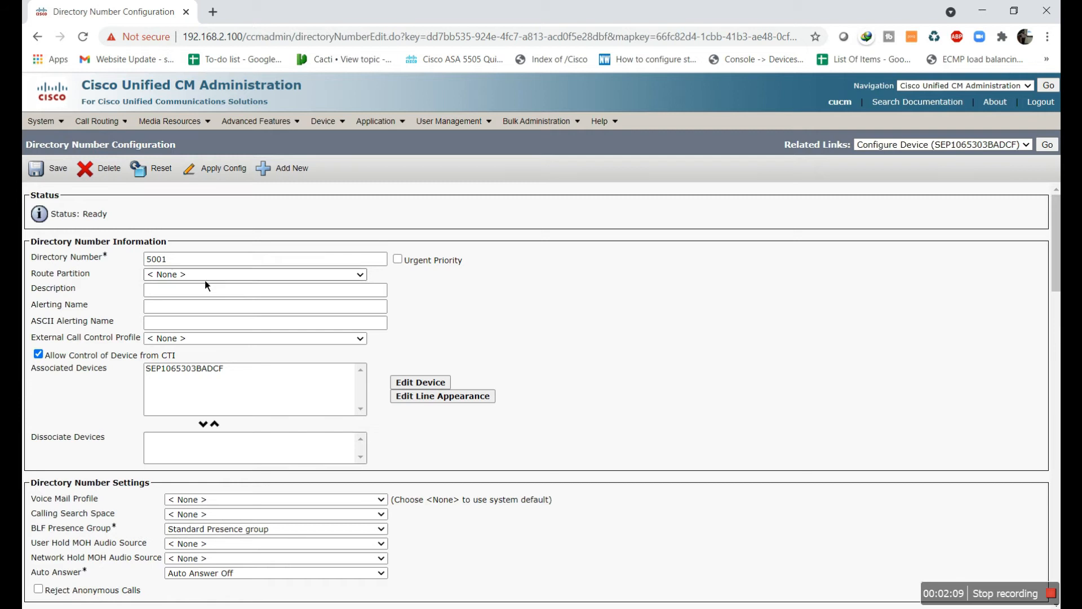
left_click(233, 274)
left_click(220, 336)
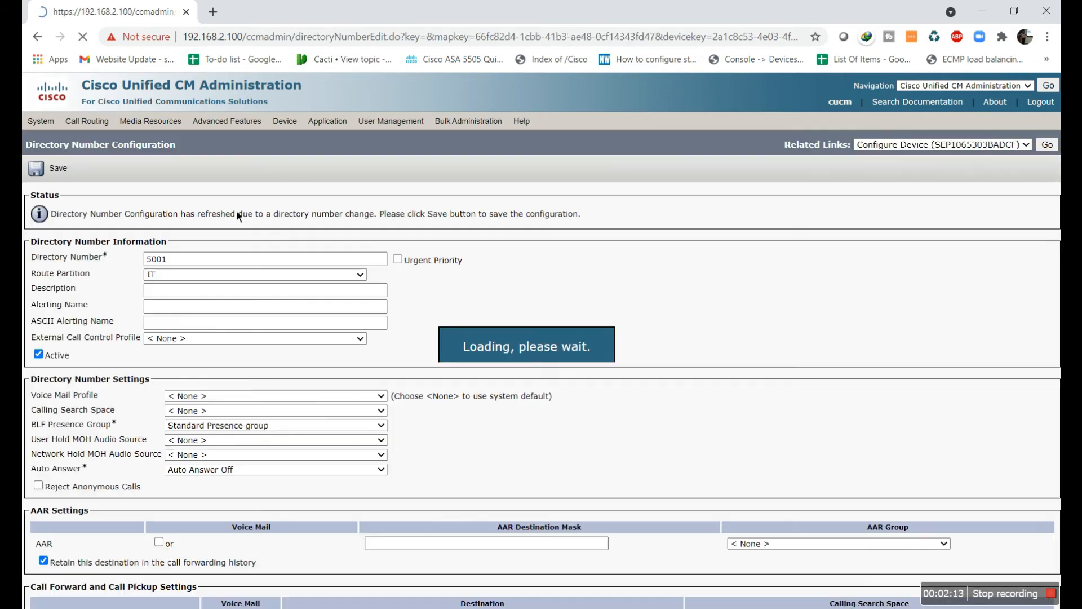
left_click(62, 169)
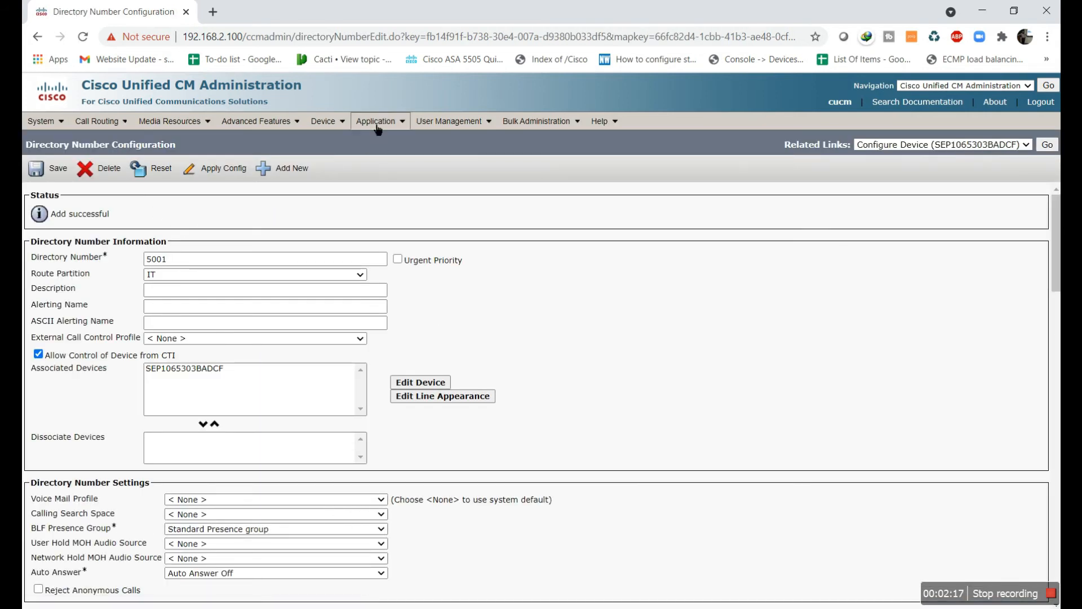
mouse_move(337, 127)
left_click(344, 188)
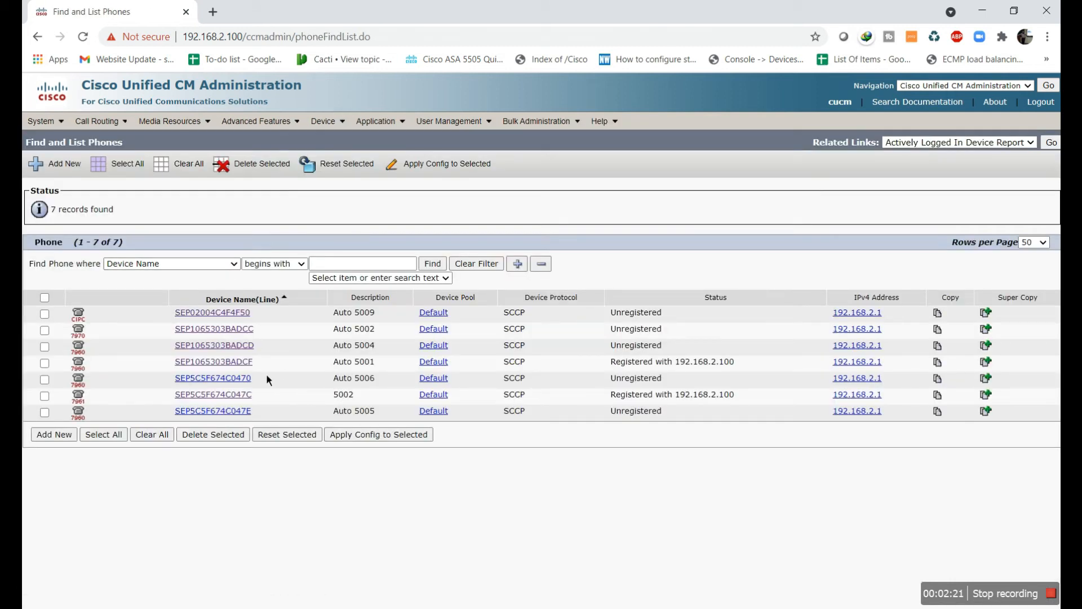
On phone SEP1065303BADCF, put line 5011 in the Sales partition and save
left_click(248, 362)
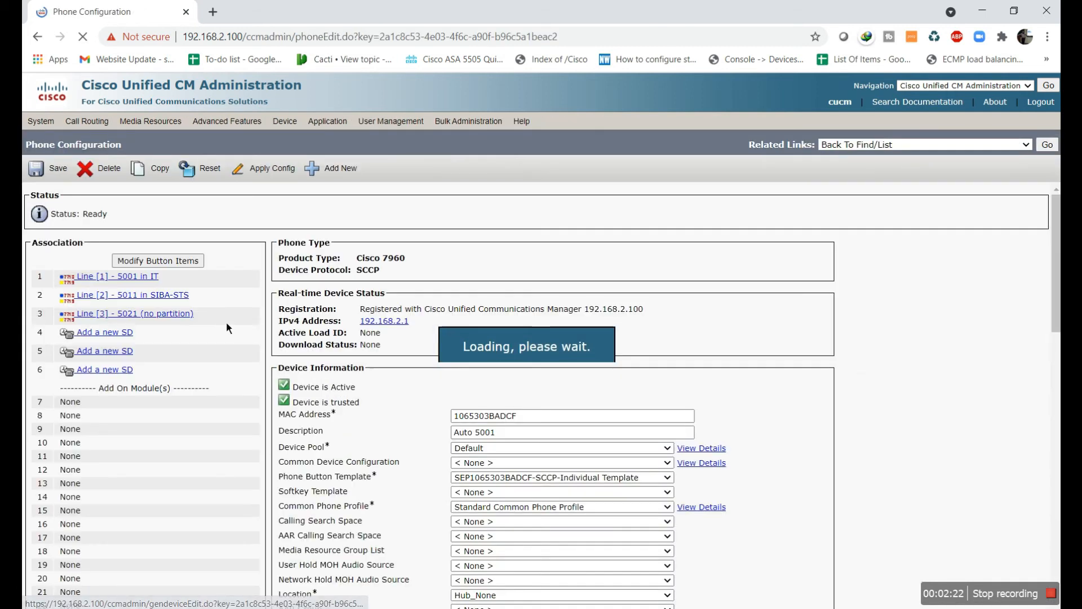
left_click(151, 295)
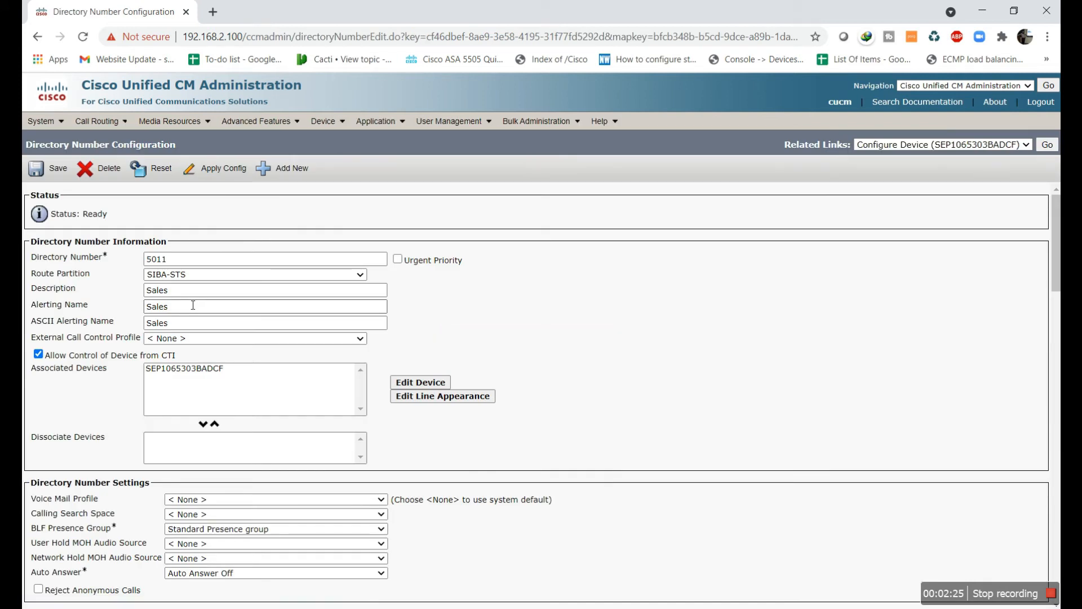
left_click(248, 276)
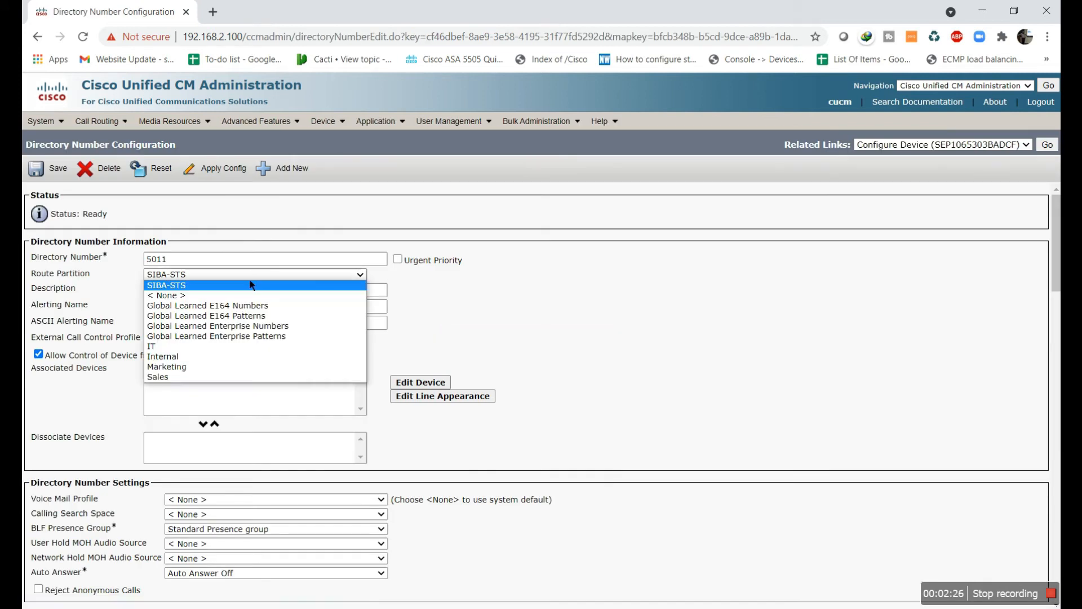
left_click(248, 376)
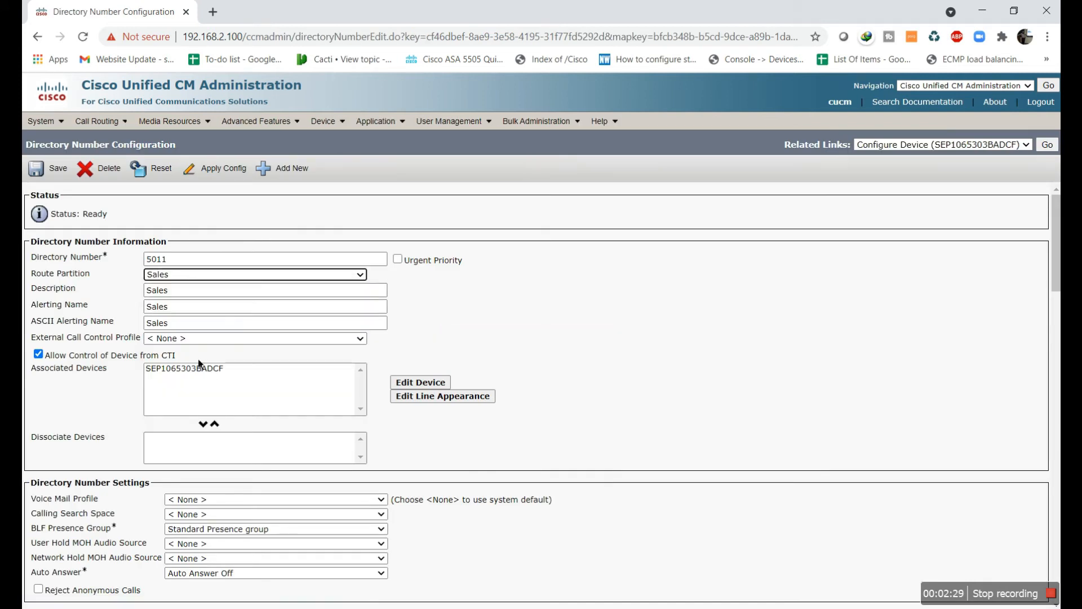
left_click(56, 179)
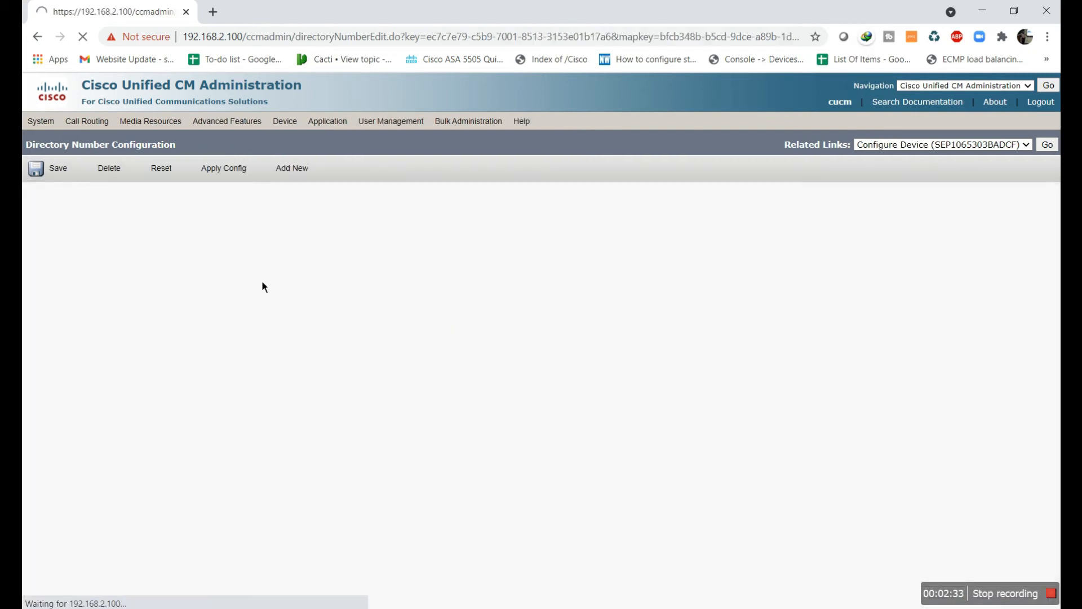
Put line 5021 in the Marketing partition, save, and return to the phone list
mouse_move(322, 129)
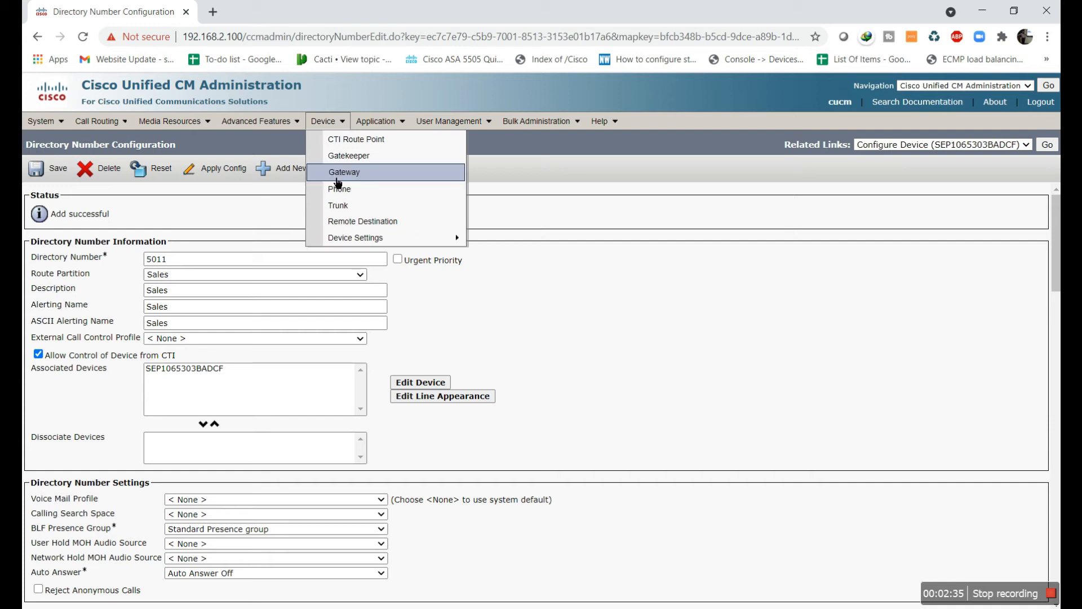
left_click(352, 192)
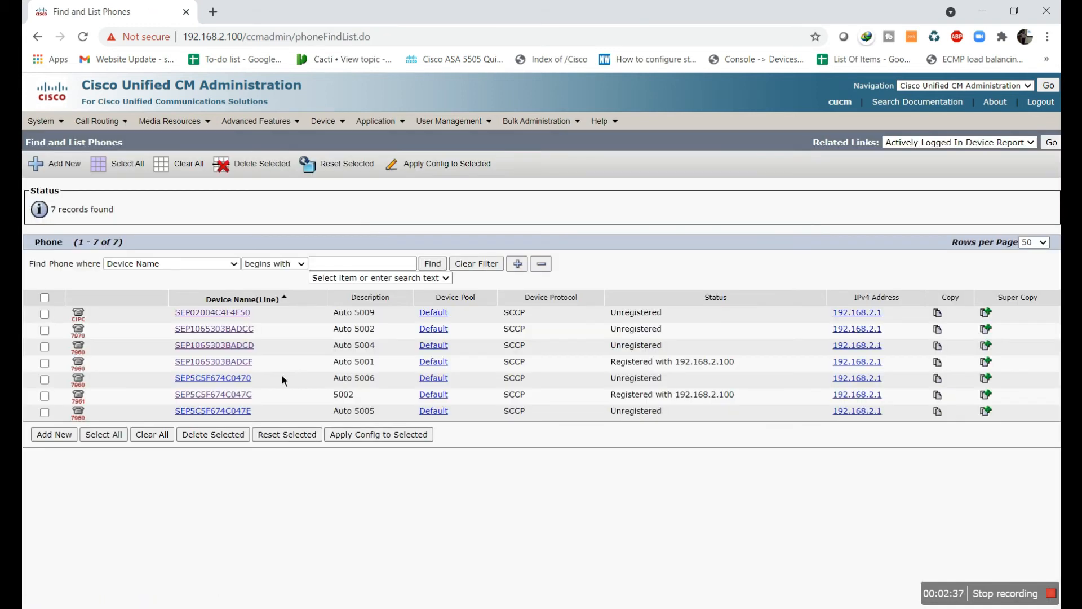
left_click(225, 363)
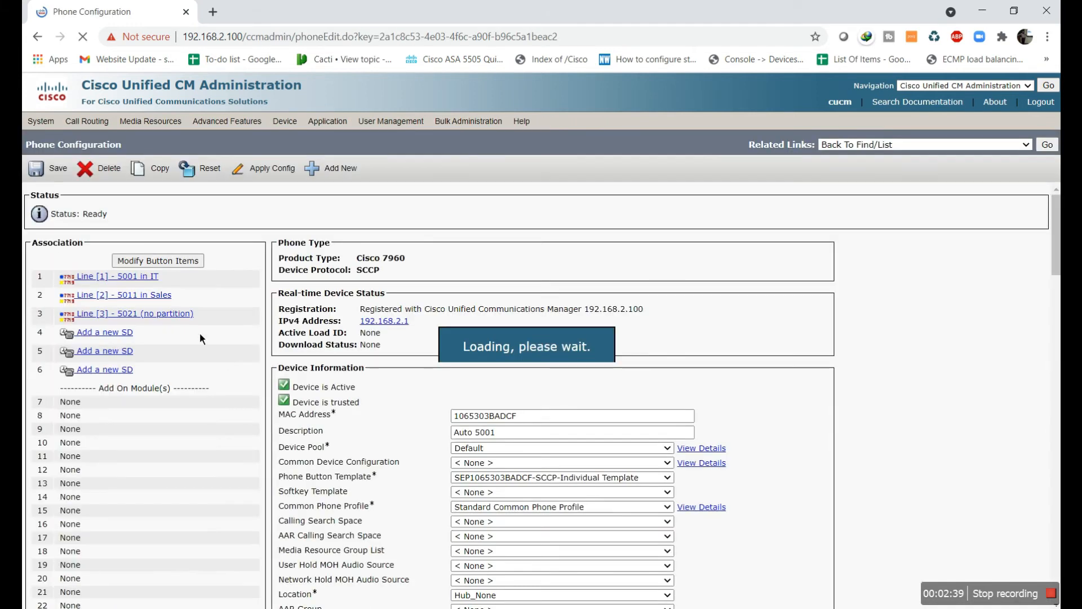
left_click(174, 319)
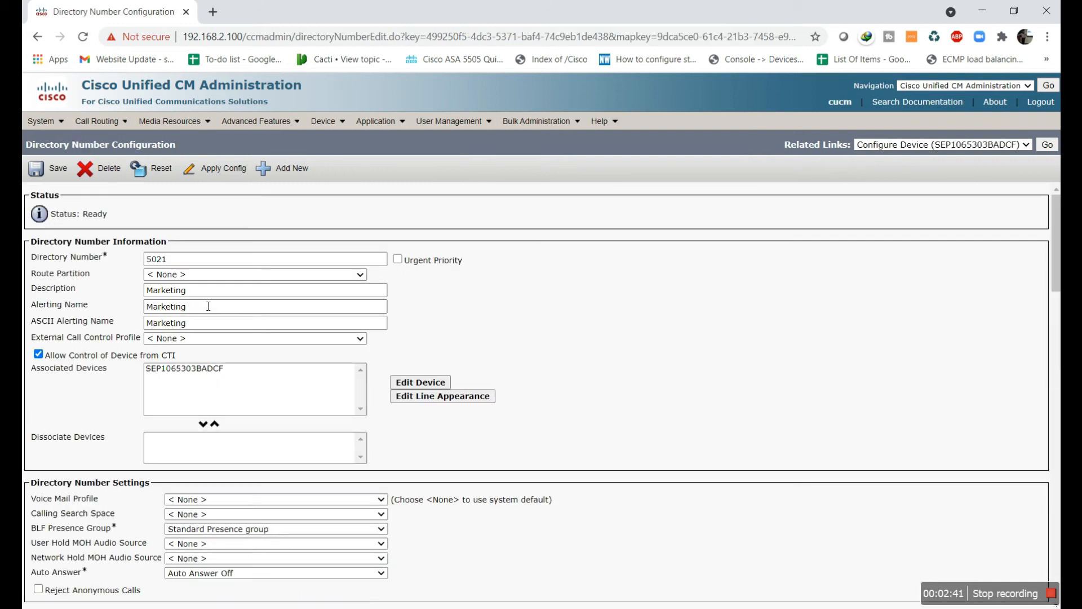
left_click(217, 275)
left_click(198, 356)
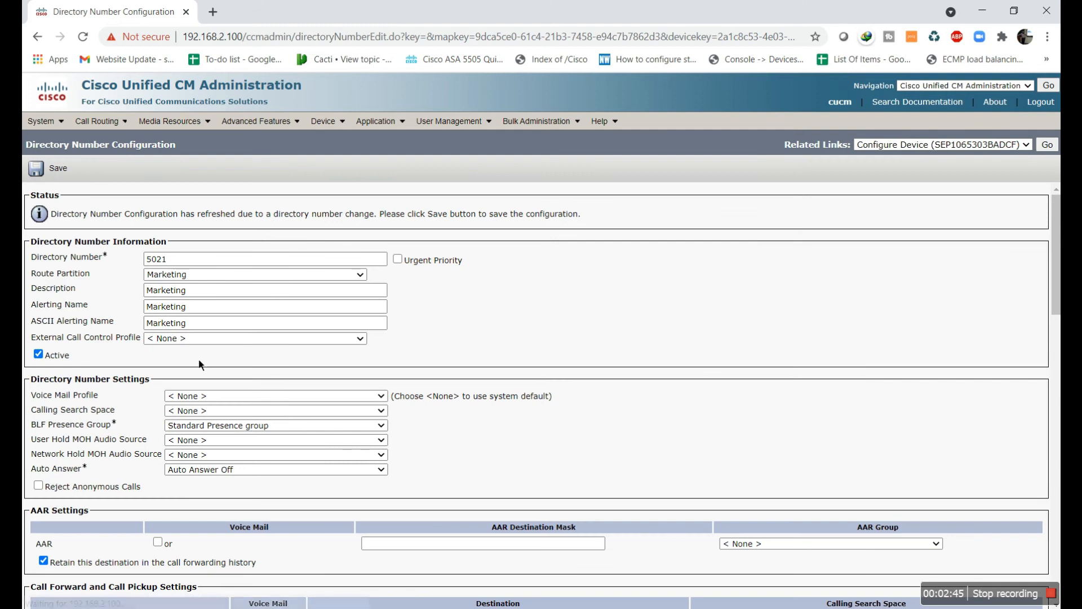
left_click(38, 168)
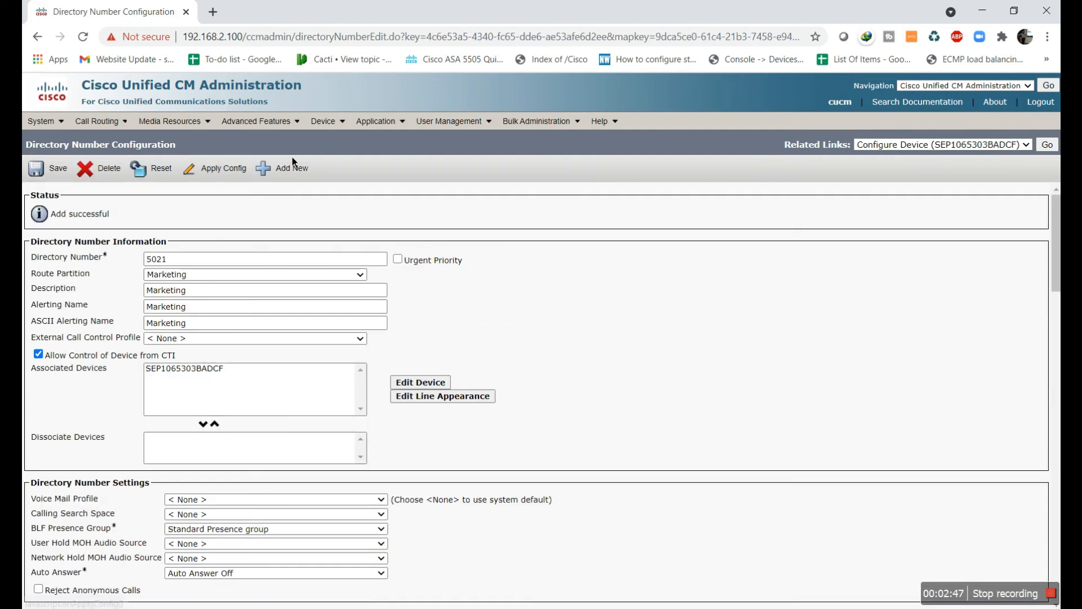
mouse_move(326, 135)
left_click(340, 189)
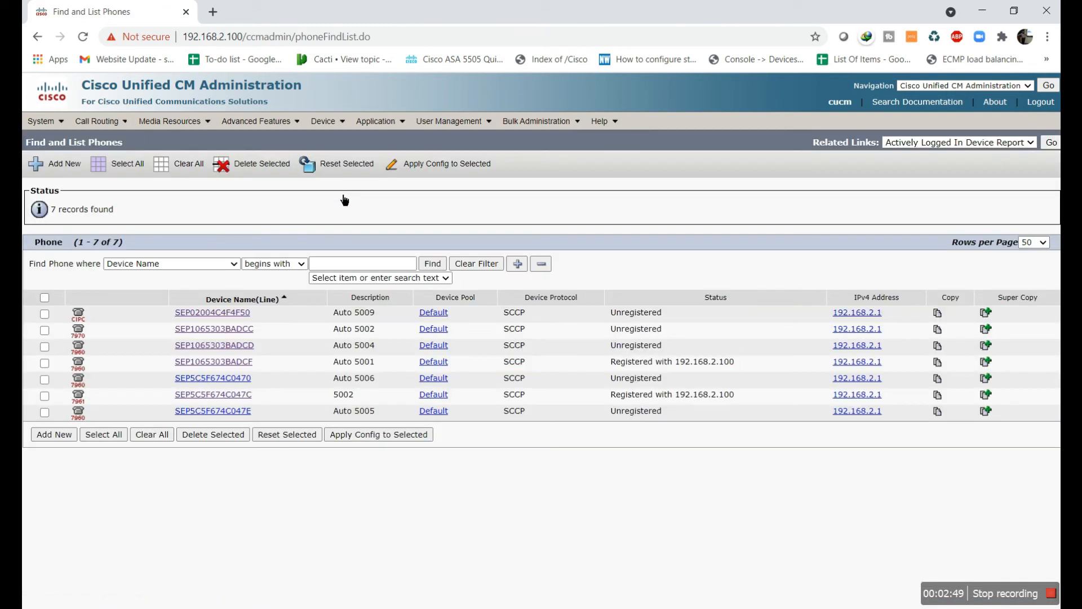
On phone SEP5C5F674C047C, set line 5003's Route Partition to IT
left_click(242, 394)
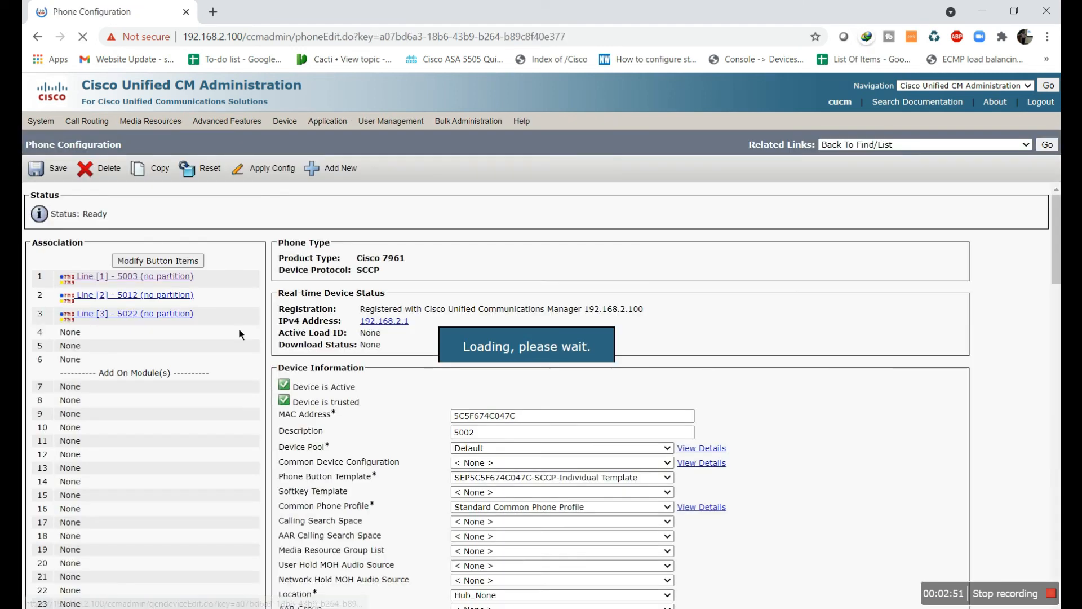
left_click(176, 278)
left_click(227, 275)
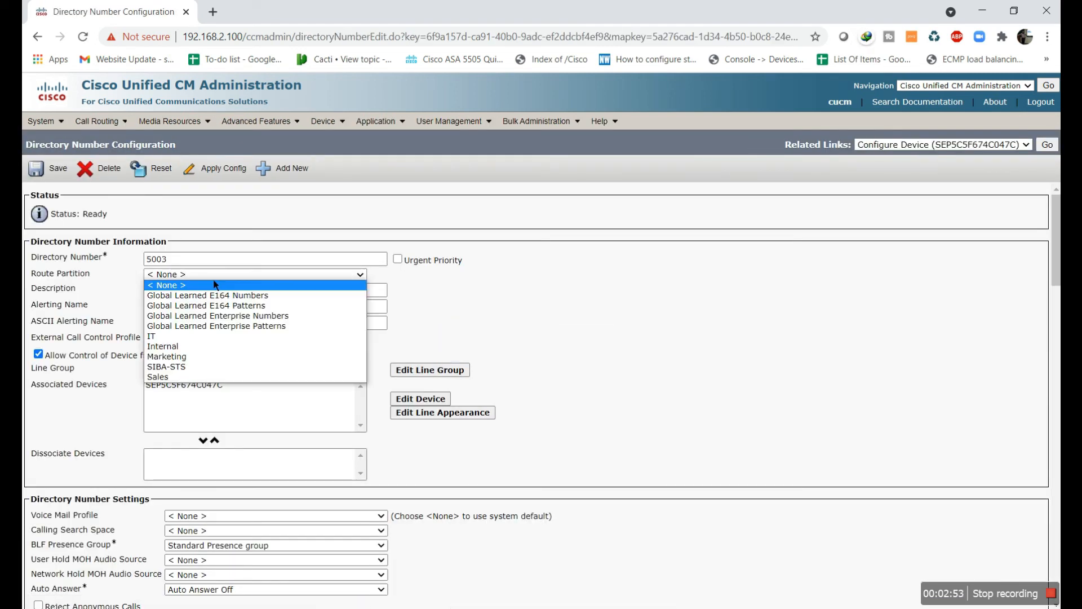
left_click(203, 338)
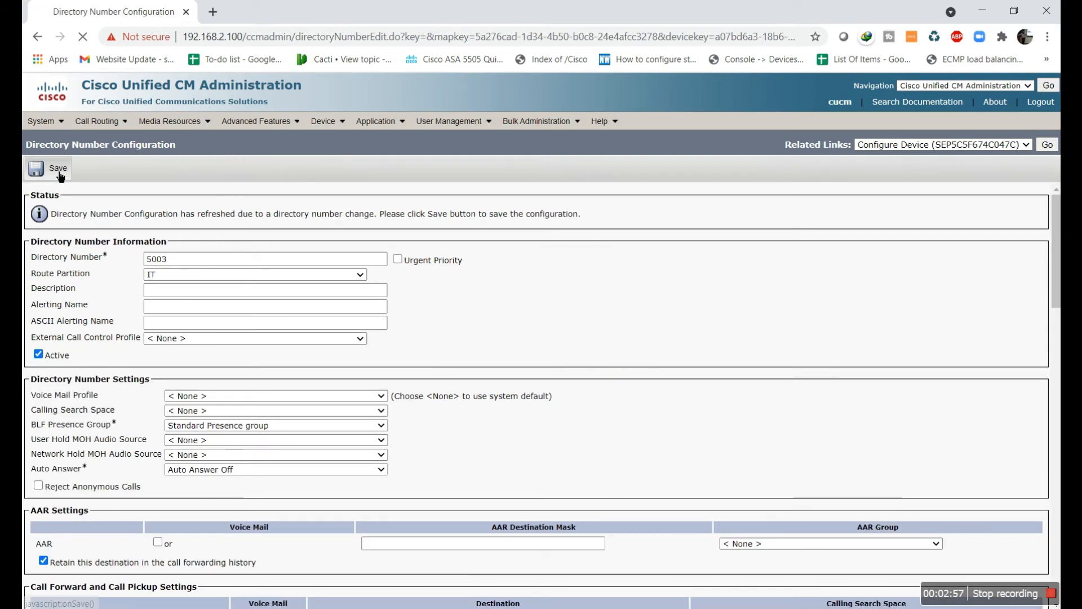
Reopen SEP5C5F674C047C and set line 5012's partition to Sales
mouse_move(327, 125)
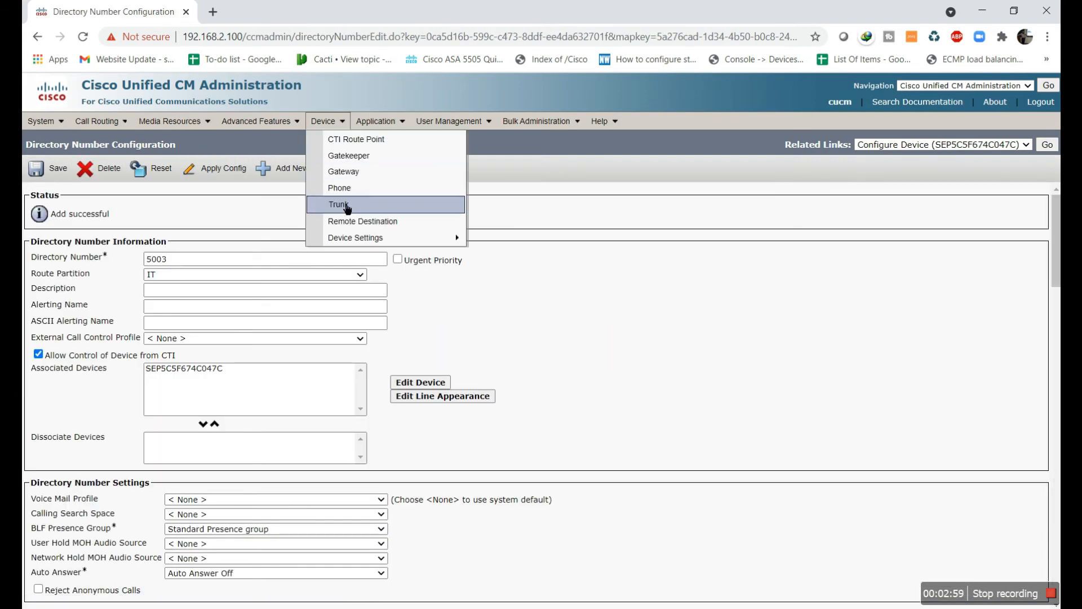
left_click(351, 195)
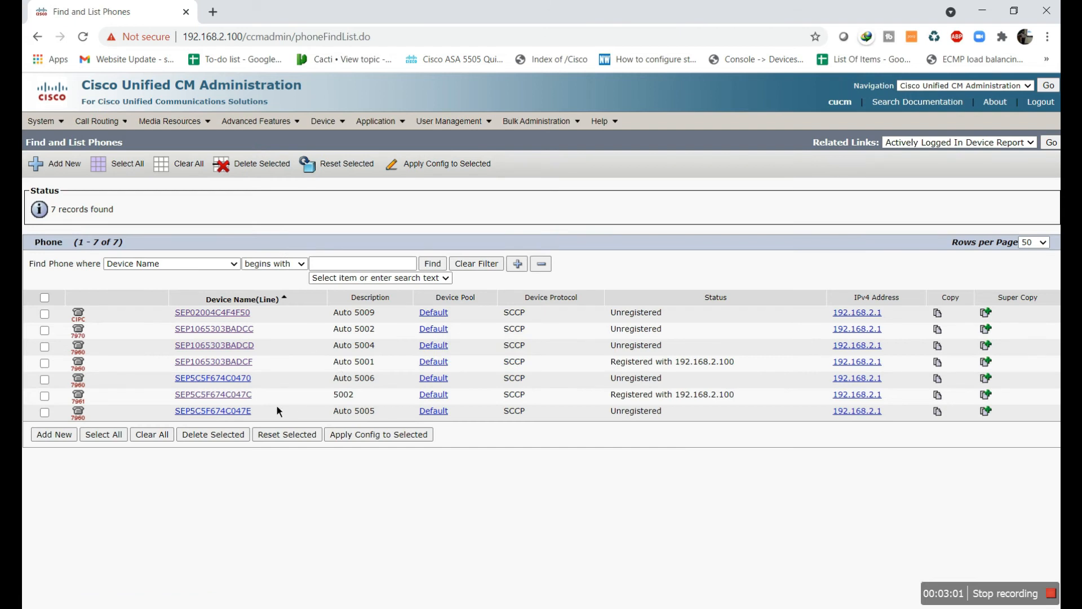
left_click(247, 402)
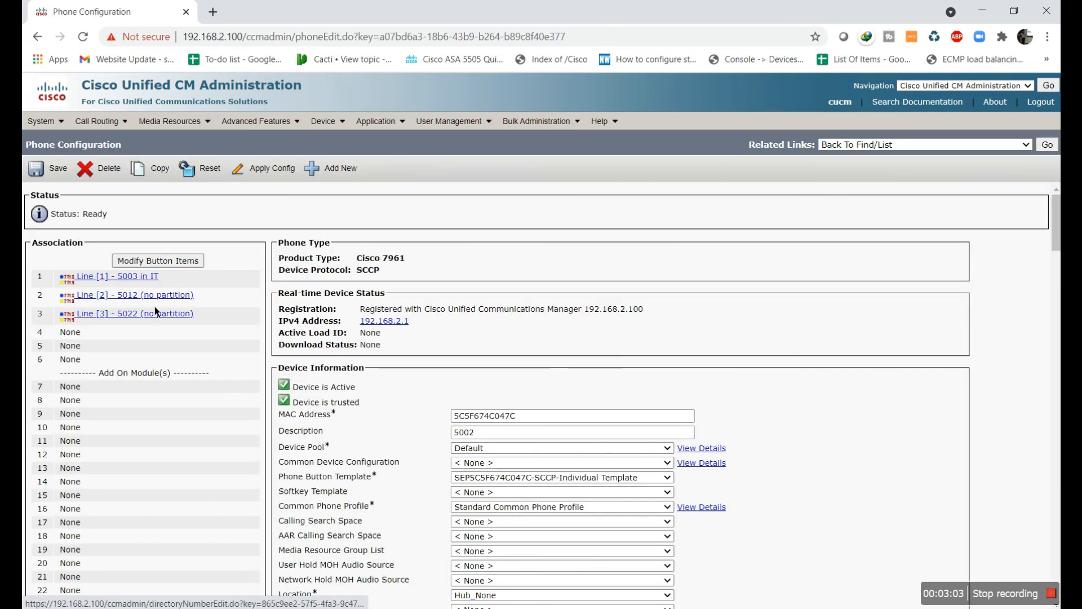
left_click(214, 275)
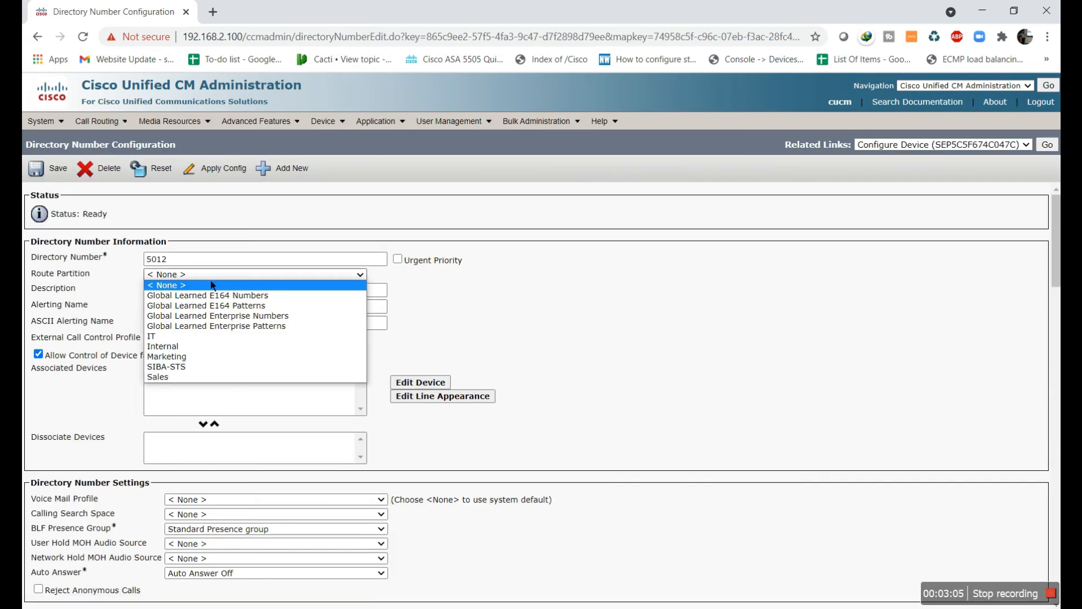
left_click(209, 378)
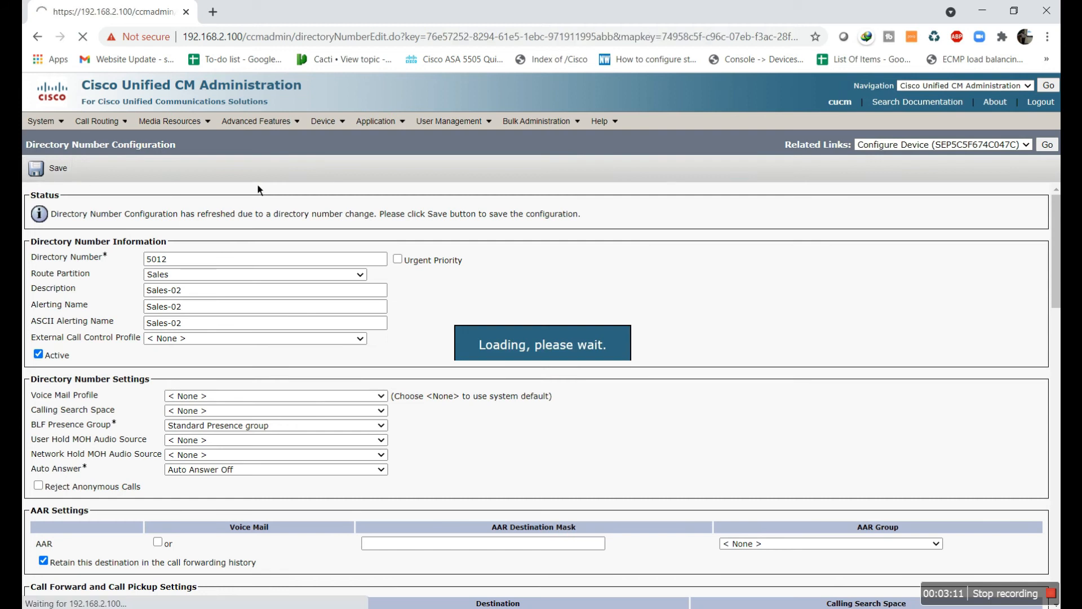
Set line 5022 to the Marketing partition, save, and apply the config to the phone
mouse_move(324, 121)
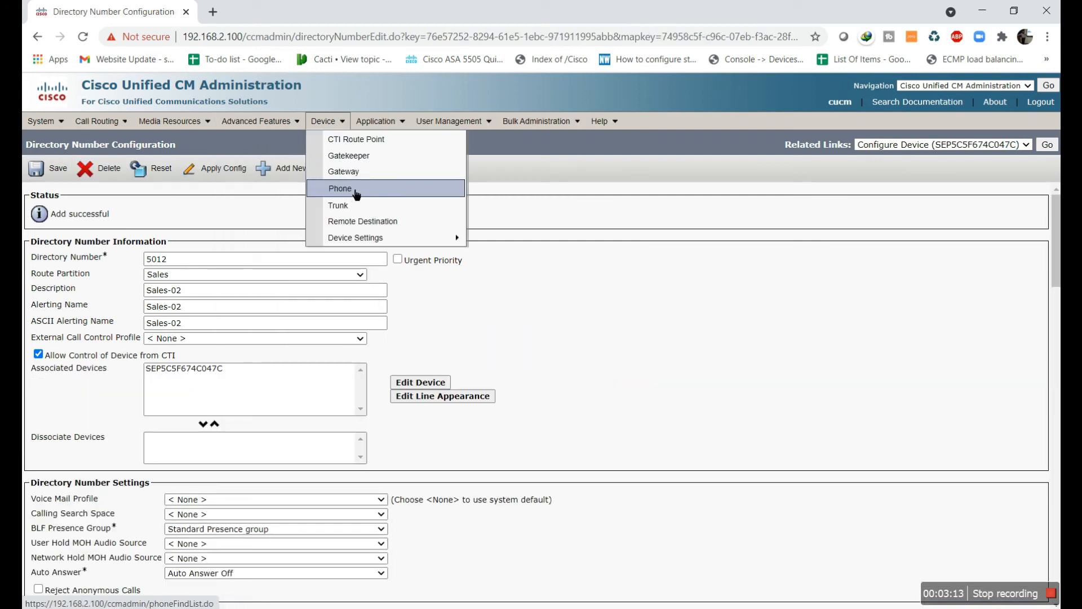
left_click(366, 191)
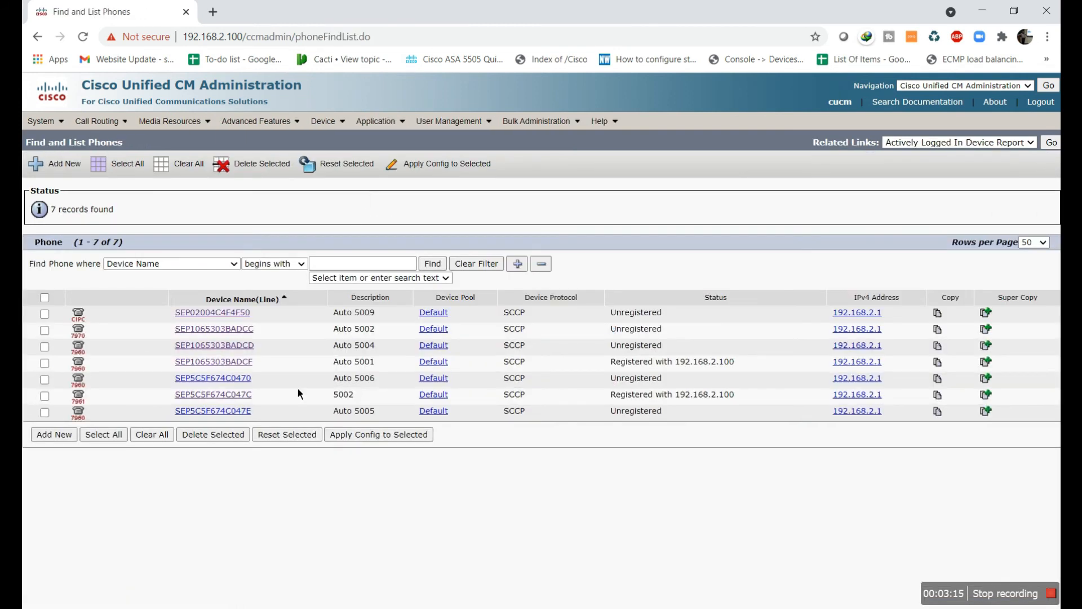
left_click(246, 396)
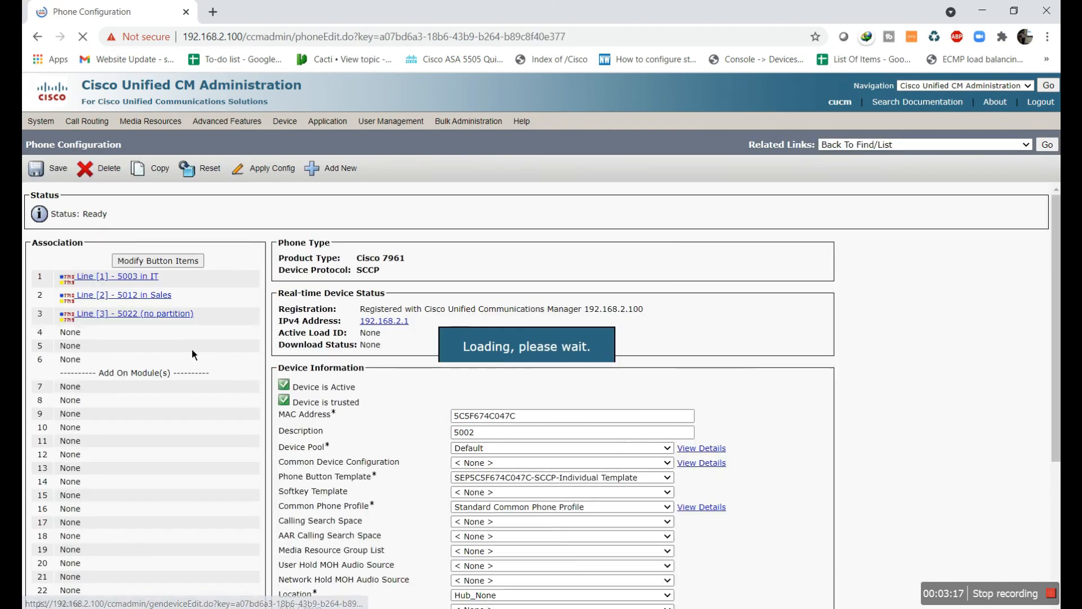
left_click(171, 319)
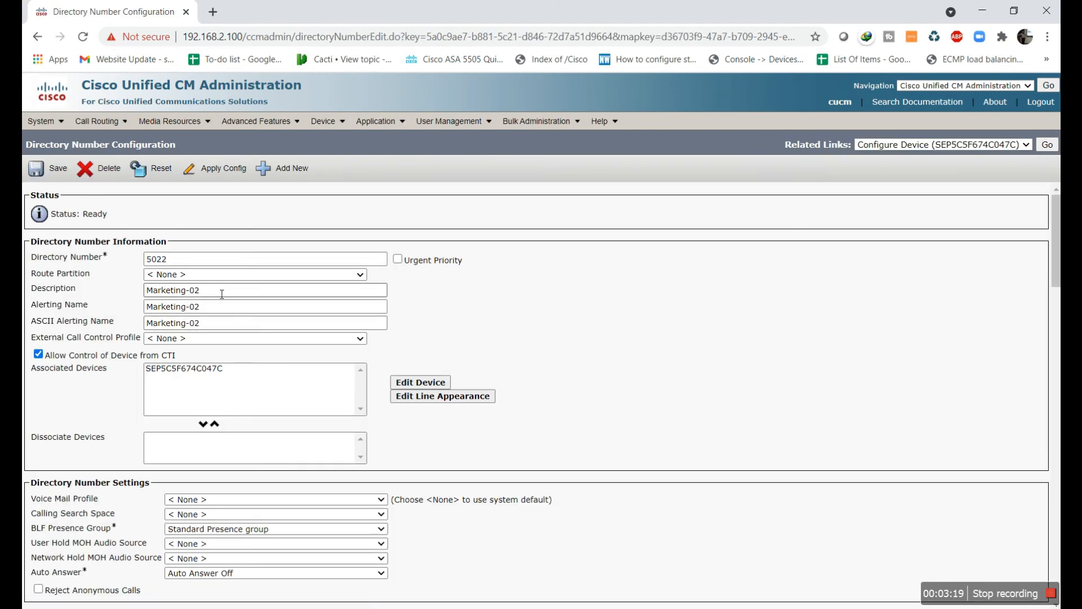
left_click(226, 276)
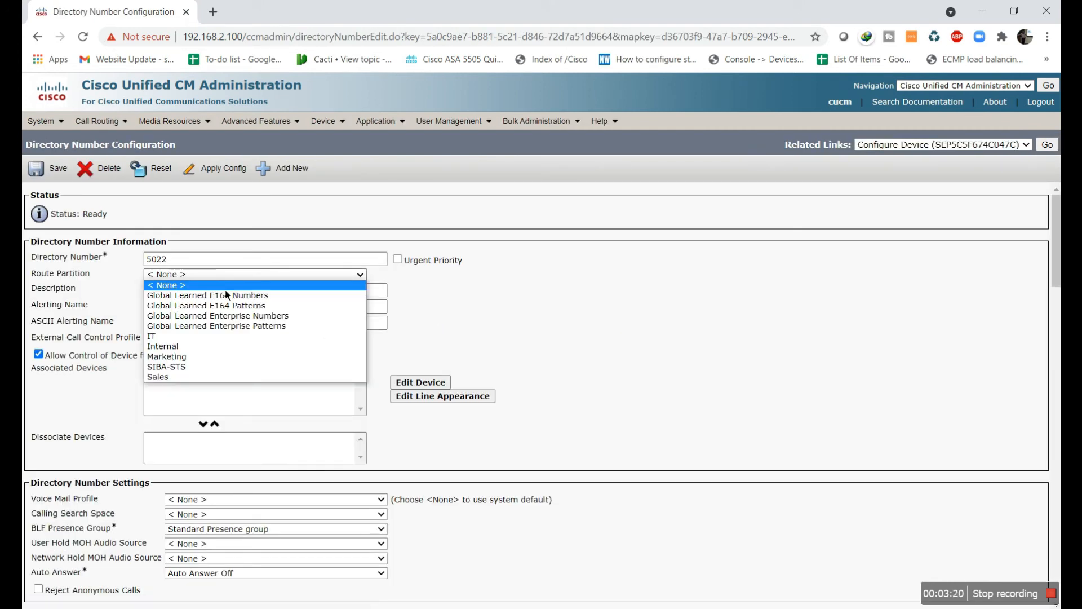
left_click(225, 364)
left_click(223, 196)
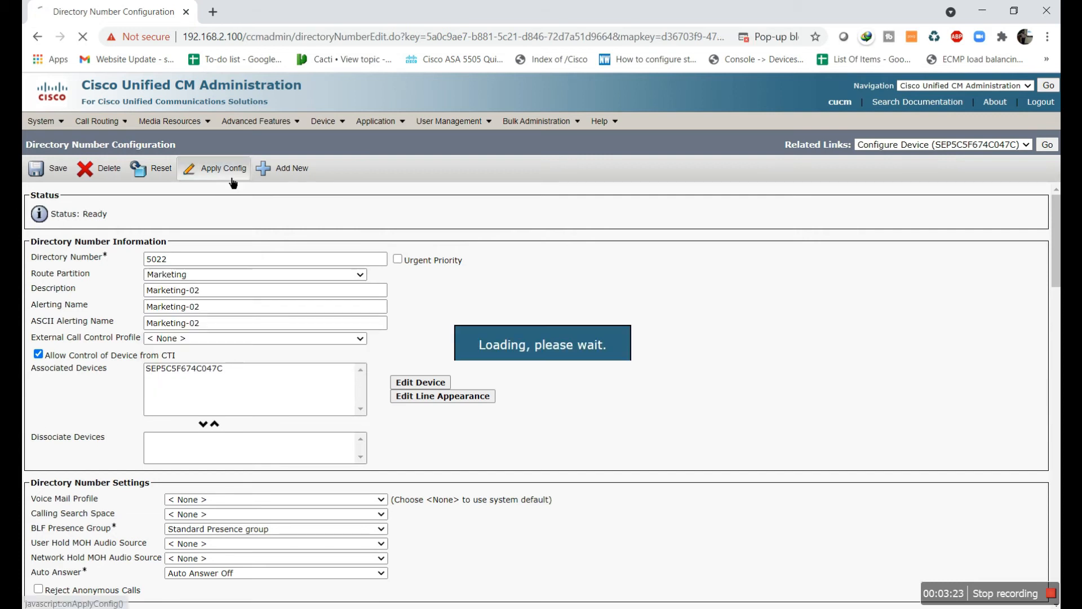
left_click(66, 177)
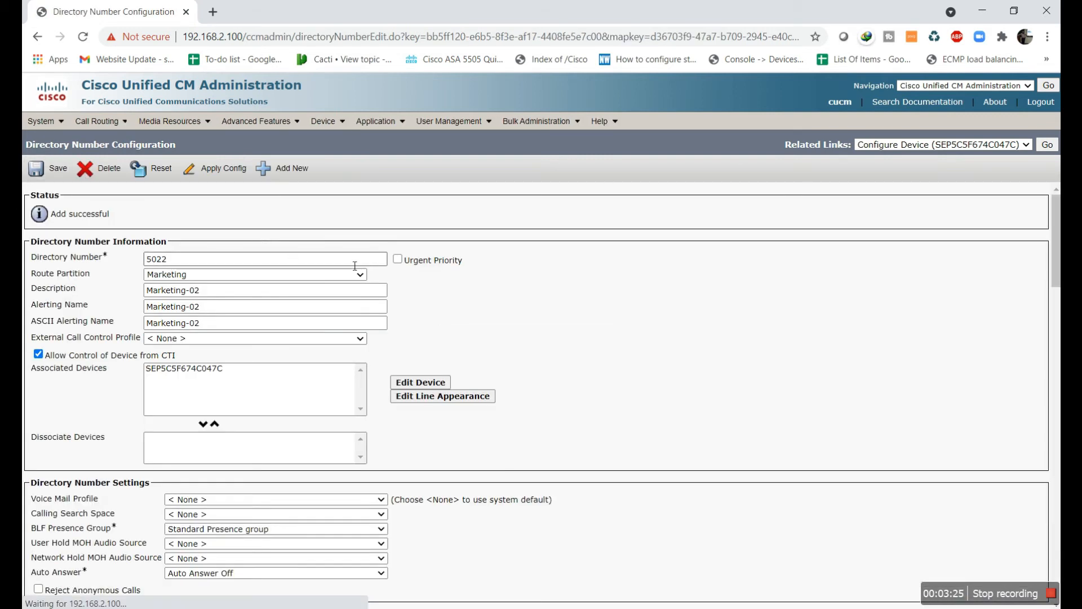
Check that both softphones re-registered; the second lists lines 5001, 5011 and 5021
key("alt+Tab")
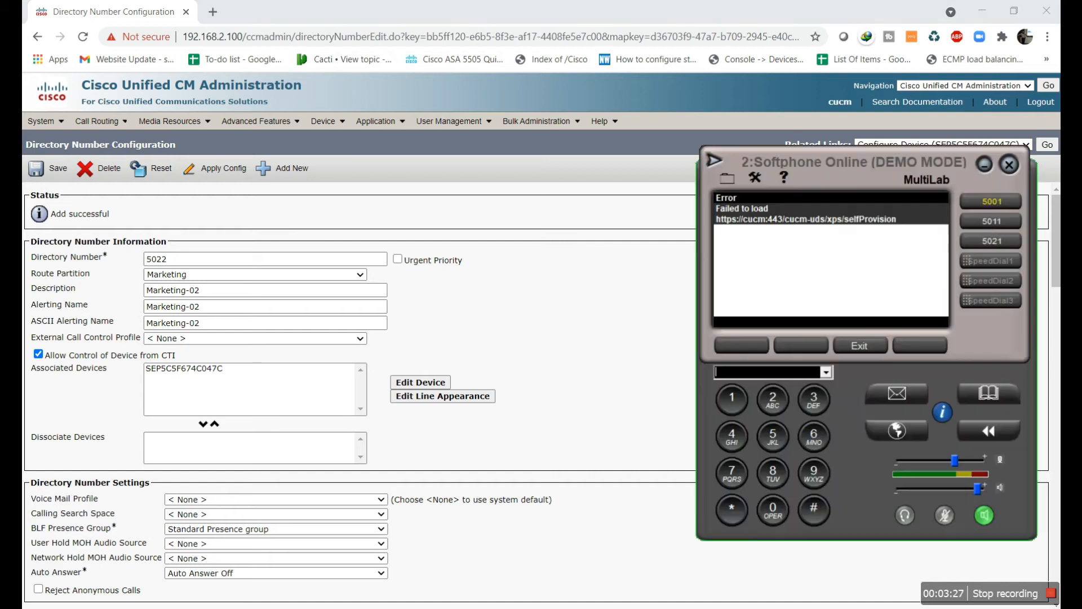
key("alt+Tab")
key("alt+Tab")
key("alt+Tab")
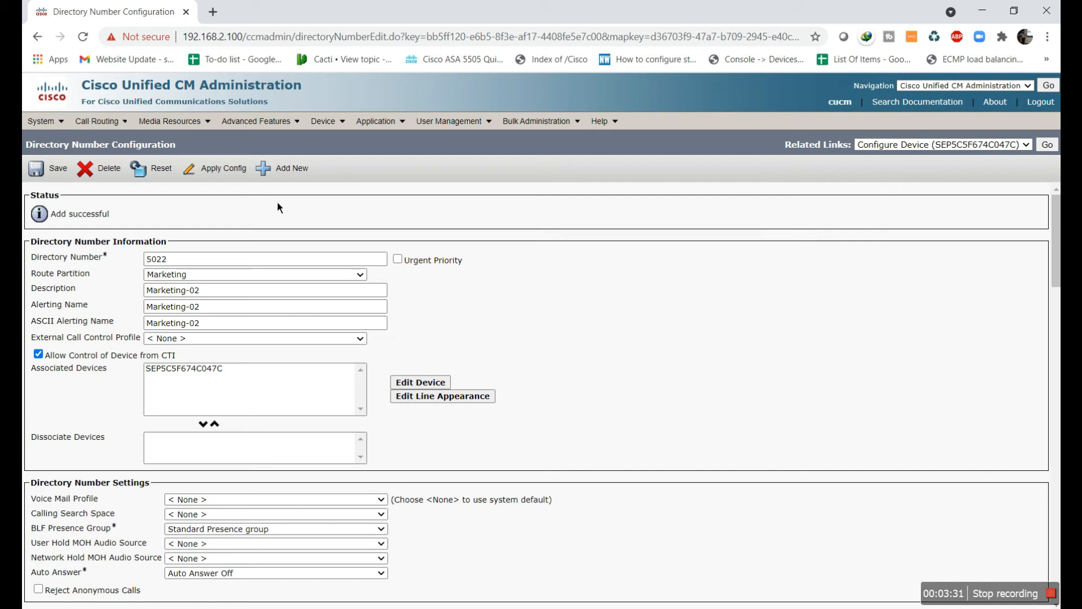
key("alt+Tab")
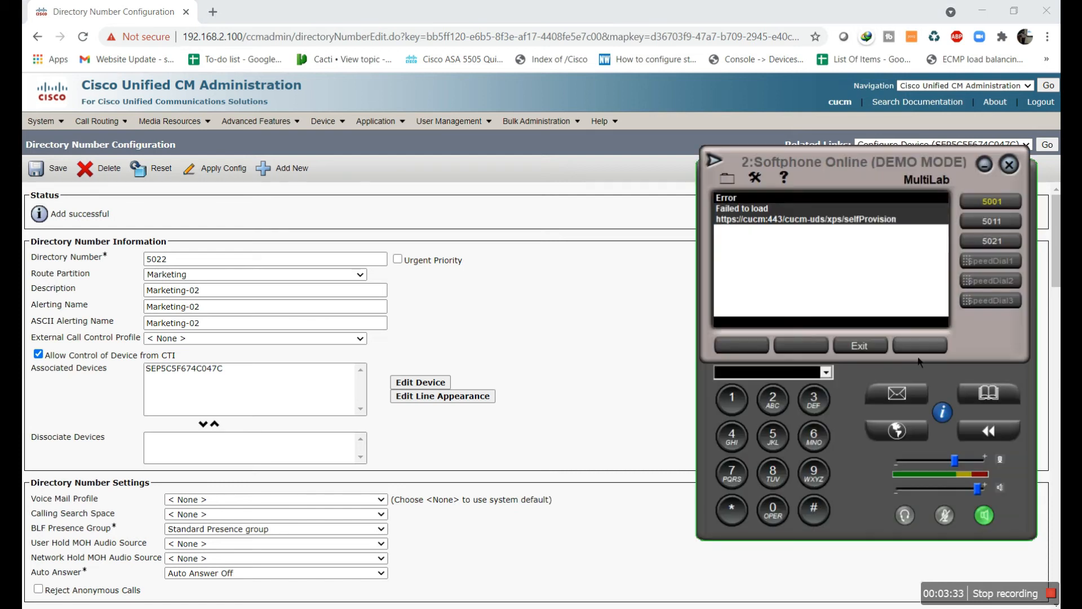
key("alt+Tab")
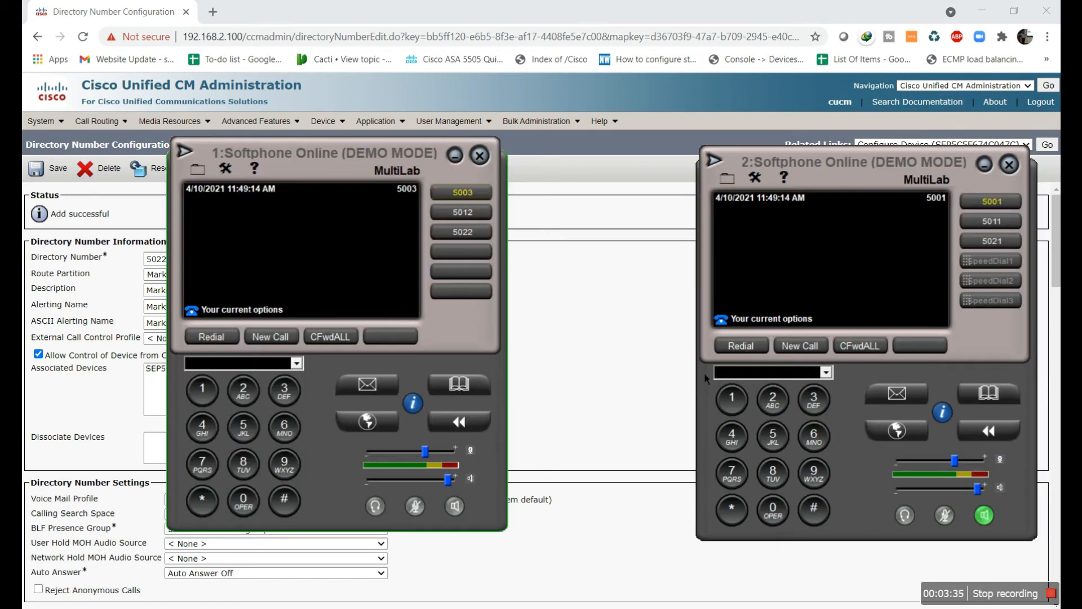
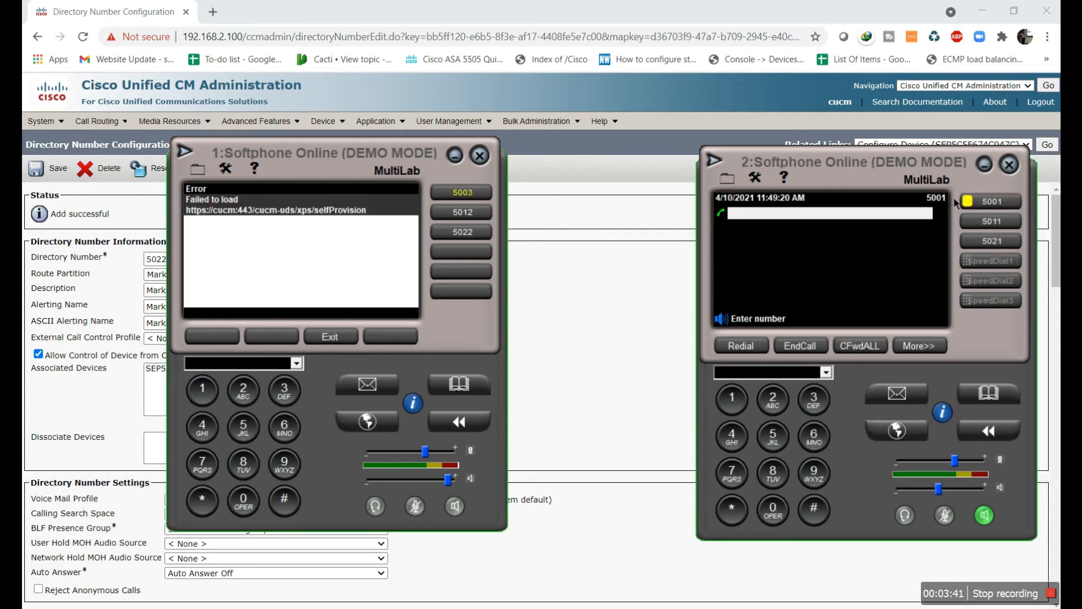
From phone 5001 on softphone 2, call extension 5003 and let the call end
left_click(773, 436)
left_click(773, 510)
left_click(773, 510)
left_click(824, 412)
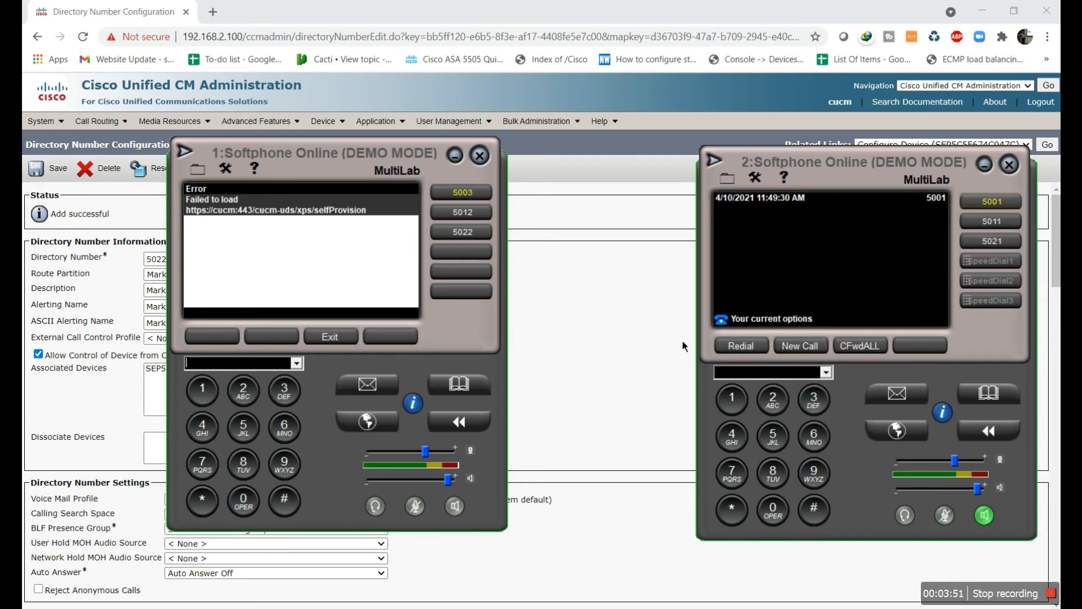
left_click(608, 337)
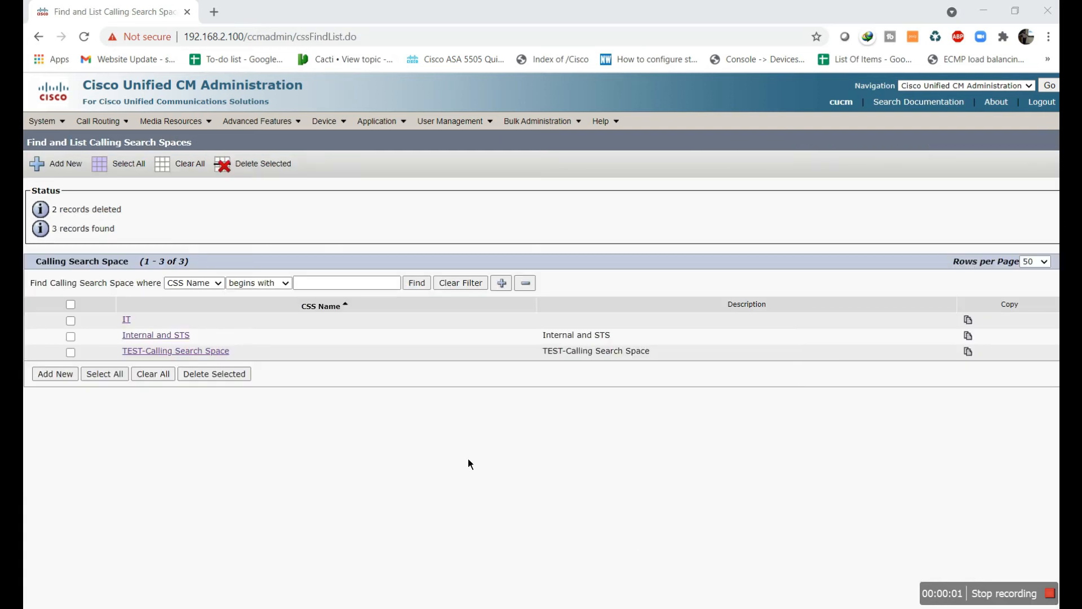
Add a calling search space named 'Sales', move the Sales partition into Selected Partitions, and save
left_click(99, 121)
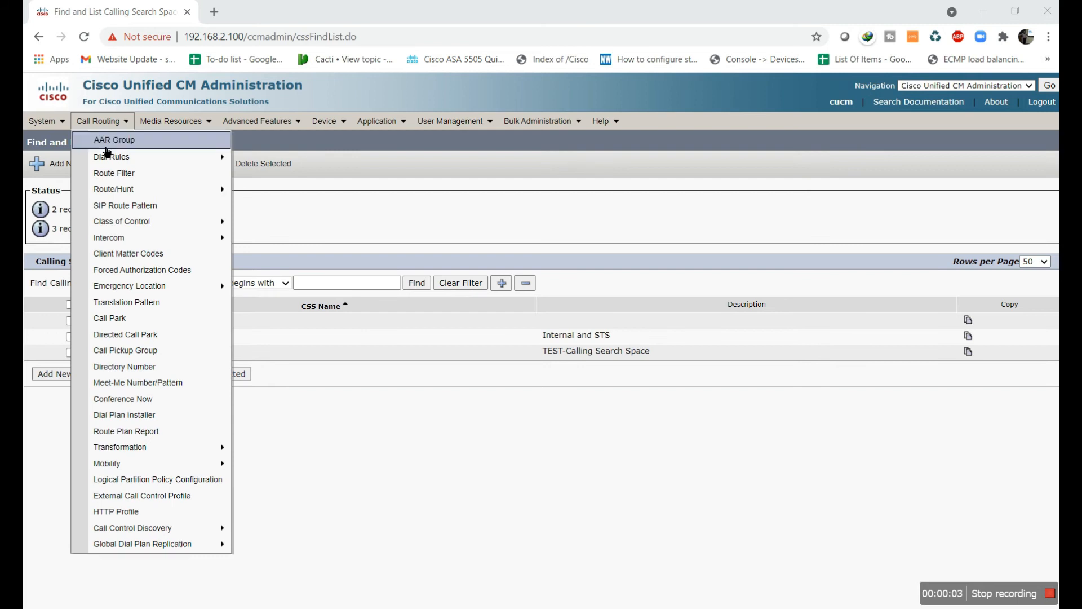
mouse_move(167, 228)
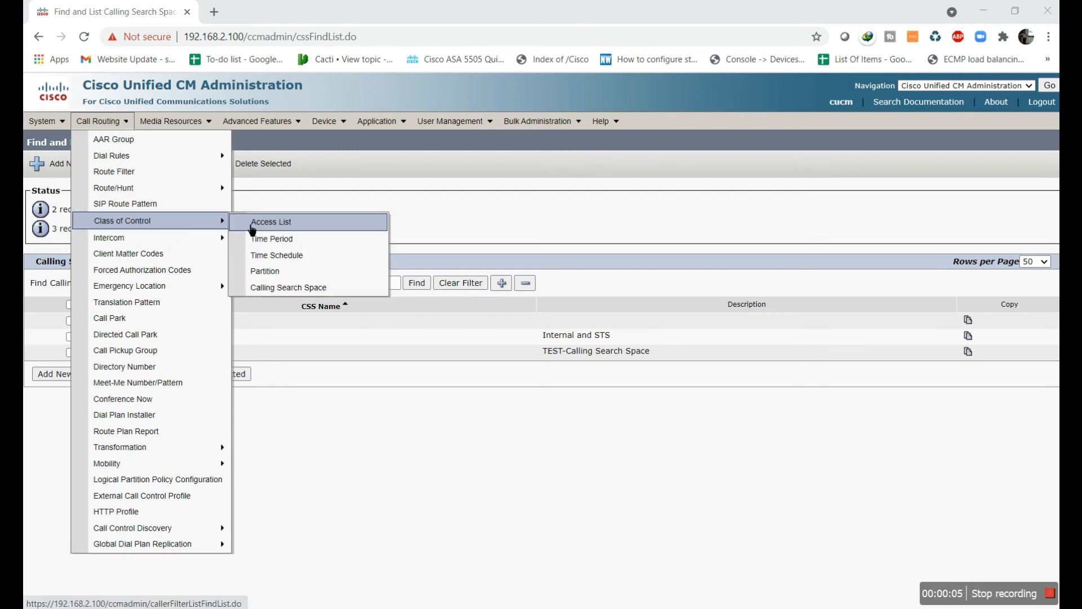
left_click(321, 299)
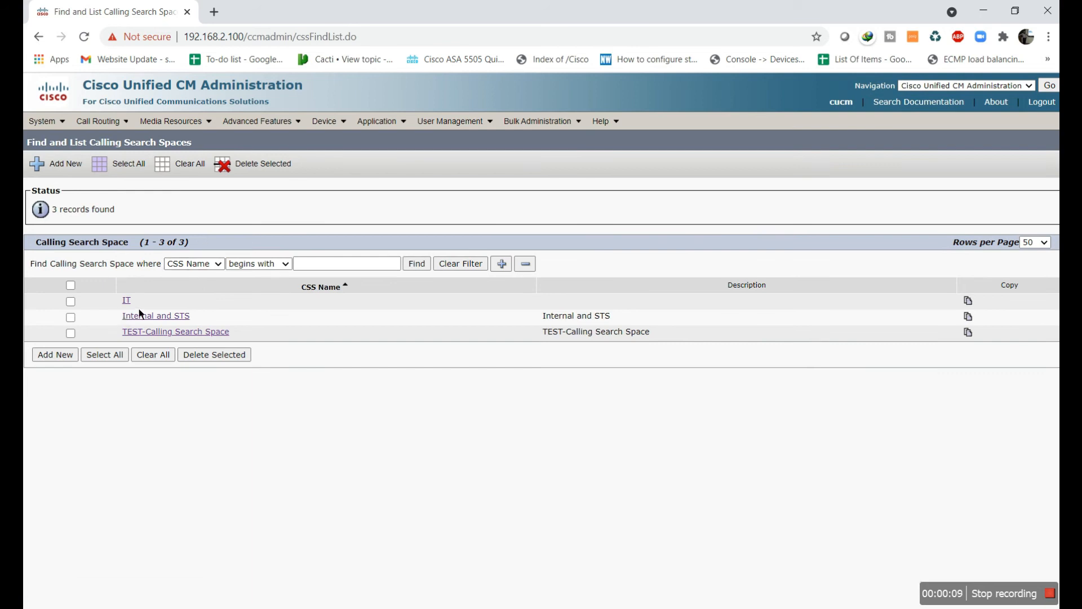
left_click(77, 177)
left_click(169, 261)
type("Sales")
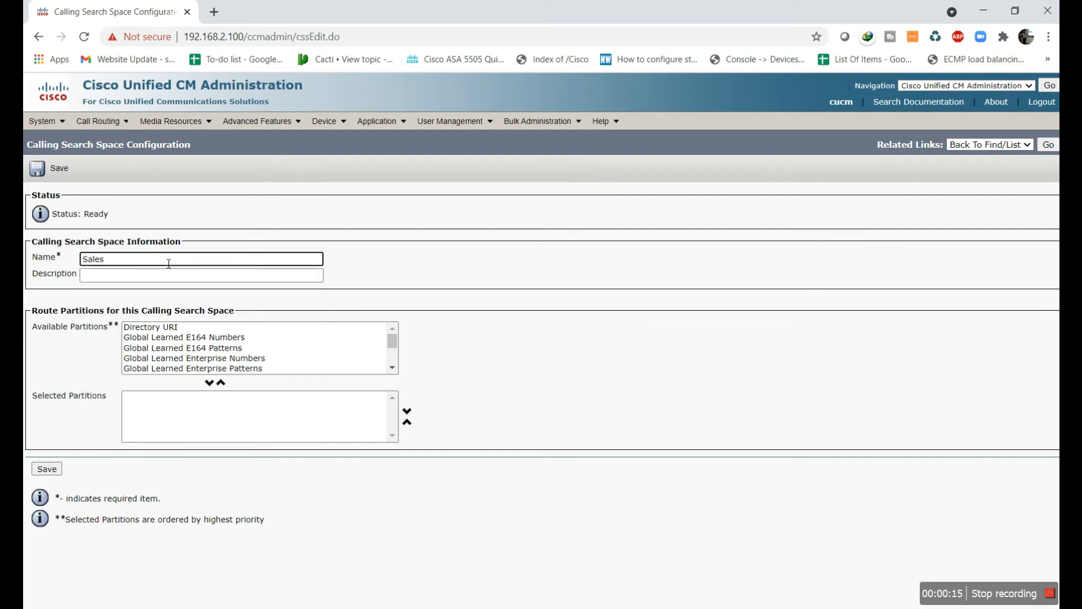
left_click_drag(393, 344, 393, 373)
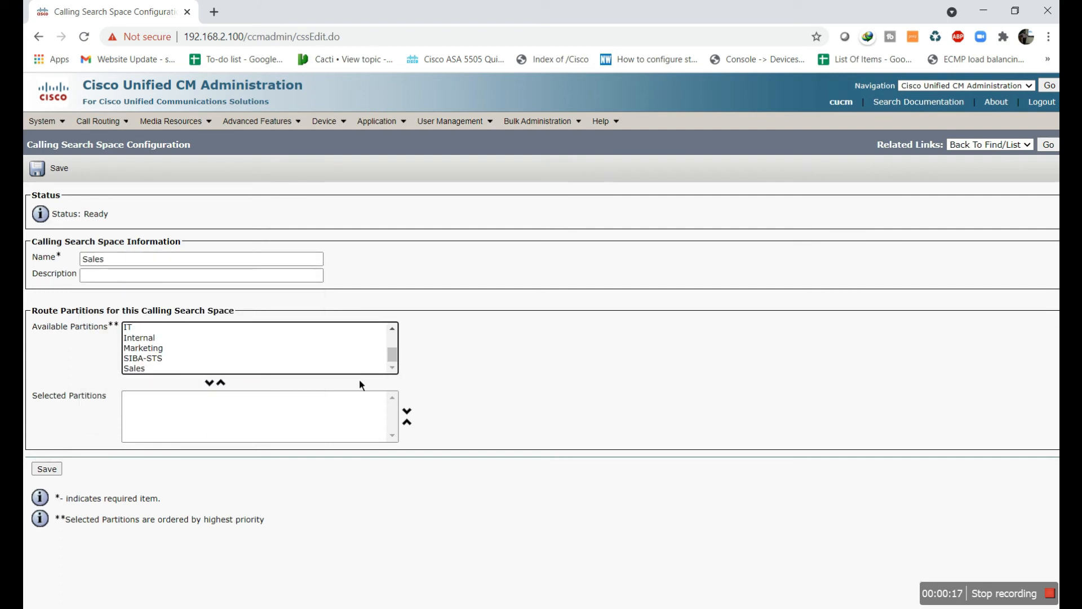
left_click(137, 371)
left_click(210, 384)
left_click(56, 470)
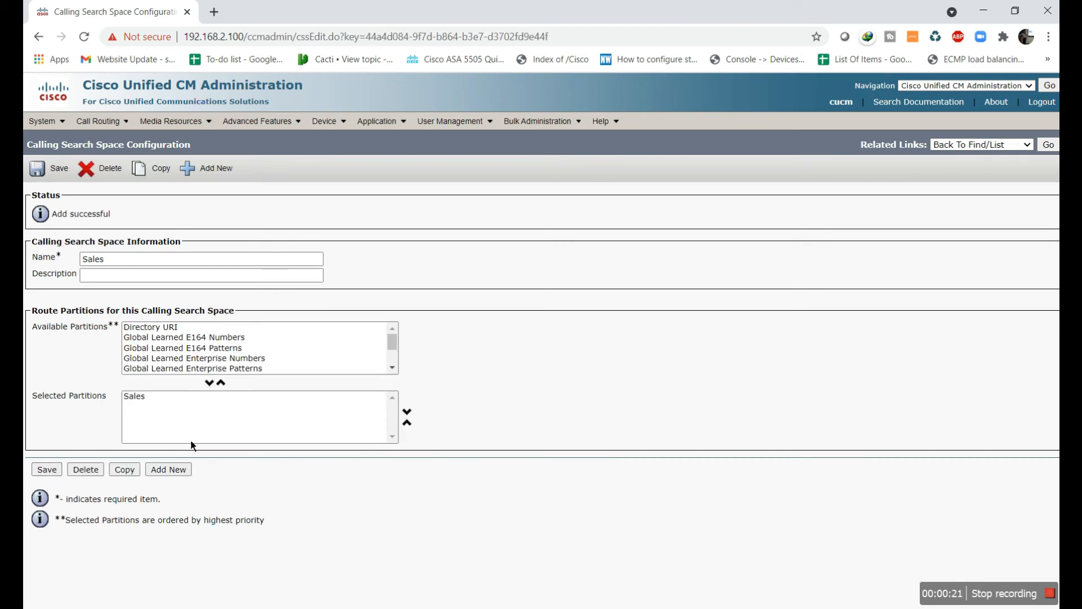
Add a calling search space named 'Marketing' with the Marketing partition selected, and save it
left_click(217, 169)
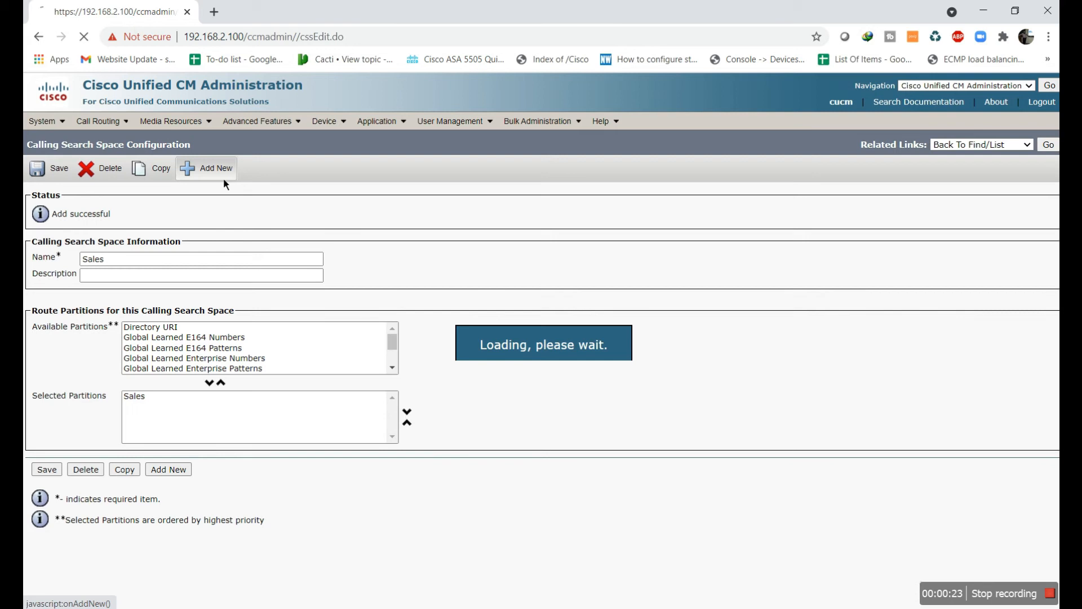
left_click(168, 261)
type("Marke")
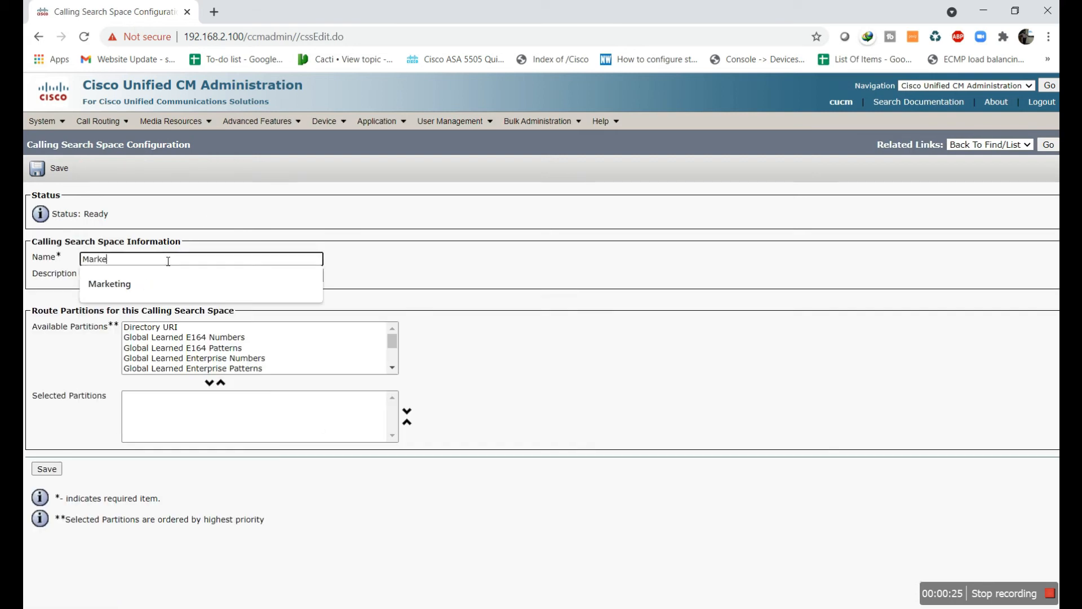
type("ting")
left_click(161, 294)
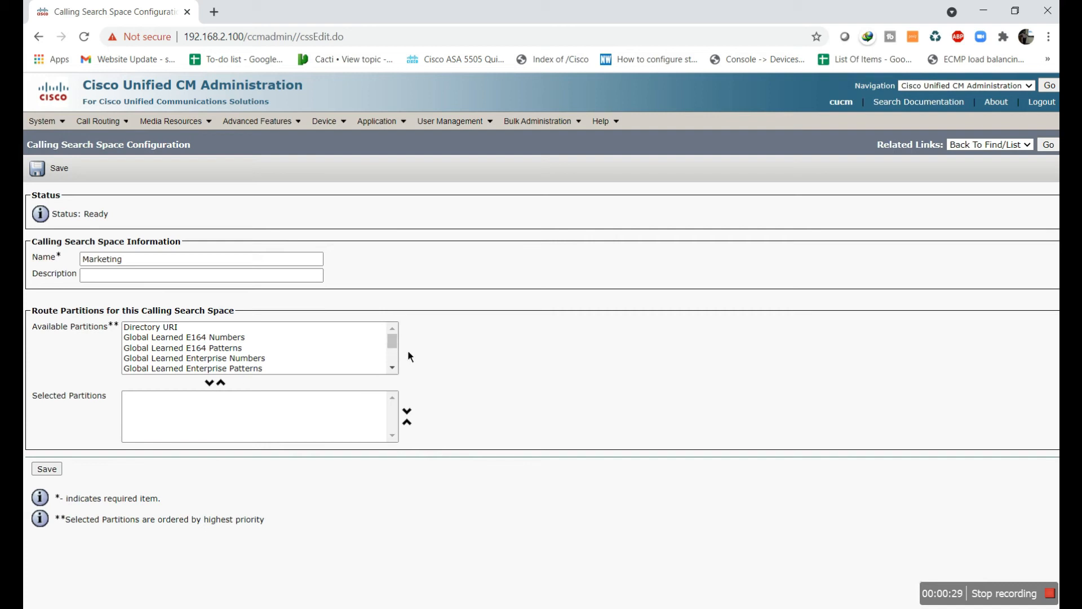
left_click(394, 368)
left_click(141, 350)
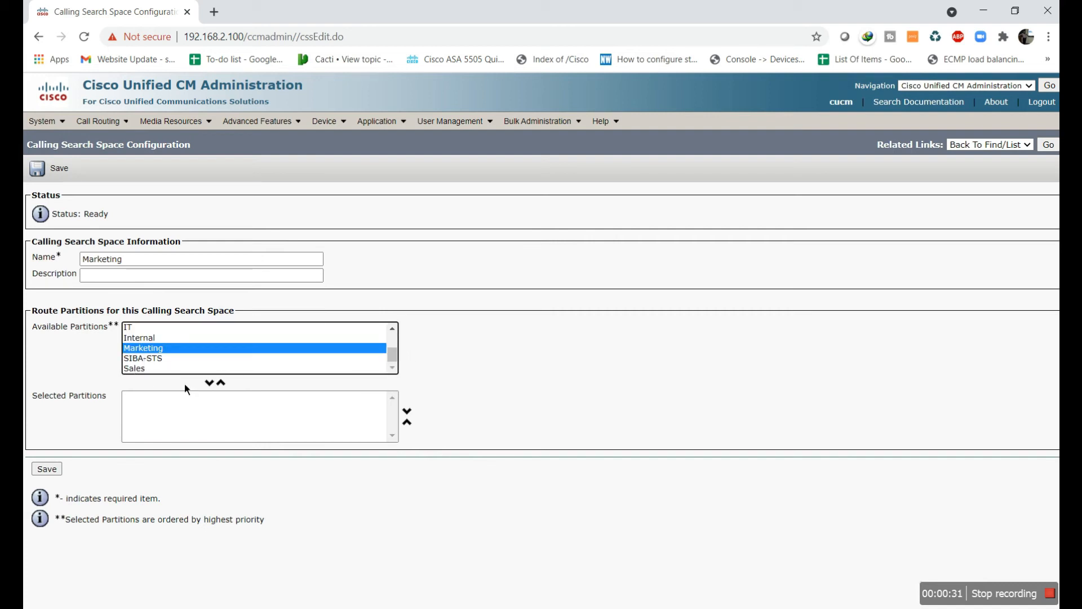
left_click(217, 385)
left_click(47, 469)
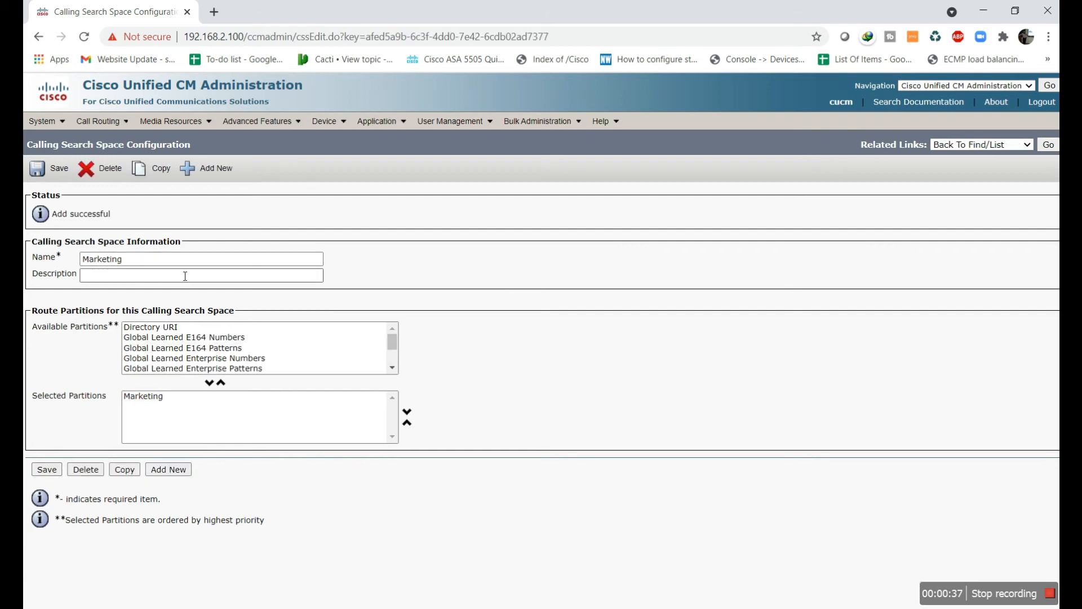
Go back to the calling search space list, then head for the Device phone list
mouse_move(145, 133)
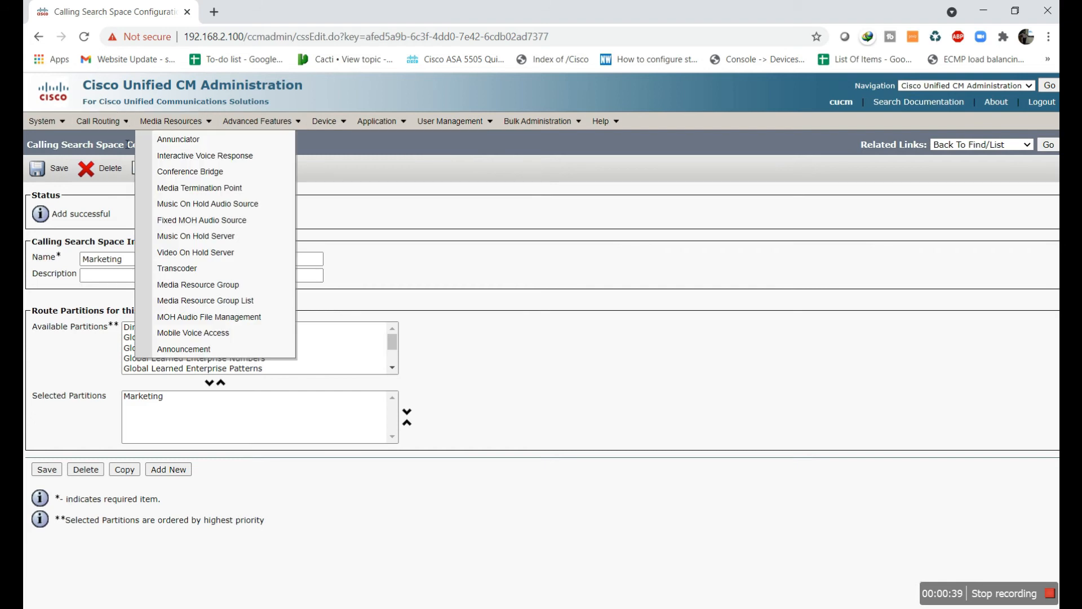
mouse_move(105, 135)
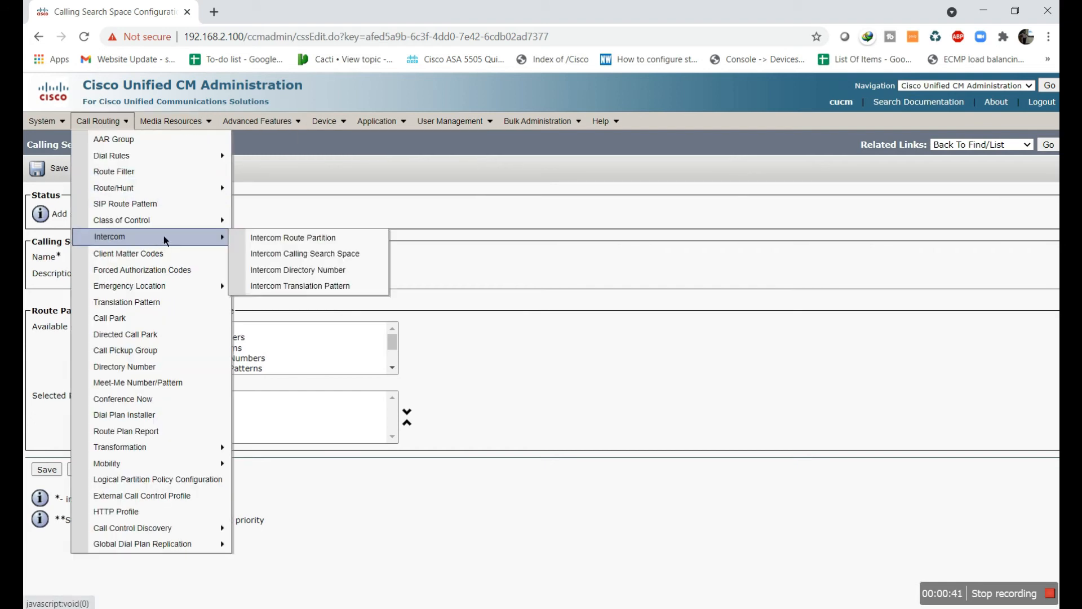
mouse_move(214, 220)
left_click(283, 288)
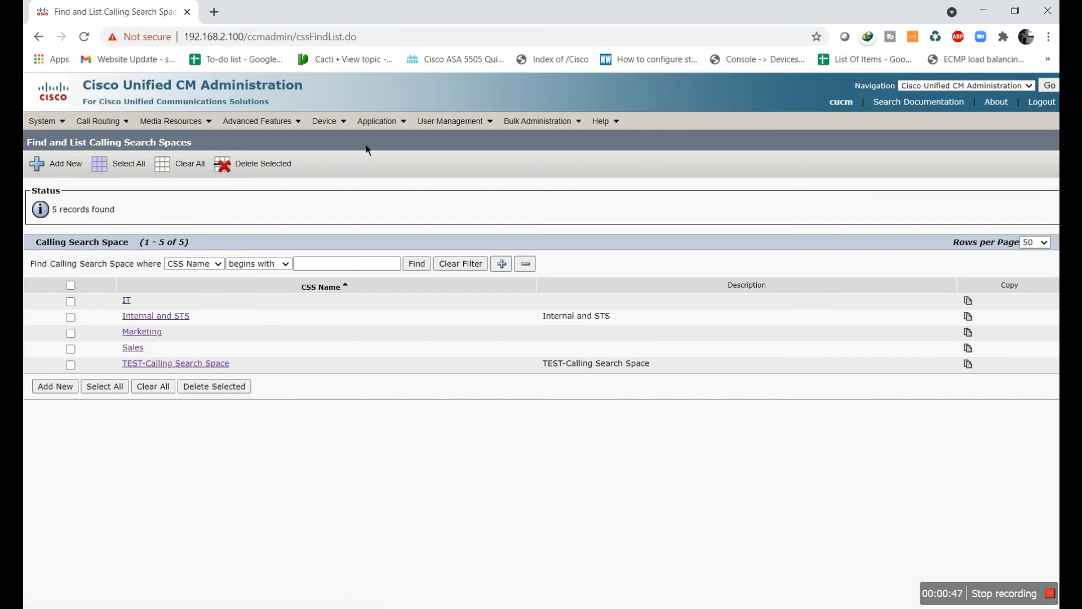
mouse_move(342, 124)
Open the phone list, then search the app launcher for the softphone app
left_click(355, 188)
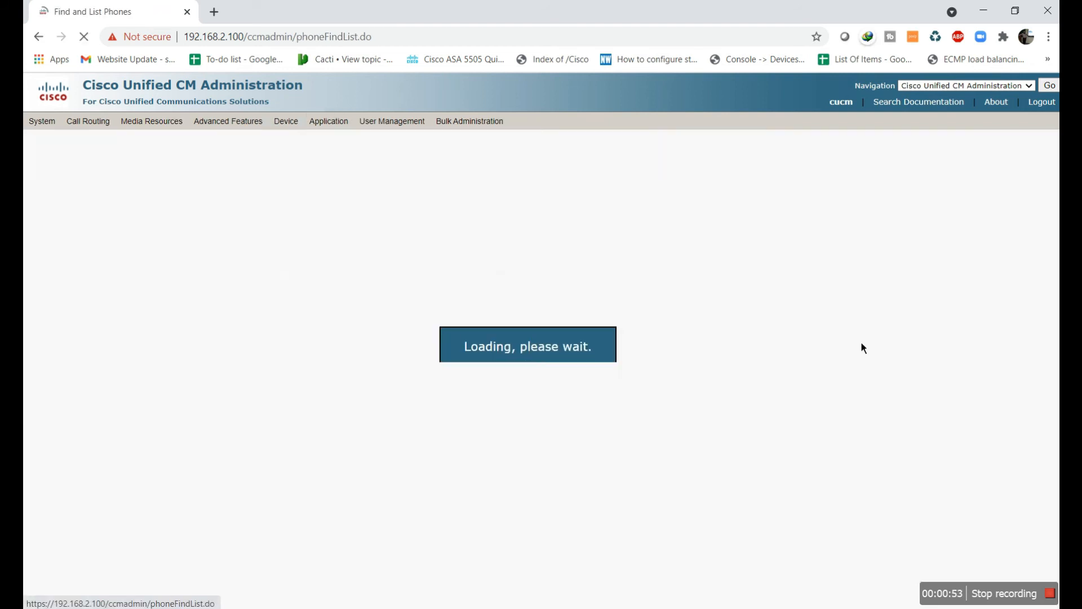
left_click(984, 10)
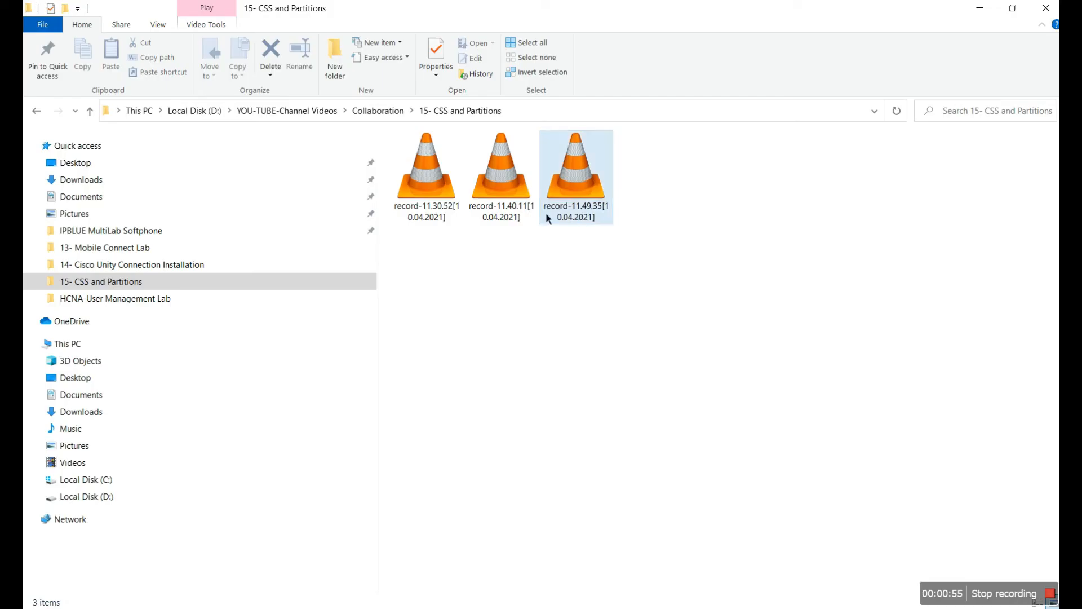
key("alt+Tab")
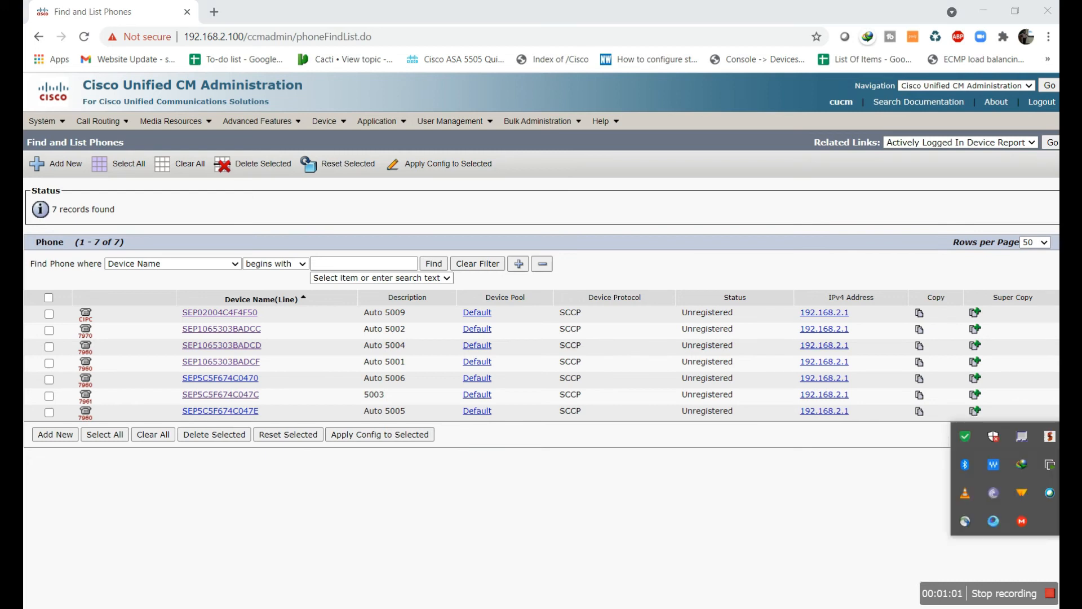
key("super")
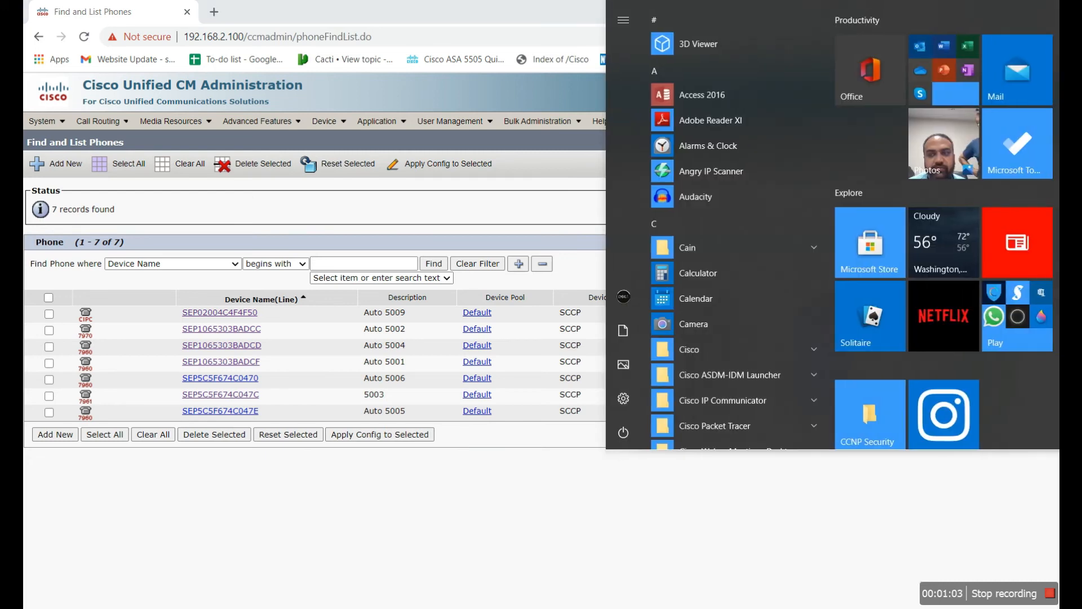
type("ip")
key("BackSpace")
key("BackSpace")
type("c")
key("BackSpace")
type("n")
key("BackSpace")
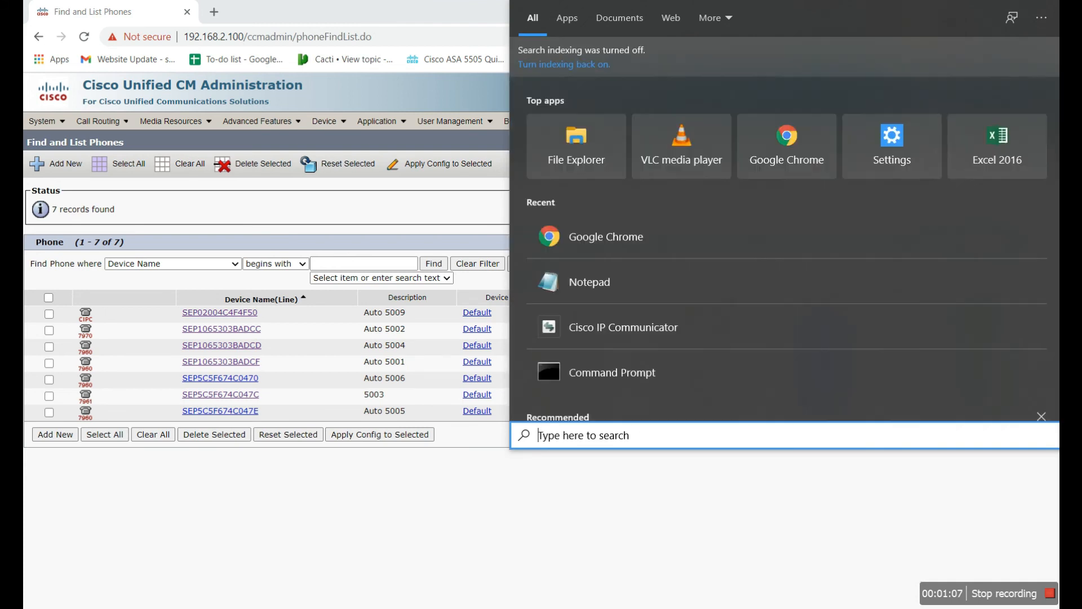
In File Explorer, open the IPBLUE MultiLab Softphone folder and launch the phone instance shortcuts
left_click(576, 146)
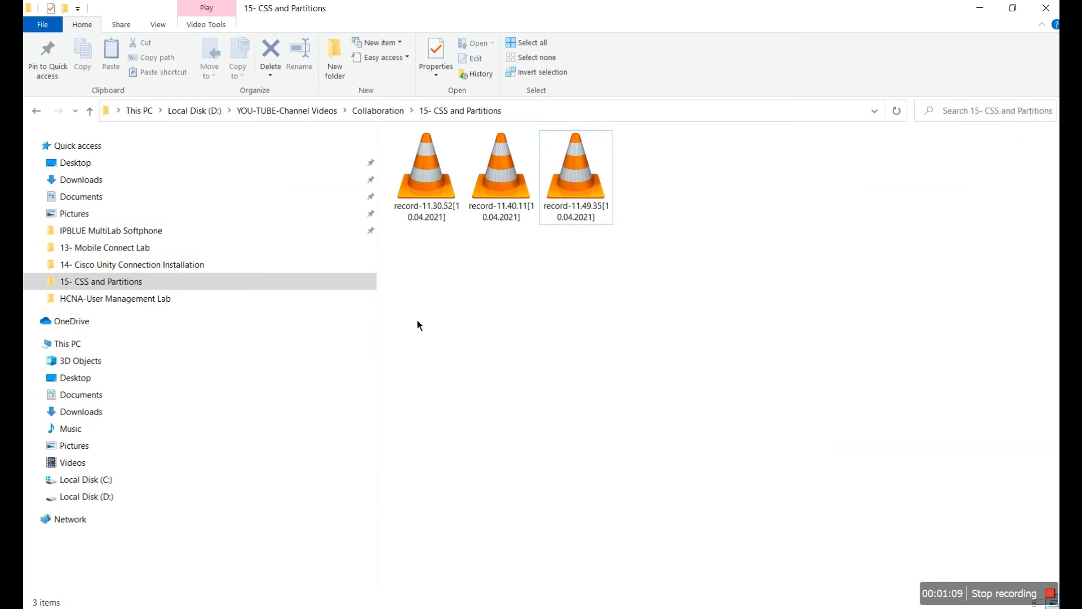
left_click(113, 230)
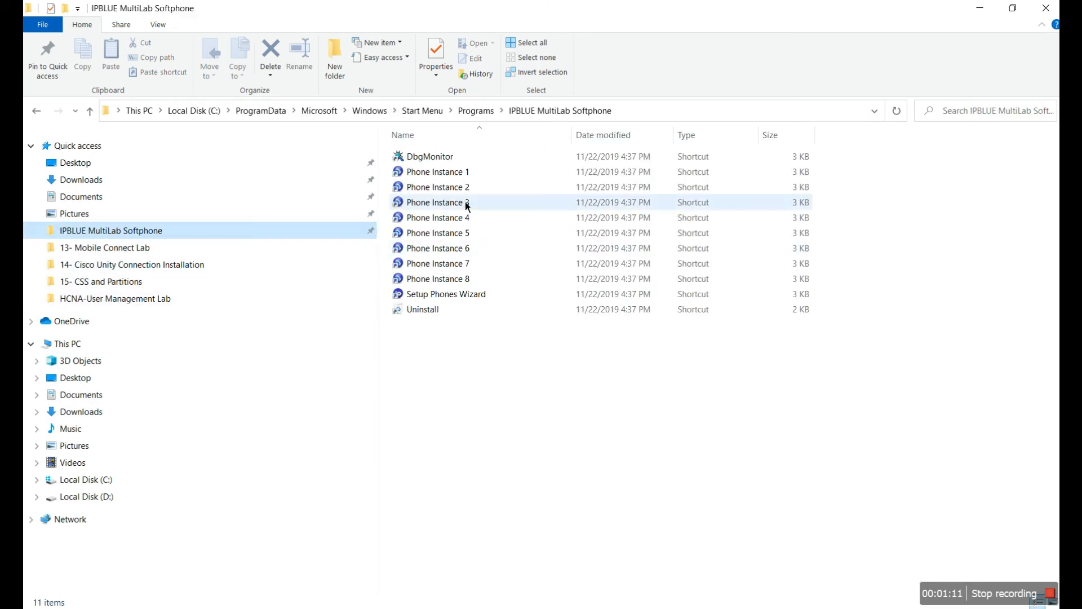
left_click(446, 172)
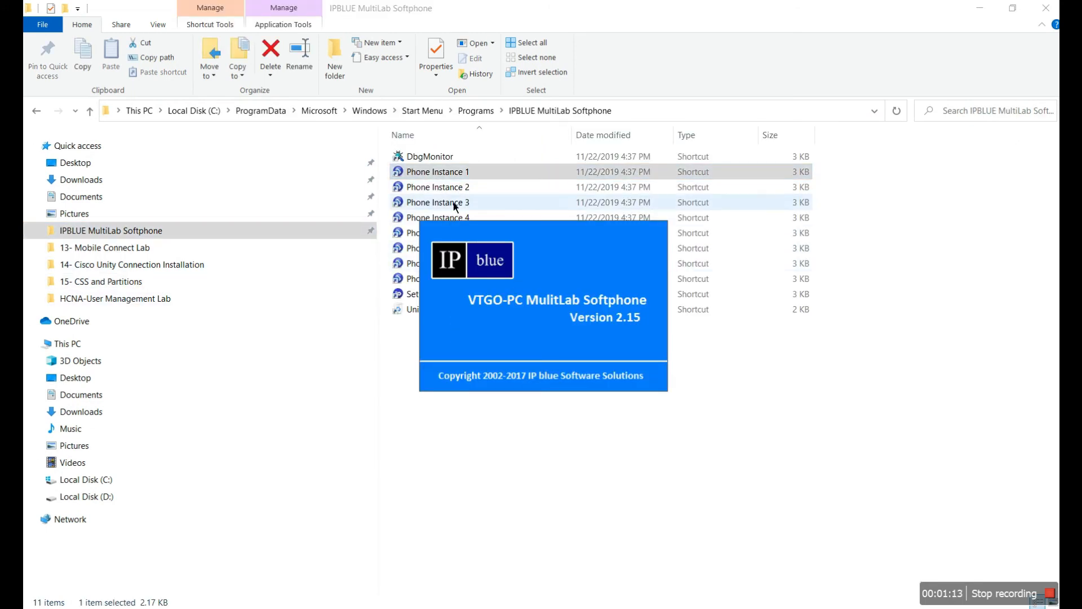
double_click(451, 192)
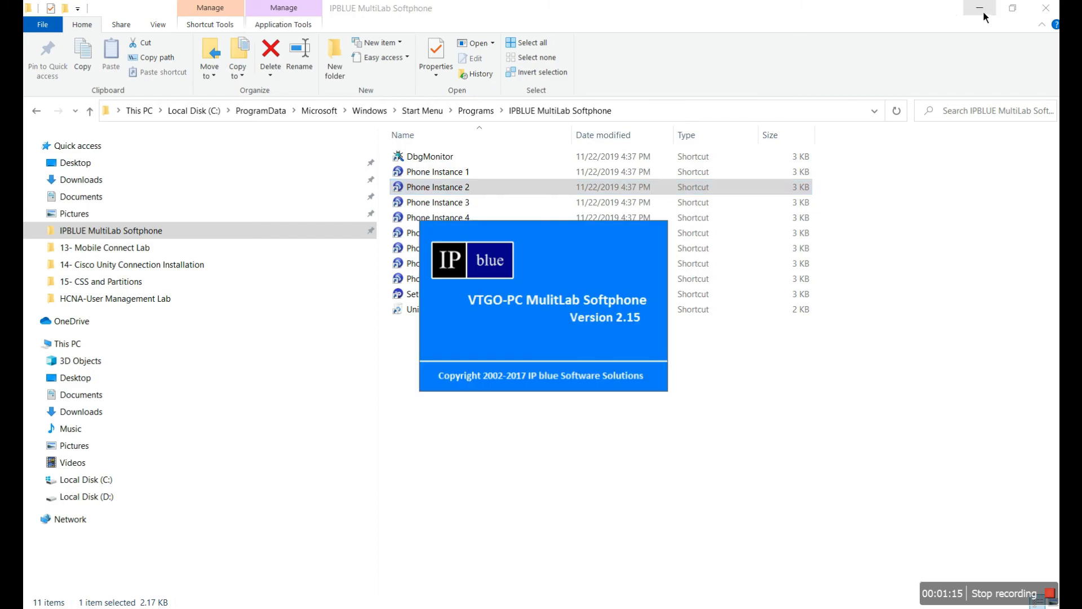
left_click(983, 11)
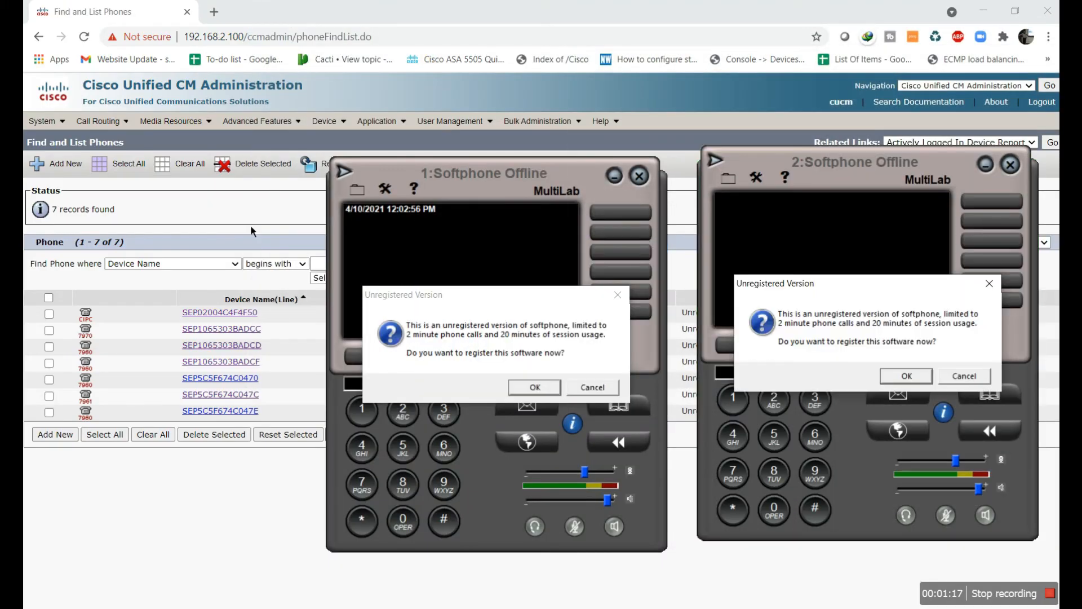
Dismiss both Unregistered Version prompts and clear softphone 2's error so both run in demo mode
left_click(288, 239)
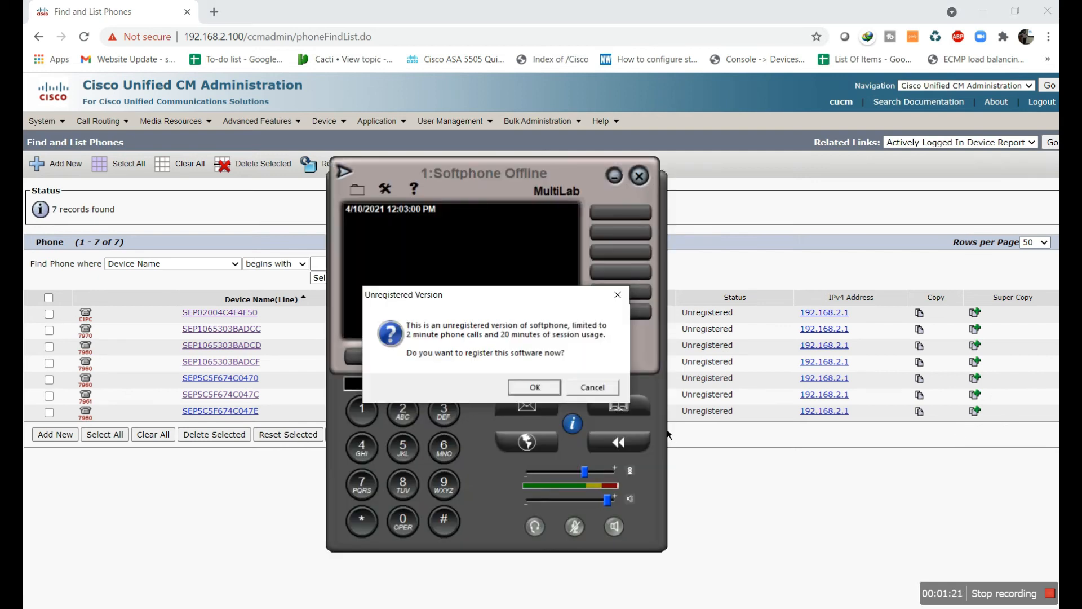
left_click(592, 387)
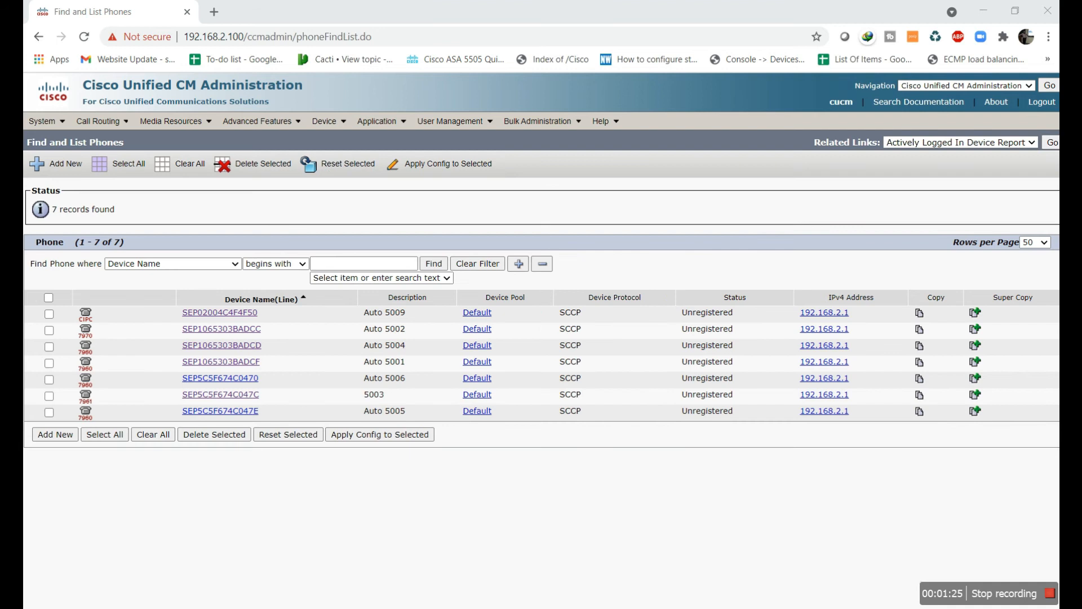
left_click(967, 379)
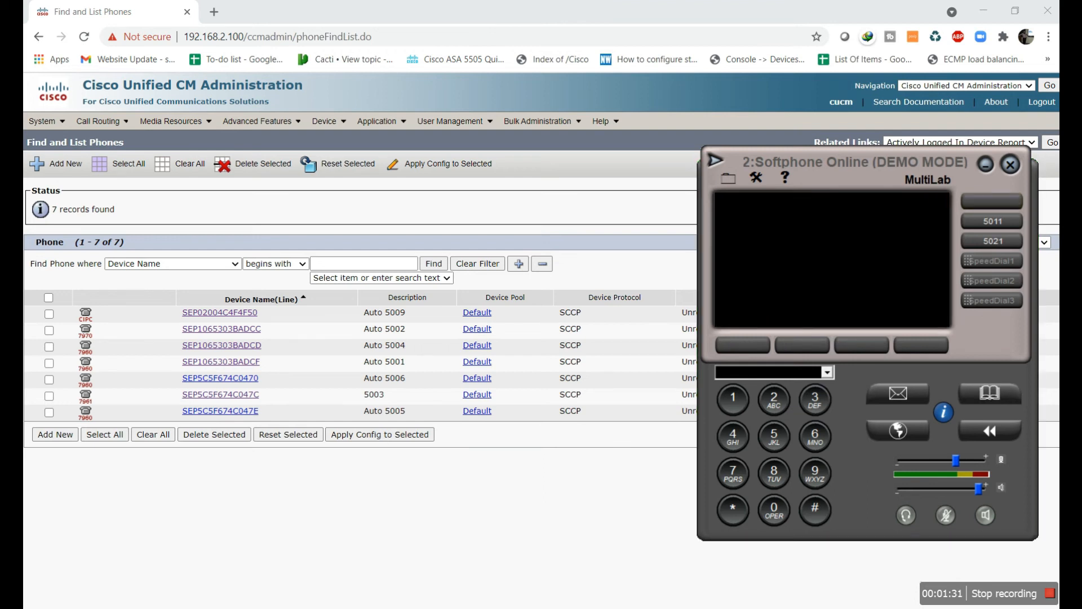
key("alt+Tab")
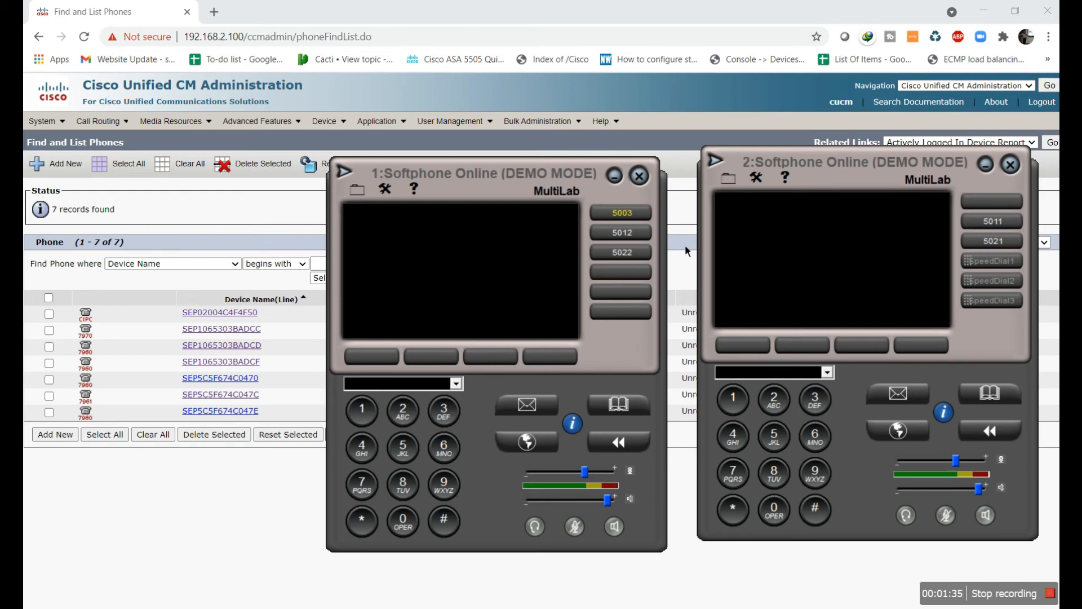
left_click(861, 345)
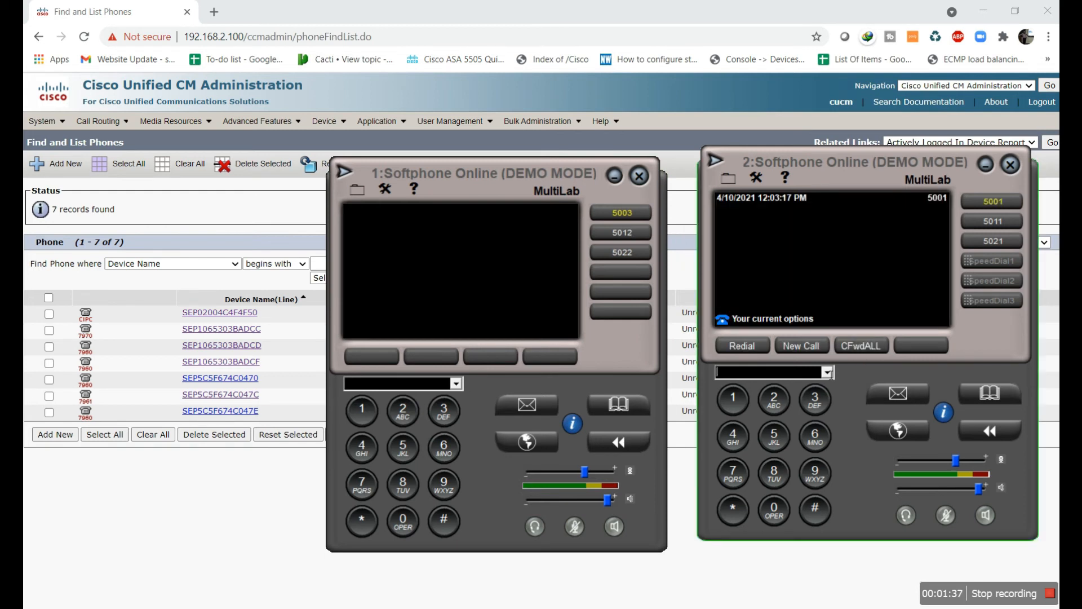
Dial 5003 from line 5001 on softphone 2 and place the call
left_click(775, 438)
left_click(786, 523)
left_click(786, 524)
left_click(815, 402)
left_click(794, 348)
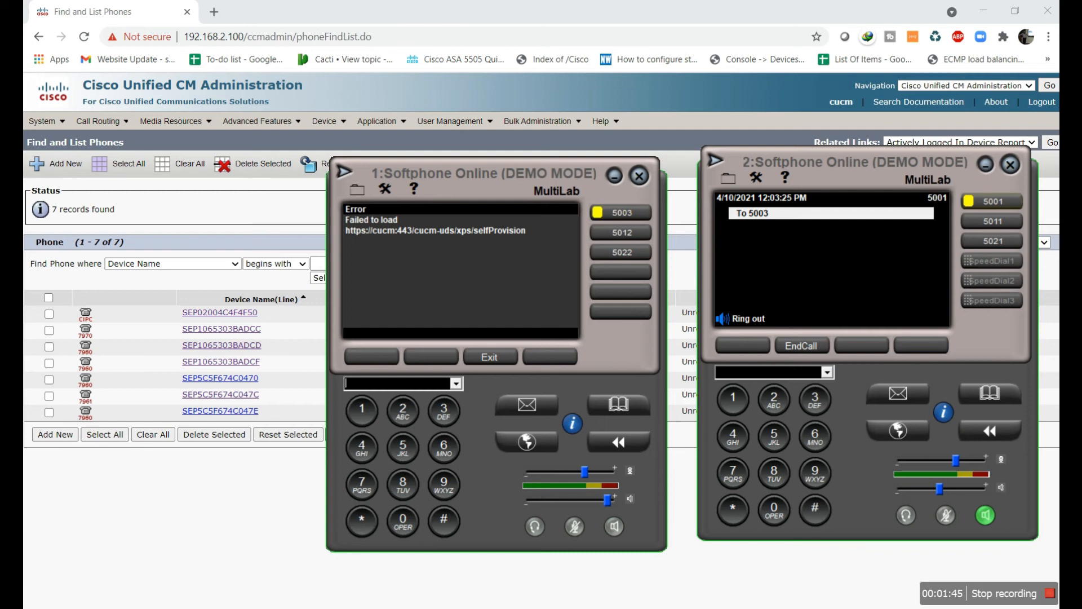
Call 5003 from line 5011, then hang up
left_click(984, 226)
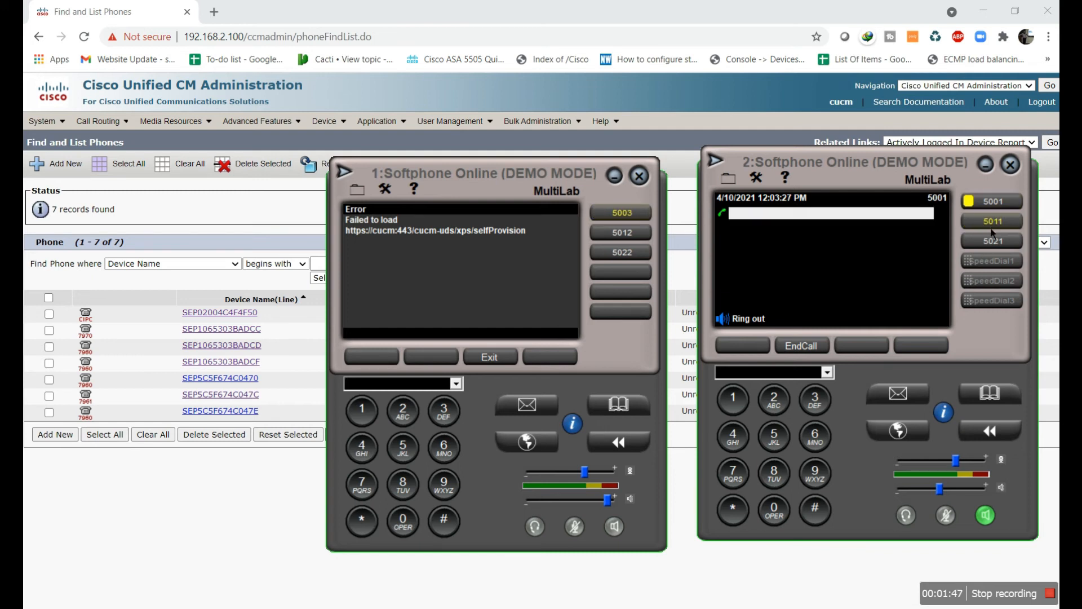
left_click(774, 436)
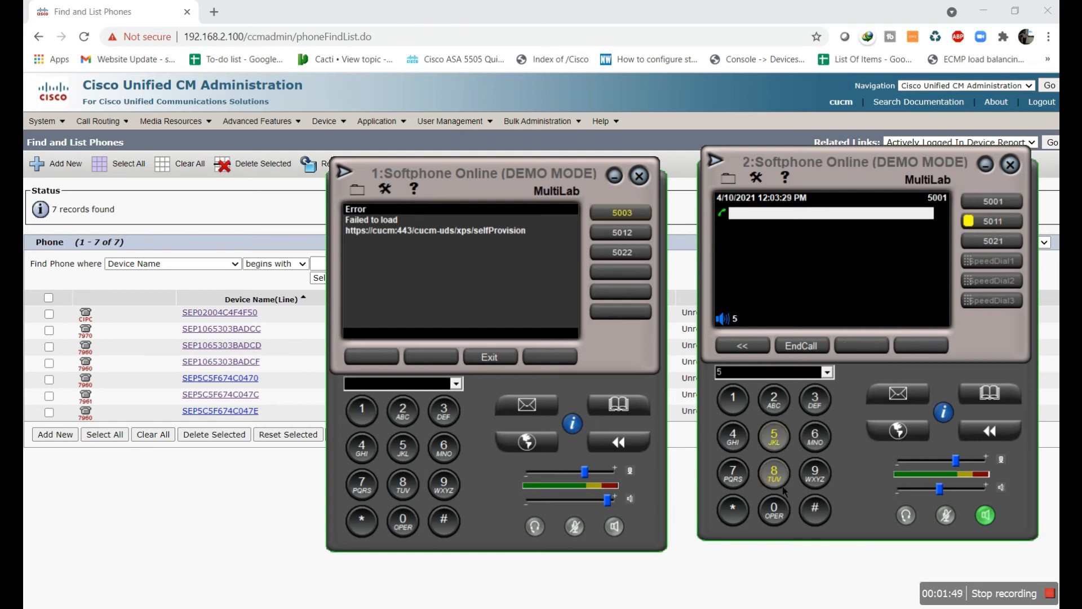
left_click(781, 520)
left_click(781, 520)
left_click(814, 399)
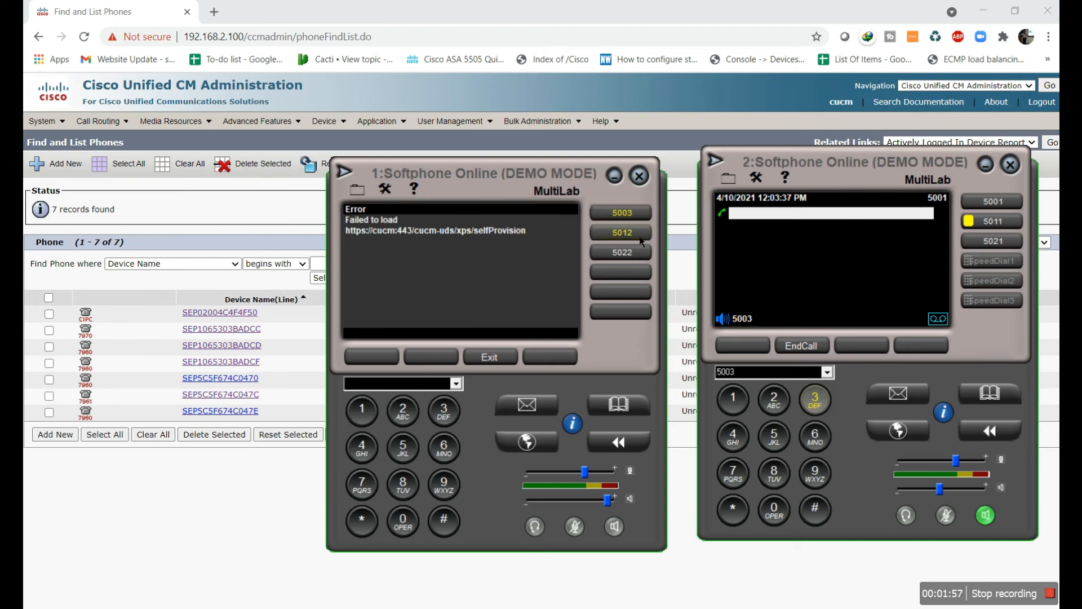
left_click(807, 343)
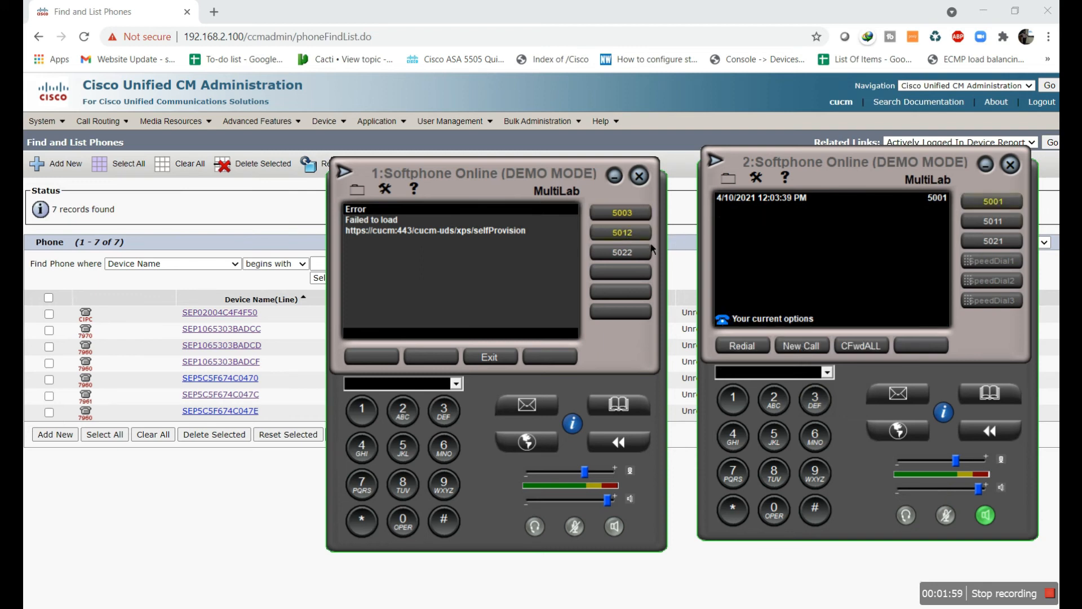
Call 5012 from line 5011, hang up, and bring the phone list back to the front
left_click(1004, 227)
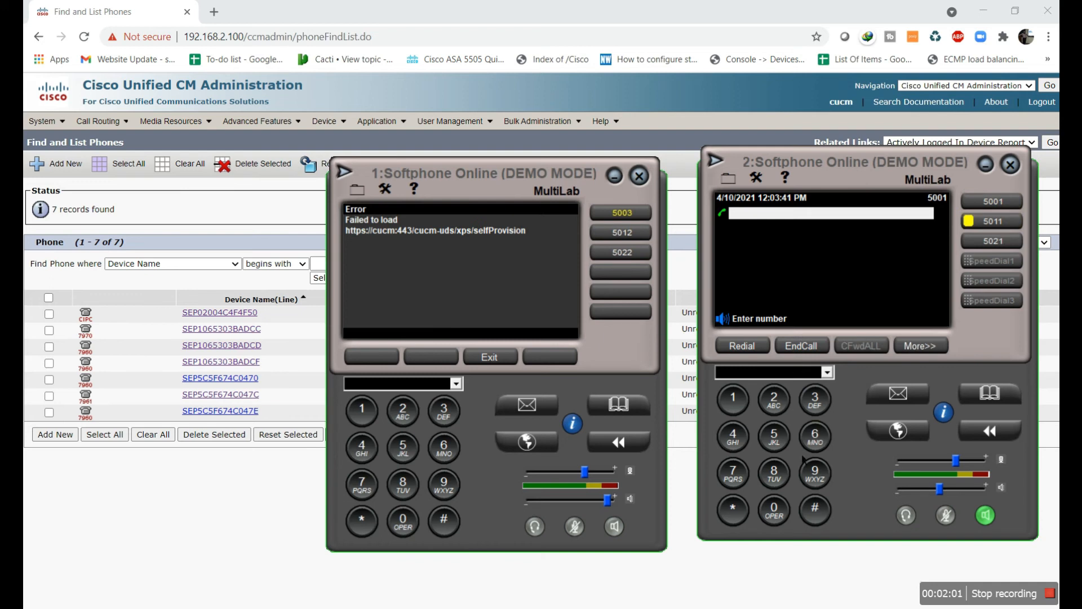
left_click(787, 445)
left_click(787, 514)
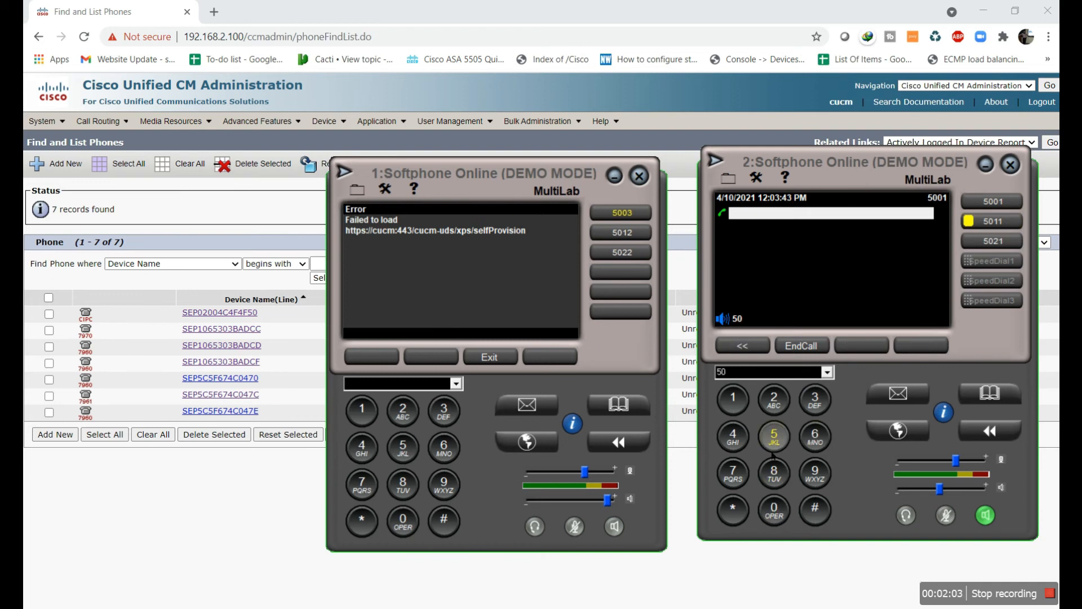
left_click(774, 401)
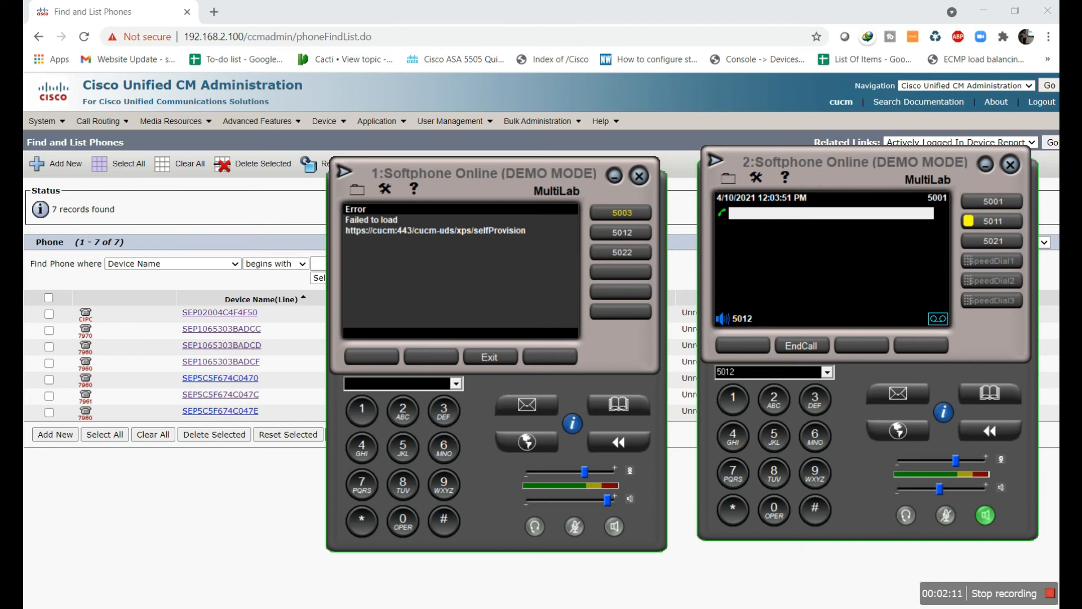
left_click(810, 348)
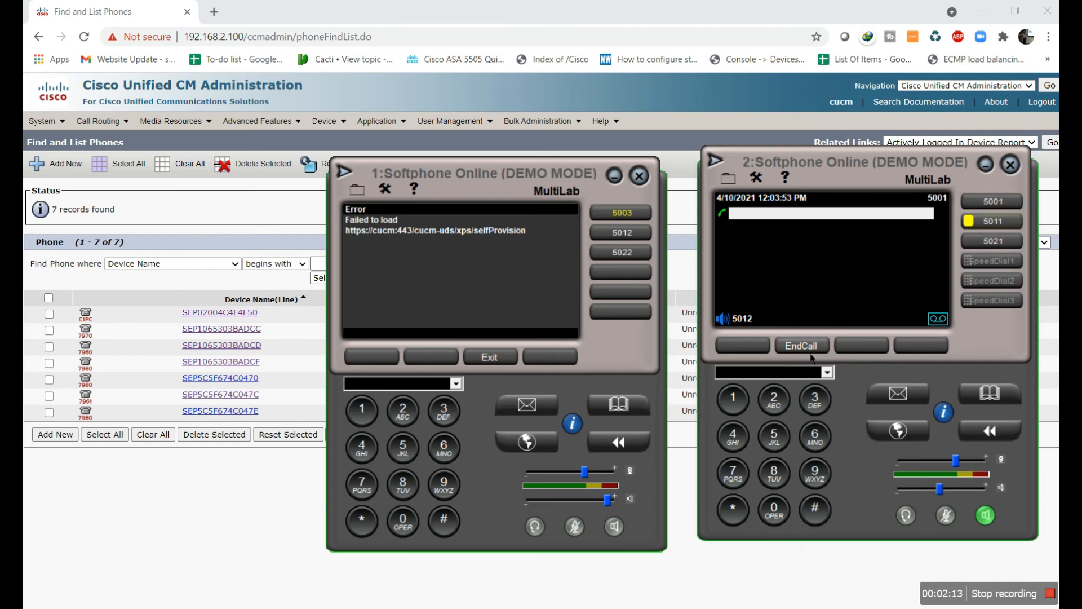
left_click(250, 230)
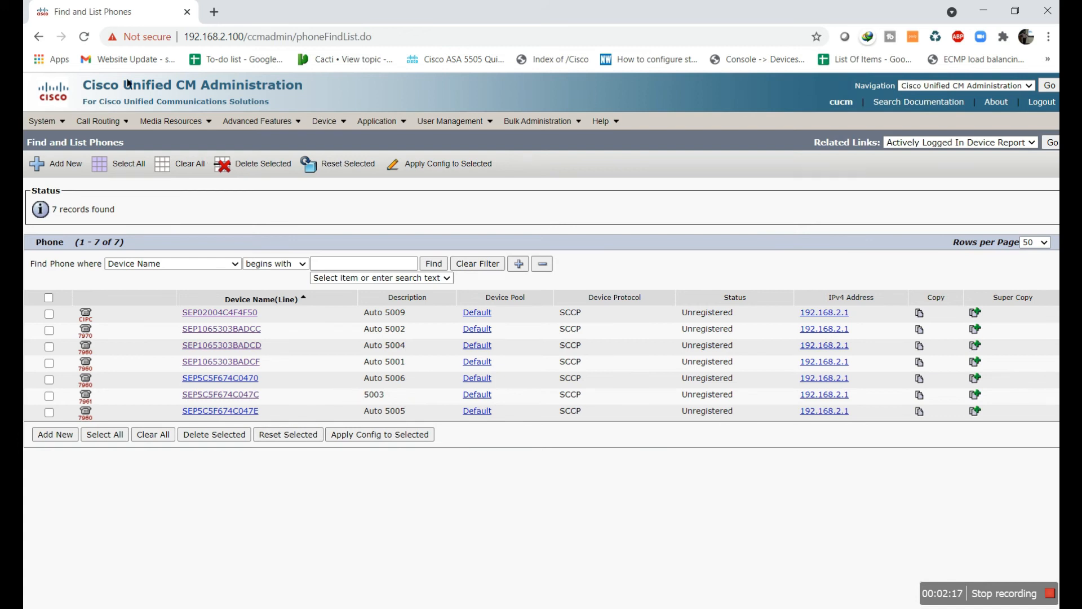
Refresh the phone list and give line 5011 on SEP1065303BADCF the Sales calling search space, saving it
left_click(90, 41)
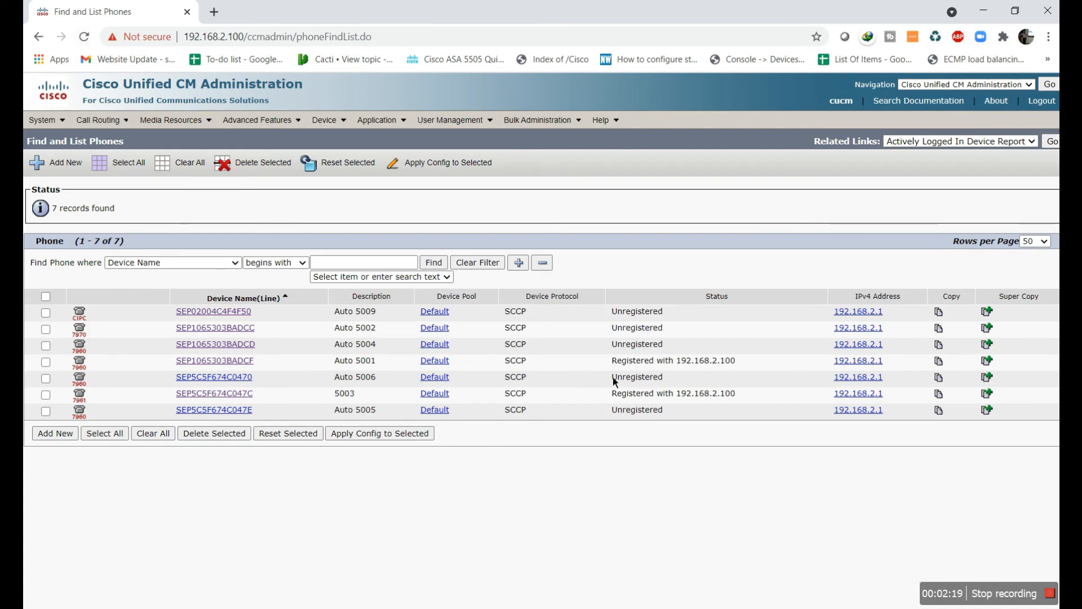
left_click(217, 362)
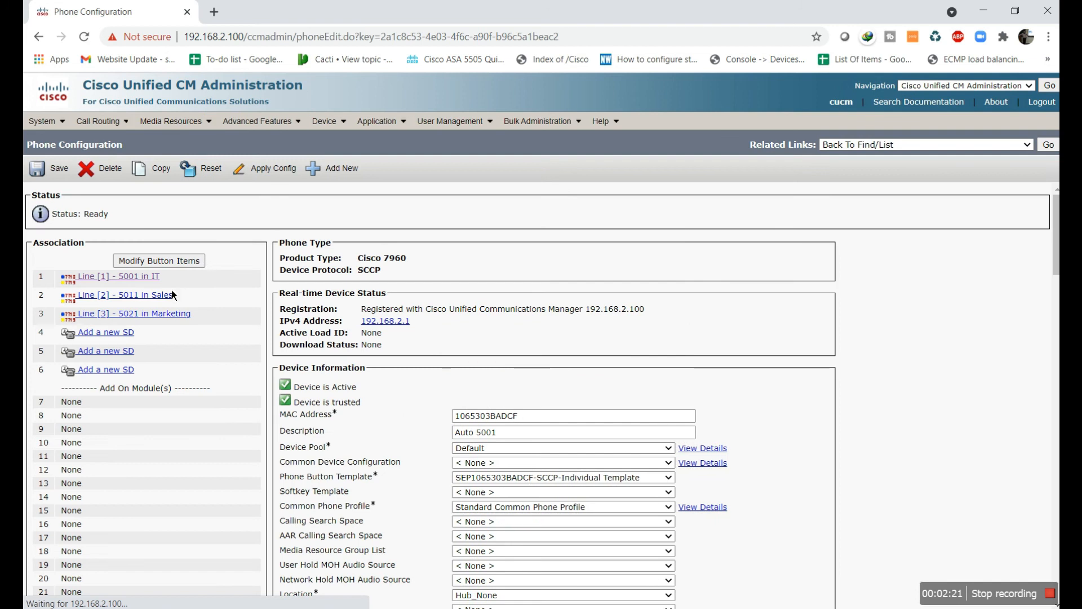
left_click(169, 294)
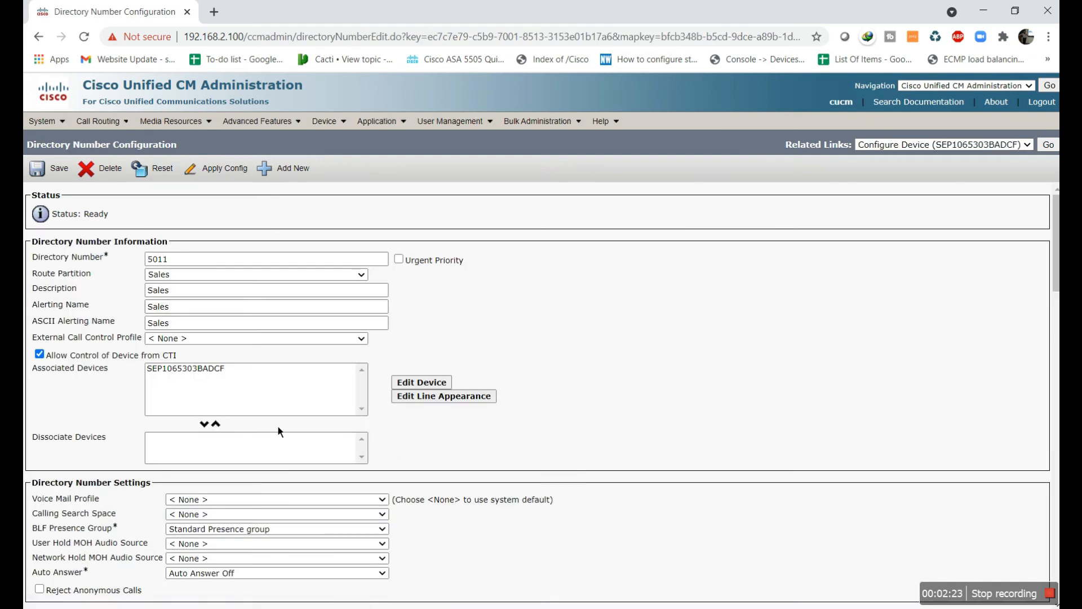
scroll(278, 427, "down", 3)
left_click(234, 372)
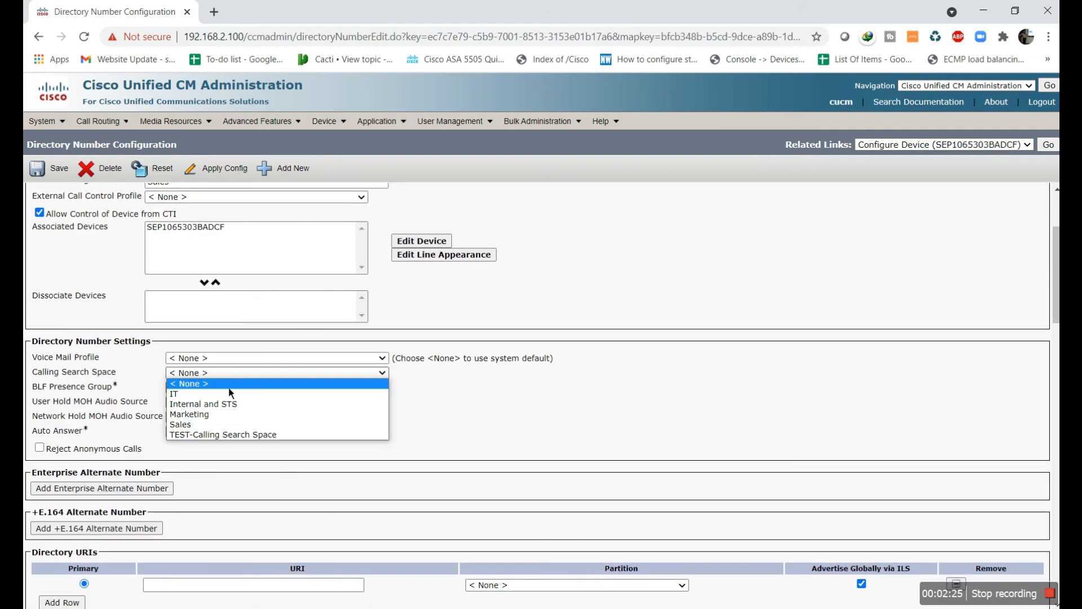
left_click(228, 425)
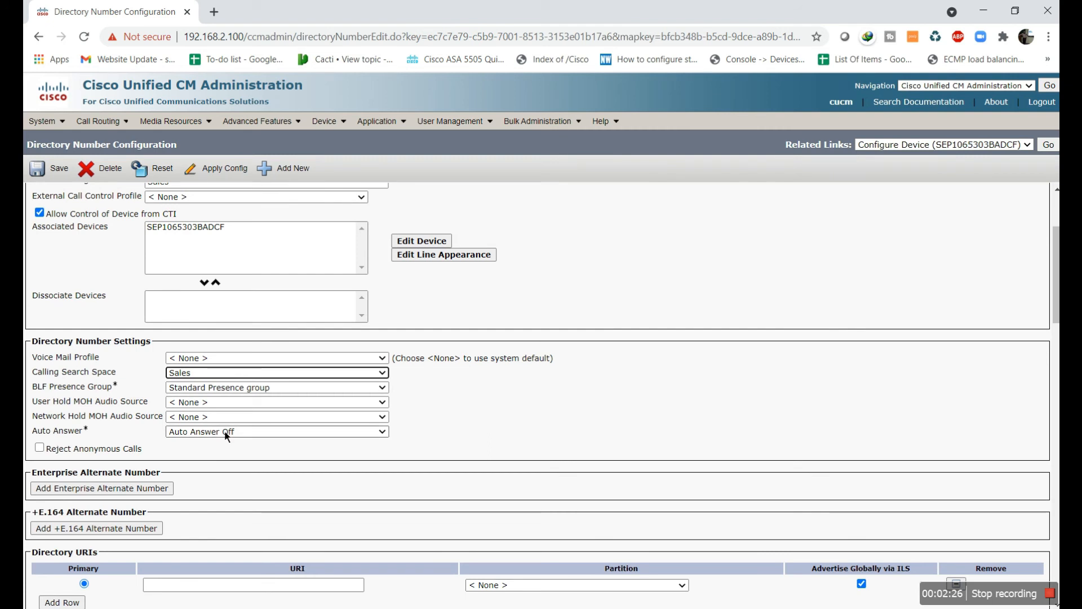
left_click(67, 180)
Set line 5012's calling search space to Sales, apply the config to the phone, and save
mouse_move(338, 129)
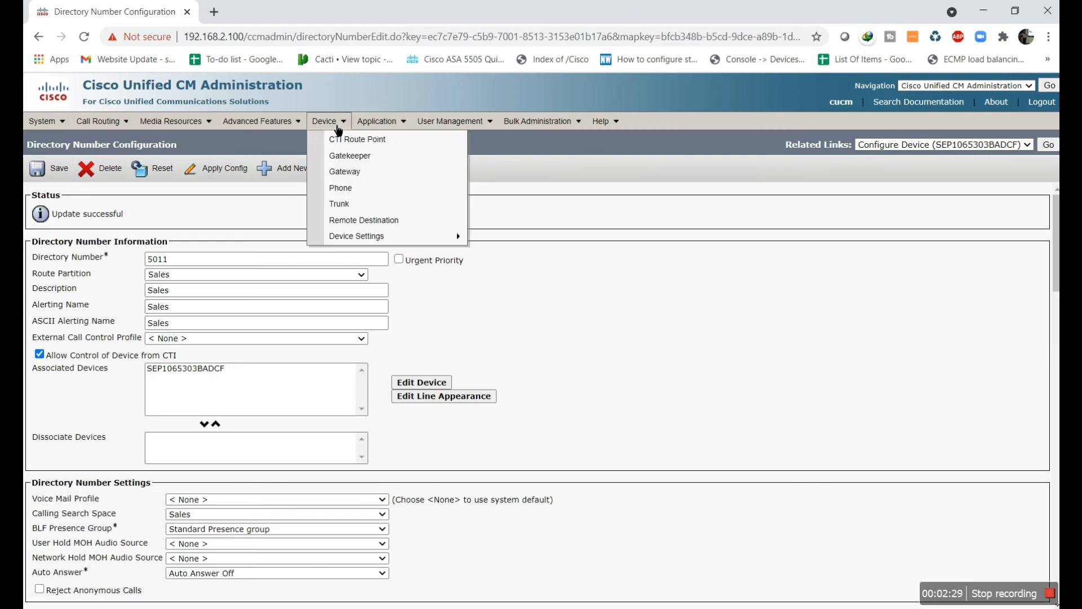
left_click(346, 194)
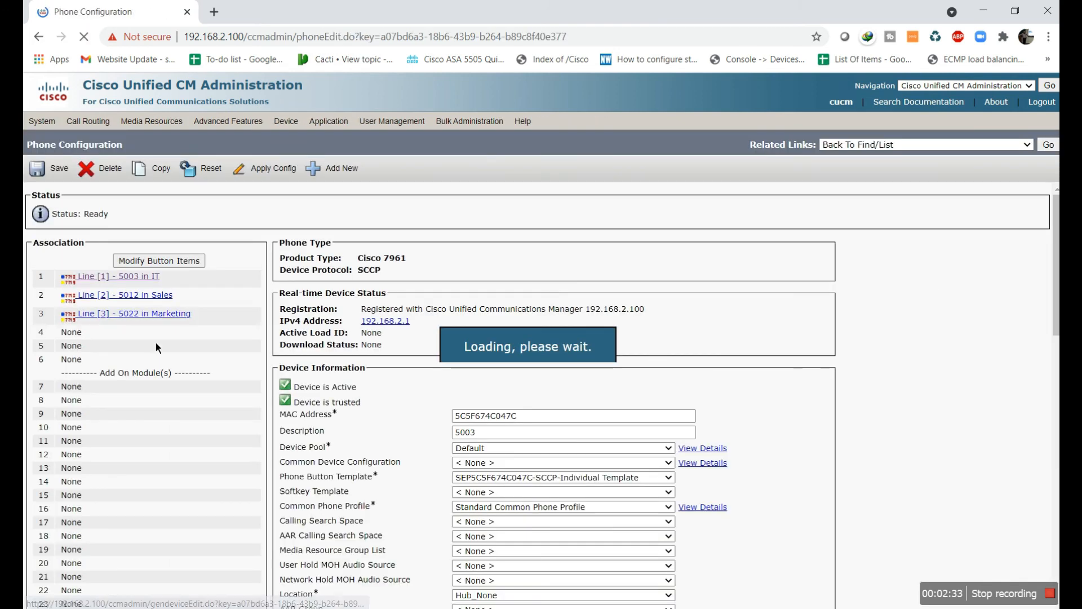
left_click(135, 298)
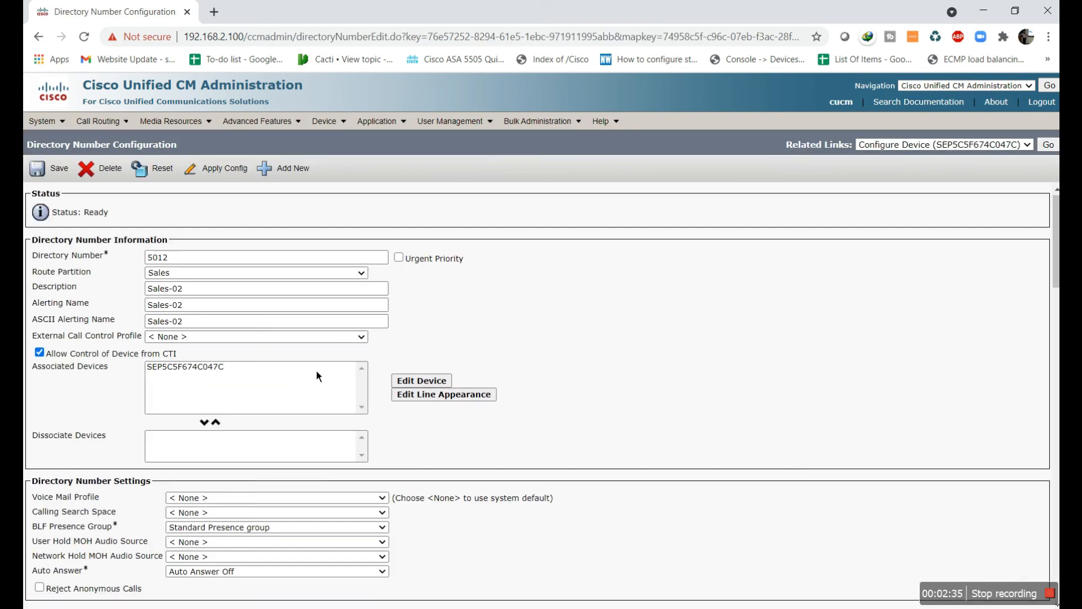
scroll(316, 370, "down", 2)
left_click(262, 373)
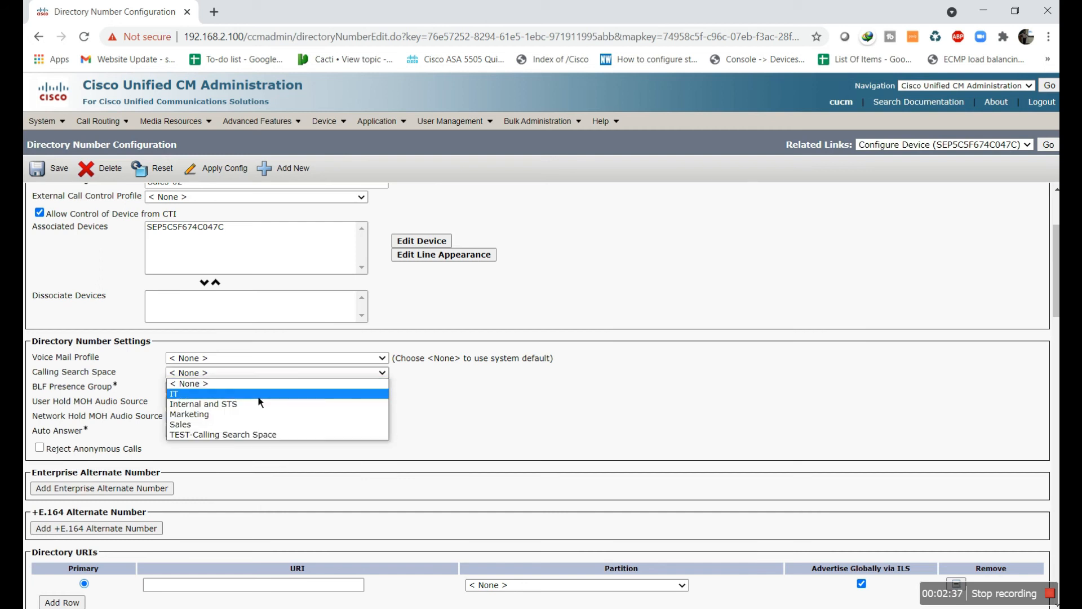
left_click(265, 424)
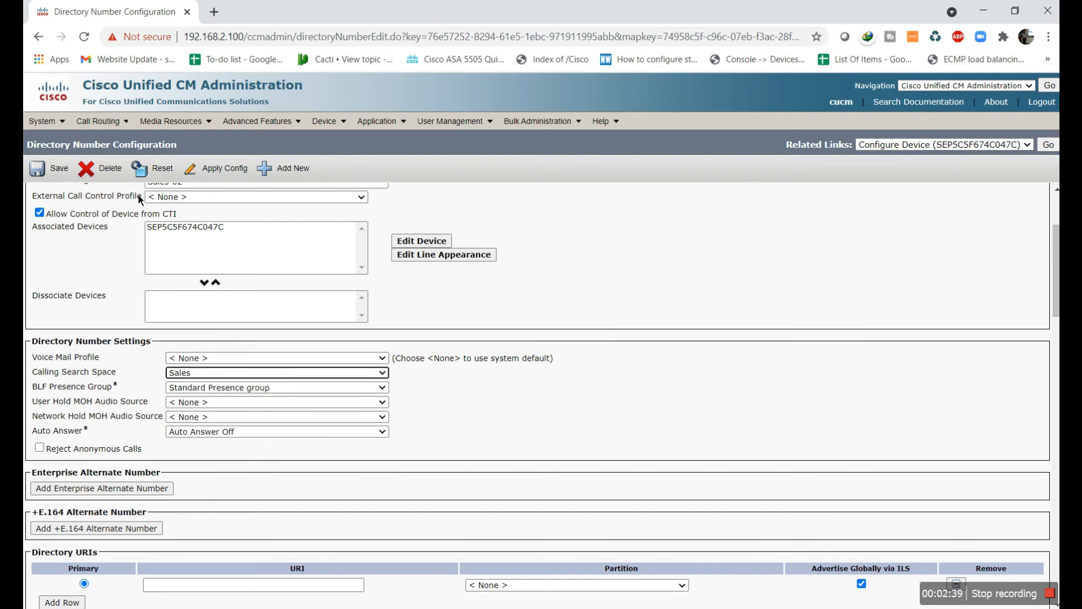
left_click(218, 168)
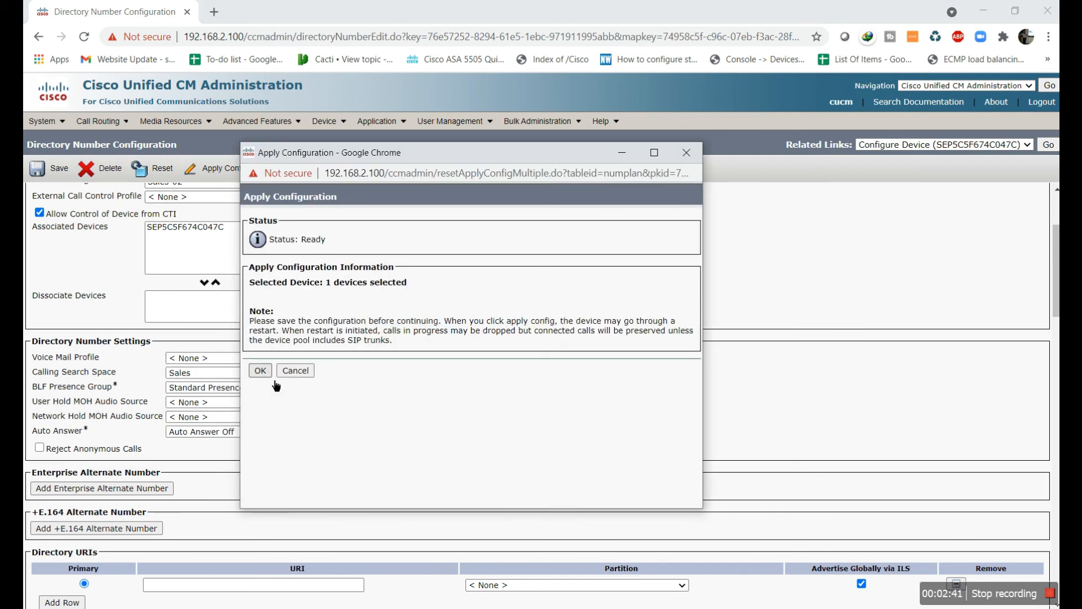
left_click(269, 374)
left_click(56, 168)
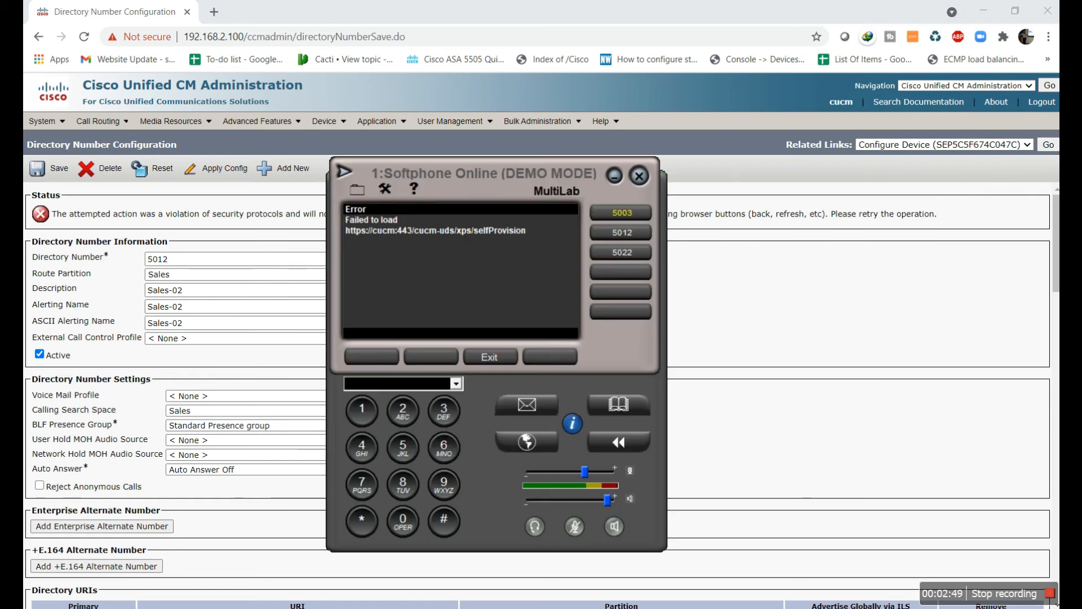
On softphone 2, test-call Sales line 5012 from 5011 and Marketing line 5022 from 5021
left_click(990, 224)
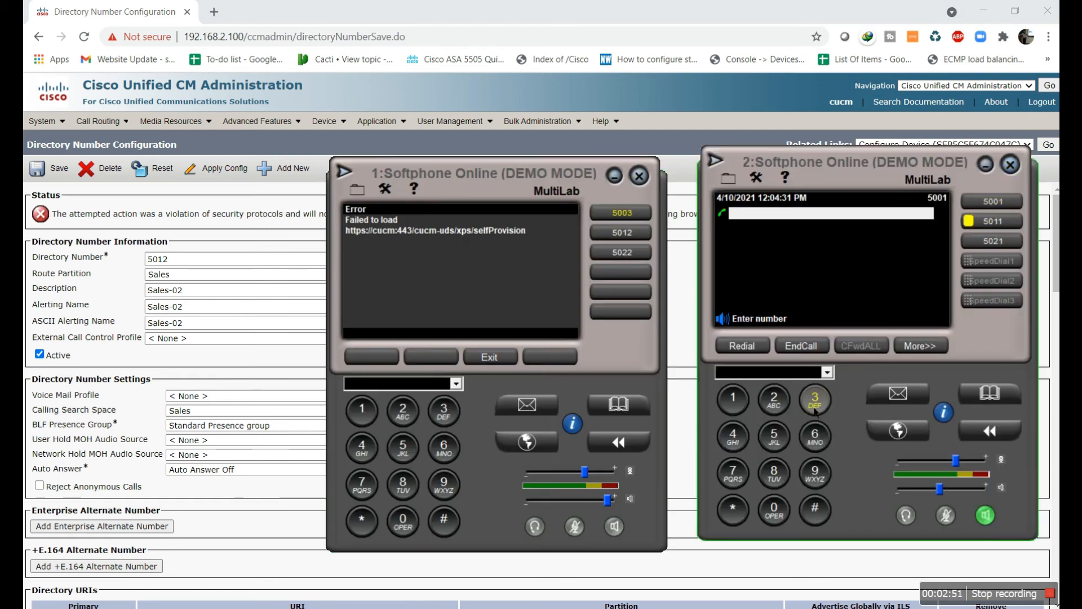
left_click(774, 437)
left_click(774, 510)
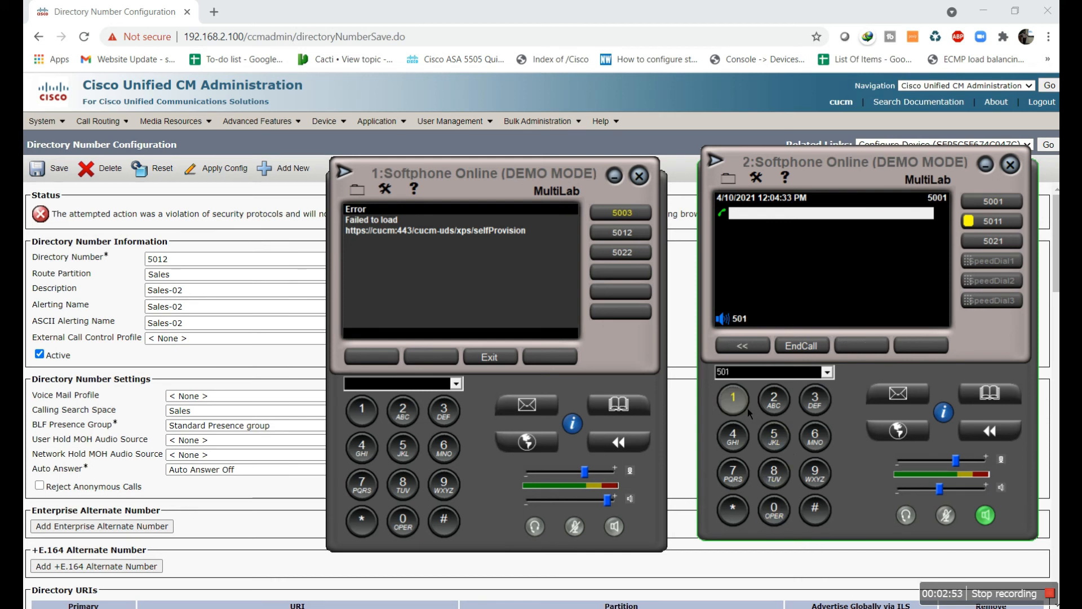
left_click(774, 399)
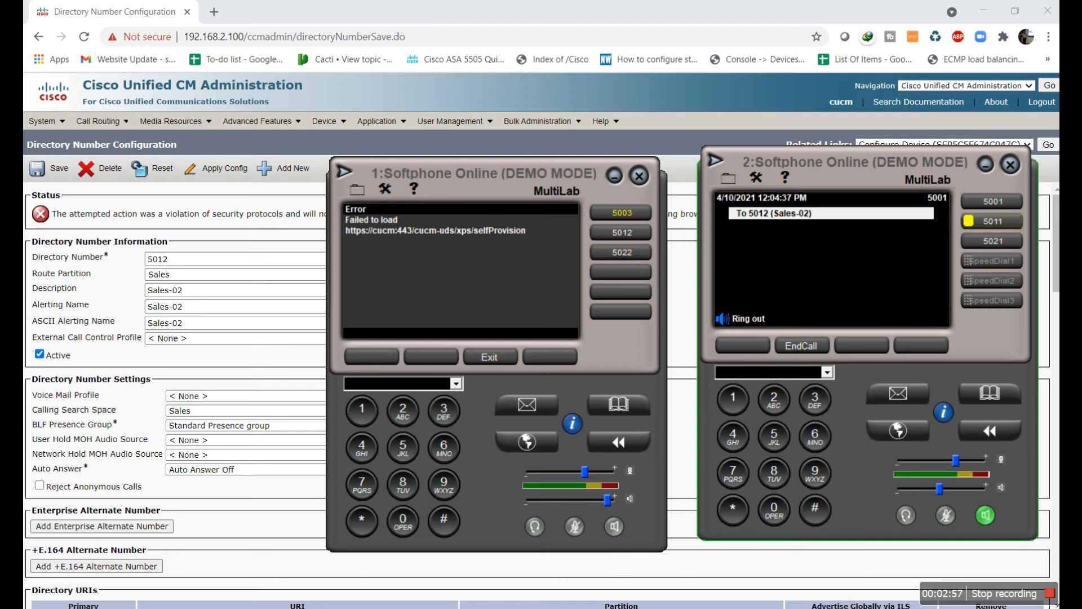
left_click(993, 241)
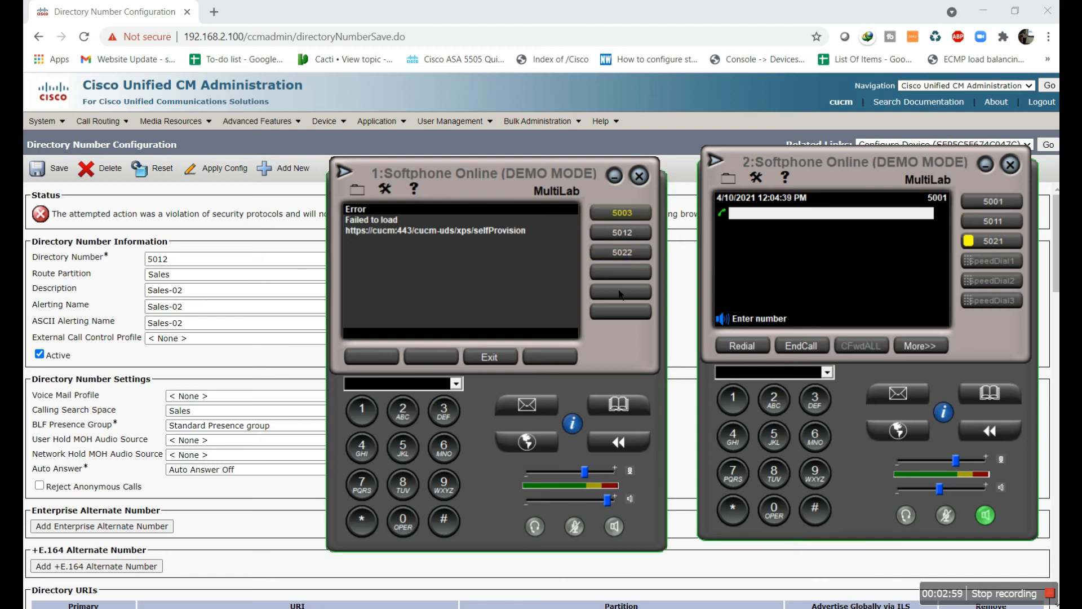
left_click(774, 437)
left_click(774, 510)
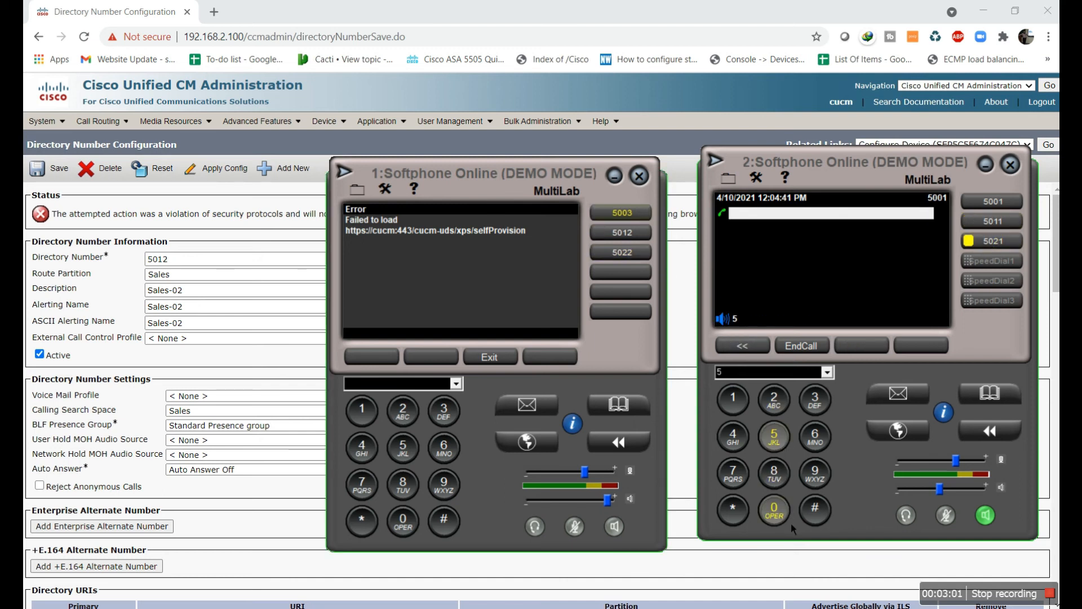
left_click(778, 405)
left_click(778, 405)
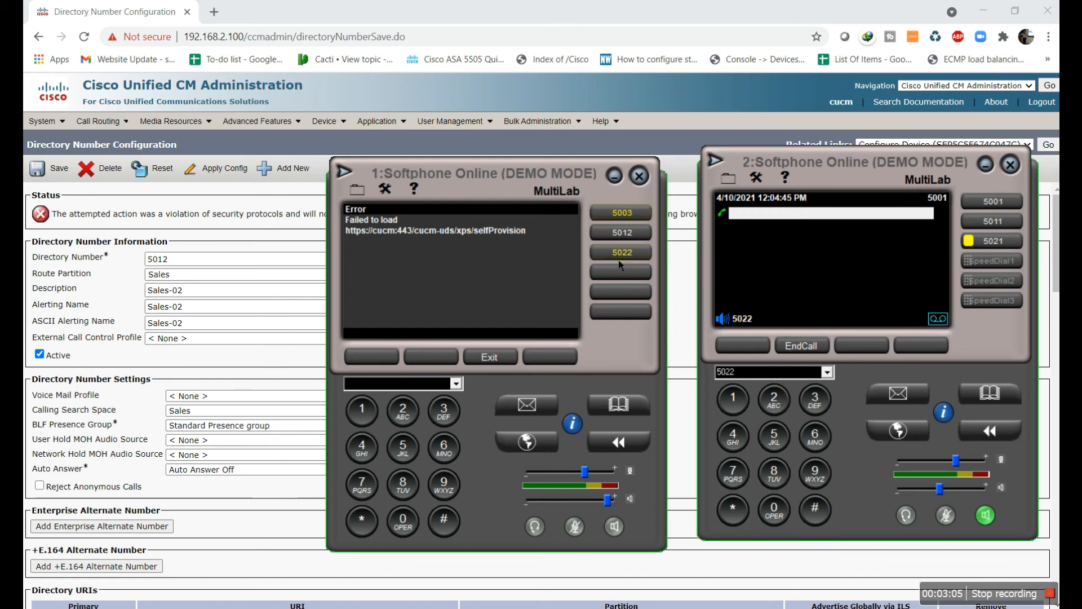
Open Find and List Phones from the Device menu
left_click(343, 125)
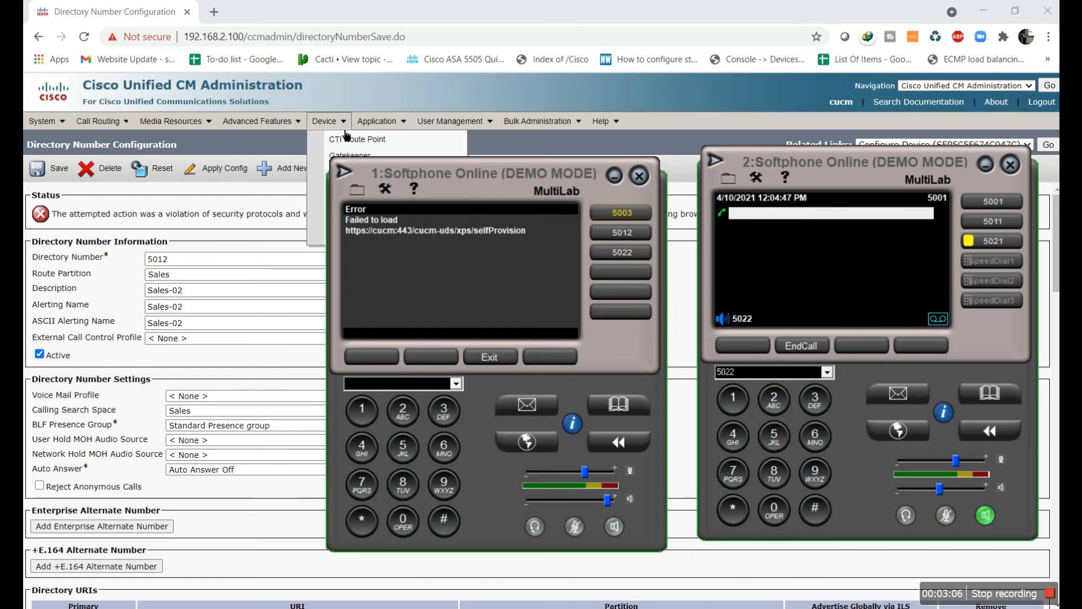
left_click(212, 228)
mouse_move(331, 123)
left_click(340, 189)
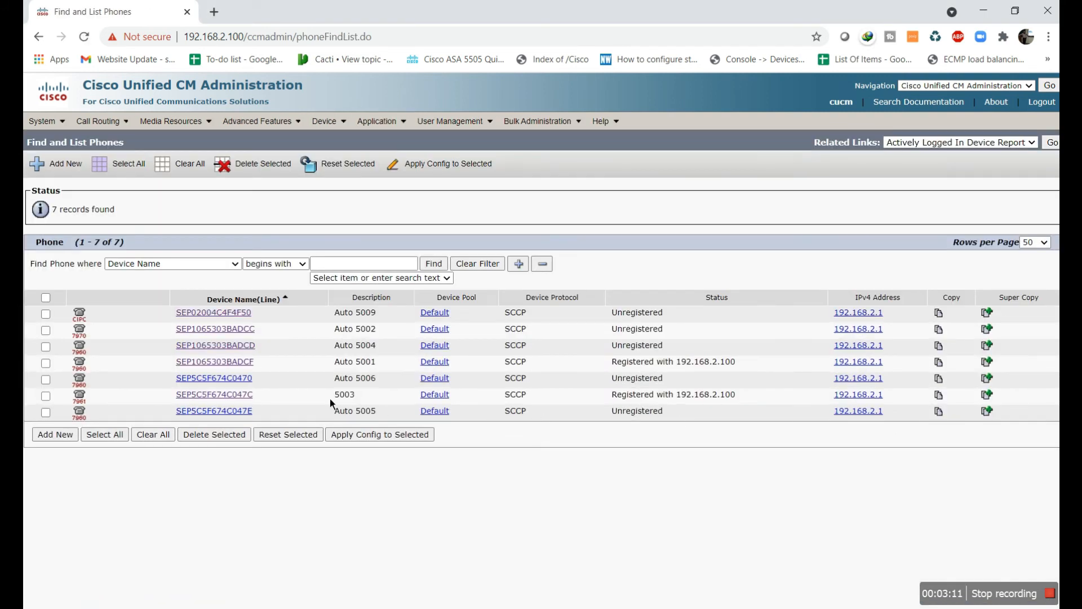
Open phone SEP5C5F674C047C and hang up the active calls on both softphones
left_click(239, 397)
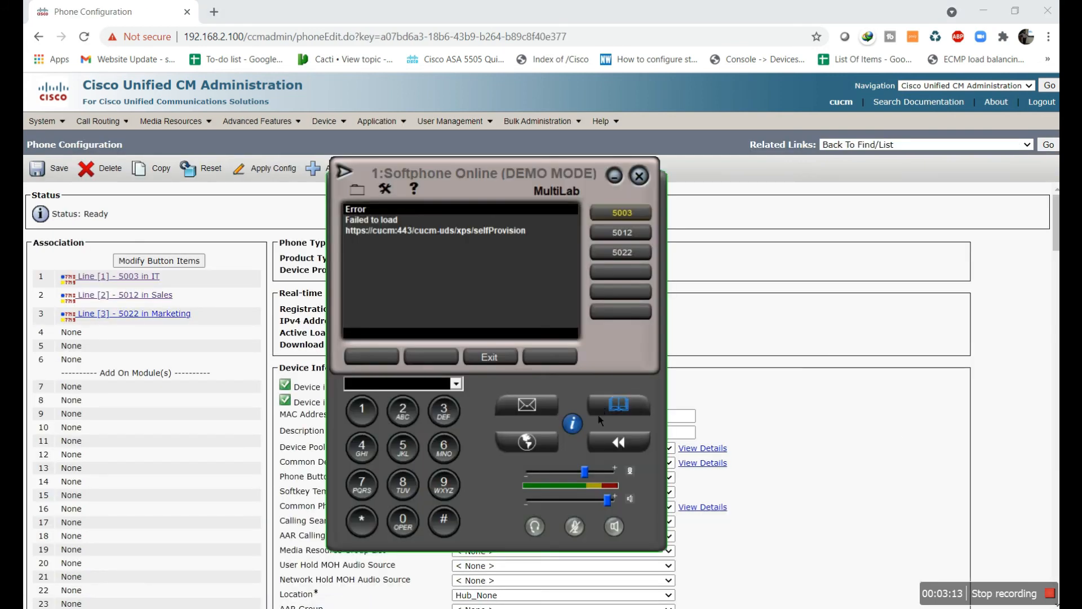
left_click(630, 220)
left_click(624, 220)
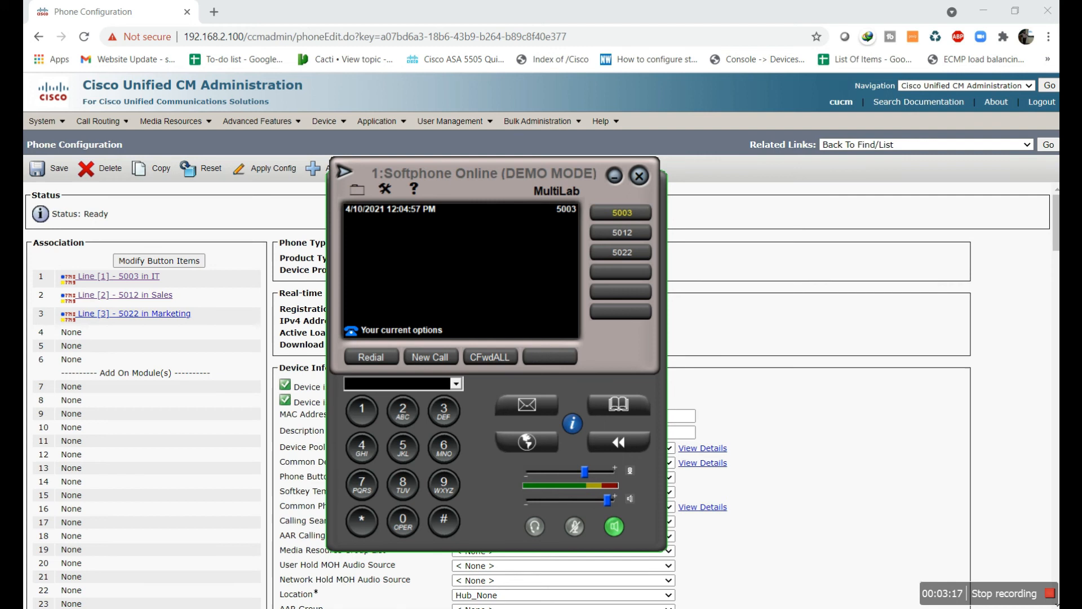
key("alt+Tab")
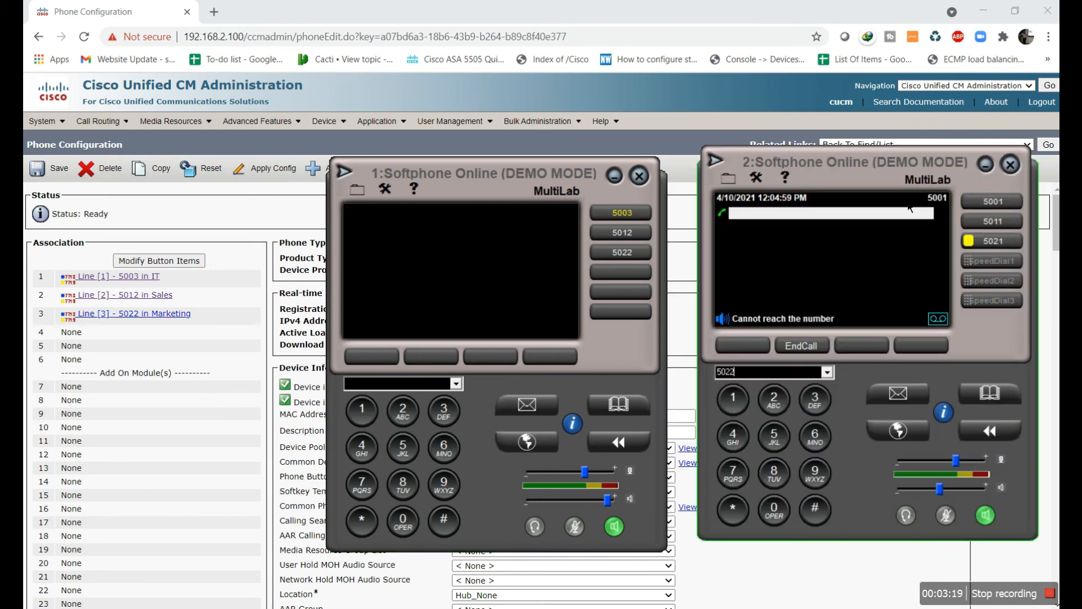
left_click(979, 248)
left_click(236, 224)
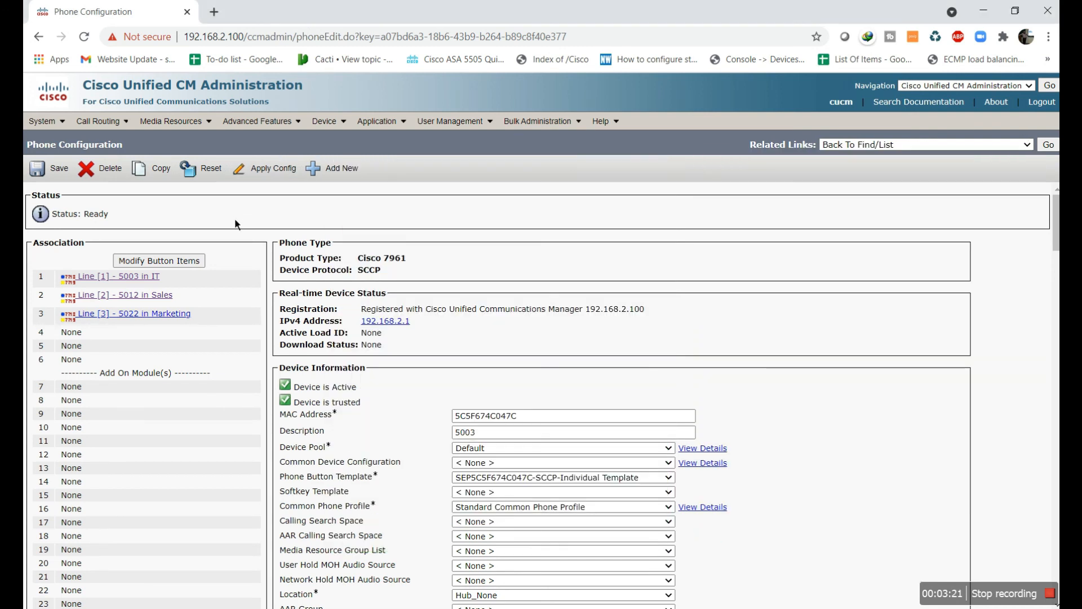
Set line 5022's calling search space to Marketing and apply the config to the phone
left_click(161, 314)
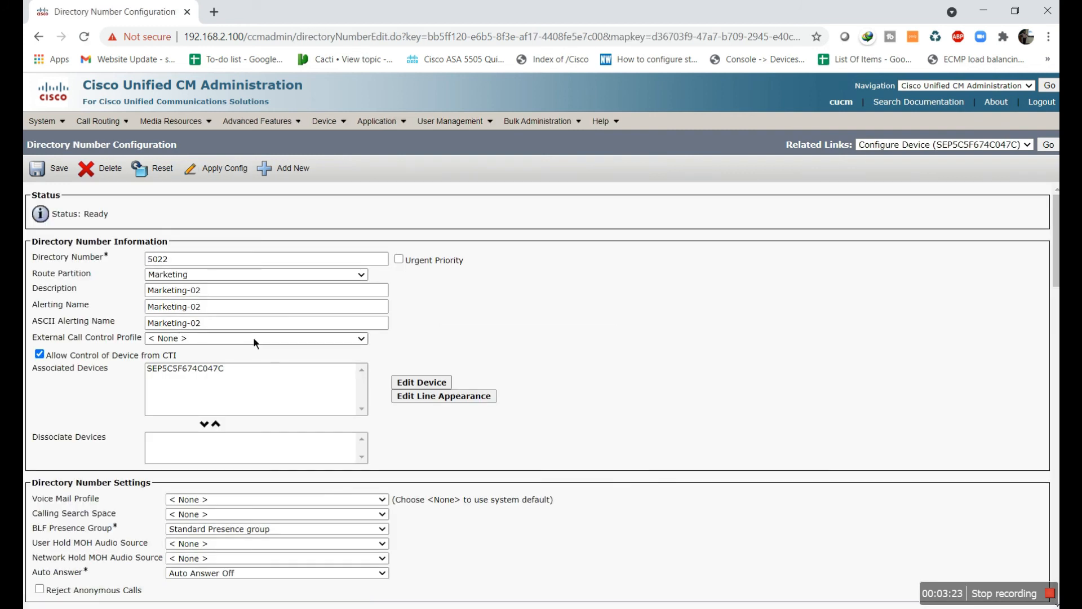
scroll(275, 347, "down", 2)
left_click(265, 373)
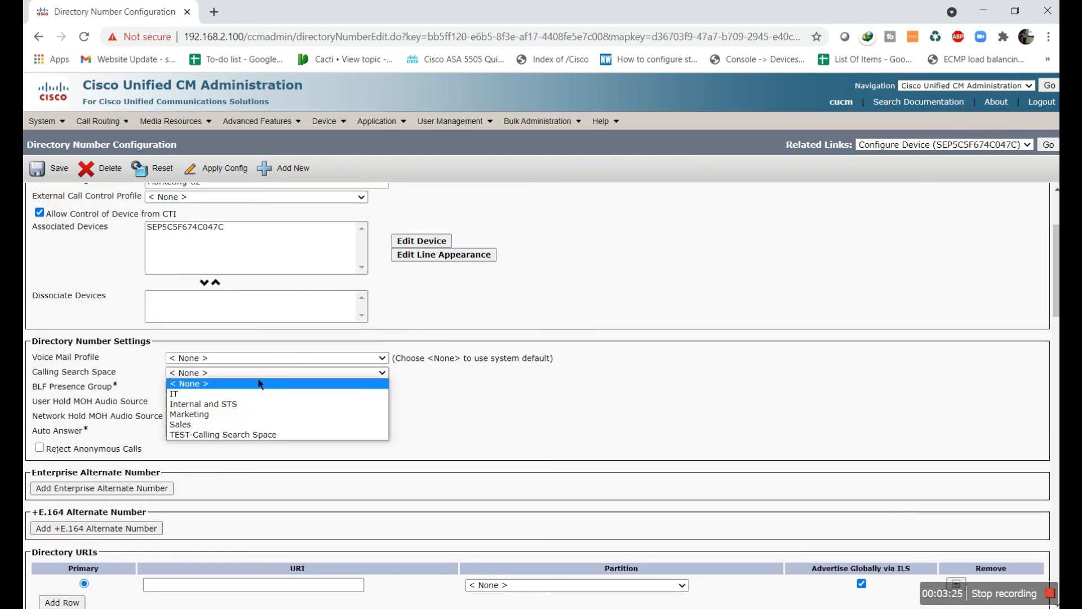
left_click(260, 414)
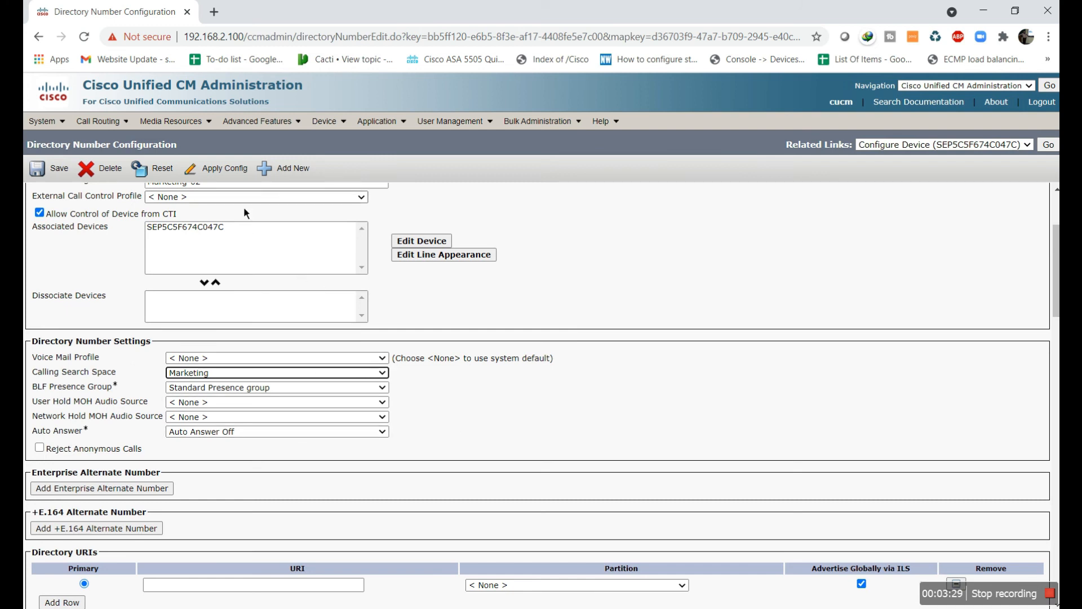
left_click(220, 168)
left_click(260, 370)
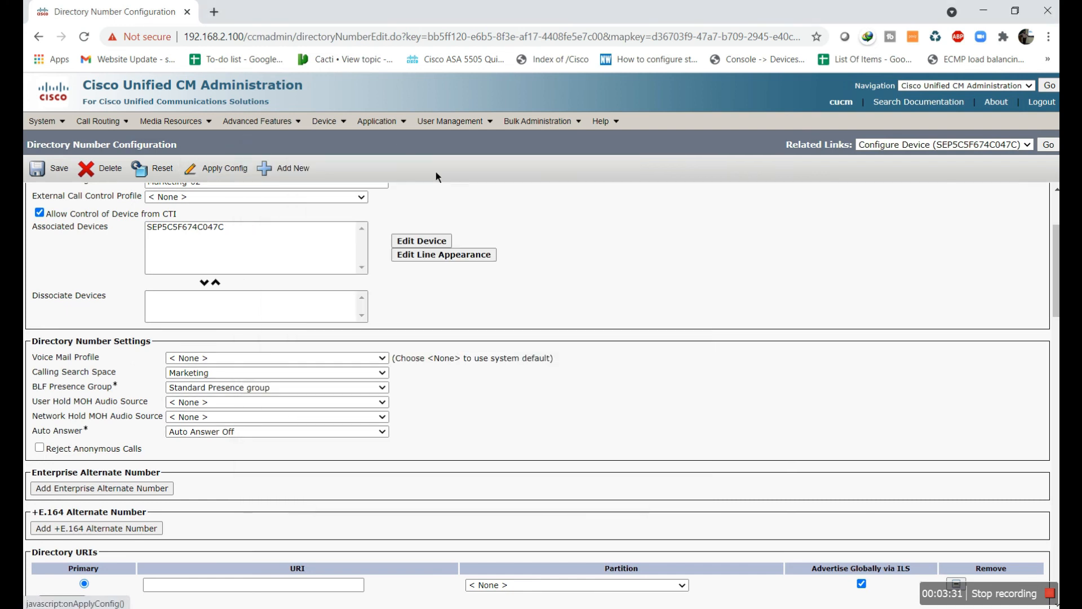
Reopen SEP5C5F674C047C line 5022, choose Marketing as the calling search space again, and reapply the config
mouse_move(327, 121)
left_click(351, 190)
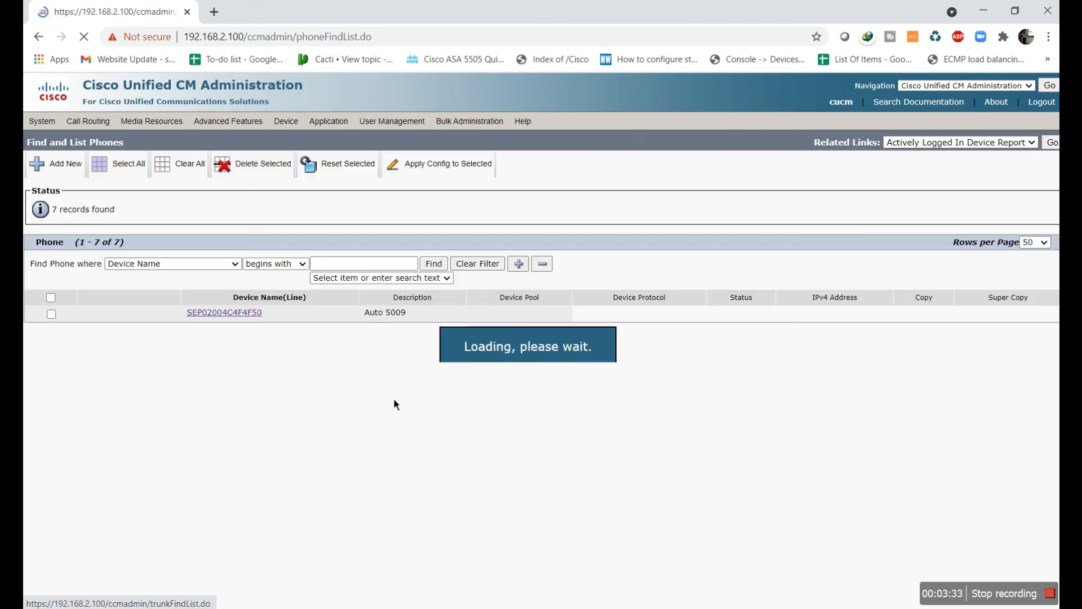
left_click(244, 403)
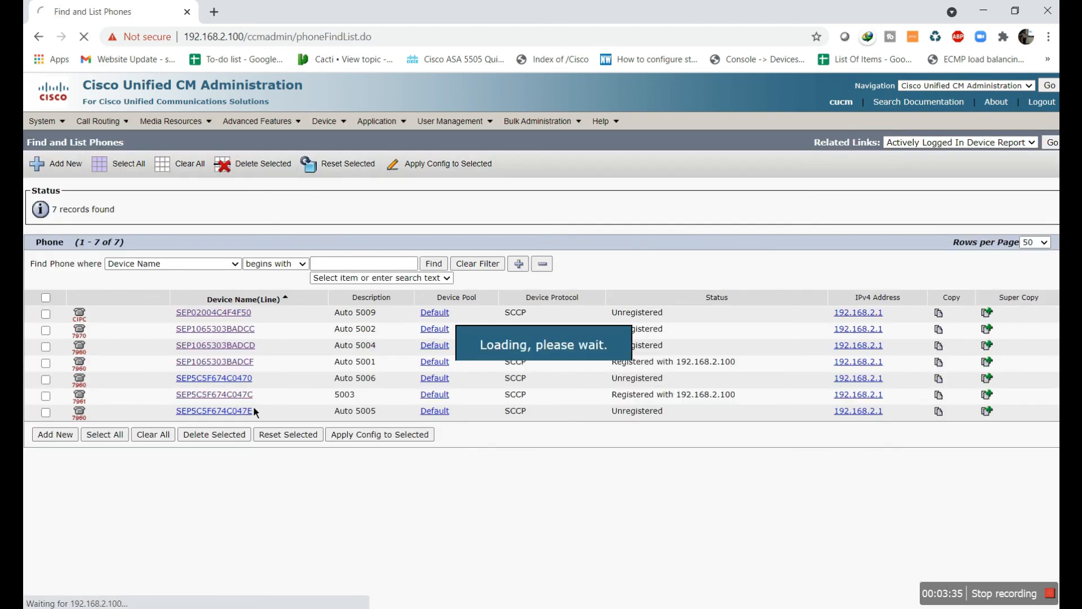
left_click(159, 315)
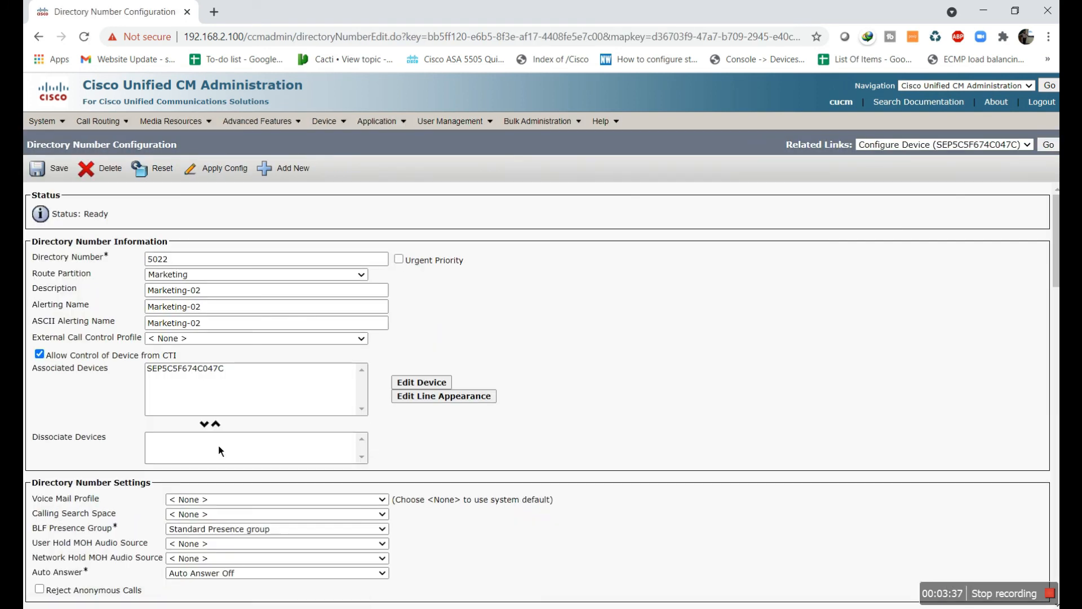
left_click(241, 516)
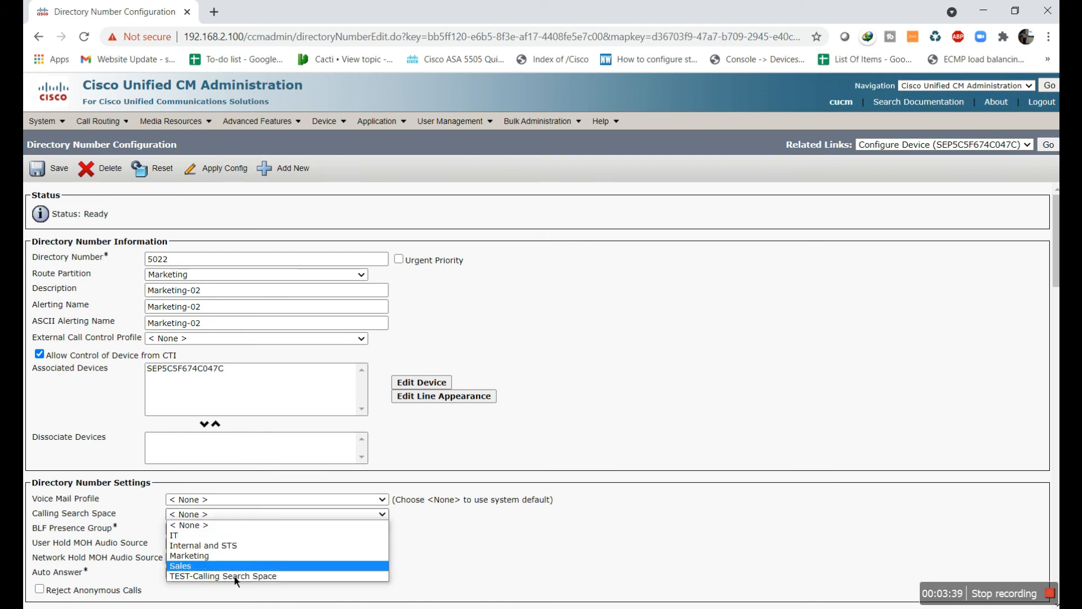
left_click(231, 557)
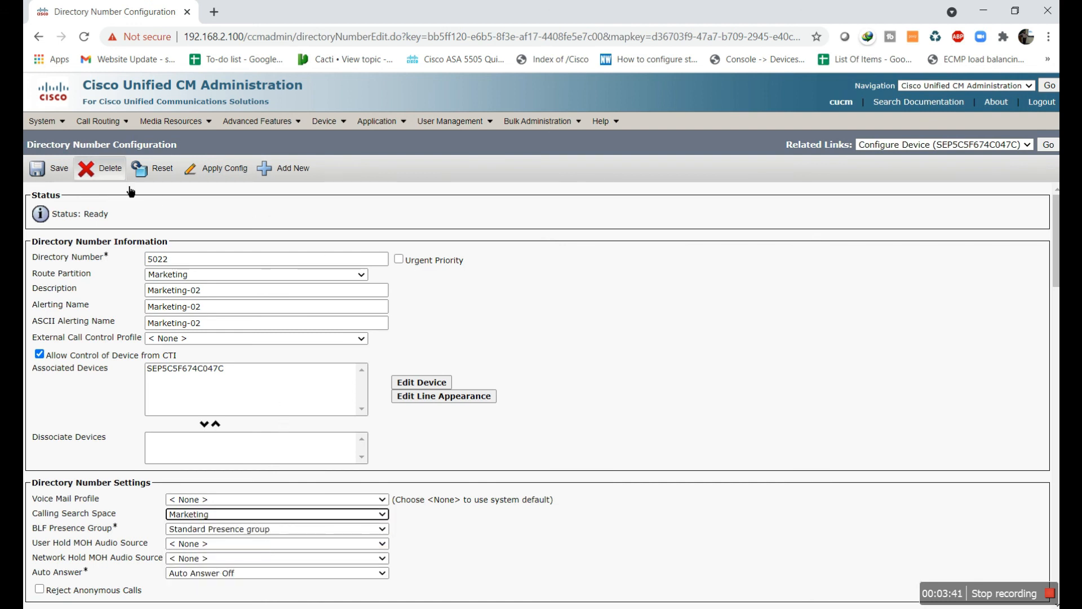
left_click(214, 170)
left_click(260, 371)
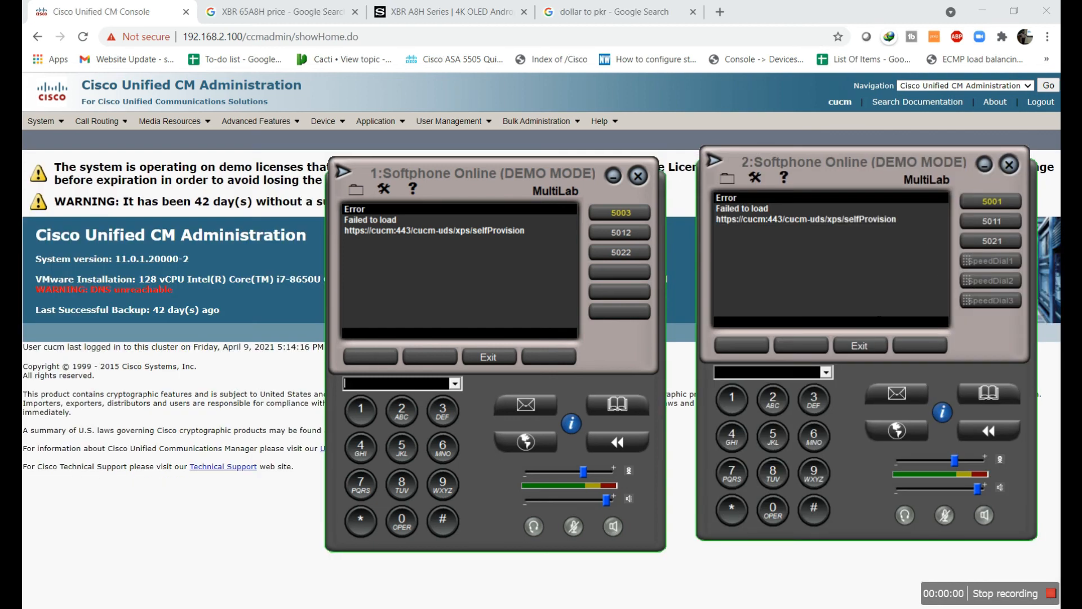
Clear softphone 2's error, call Marketing line 5022 from line 5021, and end the call
left_click(875, 346)
left_click(983, 244)
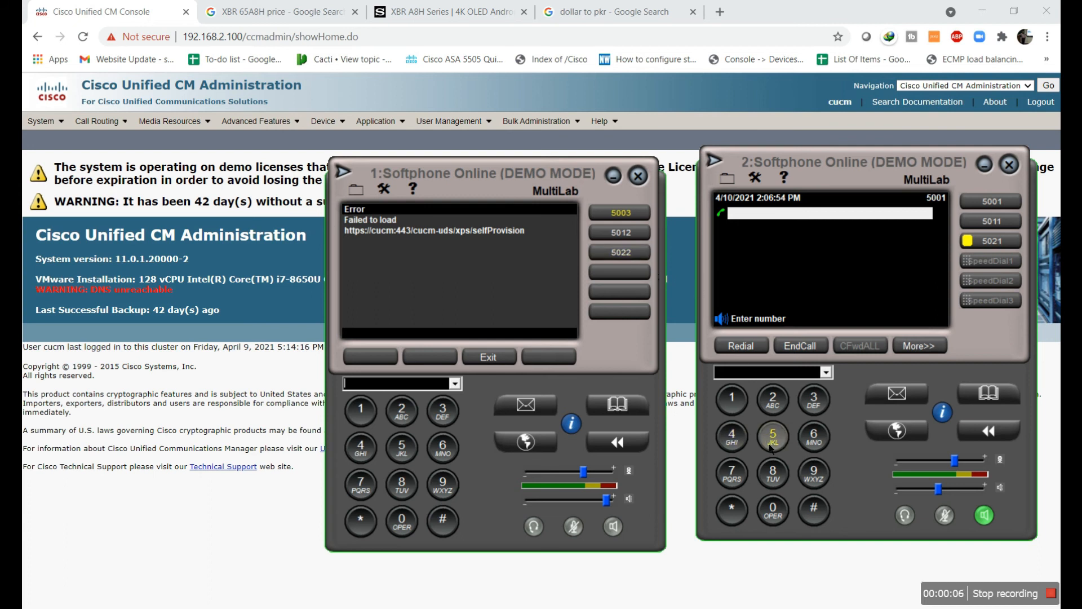
left_click(773, 437)
left_click(773, 511)
left_click(784, 414)
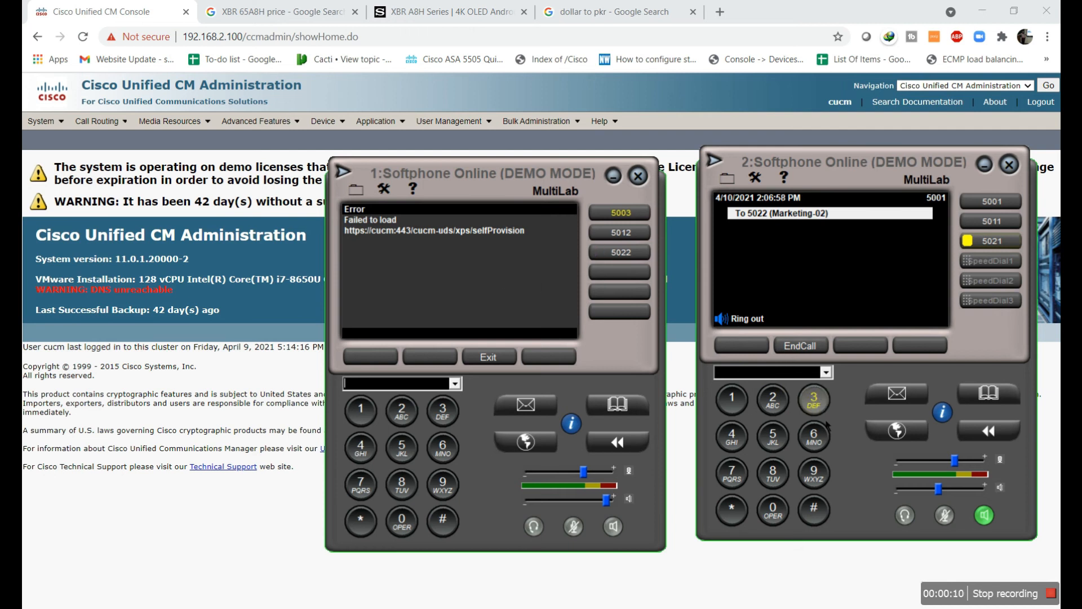
left_click(799, 345)
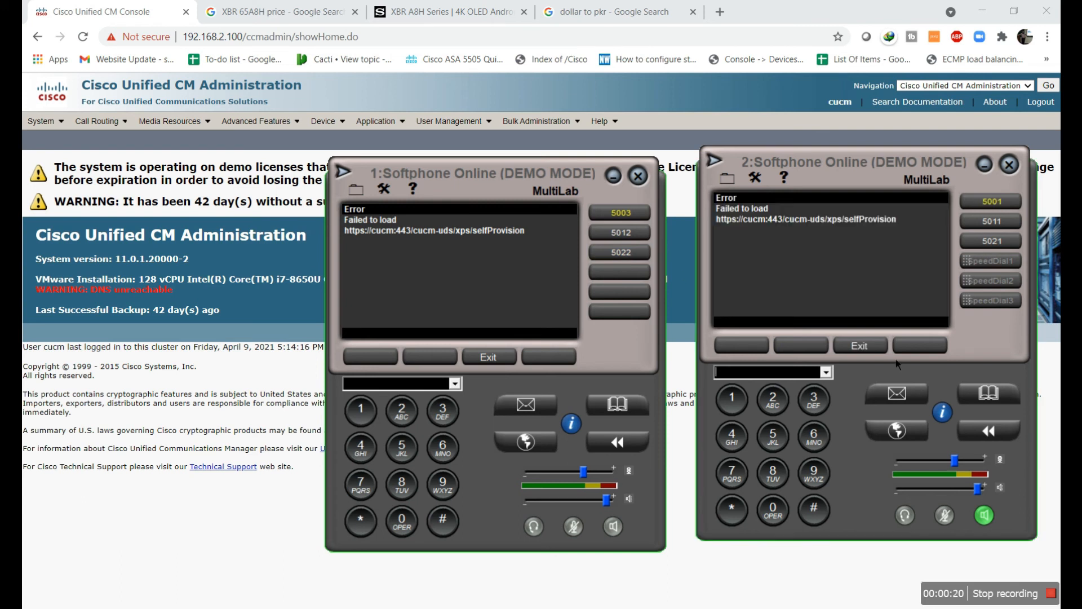
Call Sales line 5012 from line 5001, which fails with 'Cannot reach the number', then hang up
left_click(987, 207)
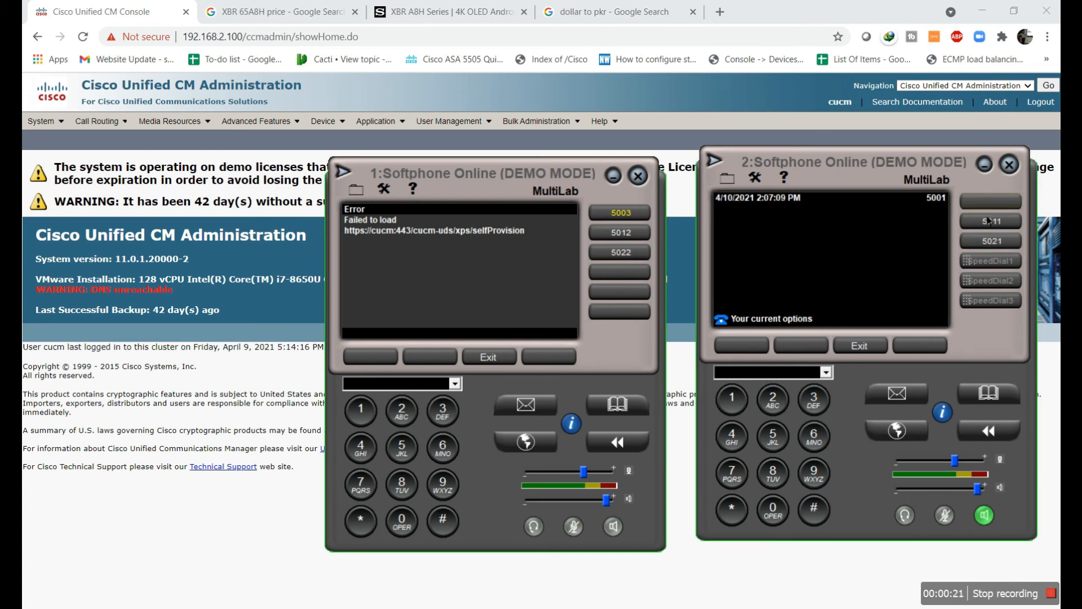
left_click(780, 447)
left_click(780, 503)
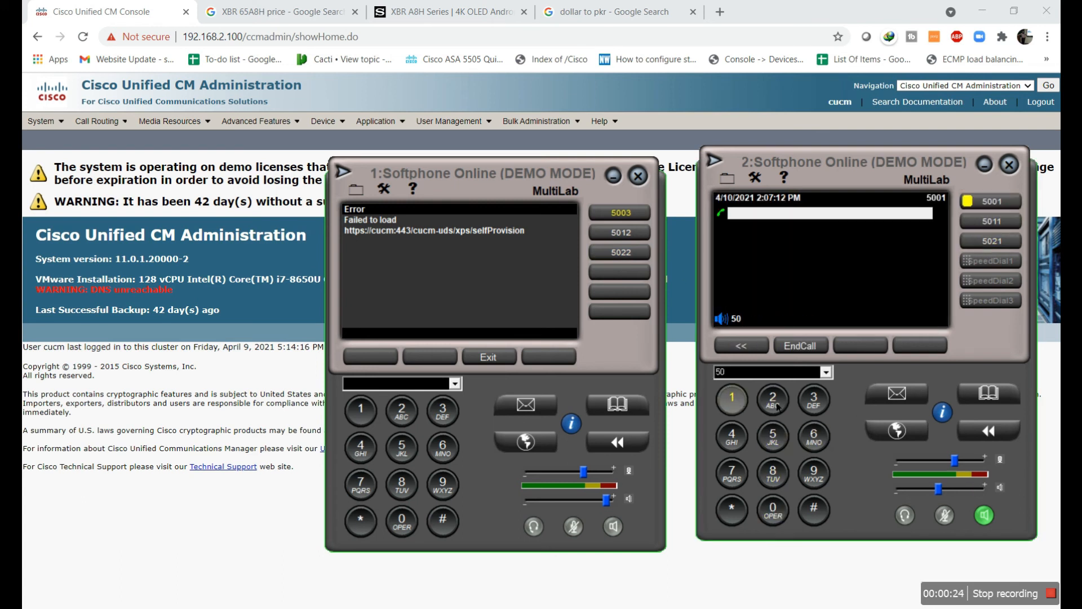
left_click(777, 406)
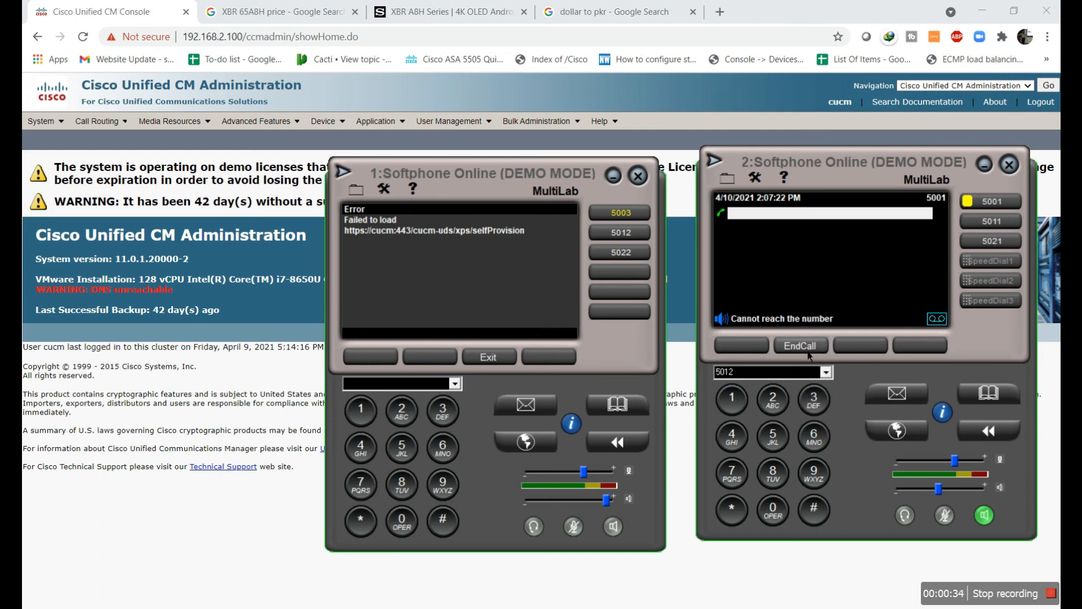
left_click(803, 348)
mouse_move(150, 131)
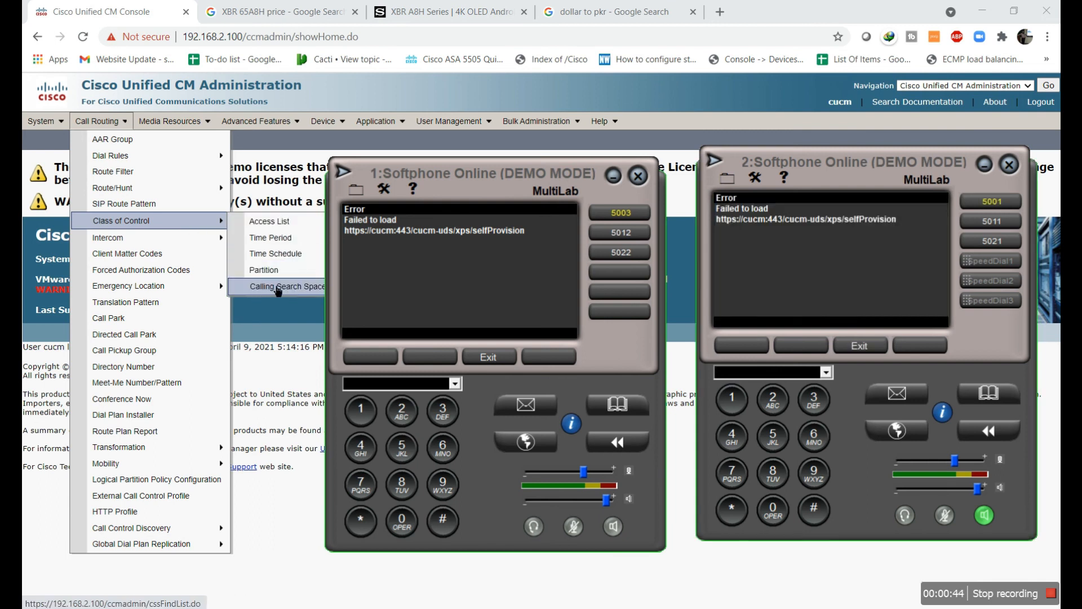
Start a new calling search space named Manager
left_click(292, 288)
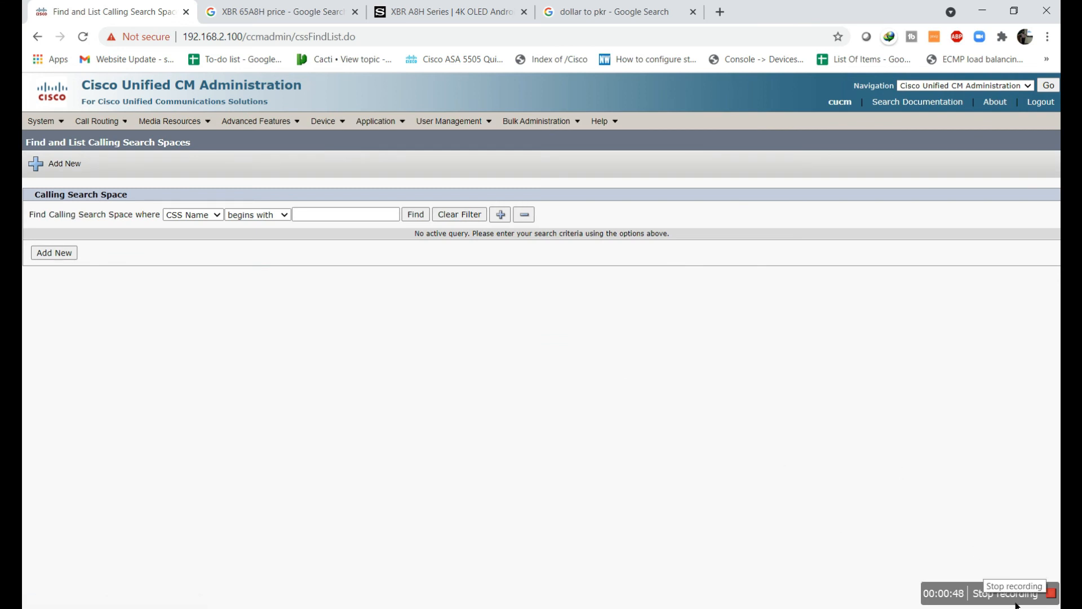
left_click(54, 252)
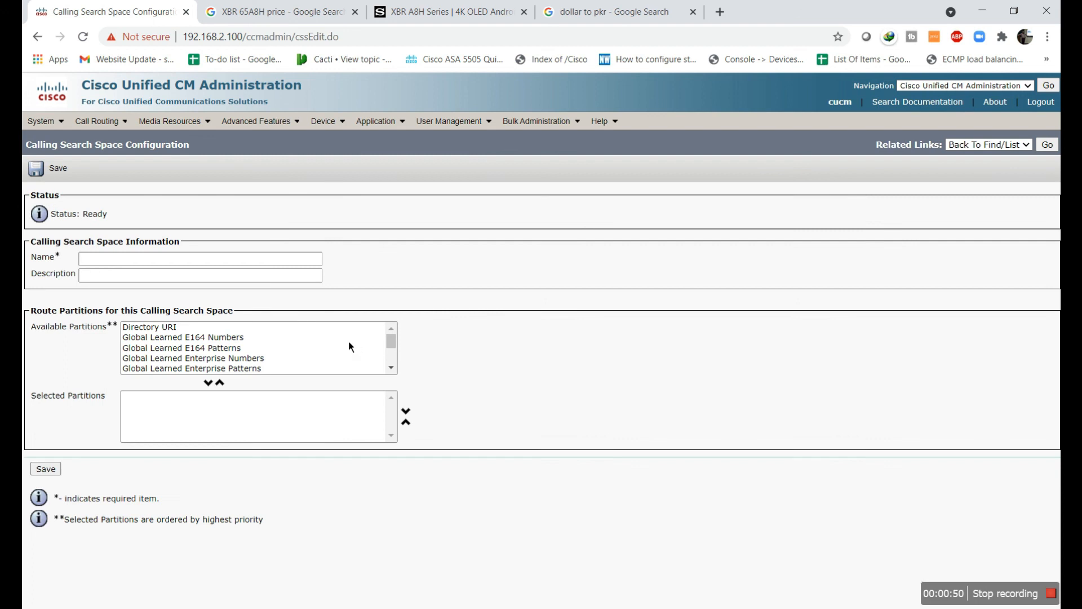
left_click(202, 261)
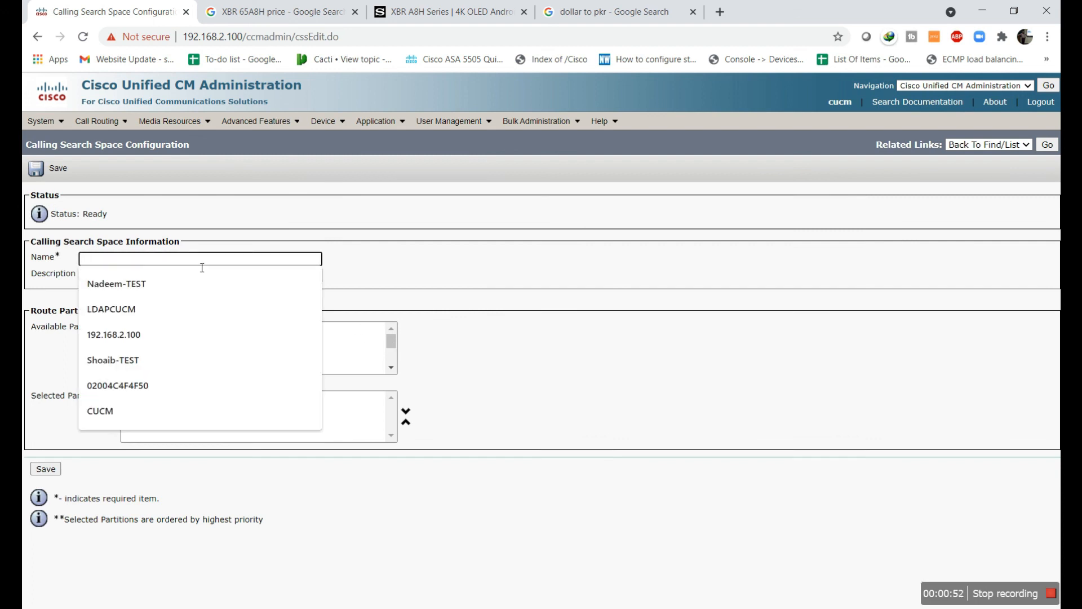
type("Manager")
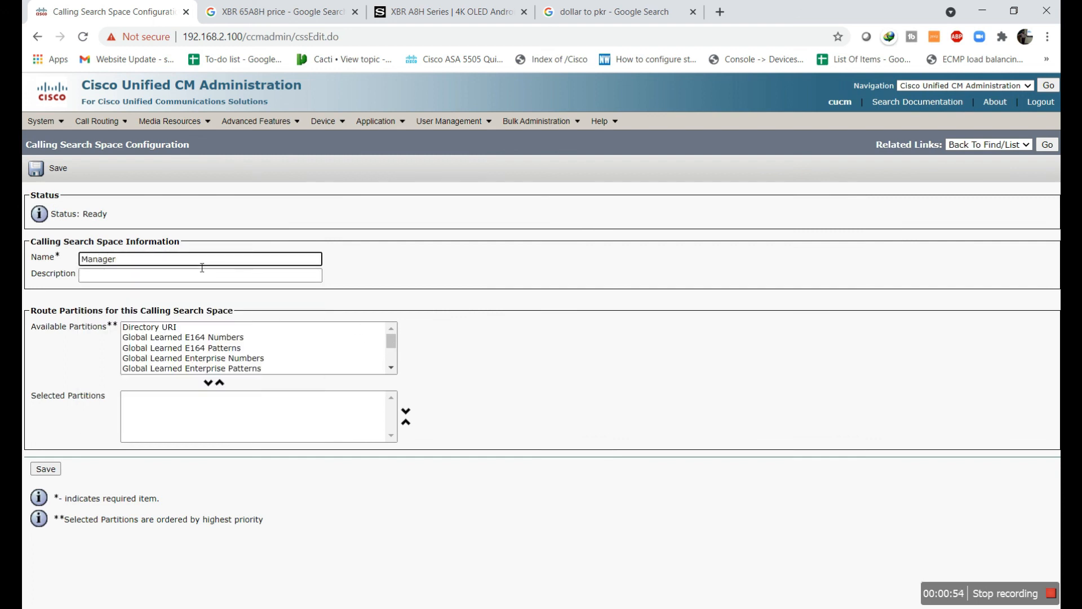
left_click(145, 275)
left_click(425, 272)
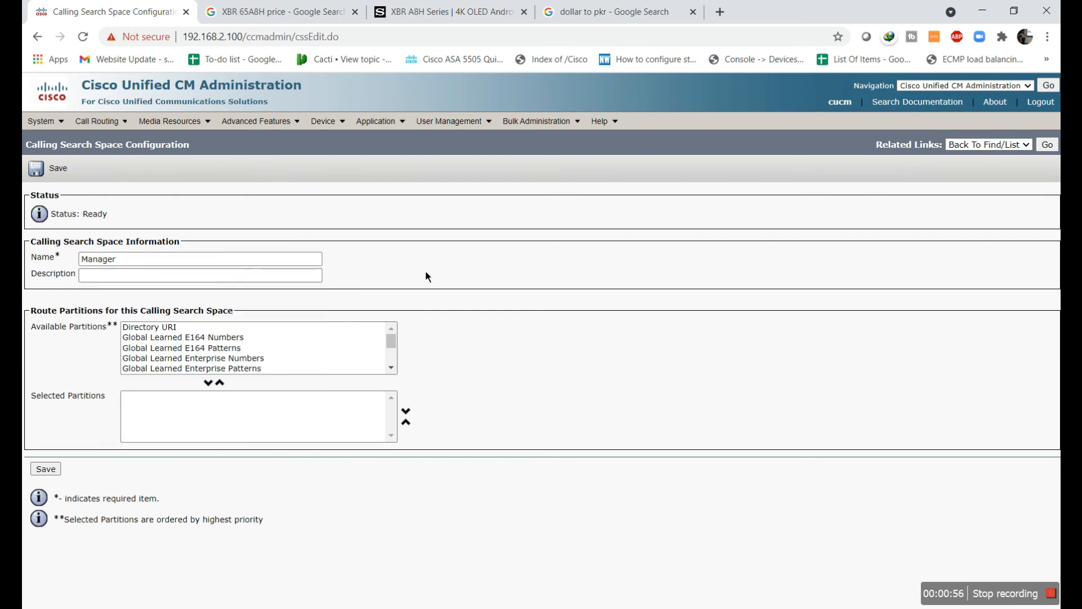
Move the IT, Marketing and Sales partitions into Selected Partitions and save Manager
left_click_drag(395, 345, 397, 389)
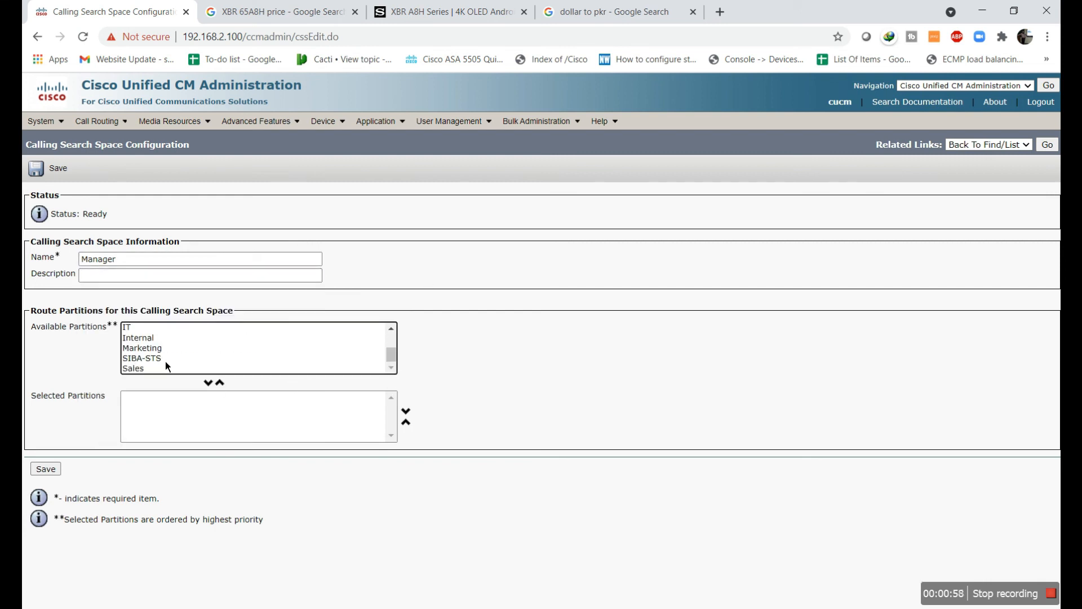
left_click(139, 331)
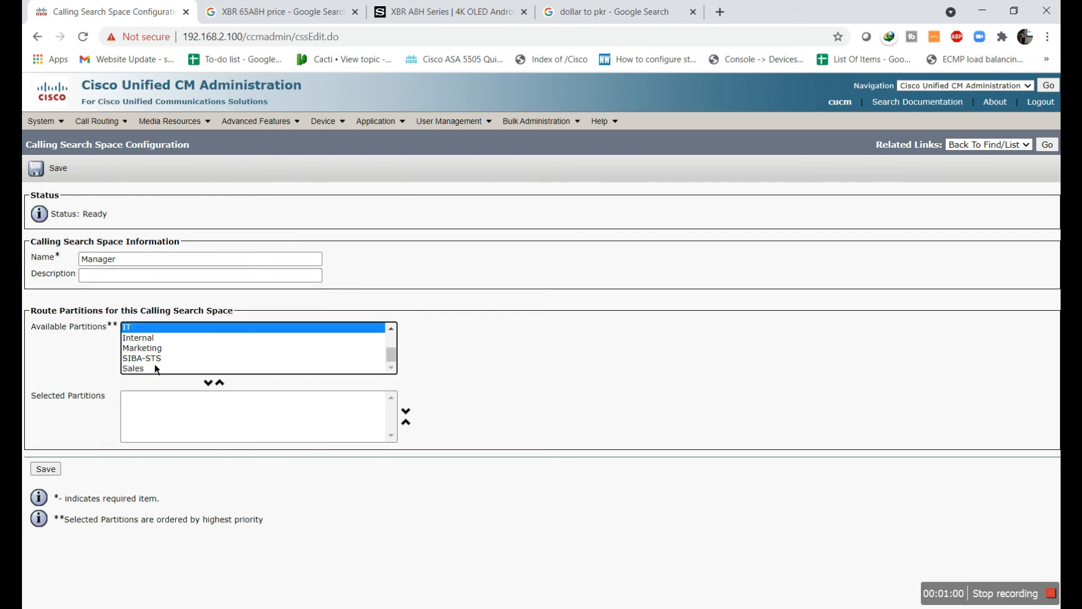
left_click(148, 369, "ctrl")
left_click(156, 350, "ctrl")
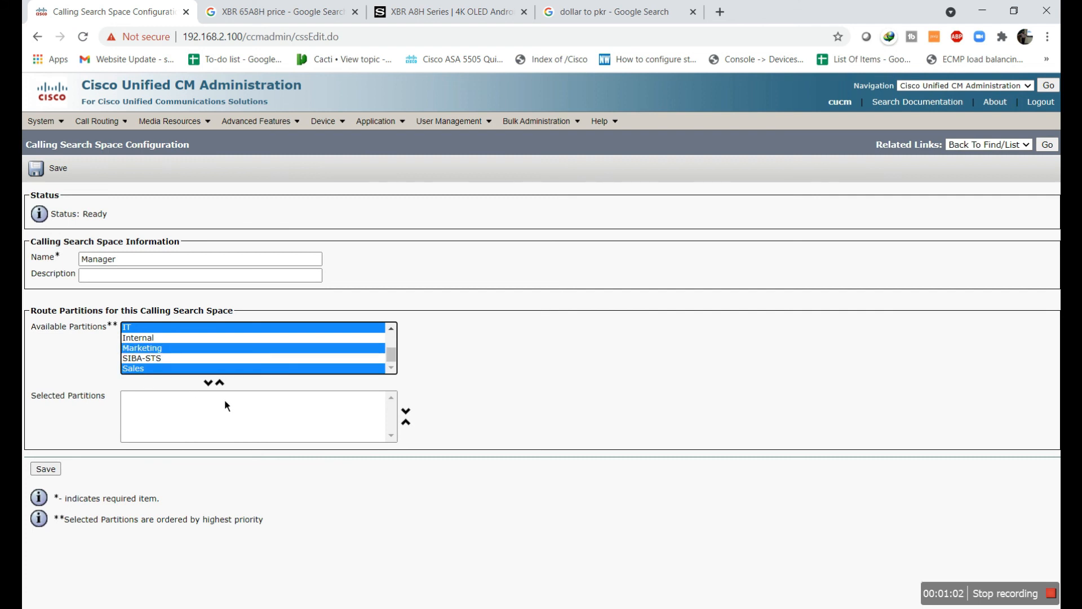
left_click(209, 384)
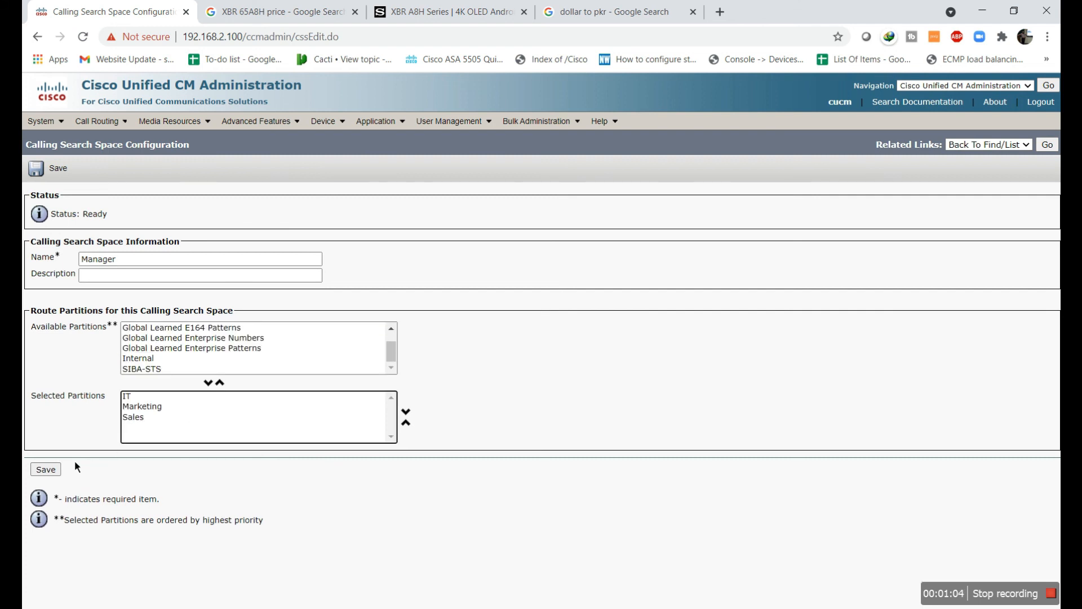
left_click(61, 474)
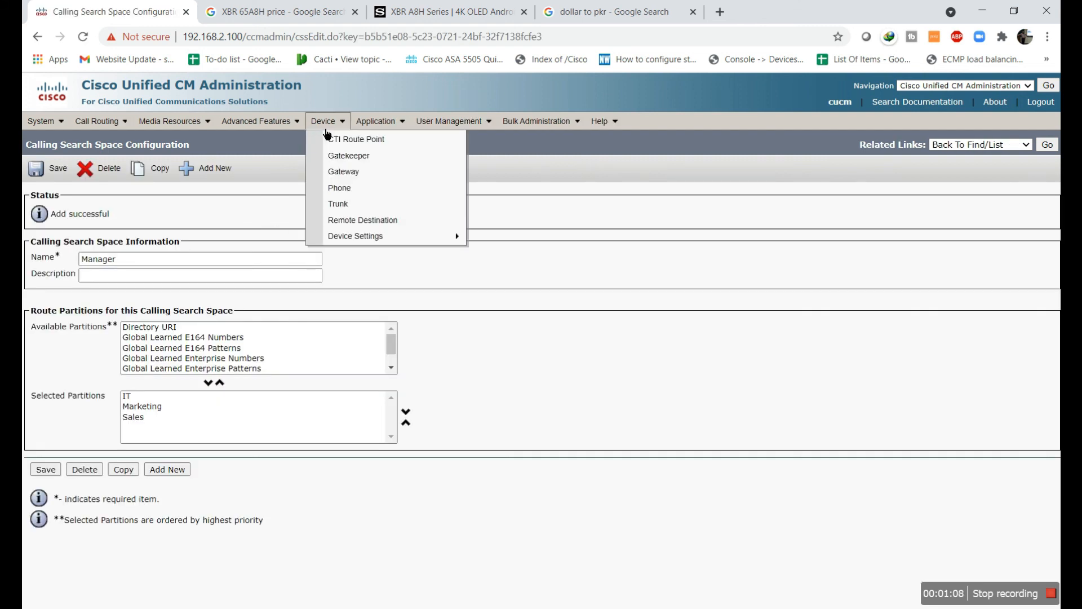
Minimize Softphone 1 and open phone SEP1065303BADCF from the phone list
key("alt+Tab")
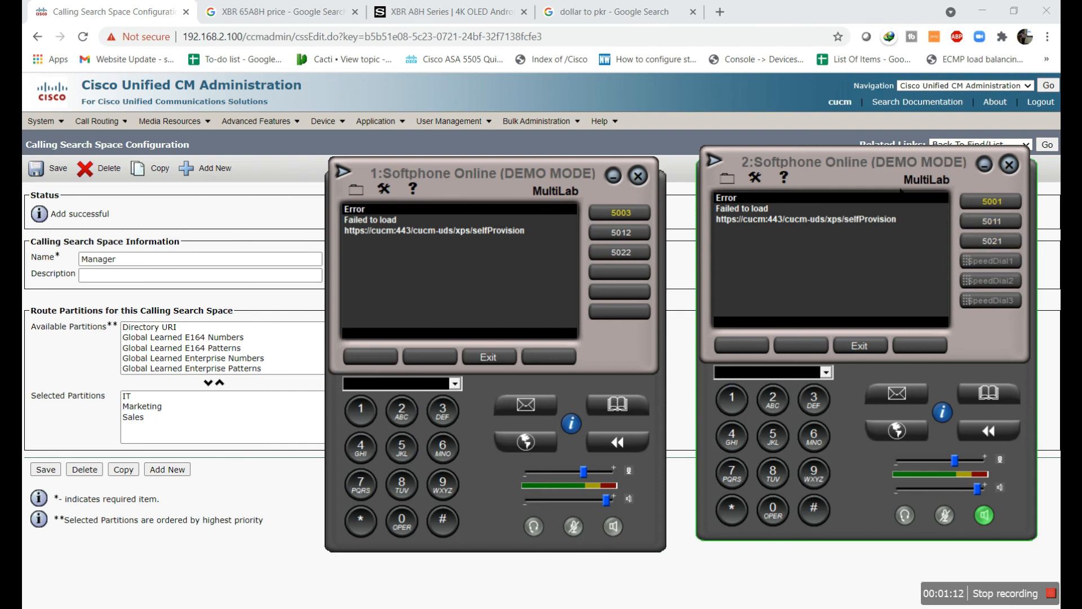
mouse_move(332, 122)
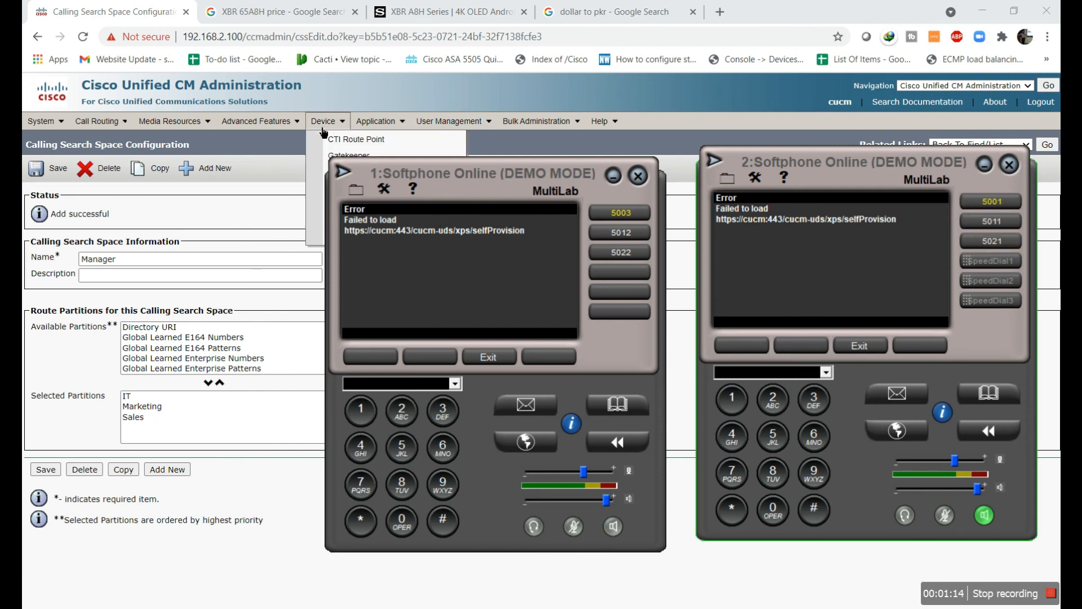
left_click(611, 178)
mouse_move(256, 129)
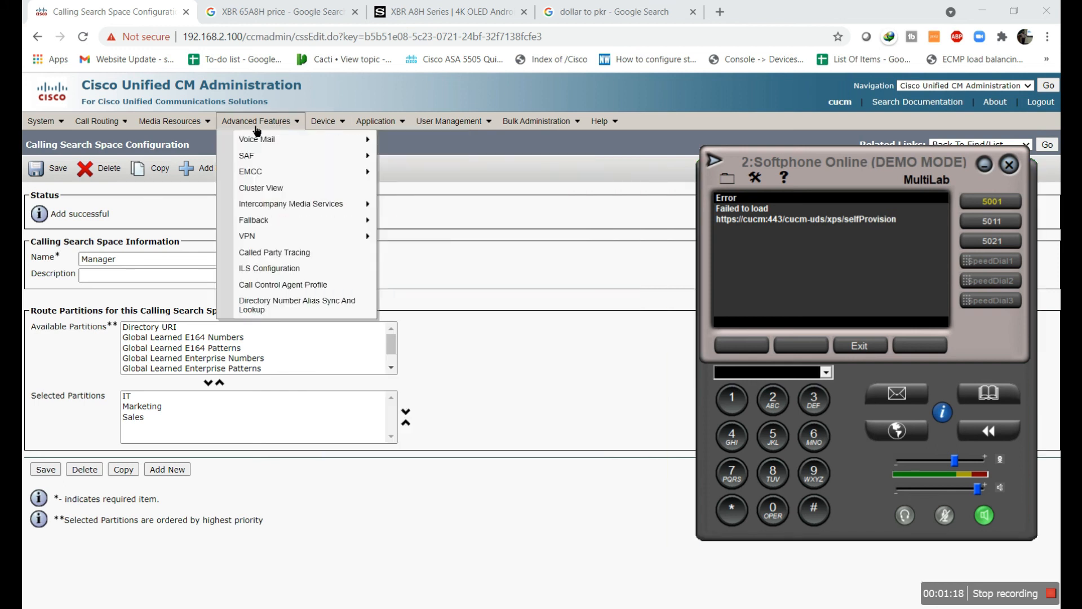
mouse_move(330, 123)
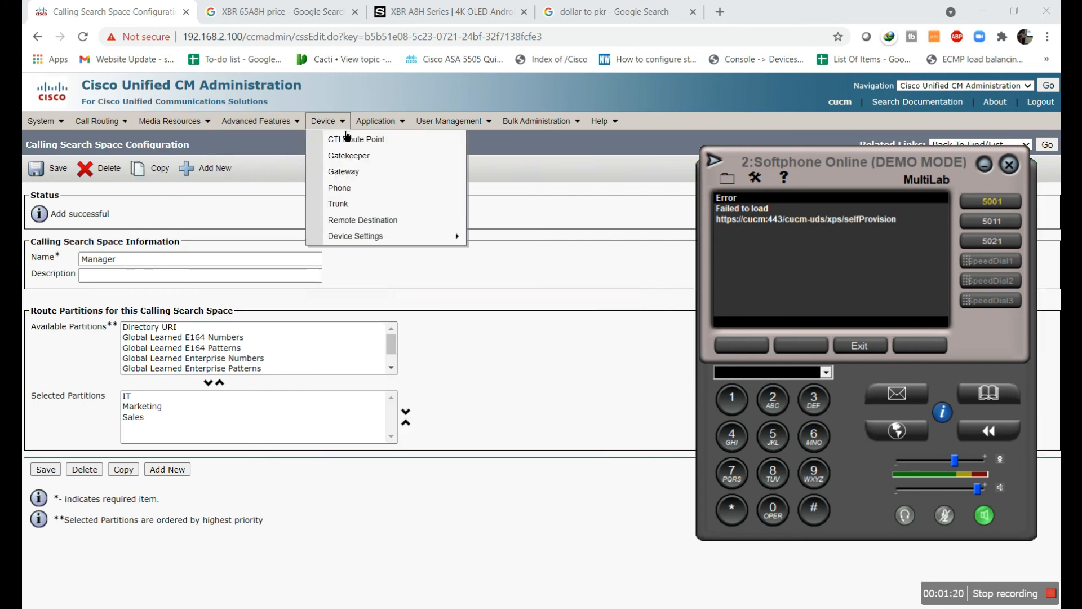
left_click(358, 205)
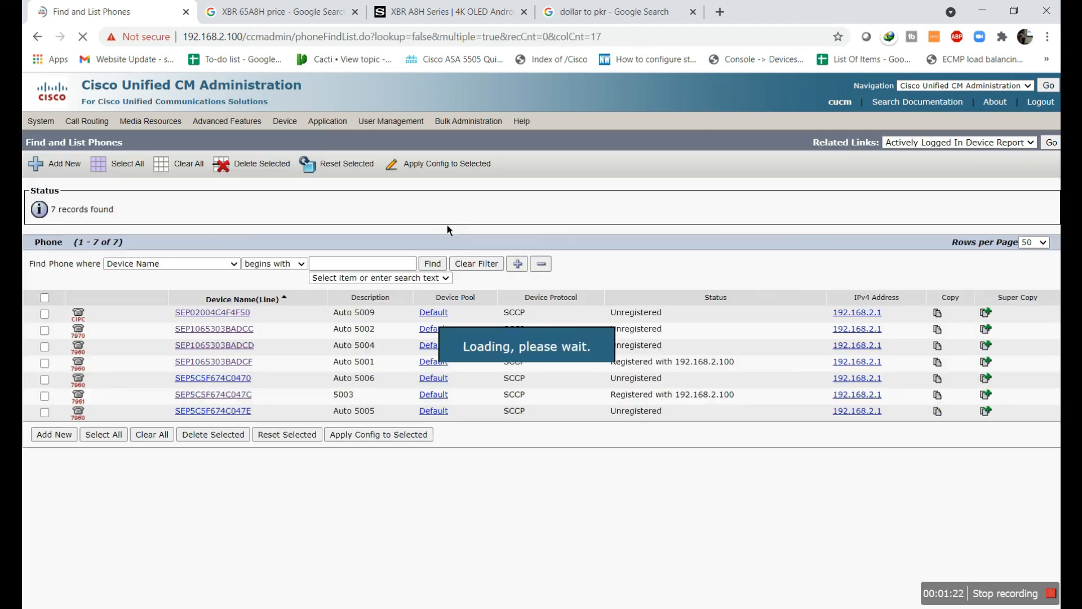
left_click(236, 364)
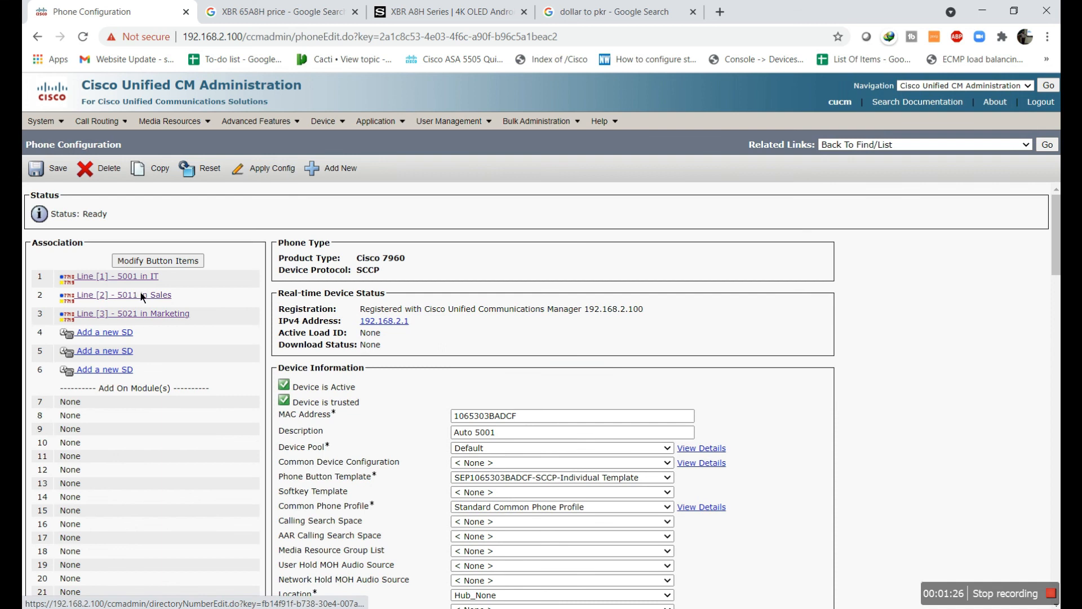
Set phone 5001's Calling Search Space to Manager
scroll(619, 368, "down", 1)
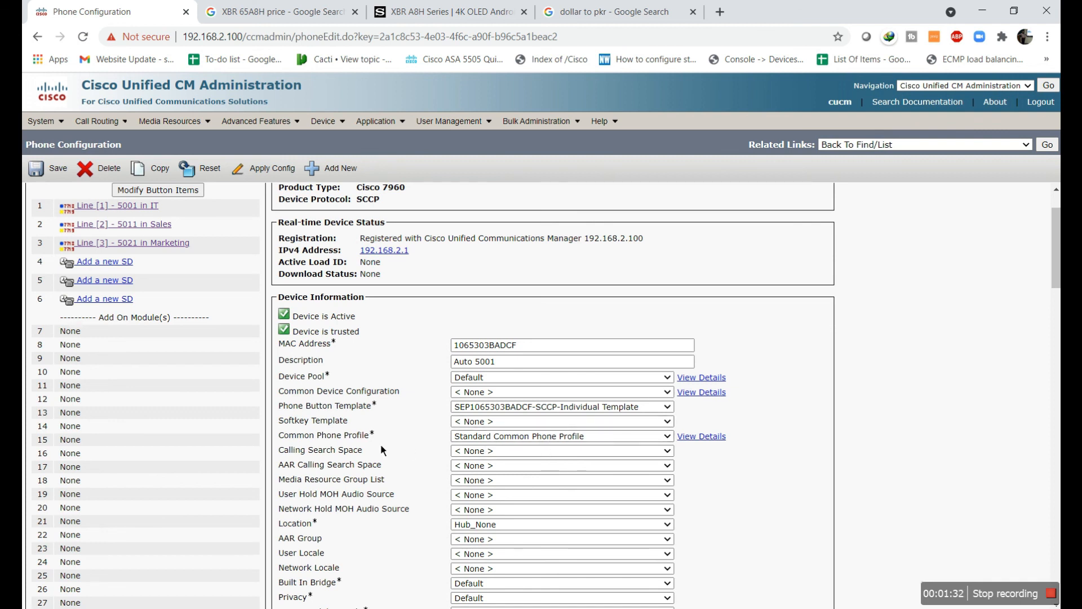
scroll(361, 394, "down", 2)
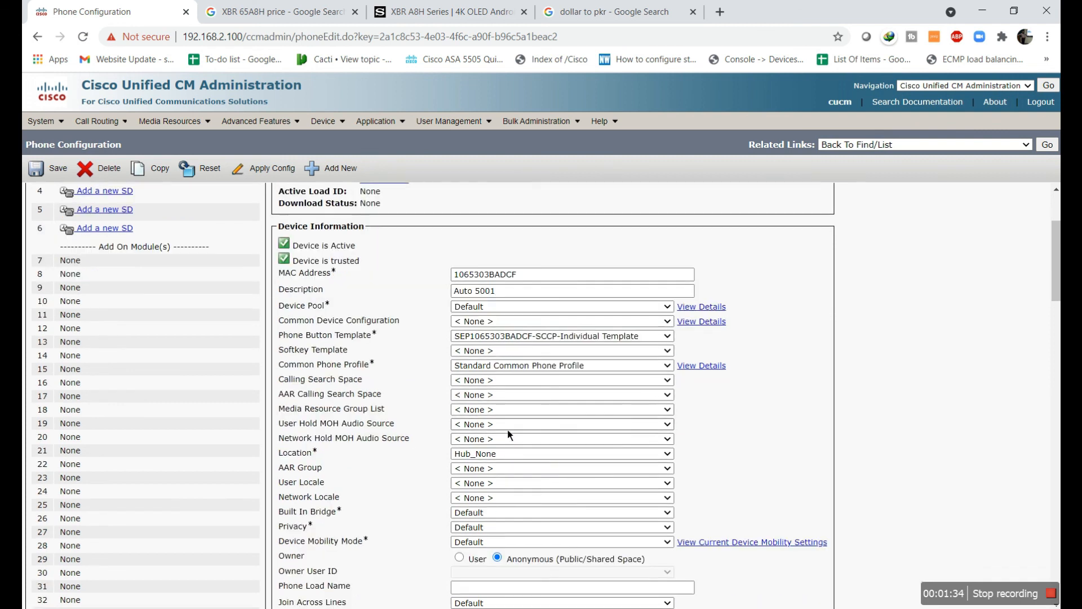
left_click(479, 309)
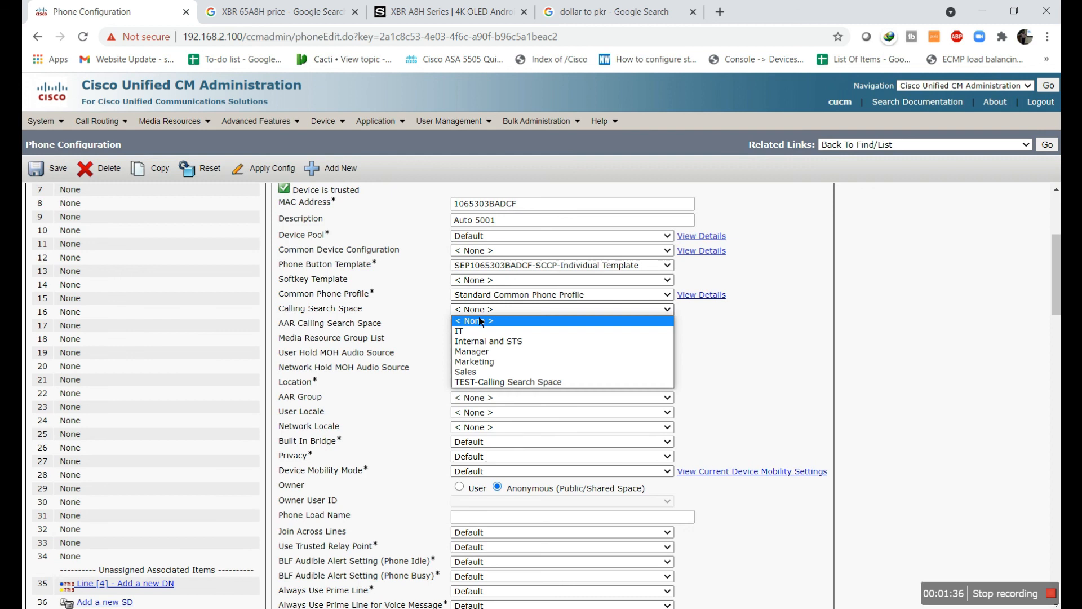
left_click(479, 354)
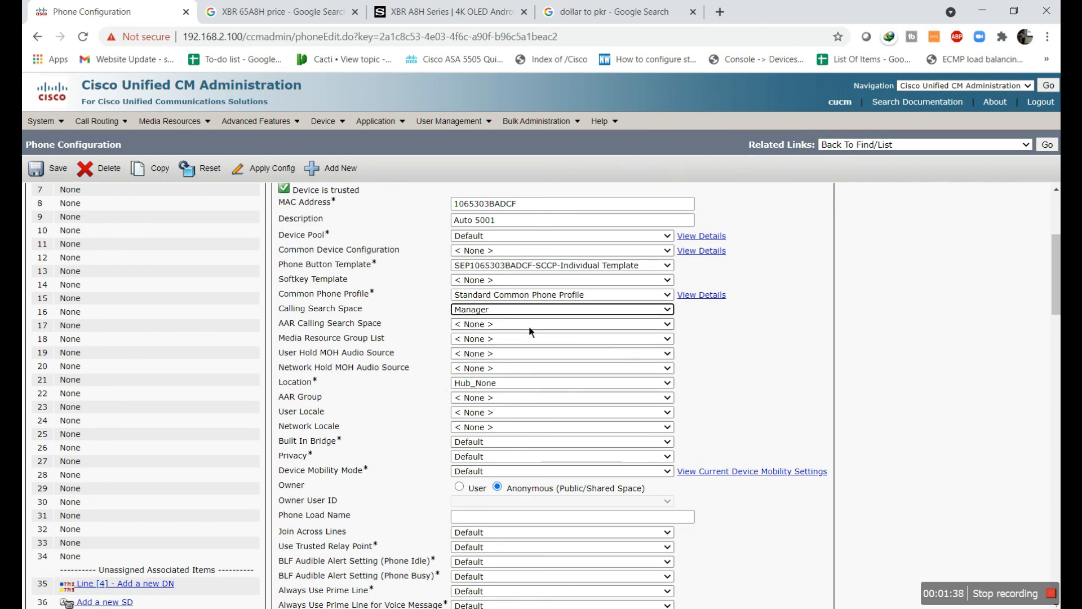
Apply the configuration to the phone and return to the phone list
scroll(698, 417, "up", 3)
scroll(699, 420, "up", 1)
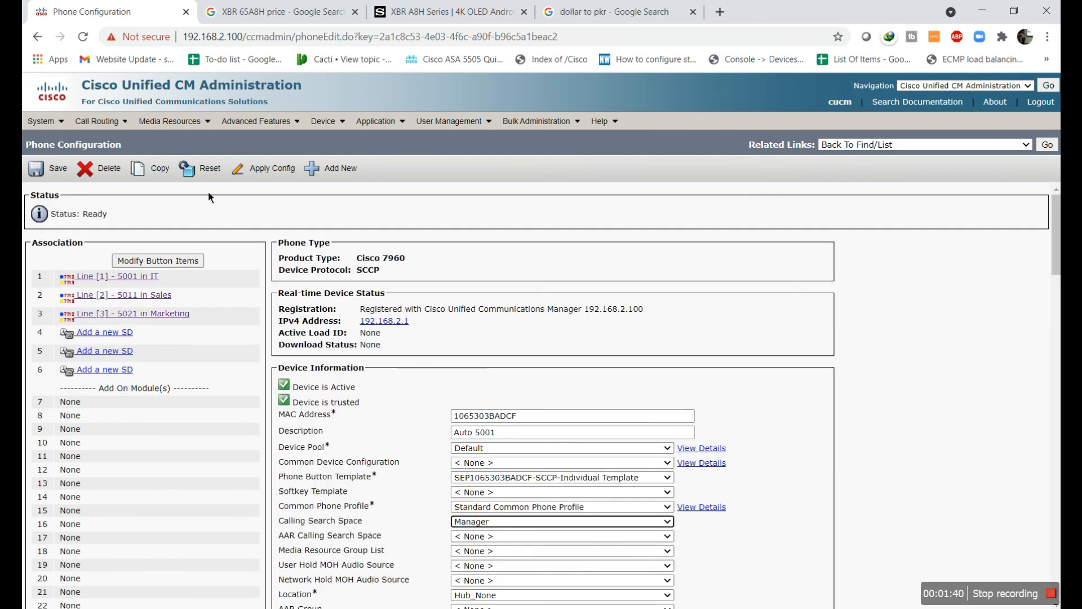
left_click(276, 170)
left_click(259, 370)
scroll(620, 461, "down", 5)
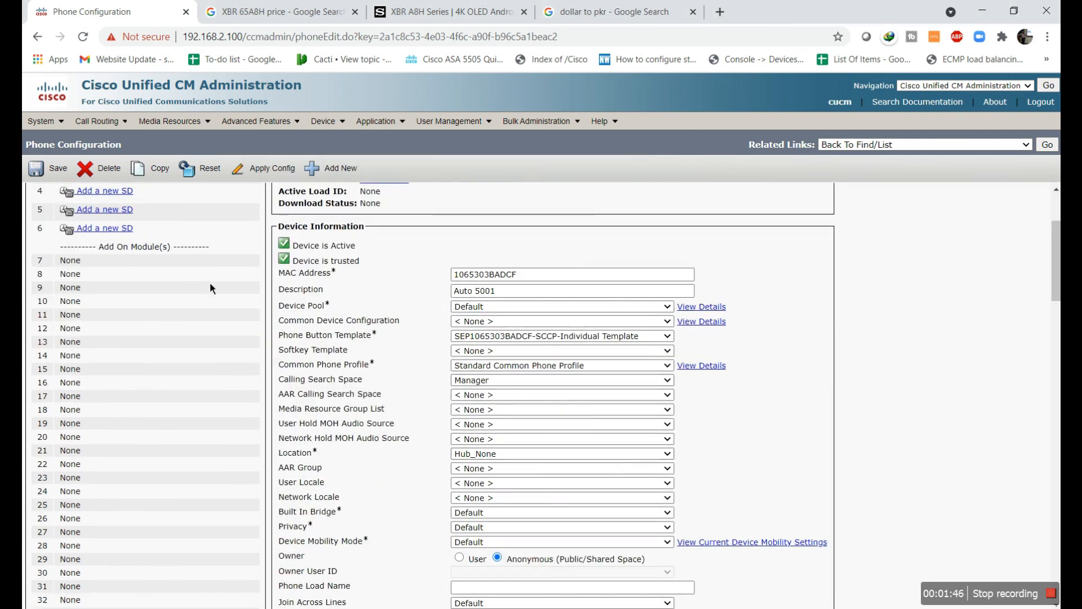
left_click(330, 121)
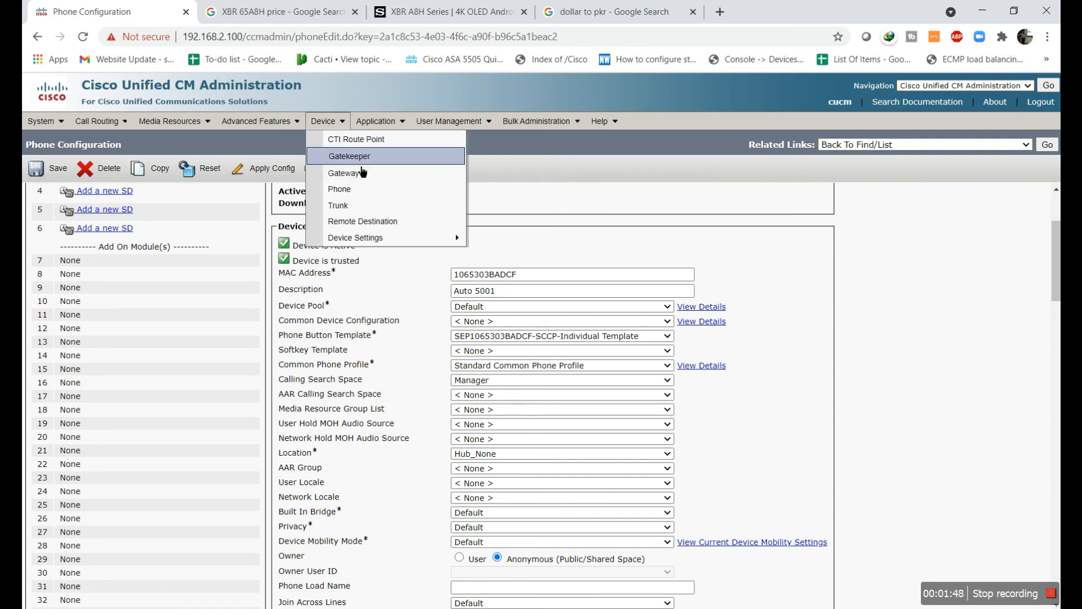
left_click(361, 192)
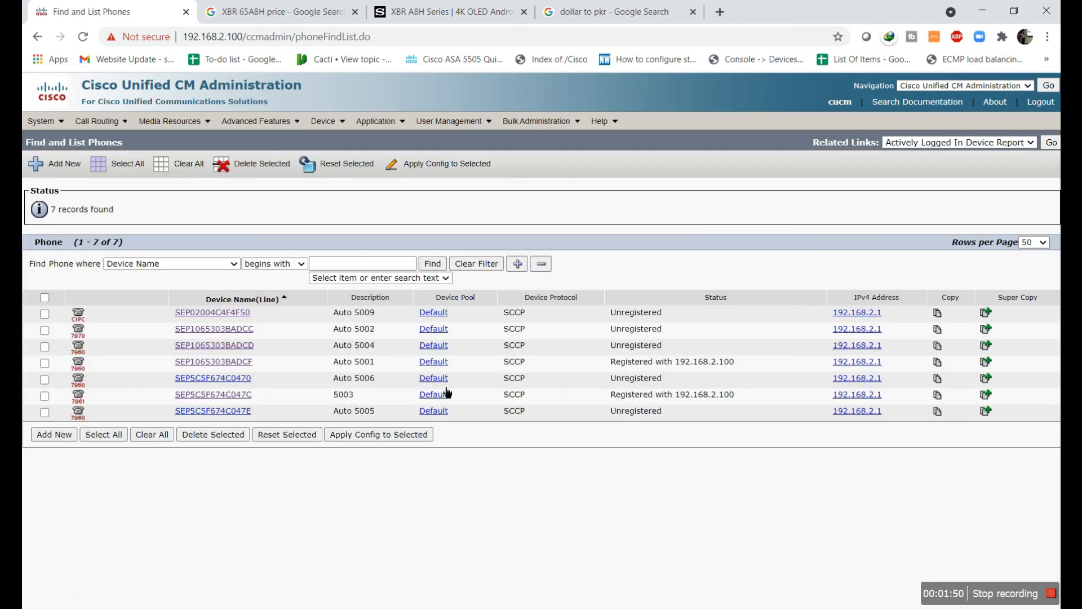
Reopen SEP1065303BADCF, select the Manager calling search space, and save
left_click(242, 365)
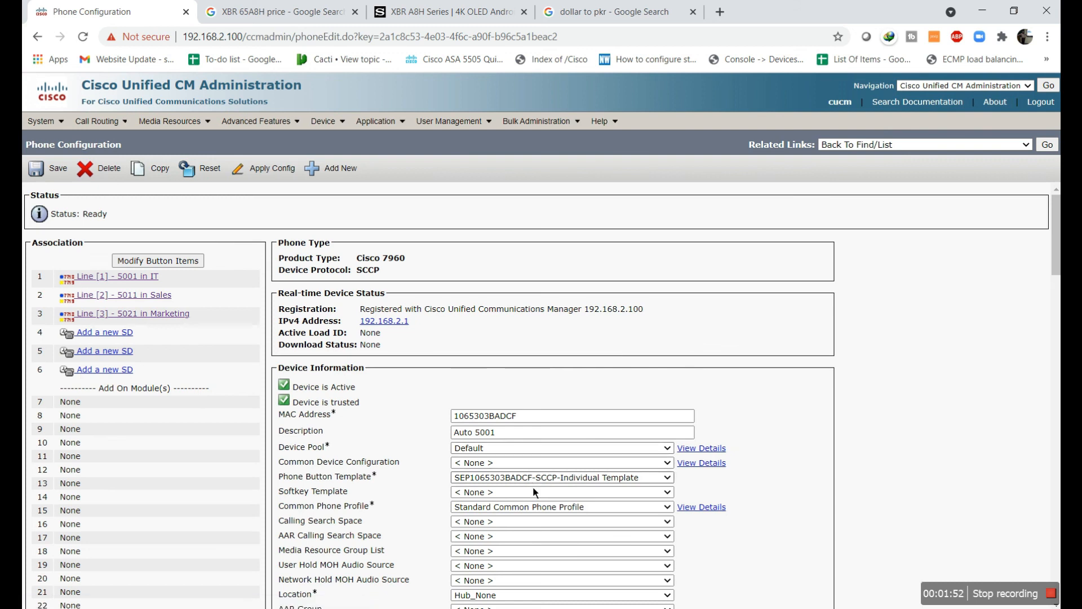
left_click(472, 520)
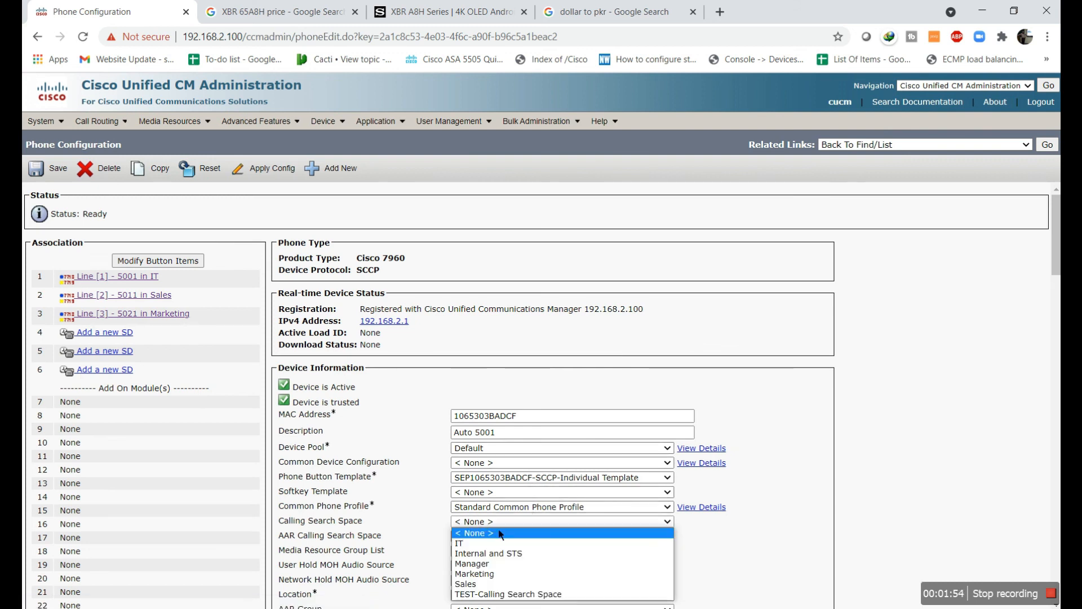
left_click(484, 563)
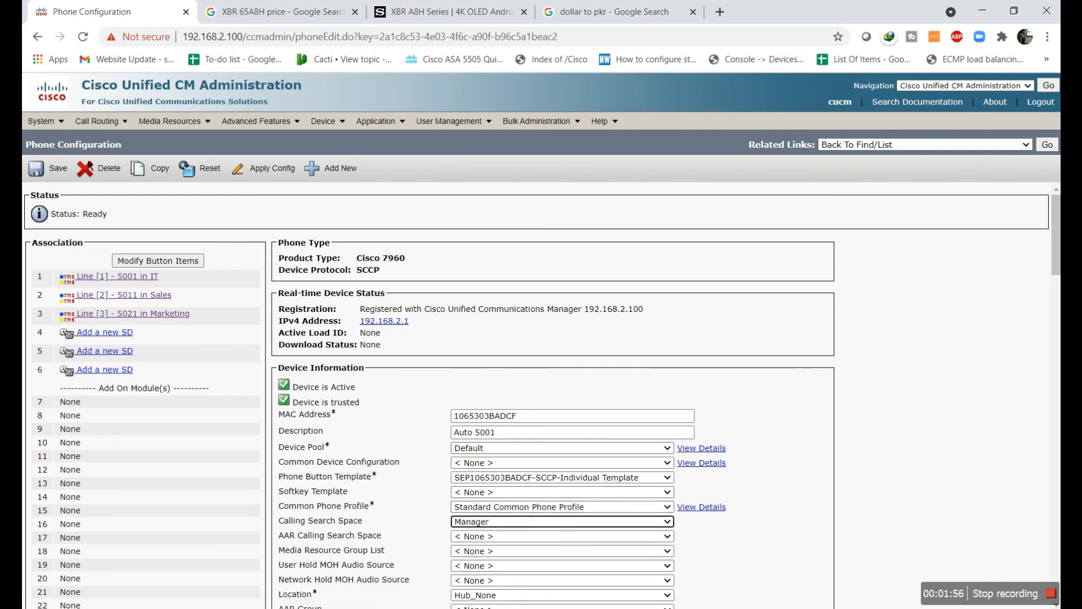
left_click(50, 168)
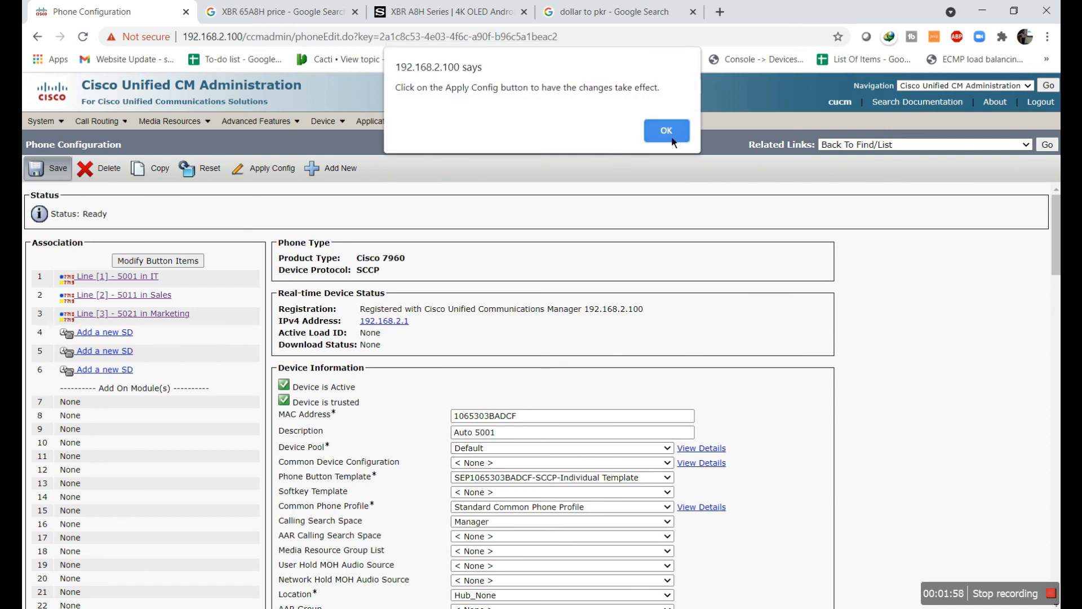
left_click(666, 130)
Apply the configuration to the phone and save it again
left_click(272, 179)
left_click(260, 371)
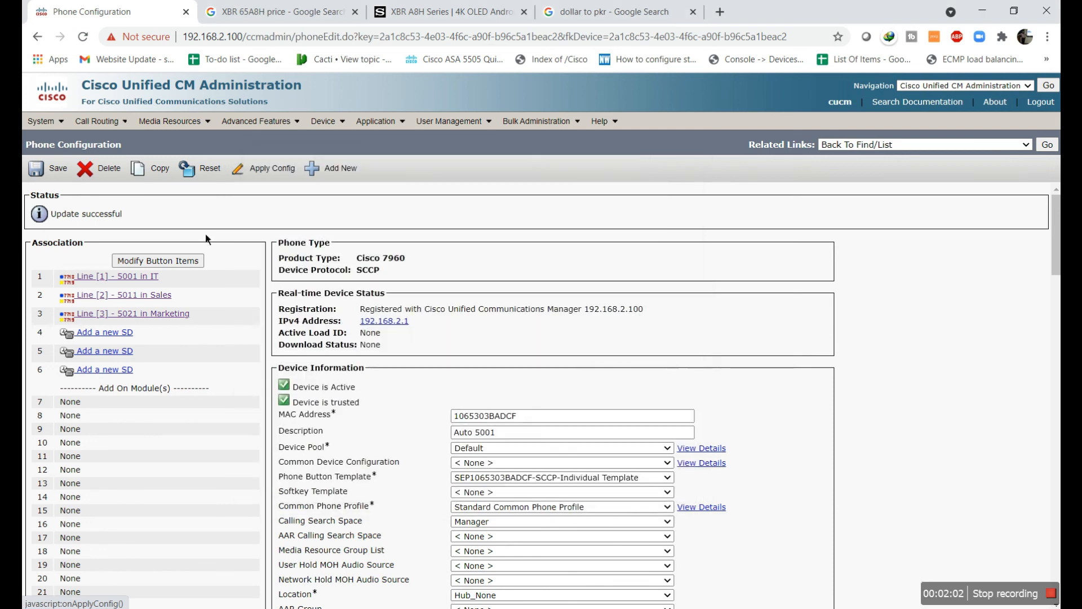
left_click(53, 172)
left_click(666, 130)
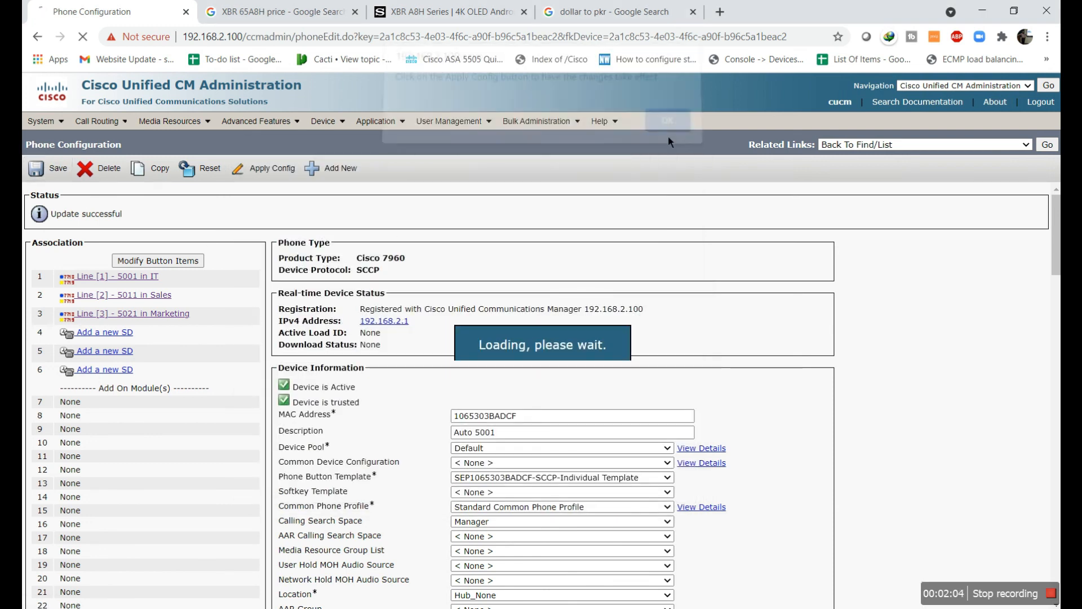
Revisit phone 5001's page, then open the configuration for phone 5003
mouse_move(323, 121)
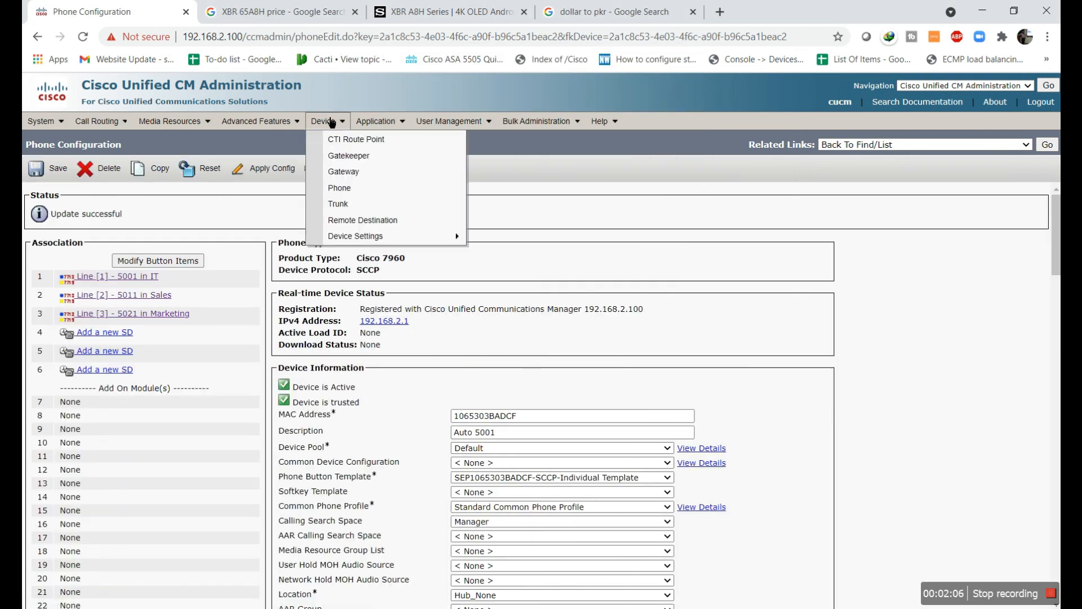
left_click(335, 185)
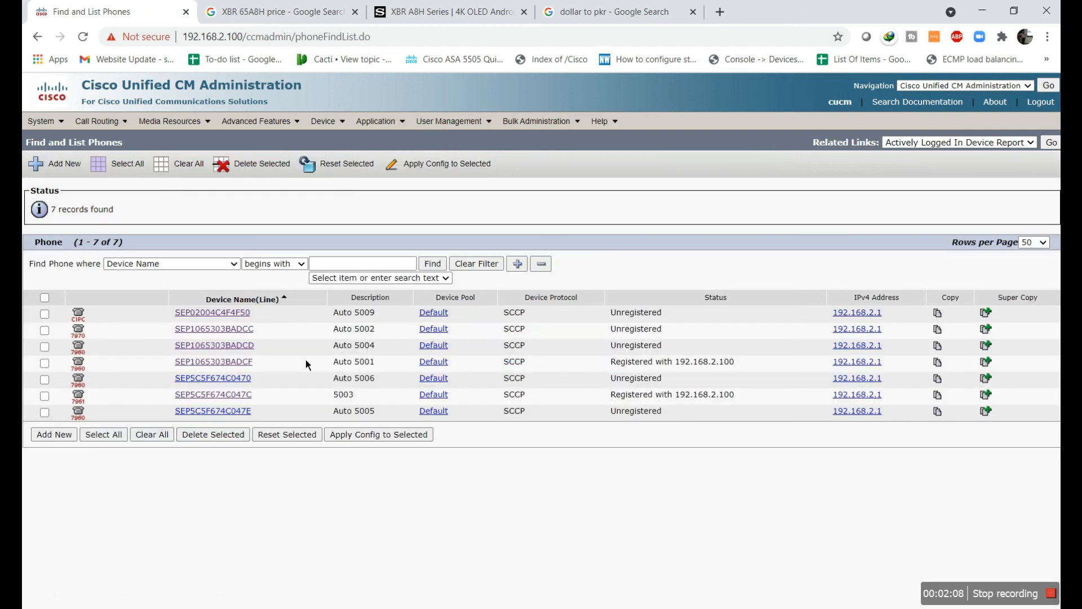
left_click(248, 363)
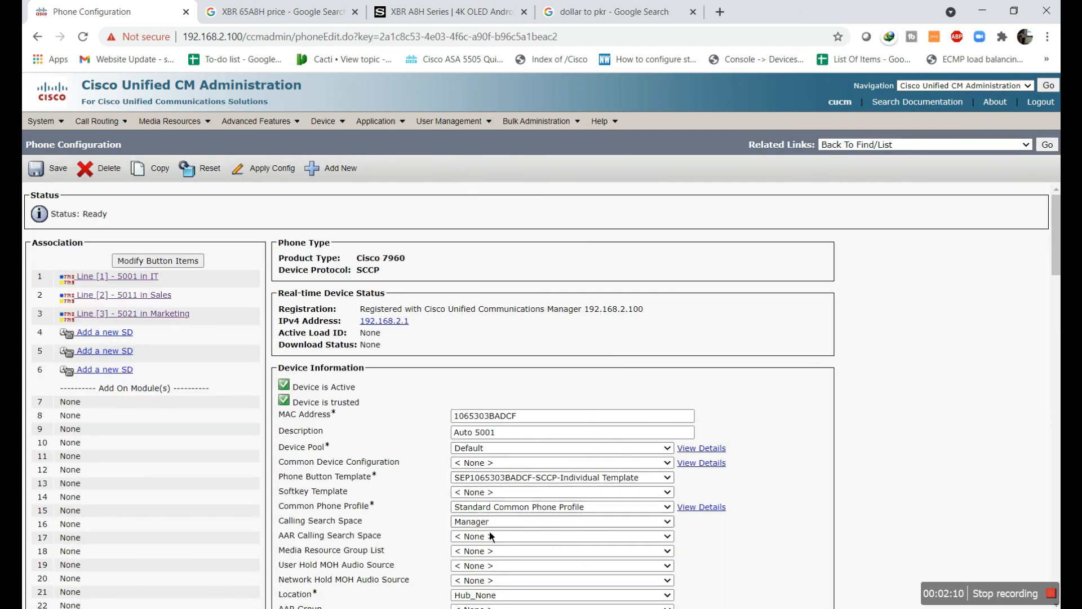
mouse_move(323, 120)
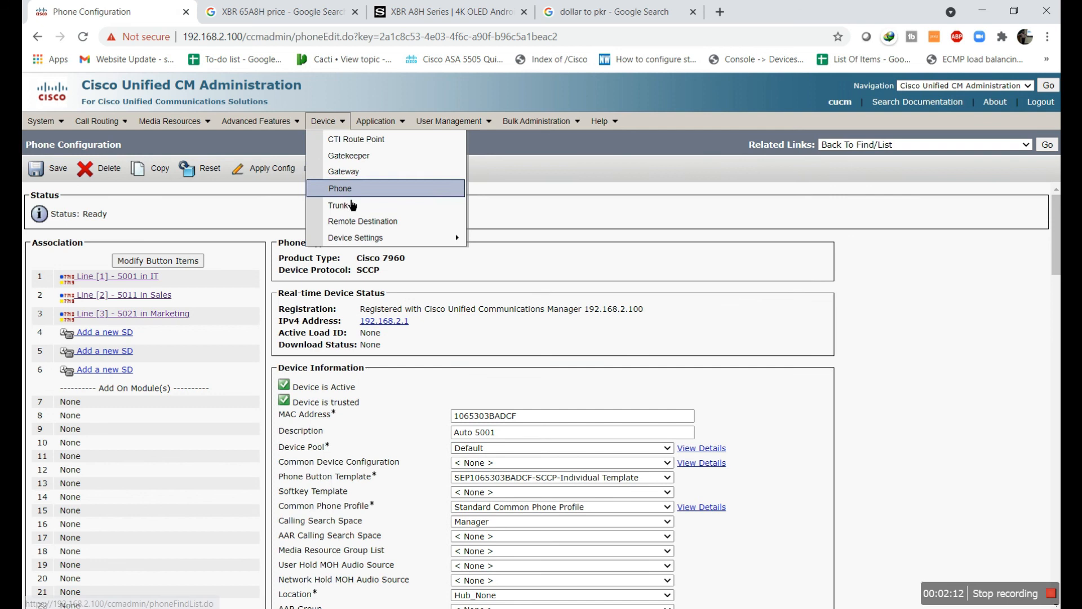
left_click(335, 185)
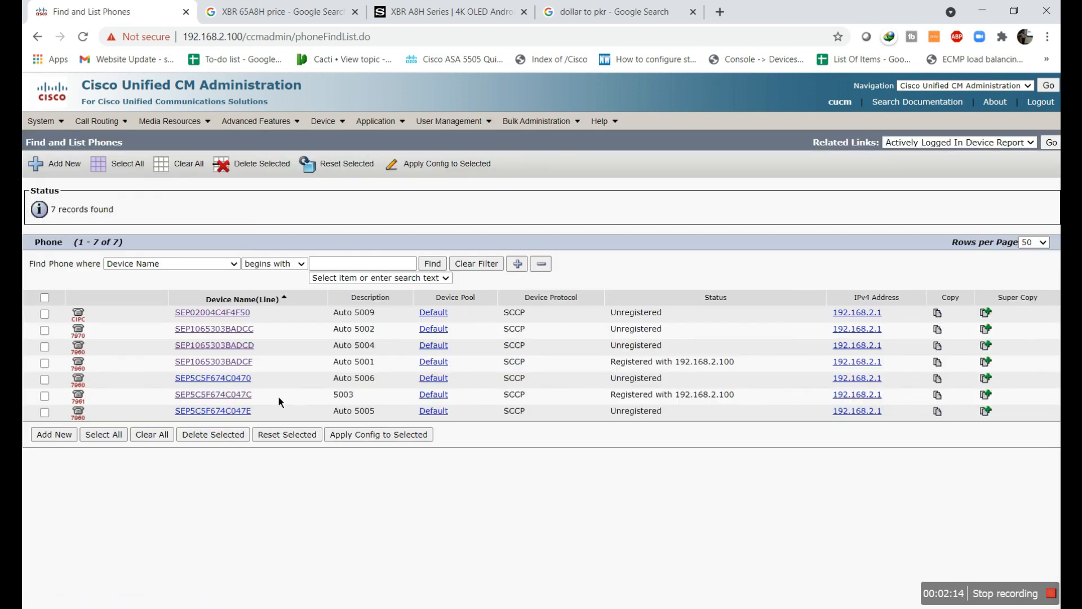
left_click(249, 394)
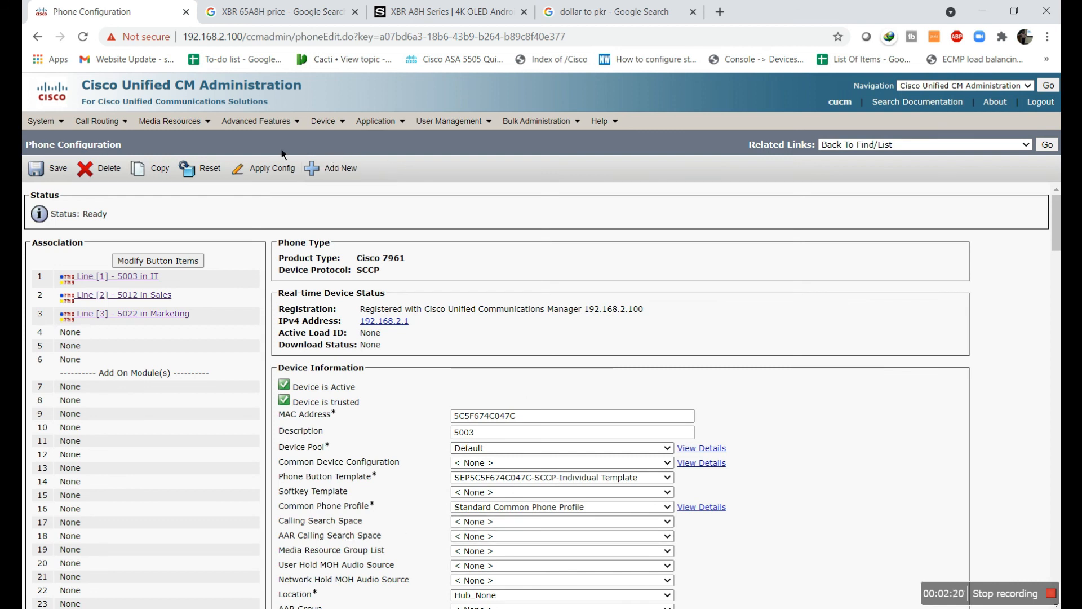
Open phone 5001 (SEP1065303BADCF) and send a Restart from the Device Reset window
left_click(324, 189)
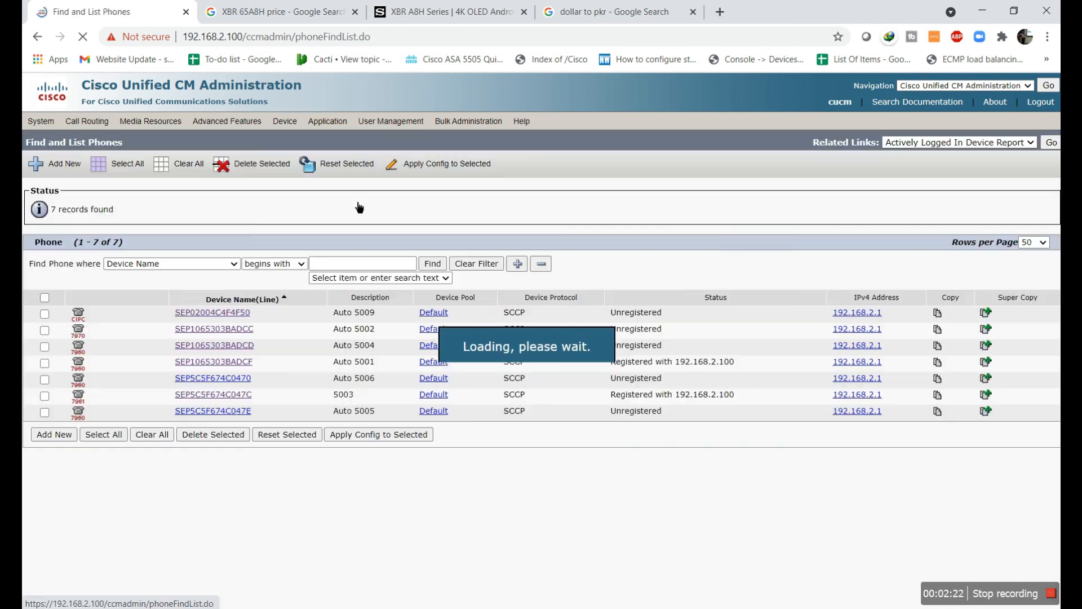
left_click(234, 363)
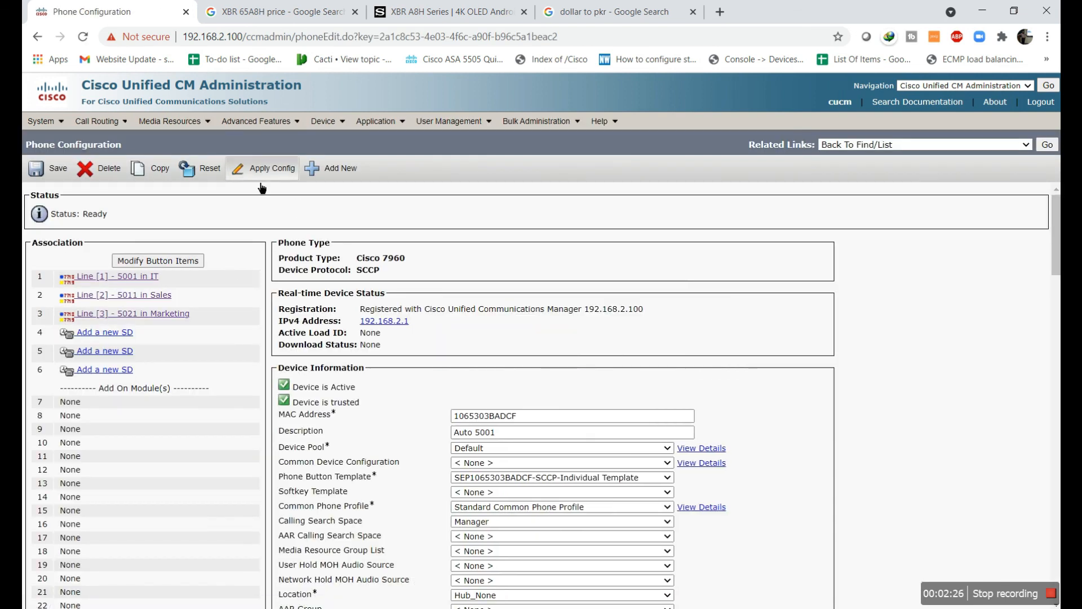
left_click(200, 168)
left_click(307, 448)
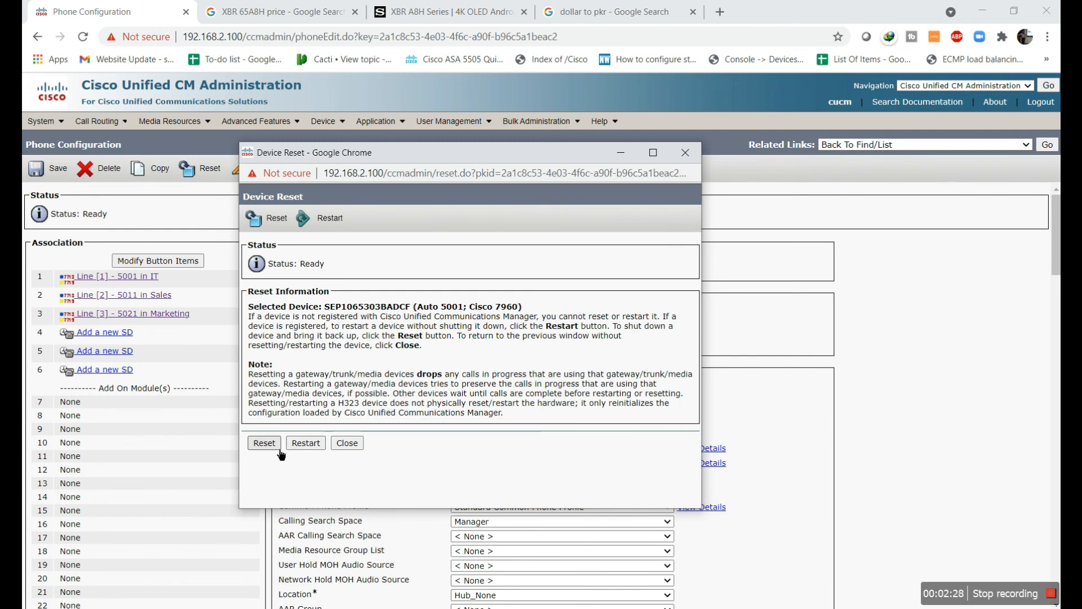
left_click(307, 448)
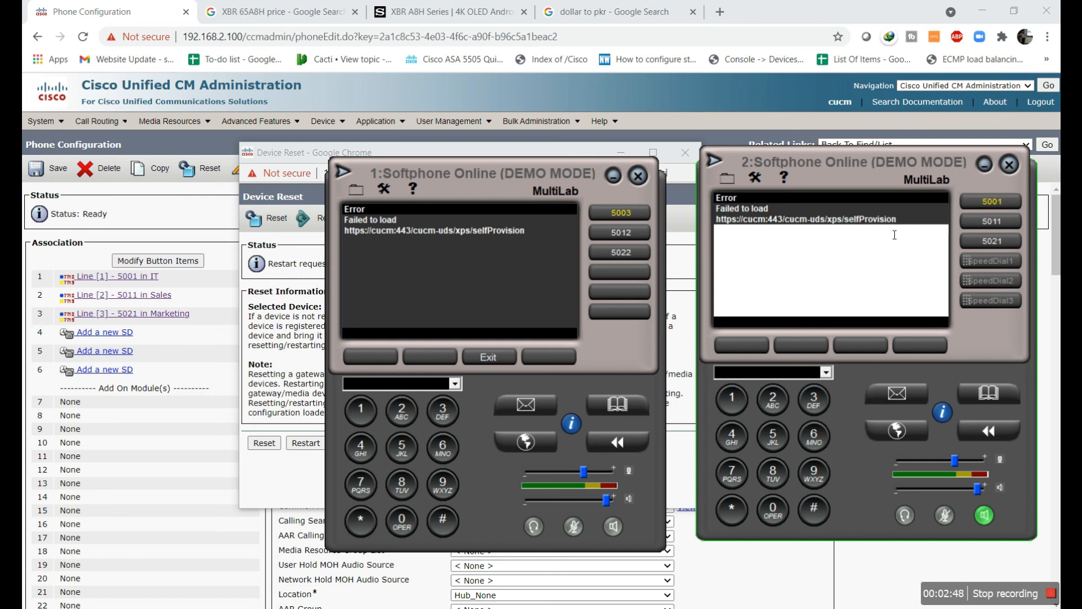
From softphone 5001, call extension 5003 and end the call
double_click(822, 213)
left_click(823, 213)
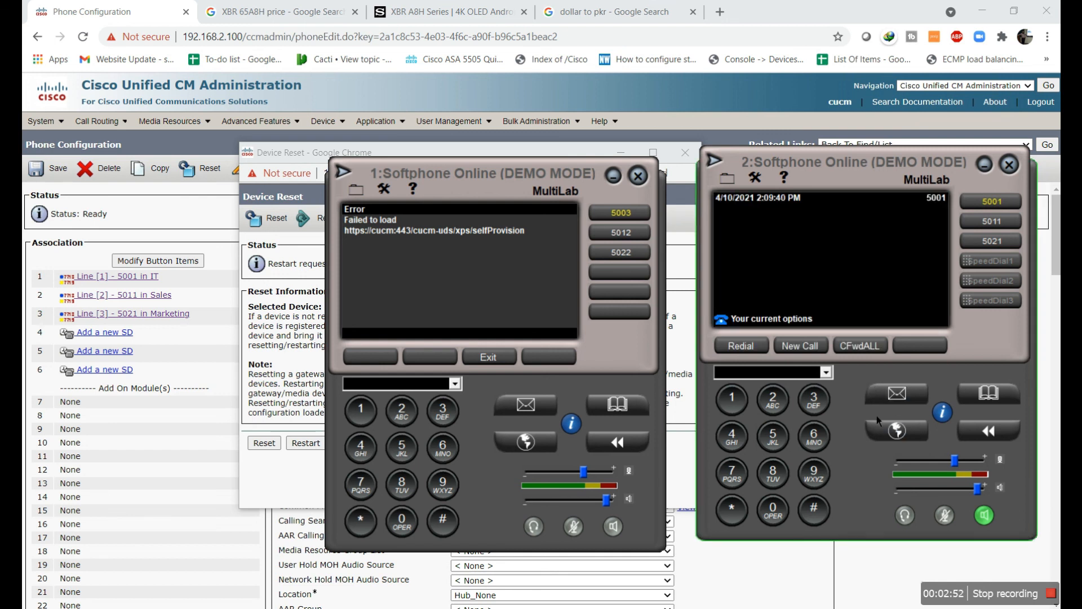
left_click(786, 448)
left_click(780, 522)
left_click(780, 521)
left_click(813, 401)
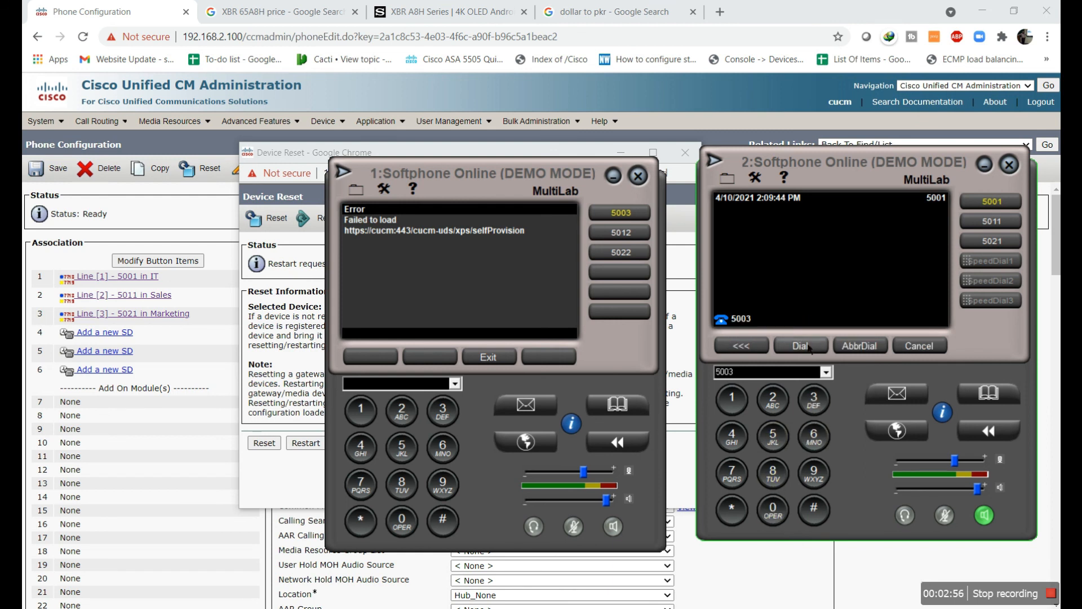
left_click(809, 347)
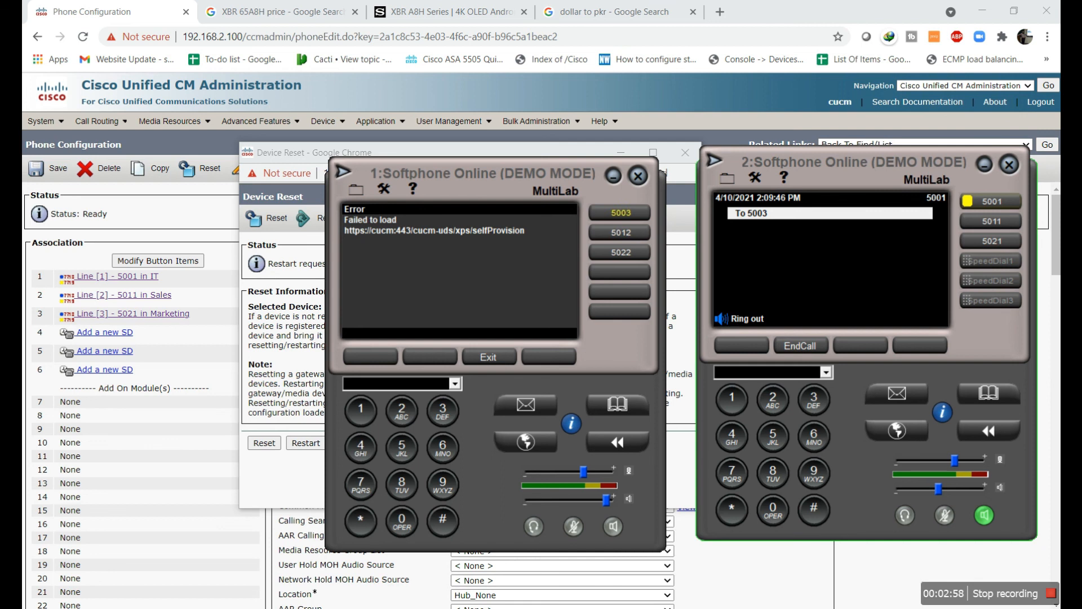
left_click(822, 348)
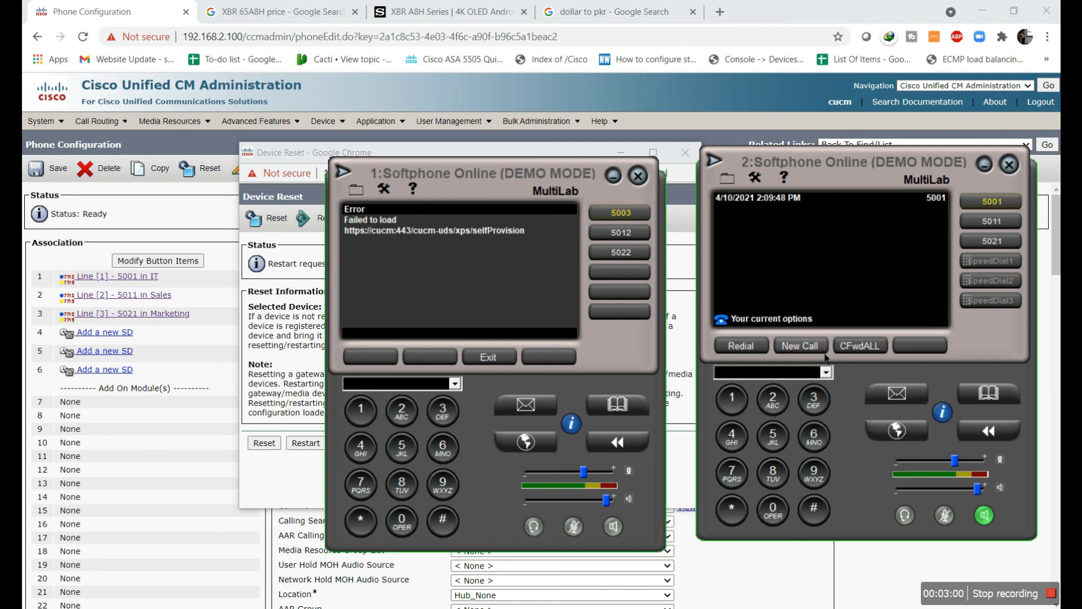
Call Sales line 5012 and end the call
left_click(772, 437)
left_click(773, 510)
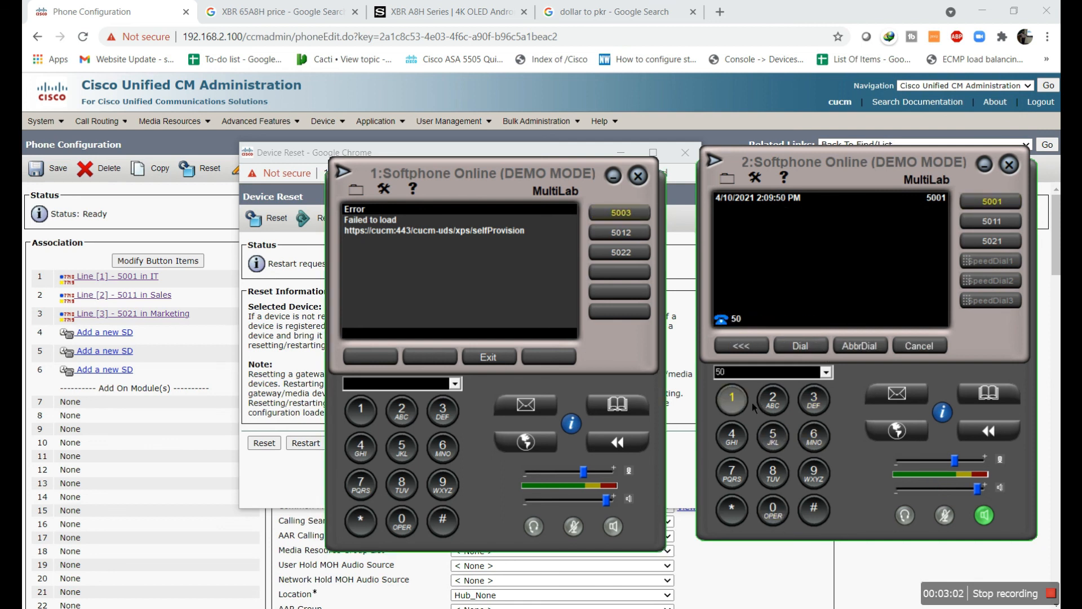
left_click(773, 400)
left_click(808, 348)
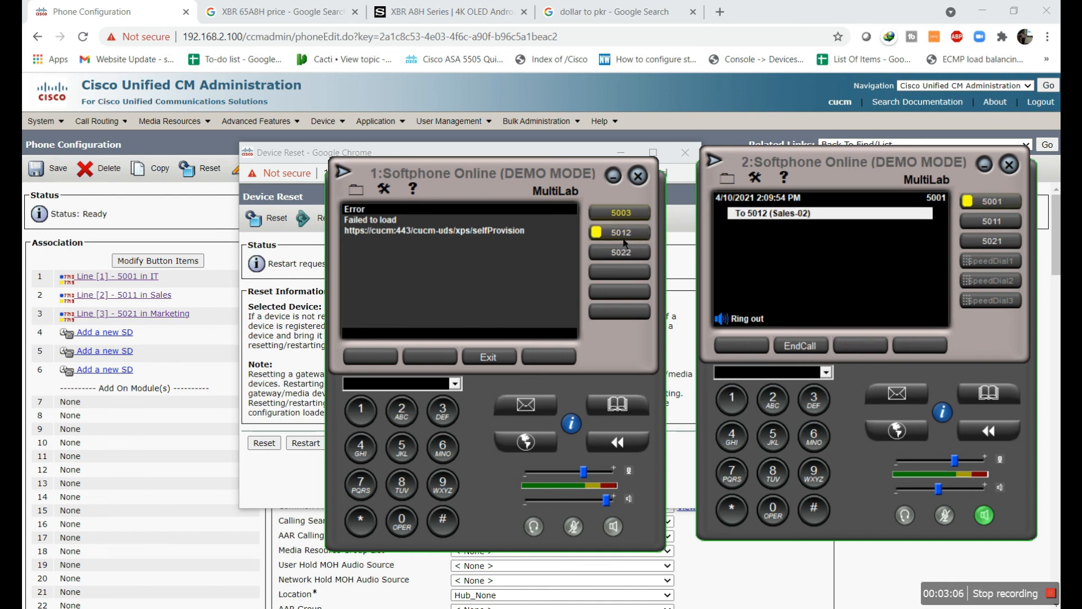
left_click(797, 348)
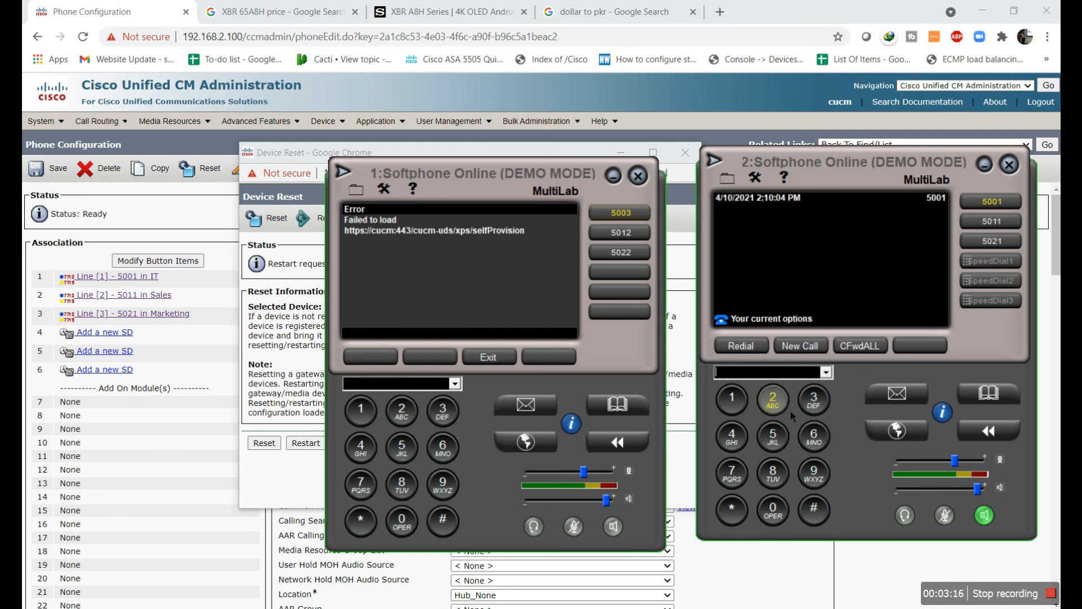
Call Marketing line 5022 and end the call
left_click(773, 437)
left_click(773, 511)
left_click(785, 407)
left_click(785, 407)
left_click(817, 348)
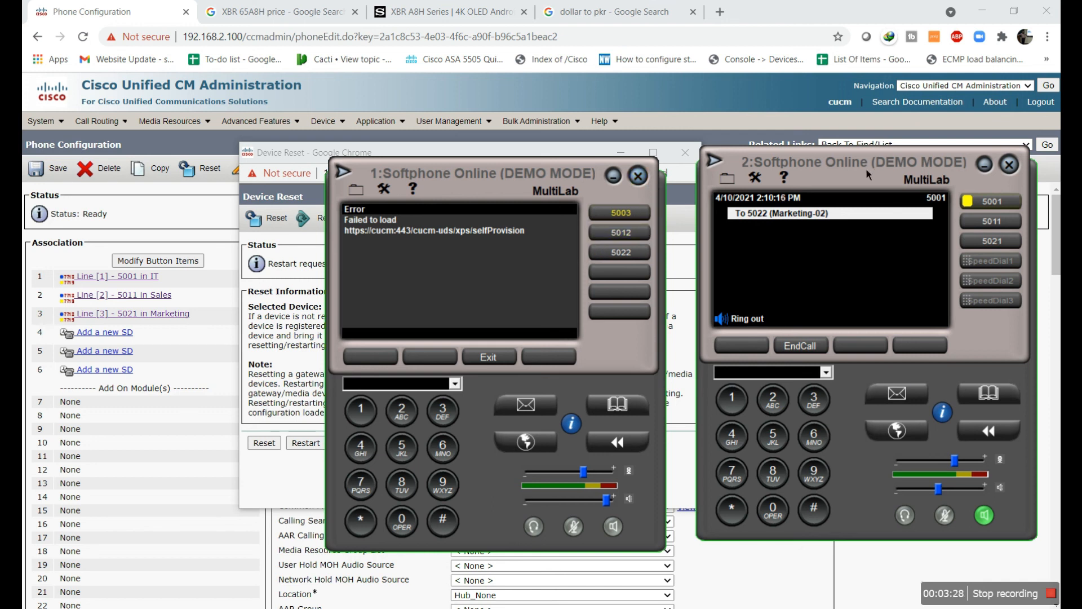
left_click(800, 345)
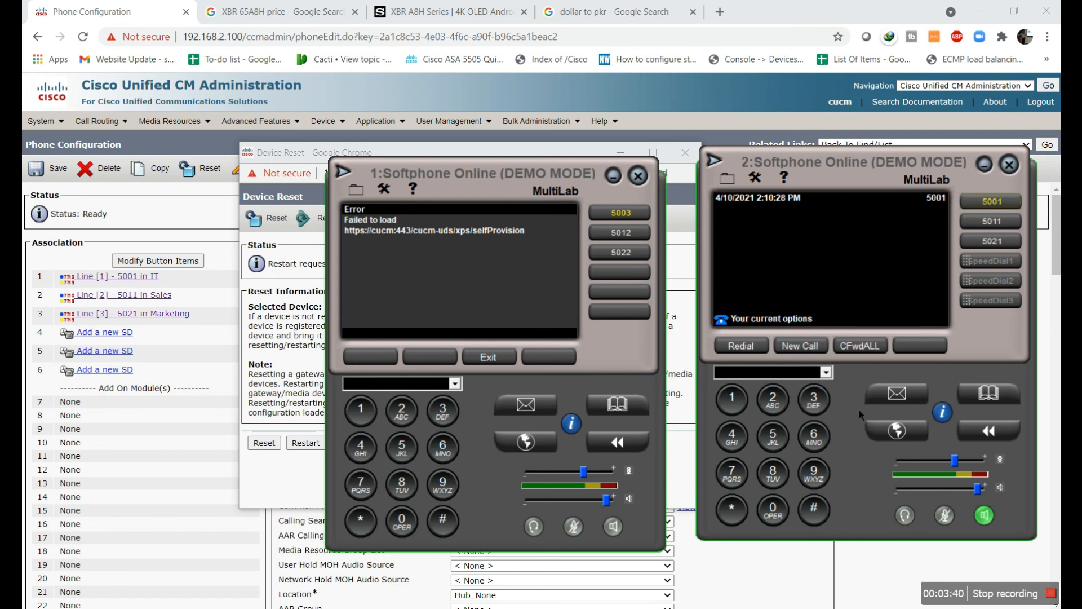